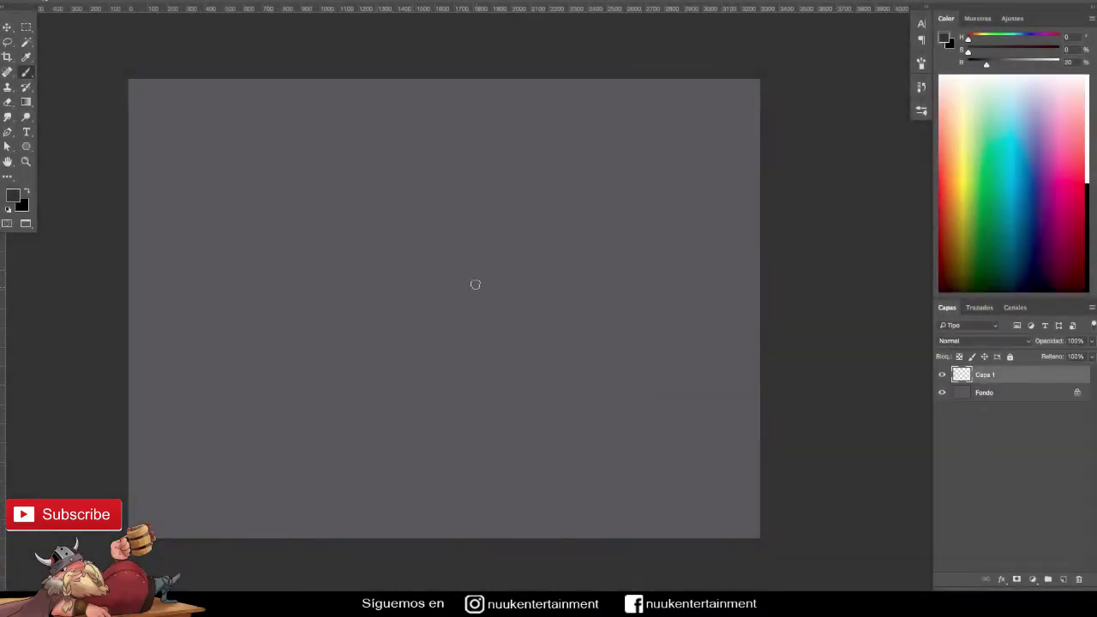
- Paste the rusty helmet and helmet-with-bullets references, shrinking the bullets photo above the other
{"action": "key", "text": "Tab"}
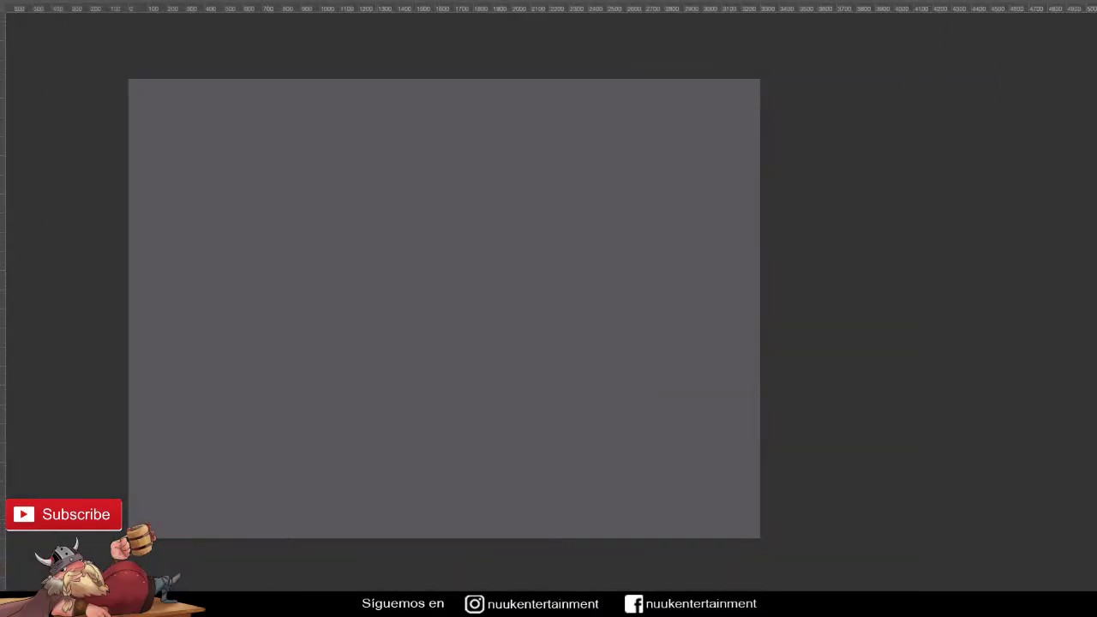
{"action": "key", "text": "Tab"}
{"action": "key", "text": "ctrl+v"}
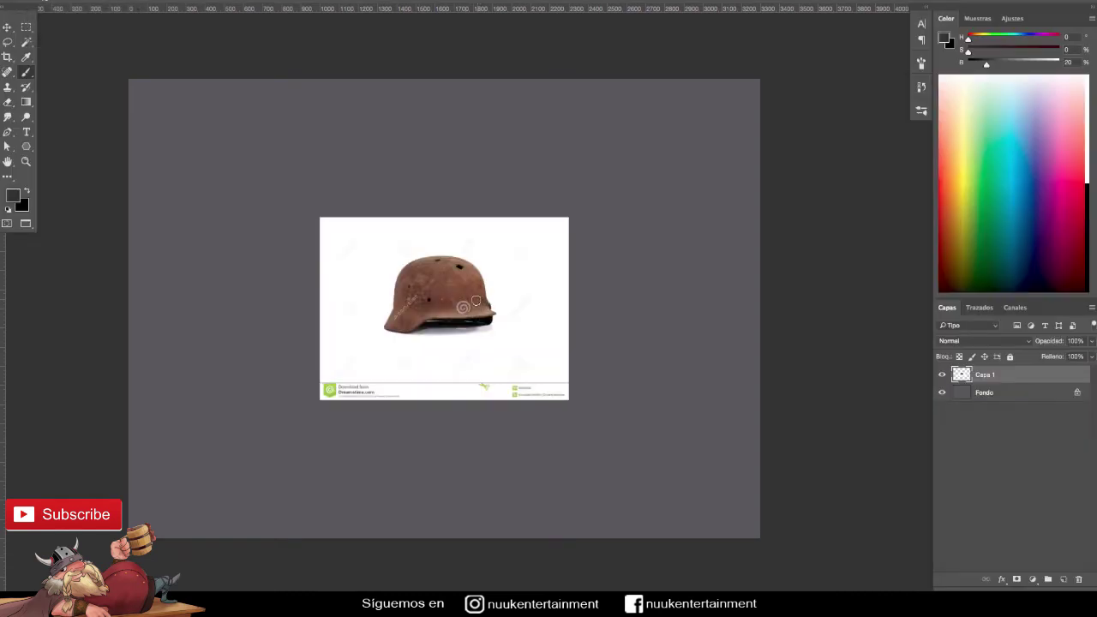
{"action": "key", "text": "Tab"}
{"action": "key", "text": "Tab"}
{"action": "key", "text": "ctrl+v"}
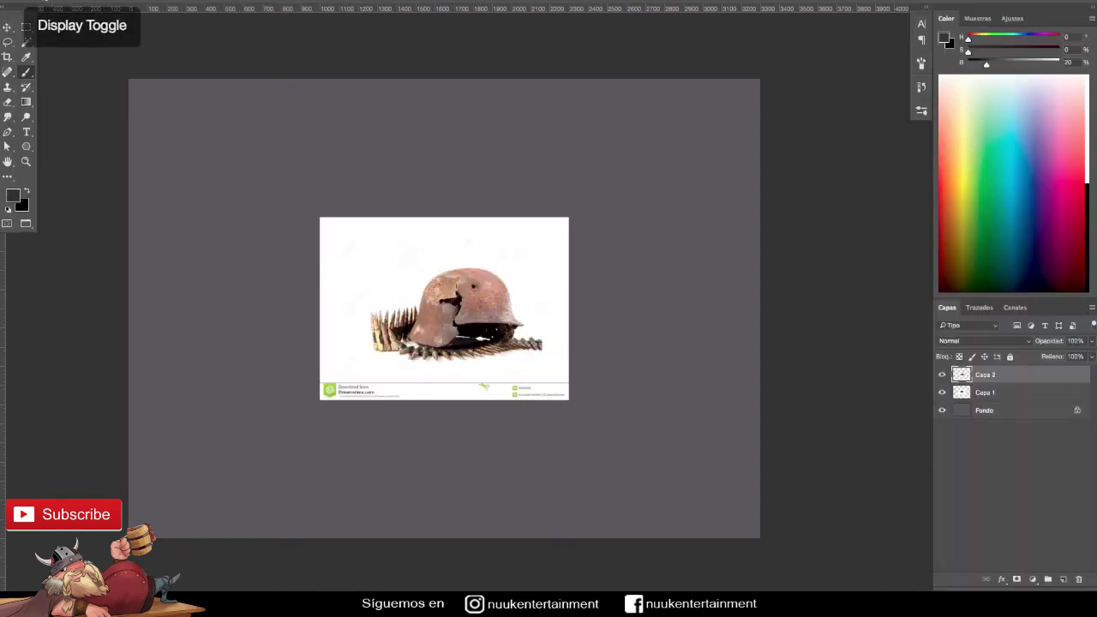
{"action": "key", "text": "ctrl+t"}
{"action": "left_click_drag", "start_coordinate": [463, 309], "coordinate": [554, 192]}
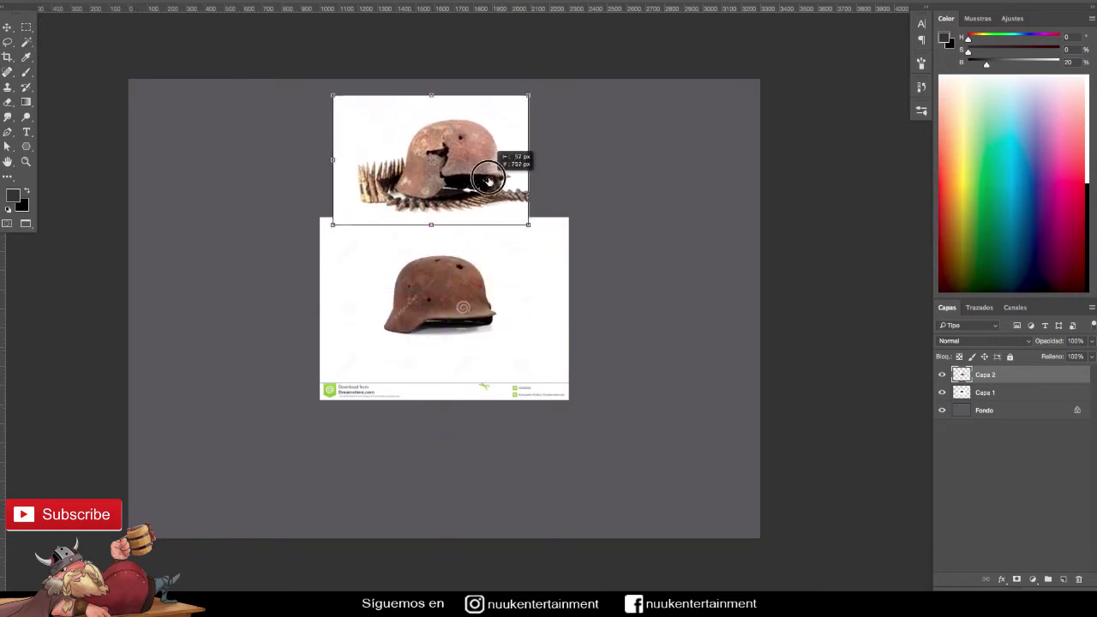
{"action": "key", "text": "Return"}
- Crop both helmet photos into circles on new layers and delete the original photo layers
{"action": "key", "text": "m"}
{"action": "left_click_drag", "start_coordinate": [379, 246], "coordinate": [502, 370]}
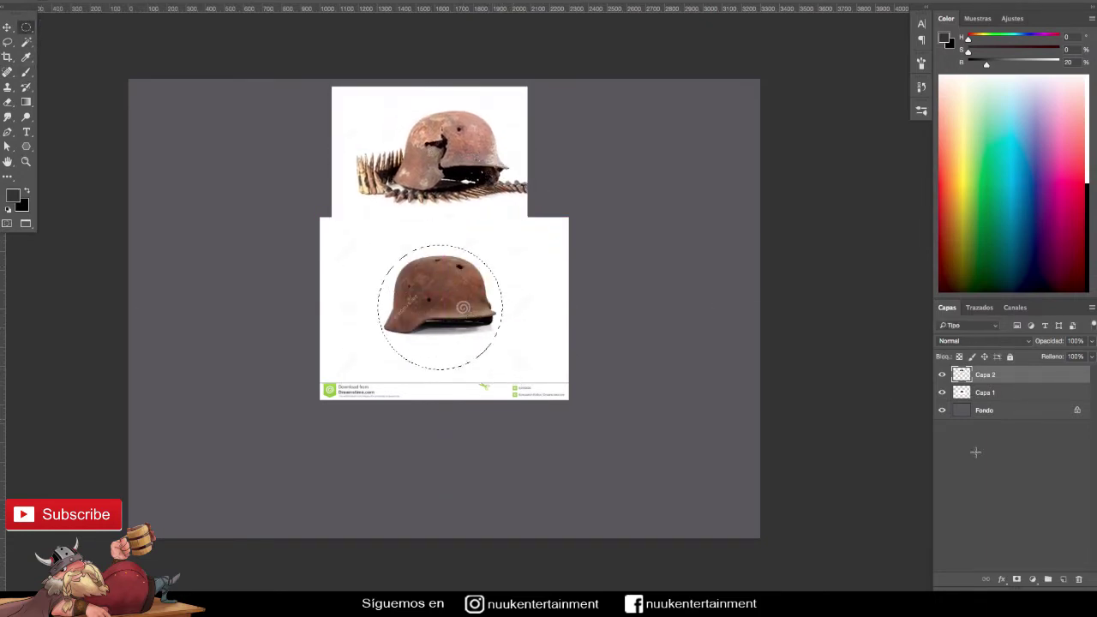
{"action": "key", "text": "ctrl+j"}
{"action": "key", "text": "Return"}
{"action": "left_click", "coordinate": [938, 391]}
{"action": "key", "text": "ctrl+j"}
{"action": "left_click", "coordinate": [979, 411]}
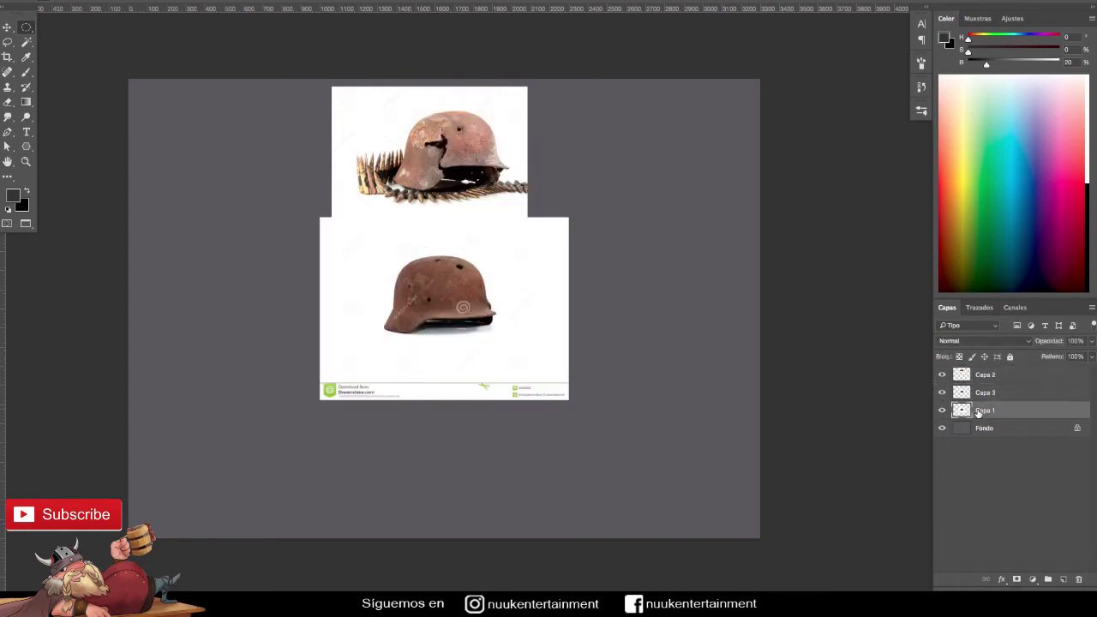
{"action": "key", "text": "Delete"}
{"action": "left_click_drag", "start_coordinate": [382, 91], "coordinate": [516, 214]}
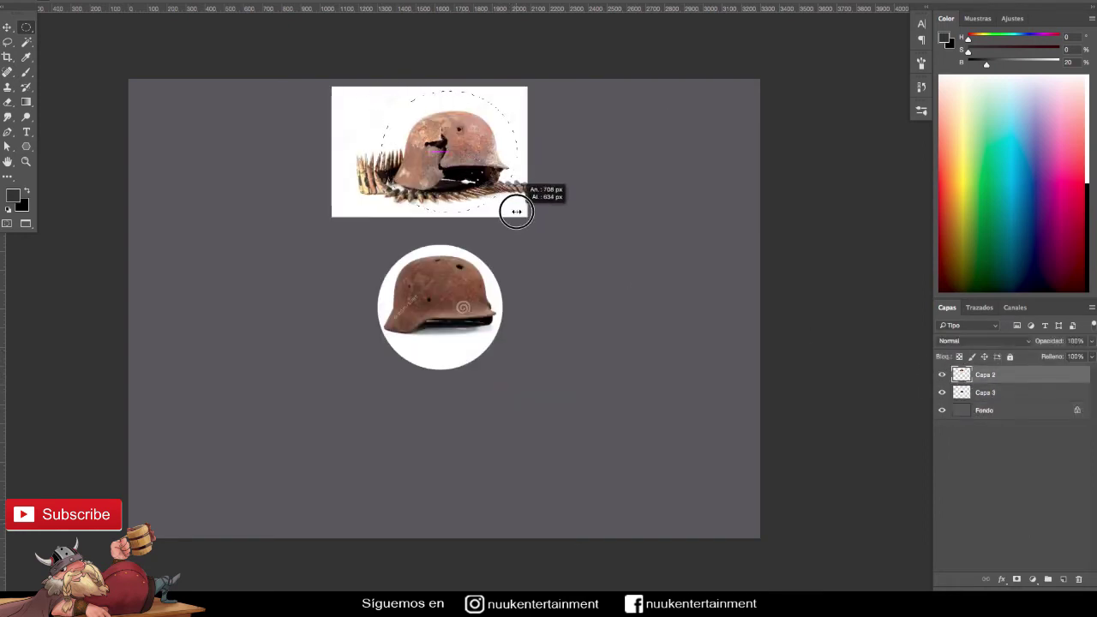
{"action": "key", "text": "ctrl+j"}
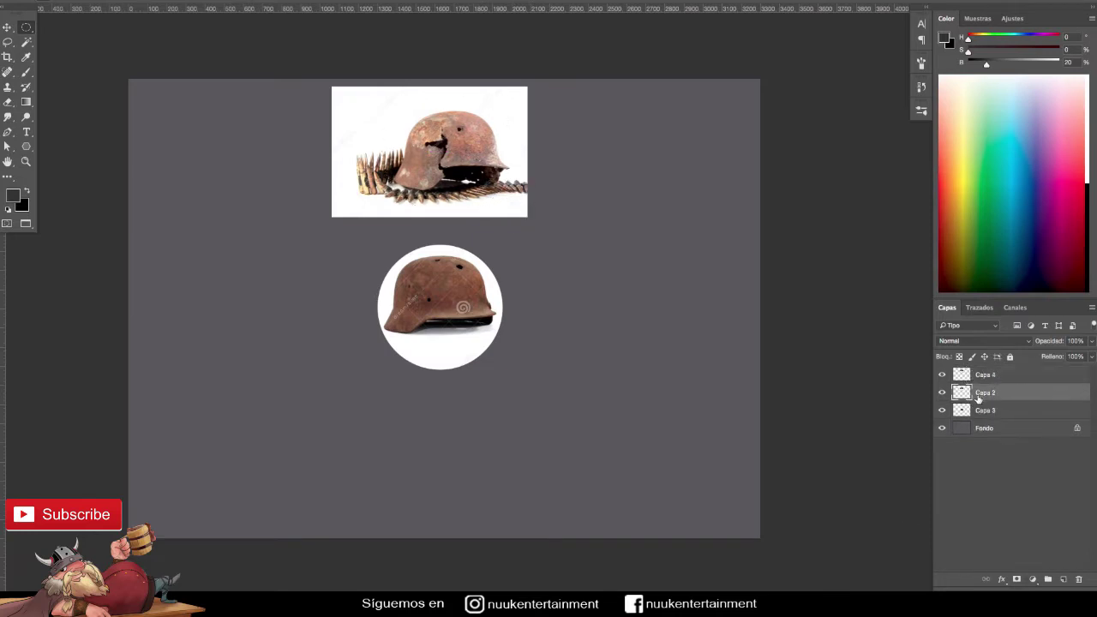
{"action": "left_click", "coordinate": [986, 393]}
{"action": "key", "text": "Delete"}
- Shrink the two helmet circles, move them left, and stack the upper circle above the lower
{"action": "key", "text": "ctrl+t"}
{"action": "left_click_drag", "start_coordinate": [465, 312], "coordinate": [236, 403]}
{"action": "key", "text": "Return"}
{"action": "left_click", "coordinate": [985, 375]}
{"action": "key", "text": "ctrl+t"}
{"action": "left_click_drag", "start_coordinate": [268, 241], "coordinate": [263, 267]}
{"action": "key", "text": "Return"}
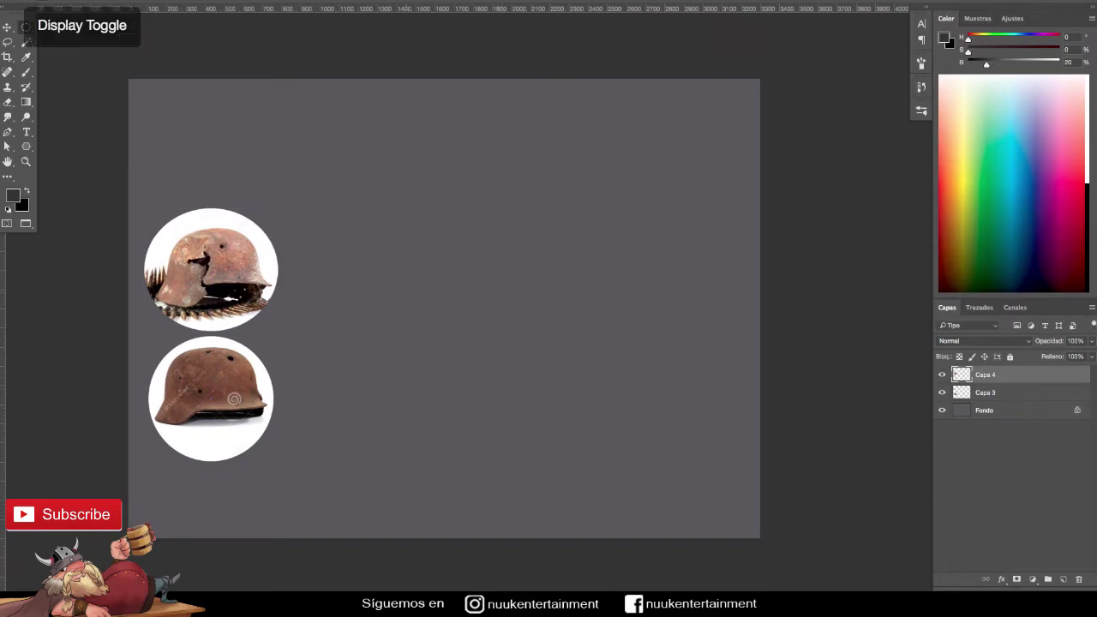
{"action": "key", "text": "Tab"}
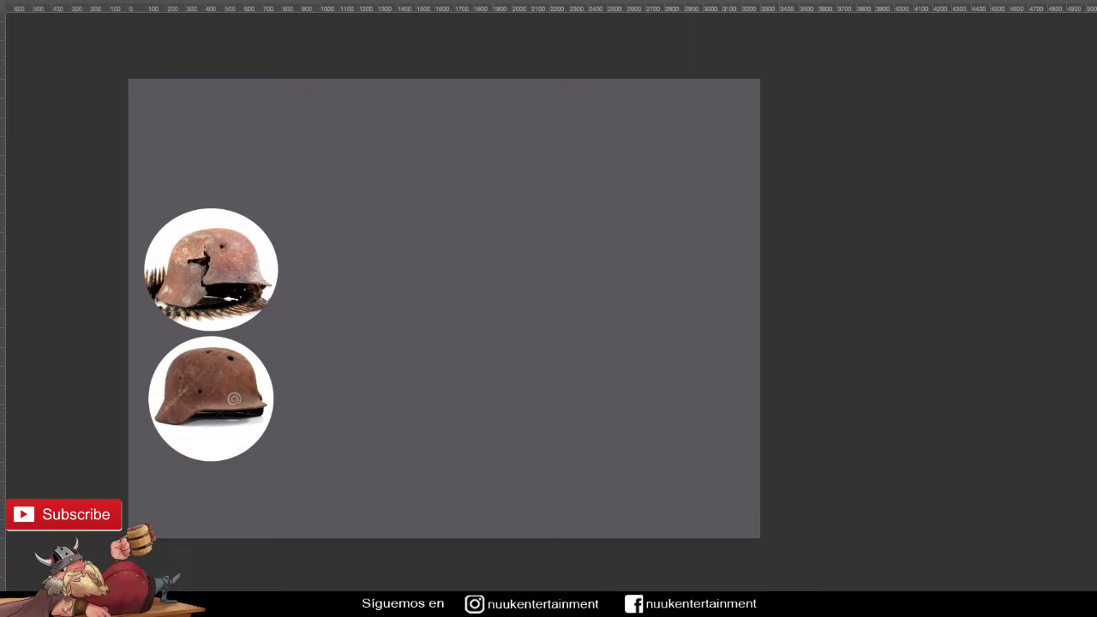
- Paste the rust texture, cut a circle from it, and place it beside the helmet circles
{"action": "key", "text": "Tab"}
{"action": "key", "text": "ctrl+v"}
{"action": "left_click_drag", "start_coordinate": [448, 355], "coordinate": [520, 458]}
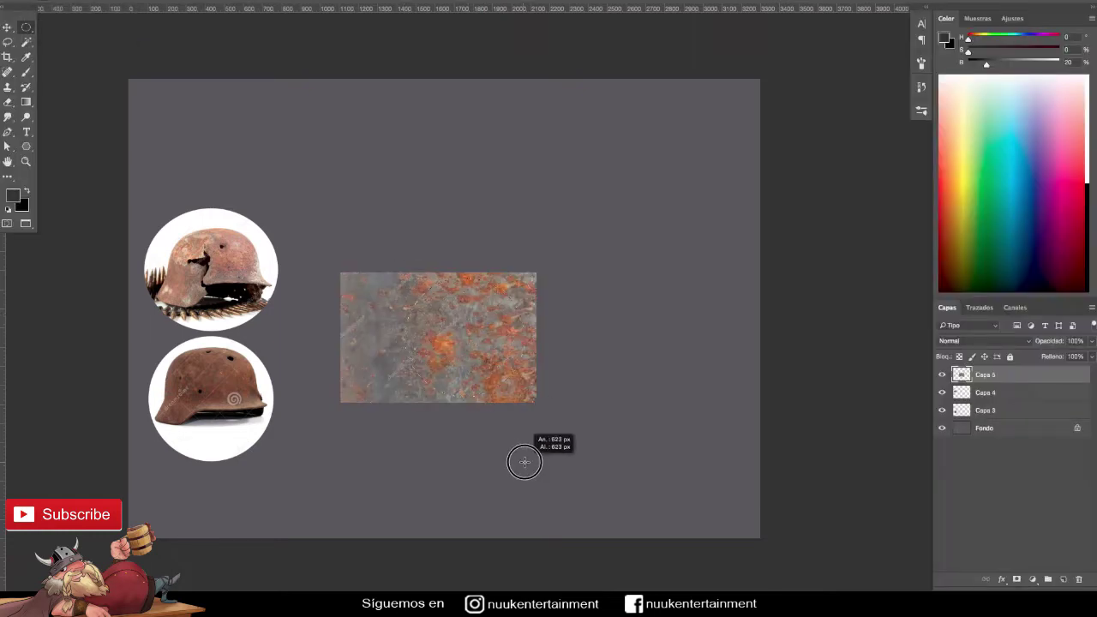
{"action": "key", "text": "ctrl+shift+i"}
{"action": "key", "text": "Delete"}
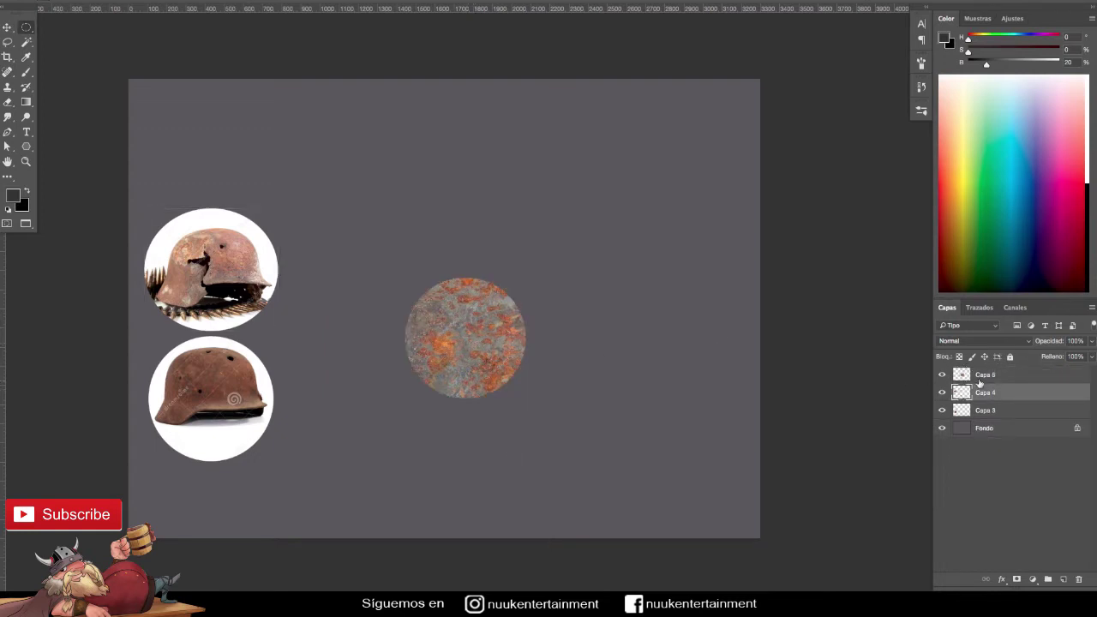
{"action": "left_click_drag", "start_coordinate": [464, 345], "coordinate": [333, 345]}
- Shrink all three circles together and move them to the top left of the sheet
{"action": "left_click", "coordinate": [455, 392]}
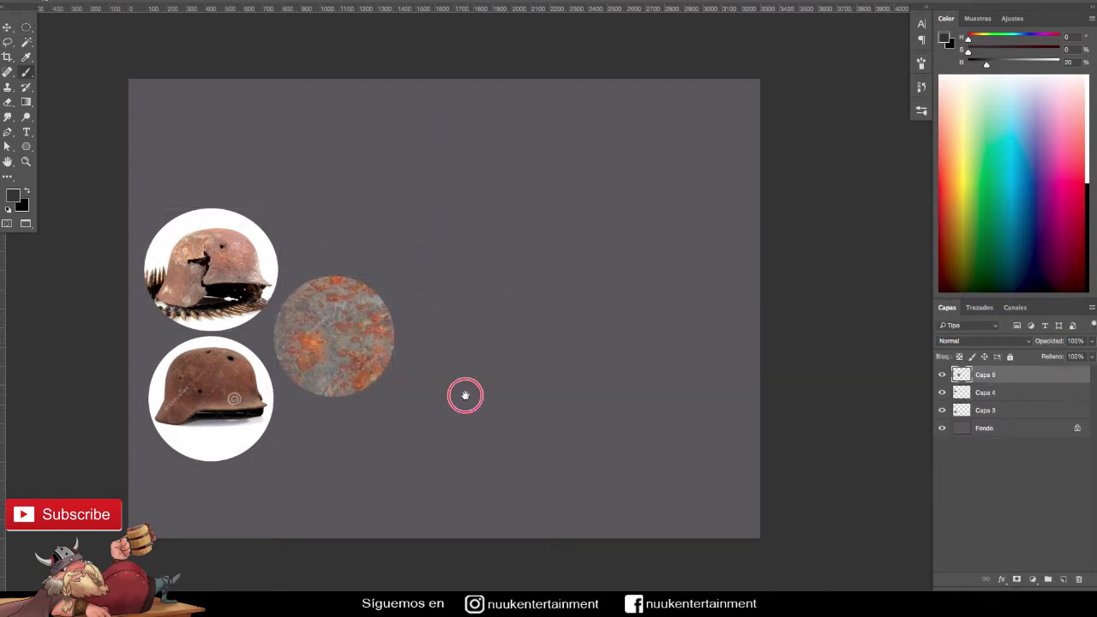
{"action": "key", "text": "ctrl+0"}
{"action": "left_click", "coordinate": [985, 410], "text": "shift"}
{"action": "left_click_drag", "start_coordinate": [392, 468], "coordinate": [293, 434]}
{"action": "left_click_drag", "start_coordinate": [253, 309], "coordinate": [242, 216]}
{"action": "key", "text": "Return"}
- Group the three circle layers into an OXIDADO folder and add a new empty layer
{"action": "left_click", "coordinate": [986, 377]}
{"action": "left_click", "coordinate": [993, 413], "text": "shift"}
{"action": "key", "text": "ctrl+g"}
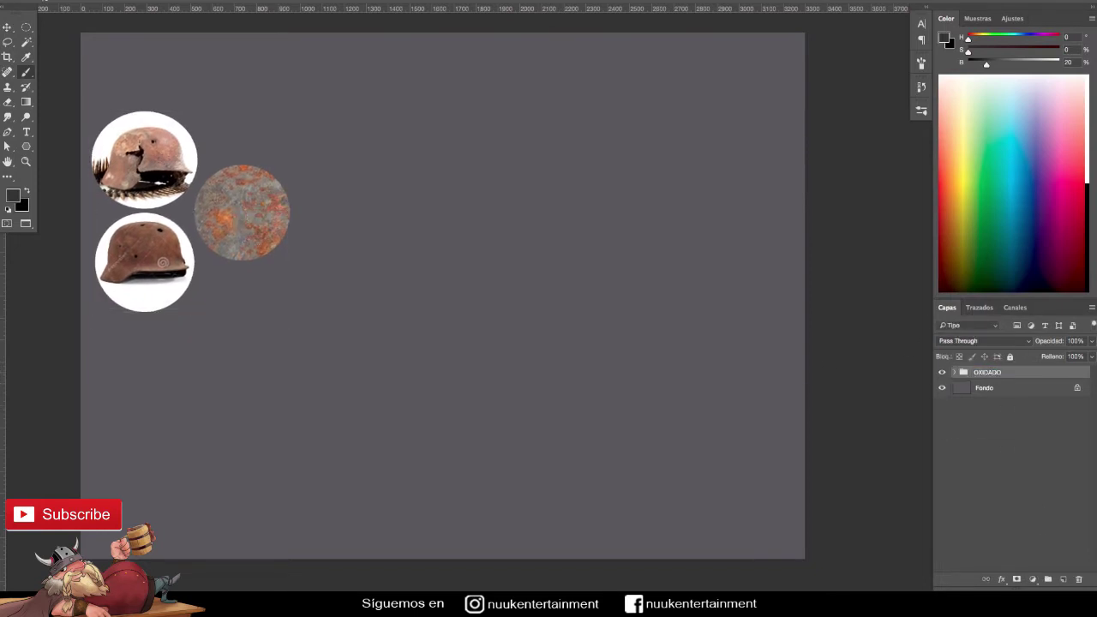
{"action": "left_click", "coordinate": [1064, 578]}
- Draw two white curved arrows from the rust circle toward the upper and lower helmets
{"action": "key", "text": "x"}
{"action": "key", "text": "F5"}
{"action": "key", "text": "F5"}
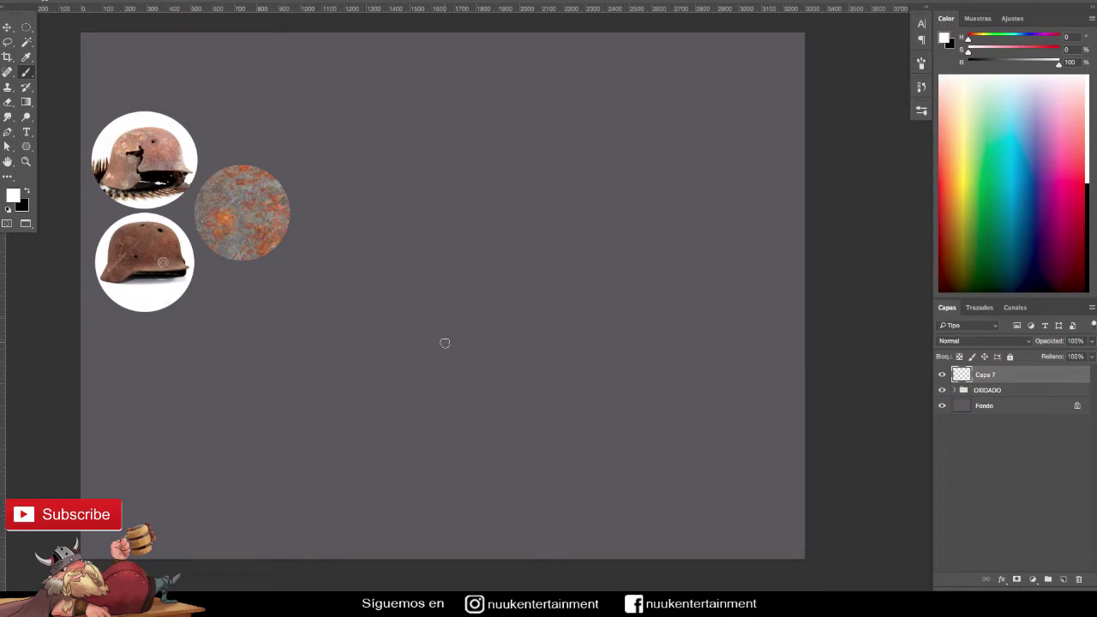
{"action": "scroll", "coordinate": [425, 371], "scroll_direction": "up", "scroll_amount": 1}
{"action": "scroll", "coordinate": [425, 371], "scroll_direction": "down", "scroll_amount": 1}
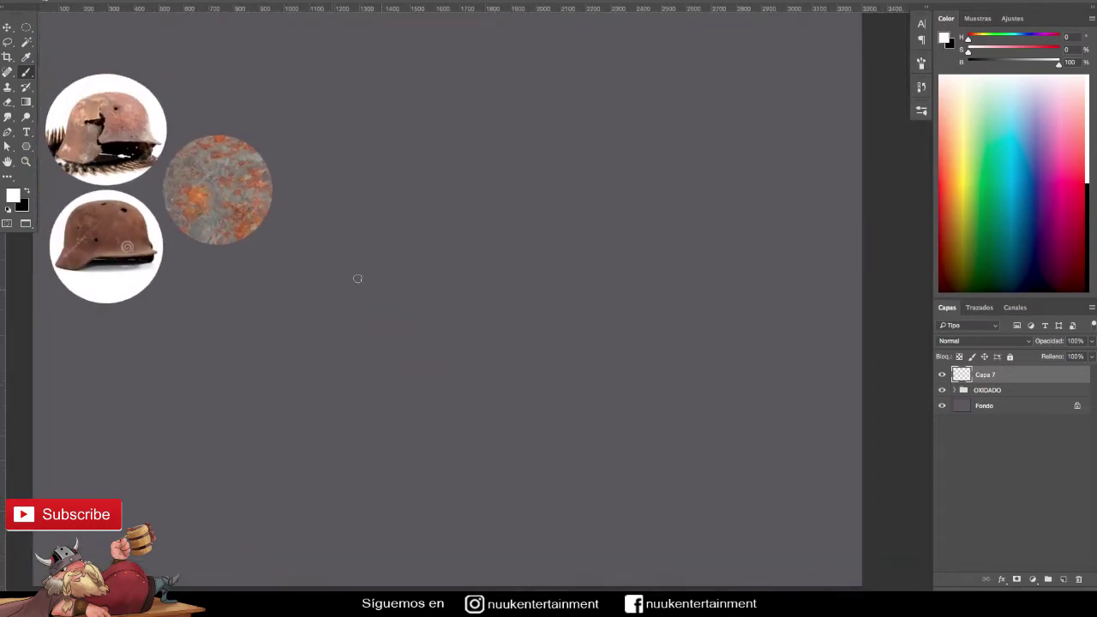
{"action": "left_click_drag", "start_coordinate": [320, 179], "coordinate": [186, 127]}
{"action": "left_click_drag", "start_coordinate": [281, 265], "coordinate": [201, 290]}
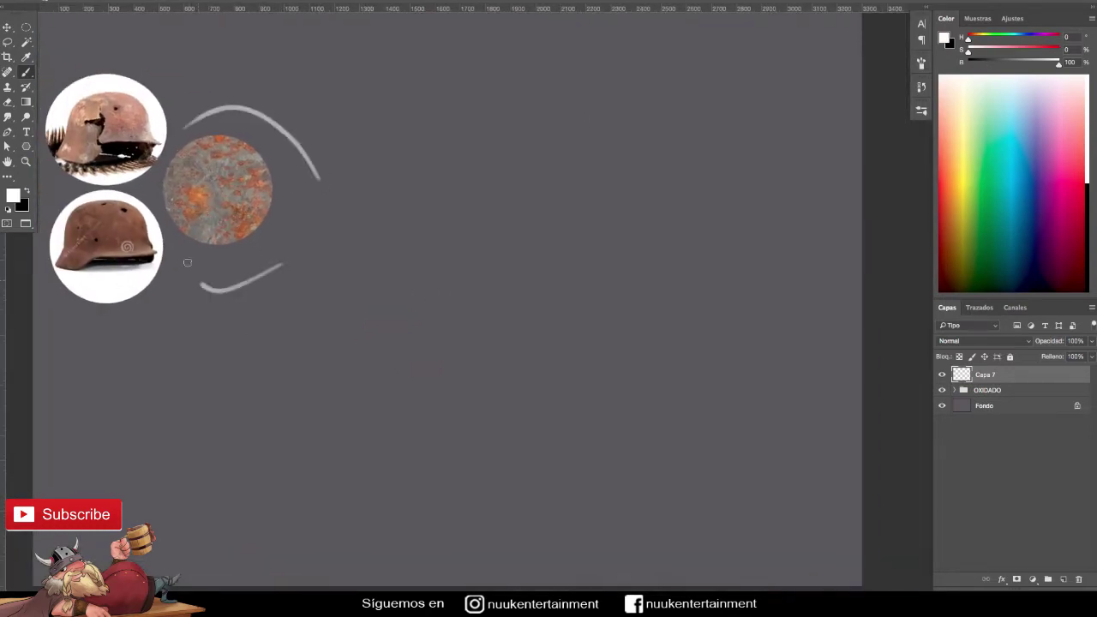
{"action": "left_click_drag", "start_coordinate": [194, 109], "coordinate": [193, 137]}
{"action": "scroll", "coordinate": [441, 416], "scroll_direction": "down", "scroll_amount": 1}
{"action": "scroll", "coordinate": [431, 432], "scroll_direction": "down", "scroll_amount": 2}
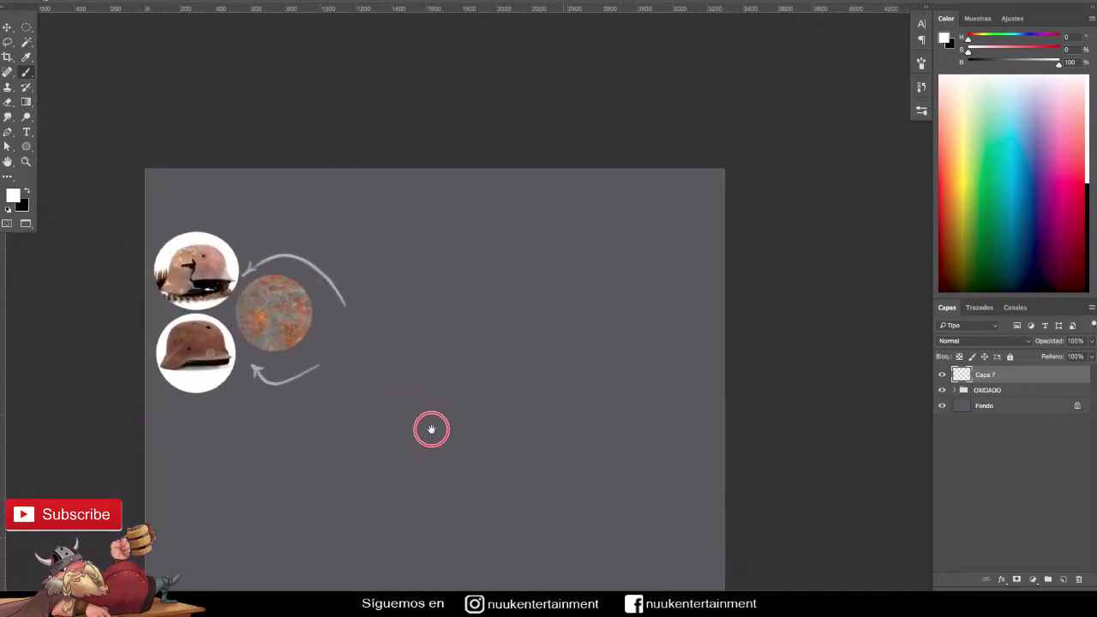
{"action": "scroll", "coordinate": [410, 376], "scroll_direction": "up", "scroll_amount": 1}
{"action": "key", "text": "F5"}
{"action": "key", "text": "F5"}
{"action": "key", "text": "F5"}
{"action": "key", "text": "F5"}
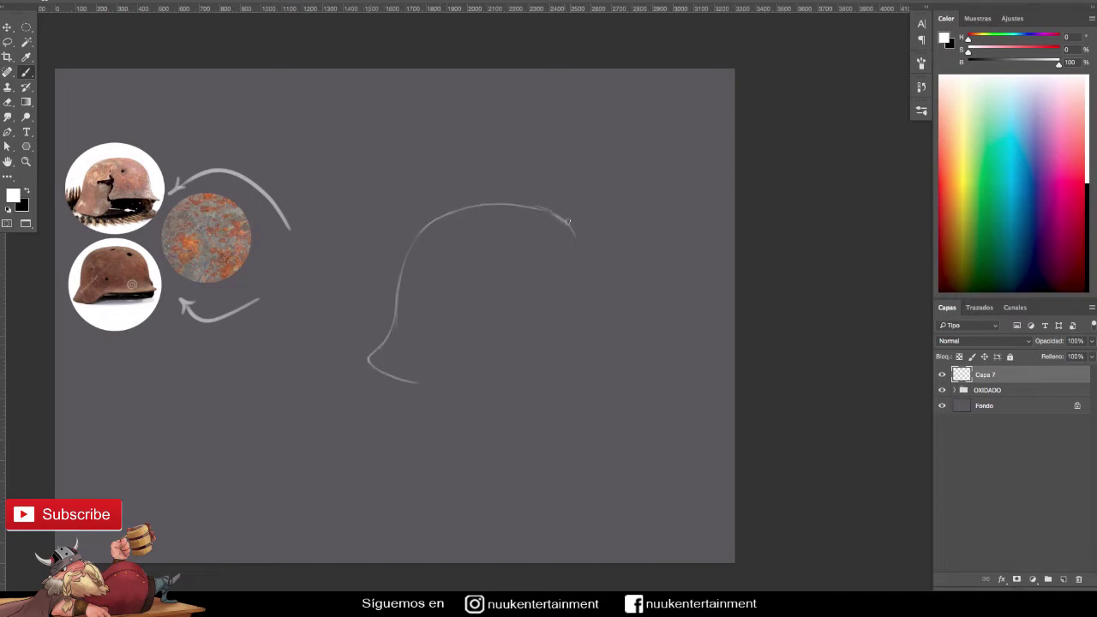
- Sketch the helmet outline in white, with its right-side curve and brim line
{"action": "key", "text": "ctrl+z"}
{"action": "left_click_drag", "start_coordinate": [551, 210], "coordinate": [592, 274]}
{"action": "left_click_drag", "start_coordinate": [474, 350], "coordinate": [601, 344]}
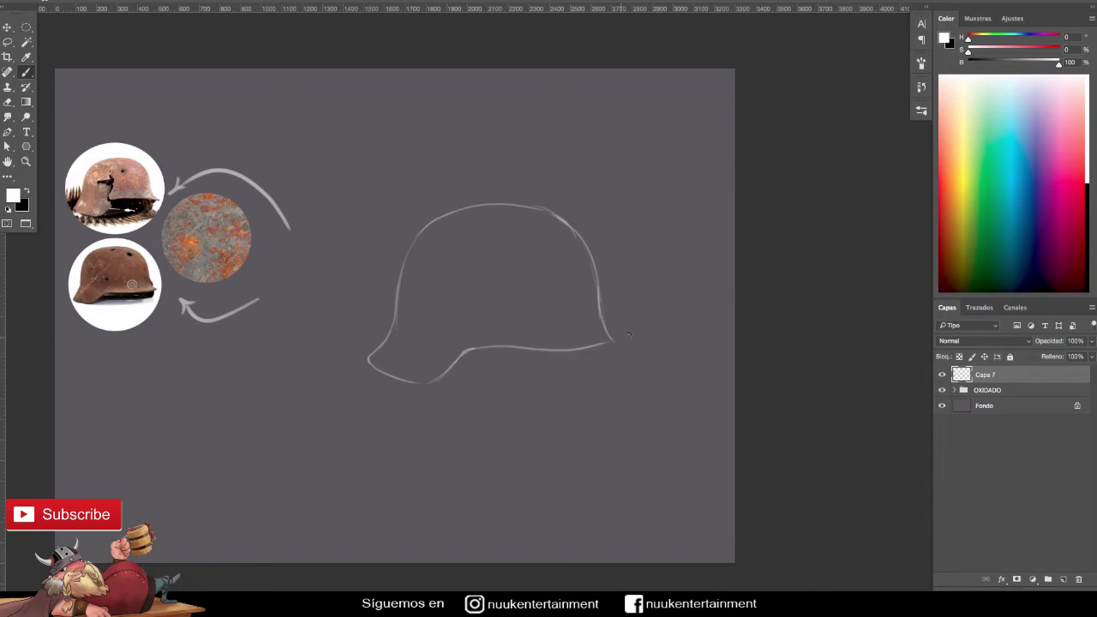
{"action": "key", "text": "ctrl+z"}
{"action": "left_click_drag", "start_coordinate": [474, 351], "coordinate": [603, 345]}
{"action": "left_click_drag", "start_coordinate": [462, 353], "coordinate": [622, 341]}
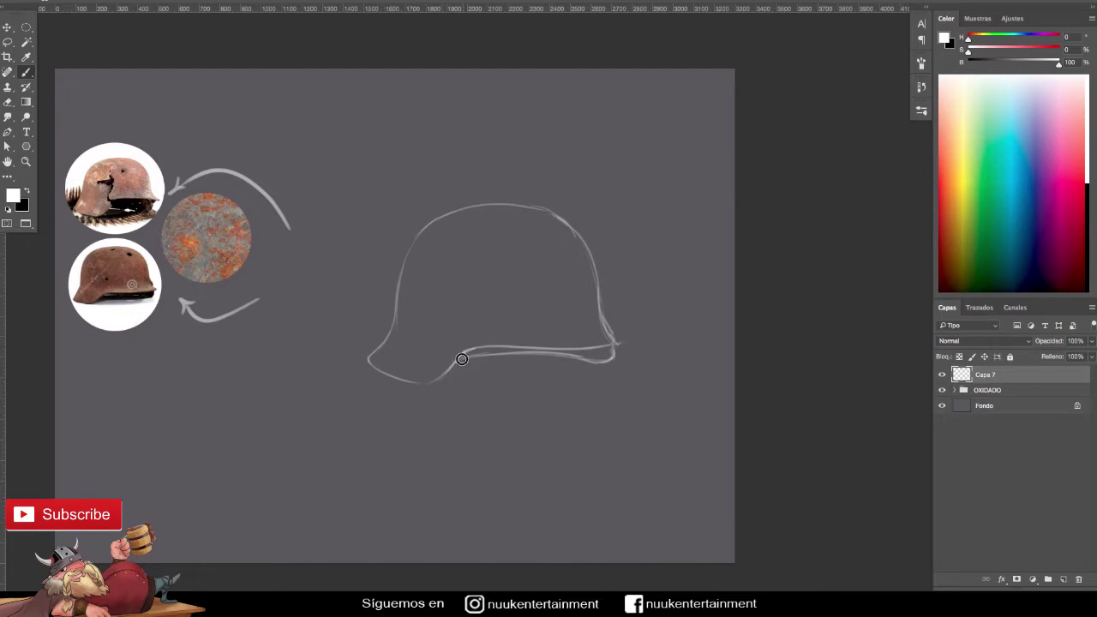
- Rename the drawing layer to Sketches
{"action": "scroll", "coordinate": [592, 394], "scroll_direction": "down", "scroll_amount": 2}
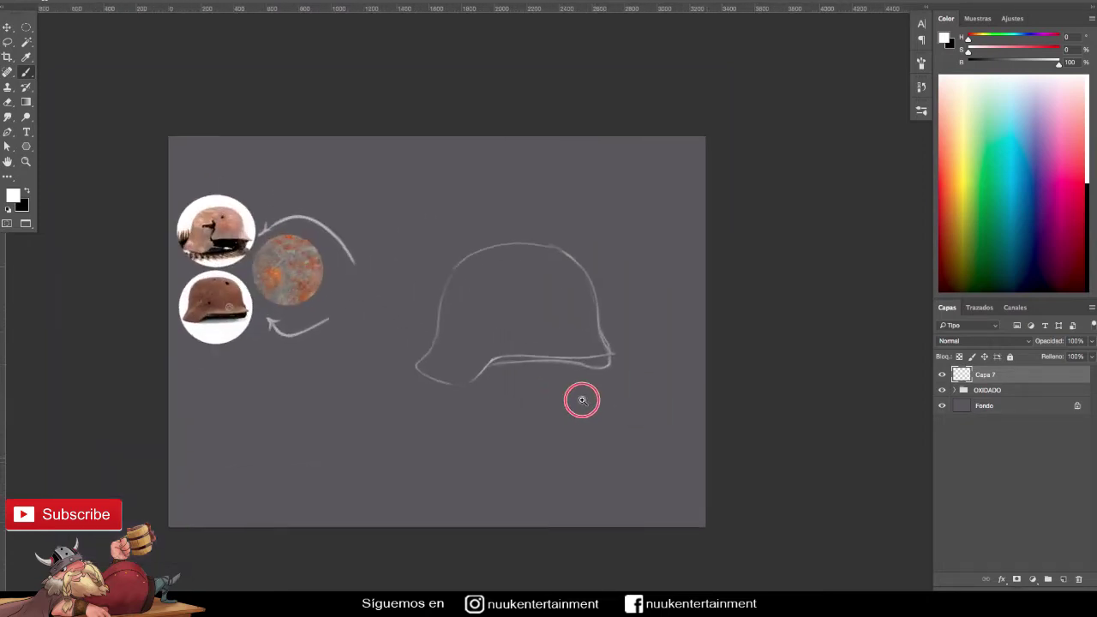
{"action": "double_click", "coordinate": [986, 375]}
{"action": "type", "text": "Sketches"}
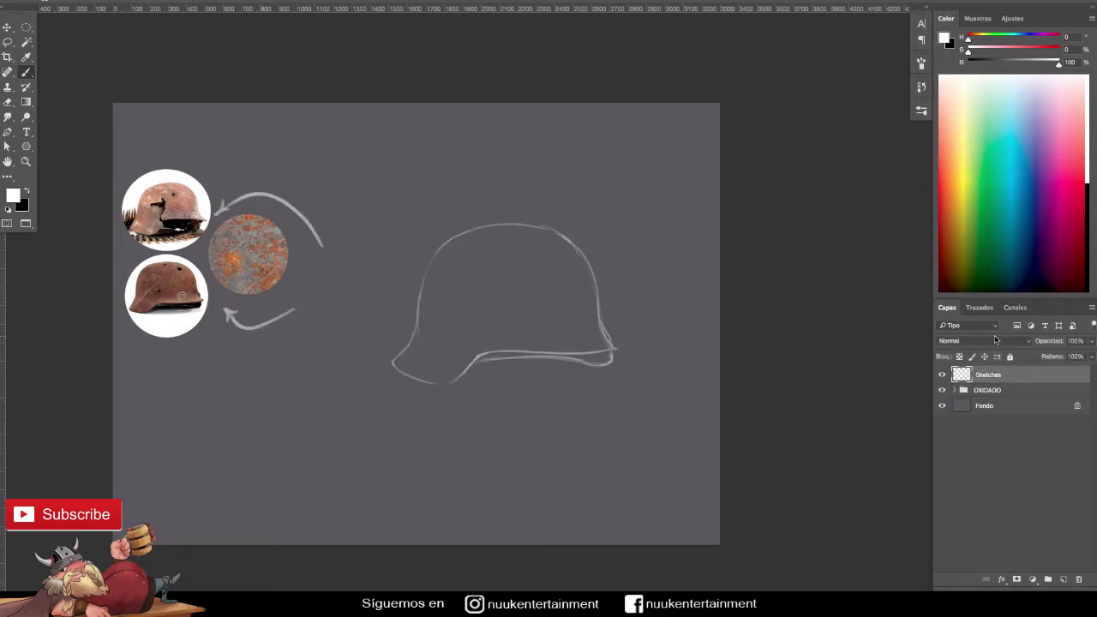
{"action": "key", "text": "l"}
{"action": "key", "text": "b"}
- Flatten the sketched helmet dome slightly, then add a new layer above Sketches
{"action": "key", "text": "l"}
{"action": "left_click_drag", "start_coordinate": [559, 183], "coordinate": [514, 192]}
{"action": "key", "text": "ctrl+t"}
{"action": "left_click_drag", "start_coordinate": [648, 195], "coordinate": [657, 176]}
{"action": "key", "text": "Return"}
{"action": "key", "text": "ctrl+d"}
{"action": "key", "text": "b"}
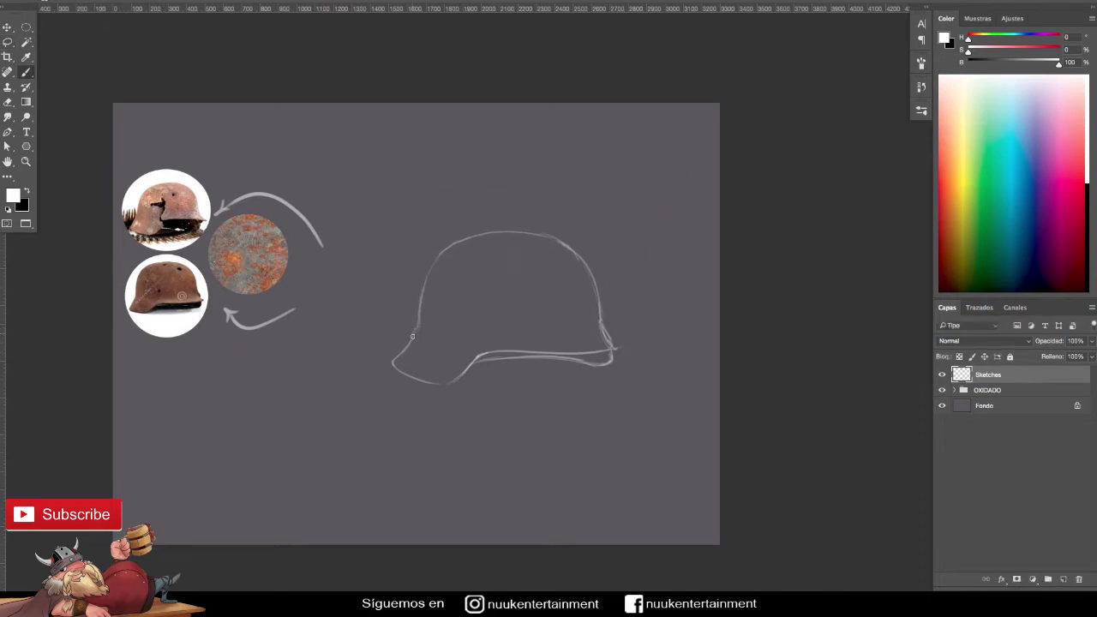
{"action": "key", "text": "ctrl+shift+alt+n"}
{"action": "double_click", "coordinate": [986, 374]}
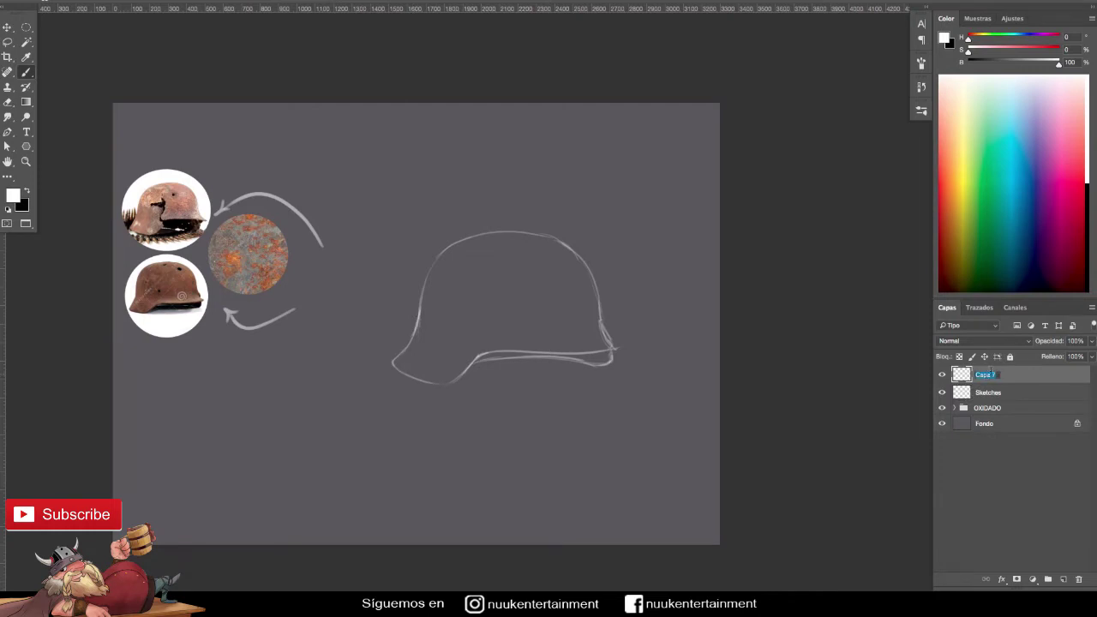
- Trace the helmet silhouette with a Pen path around dome, sides and brim
{"action": "key", "text": "p"}
{"action": "key", "text": "ctrl+plus"}
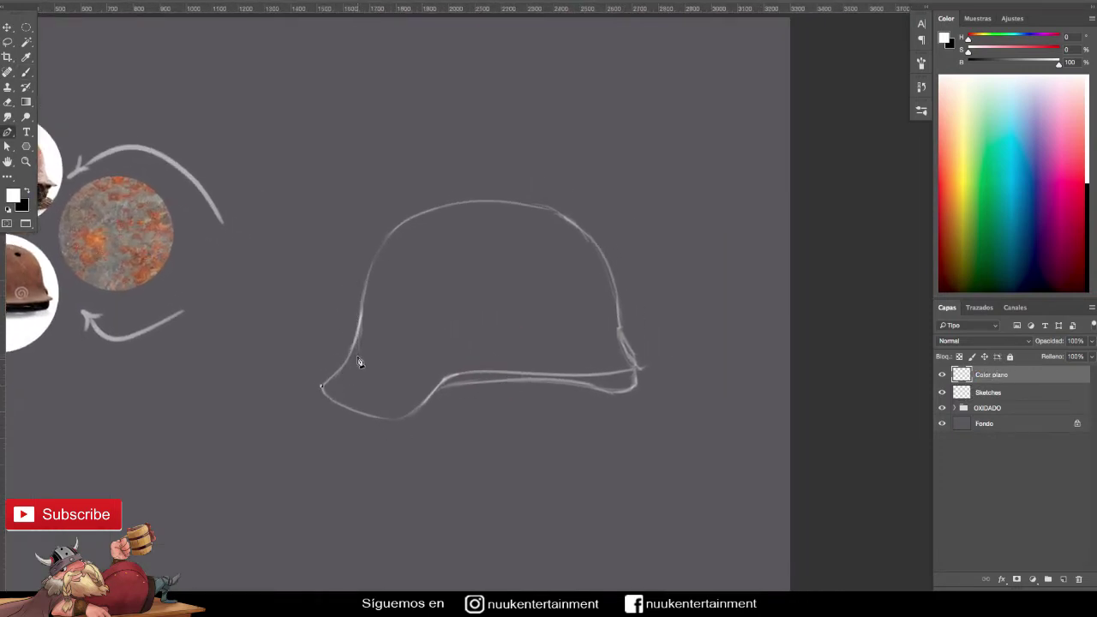
{"action": "left_click_drag", "start_coordinate": [360, 317], "coordinate": [364, 275]}
{"action": "left_click_drag", "start_coordinate": [490, 203], "coordinate": [613, 203]}
{"action": "left_click_drag", "start_coordinate": [618, 316], "coordinate": [618, 339]}
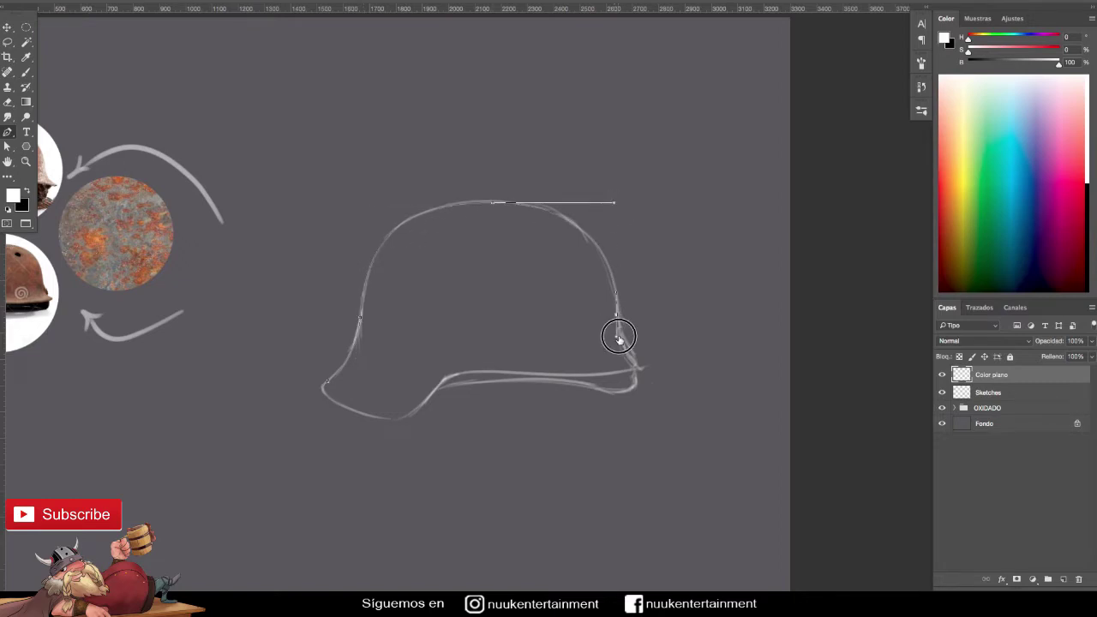
{"action": "left_click", "coordinate": [631, 359]}
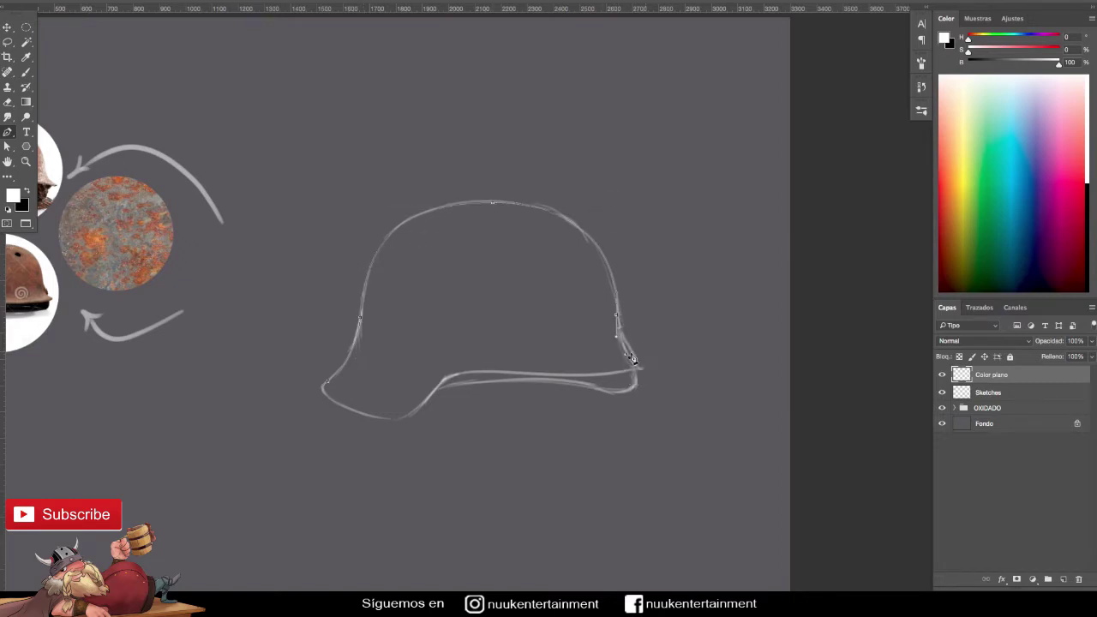
{"action": "left_click_drag", "start_coordinate": [600, 374], "coordinate": [576, 377]}
{"action": "mouse_move", "coordinate": [493, 373]}
{"action": "left_mouse_down"}
{"action": "mouse_move", "coordinate": [471, 368]}
{"action": "mouse_move", "coordinate": [393, 426]}
{"action": "left_mouse_up"}
{"action": "left_click", "coordinate": [391, 422]}
{"action": "left_click_drag", "start_coordinate": [319, 389], "coordinate": [320, 369]}
- Fill the helmet path selection with a flat dark red
{"action": "key", "text": "ctrl+Return"}
{"action": "scroll", "coordinate": [320, 369], "scroll_direction": "down", "scroll_amount": 3}
{"action": "key", "text": "b"}
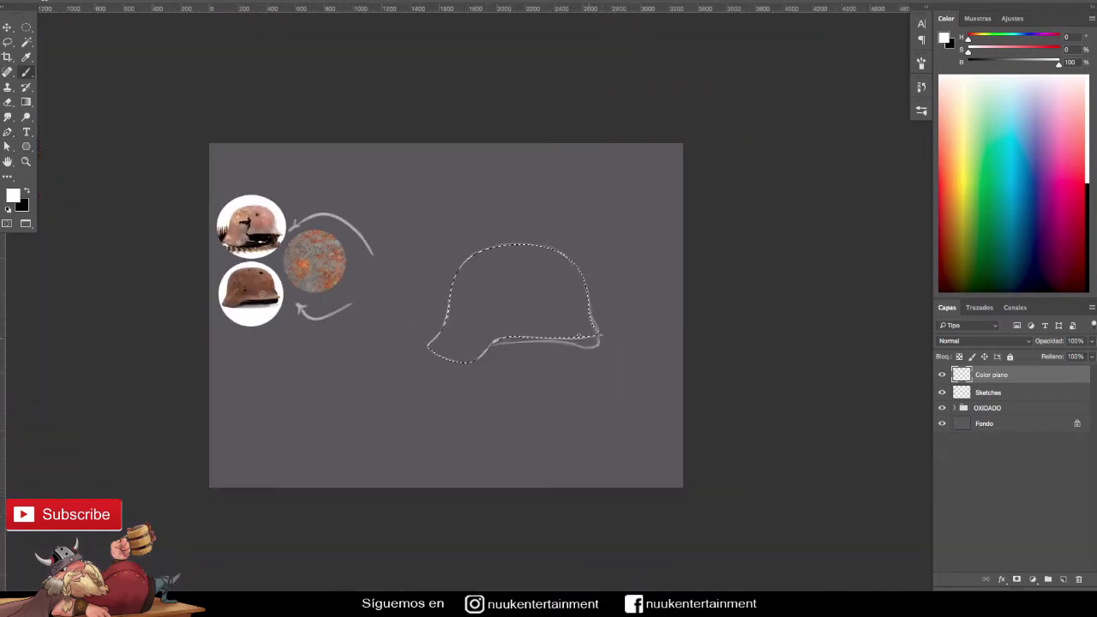
{"action": "scroll", "coordinate": [334, 320], "scroll_direction": "up", "scroll_amount": 1}
{"action": "left_click", "coordinate": [996, 63]}
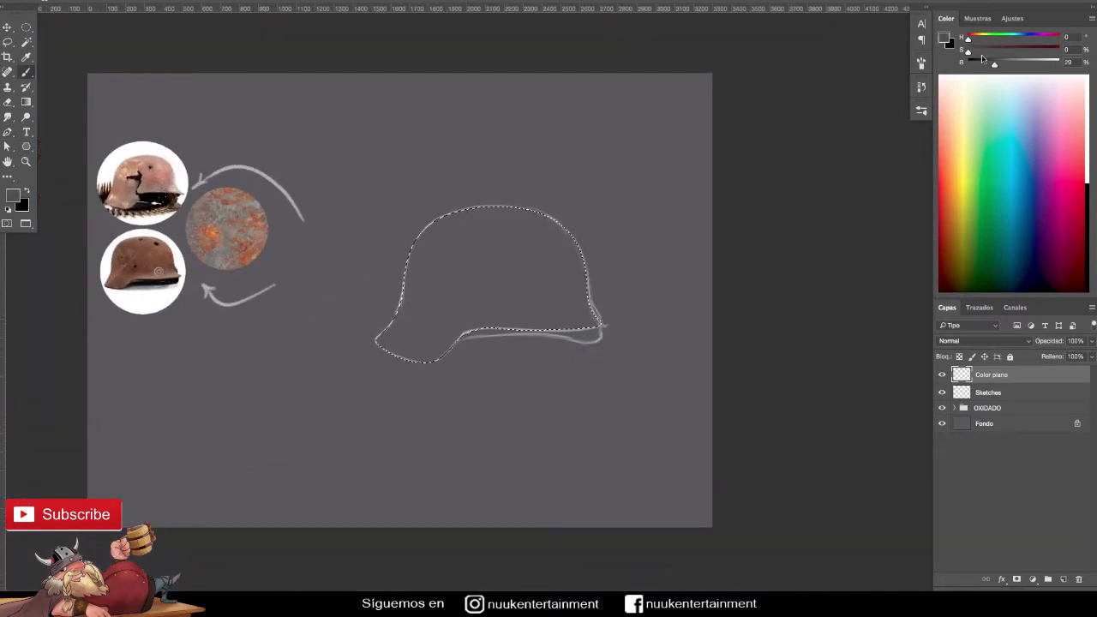
{"action": "mouse_move", "coordinate": [969, 50]}
{"action": "left_mouse_down"}
{"action": "mouse_move", "coordinate": [1014, 52]}
{"action": "mouse_move", "coordinate": [989, 65]}
{"action": "left_mouse_up"}
{"action": "key", "text": "alt+BackSpace"}
{"action": "key", "text": "ctrl+d"}
- Add a new empty layer above Sketches and rename it
{"action": "left_click", "coordinate": [976, 394]}
{"action": "key", "text": "ctrl+alt+shift+n"}
{"action": "double_click", "coordinate": [981, 393]}
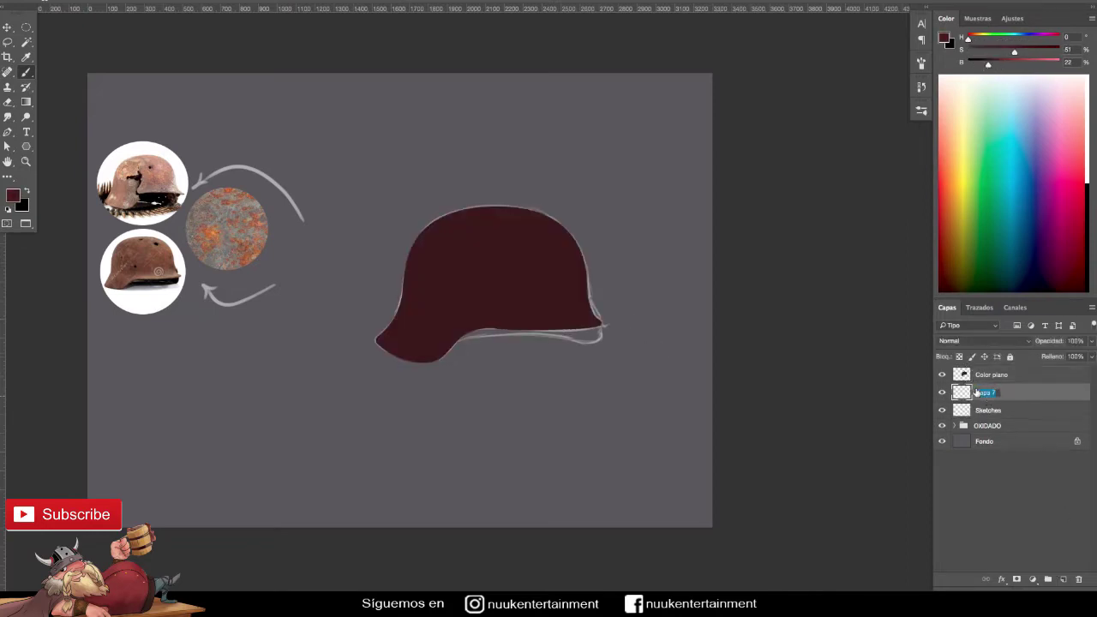
- Trace the helmet brim with the Pen and fill it with a darker red band
{"action": "key", "text": "p"}
{"action": "left_click_drag", "start_coordinate": [509, 335], "coordinate": [592, 341]}
{"action": "left_click", "coordinate": [600, 320]}
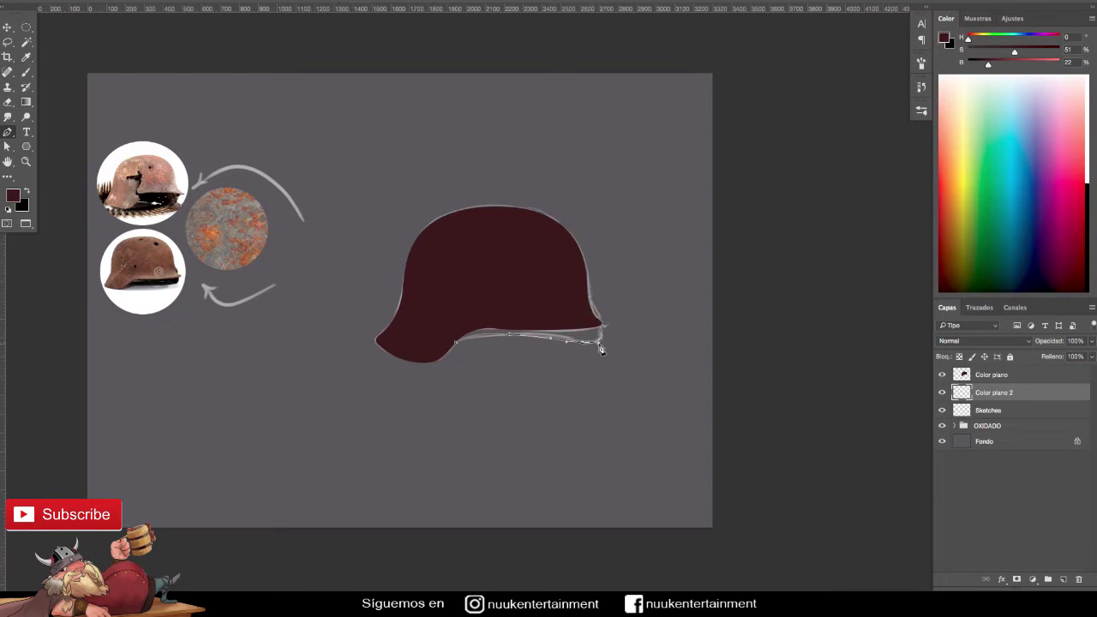
{"action": "left_click_drag", "start_coordinate": [588, 288], "coordinate": [576, 267]}
{"action": "left_click_drag", "start_coordinate": [455, 343], "coordinate": [457, 375]}
{"action": "key", "text": "ctrl+Return"}
{"action": "key", "text": "b"}
{"action": "left_click", "coordinate": [945, 39]}
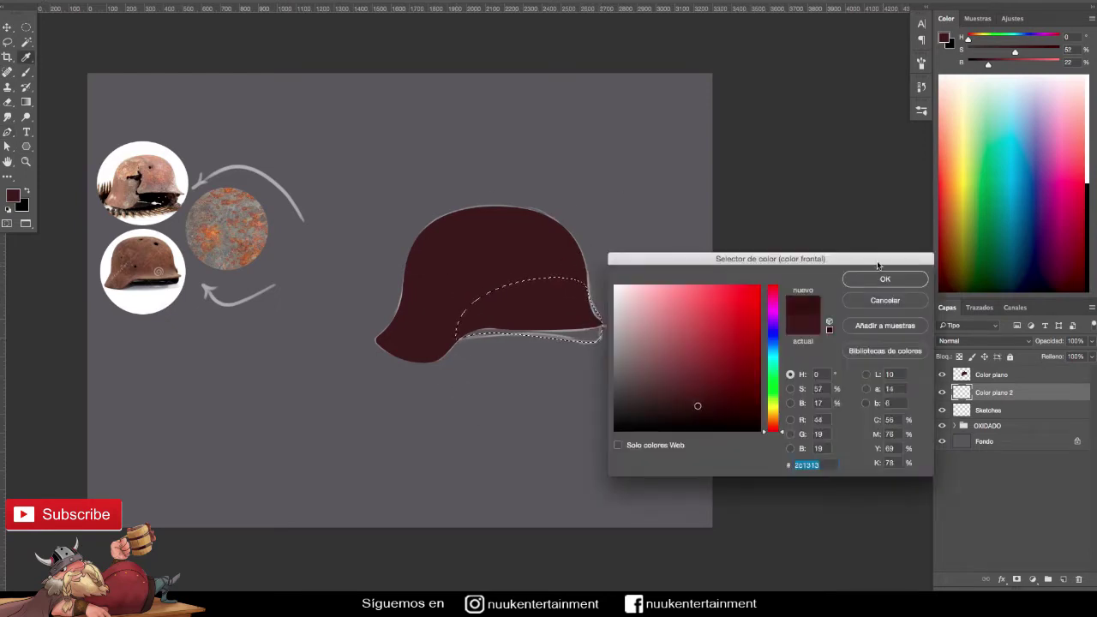
{"action": "left_click", "coordinate": [884, 278]}
{"action": "key", "text": "ctrl+d"}
- Hide Sketches and erase the dark tip at the brim's right end
{"action": "left_click", "coordinate": [943, 413]}
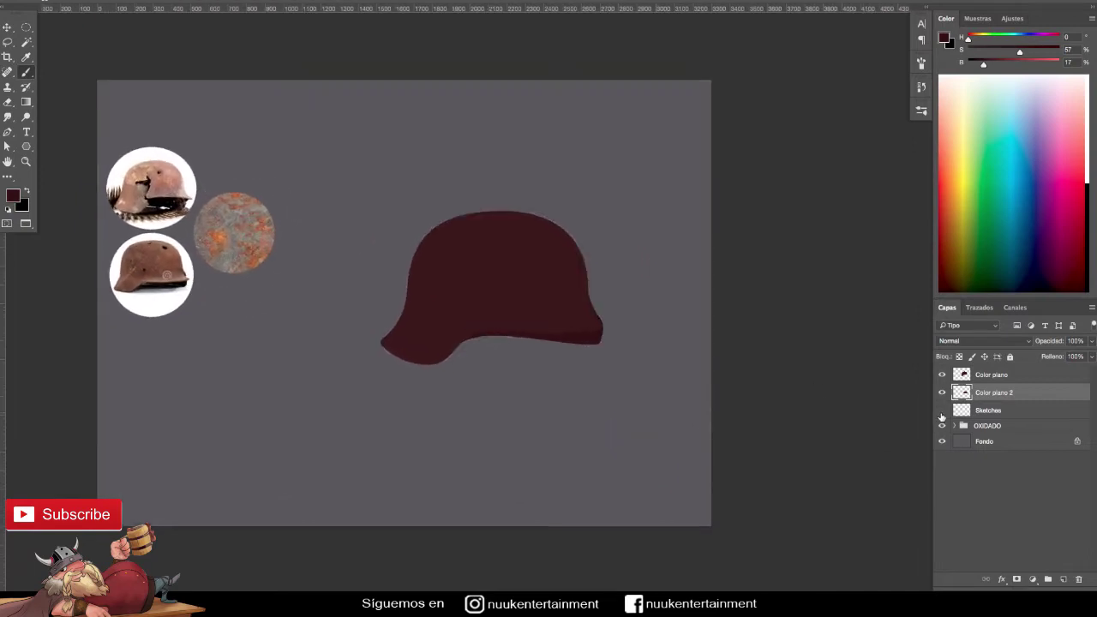
{"action": "left_click", "coordinate": [942, 393]}
{"action": "left_click", "coordinate": [942, 393]}
{"action": "key", "text": "e"}
{"action": "left_click_drag", "start_coordinate": [598, 331], "coordinate": [596, 336]}
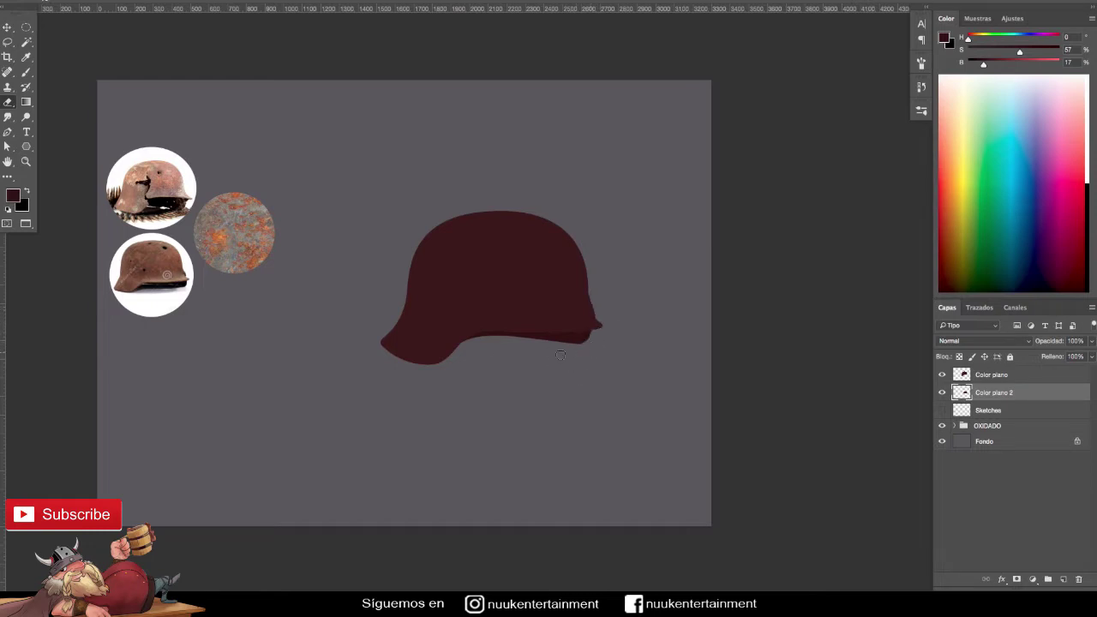
{"action": "scroll", "coordinate": [557, 424], "scroll_direction": "down", "scroll_amount": 1}
{"action": "scroll", "coordinate": [571, 409], "scroll_direction": "up", "scroll_amount": 1}
{"action": "key", "text": "b"}
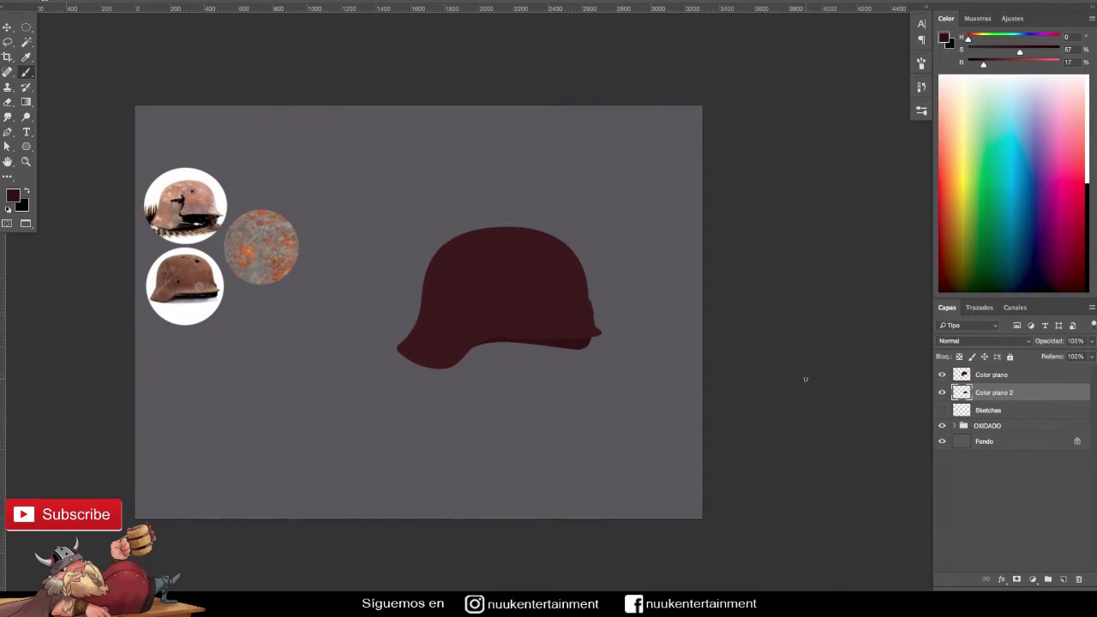
- Shrink both helmet colour layers and move the red helmet down-left below the circles
{"action": "left_click", "coordinate": [992, 374], "text": "shift"}
{"action": "key", "text": "ctrl+t"}
{"action": "left_click_drag", "start_coordinate": [497, 339], "coordinate": [336, 433]}
{"action": "left_click_drag", "start_coordinate": [439, 318], "coordinate": [399, 325]}
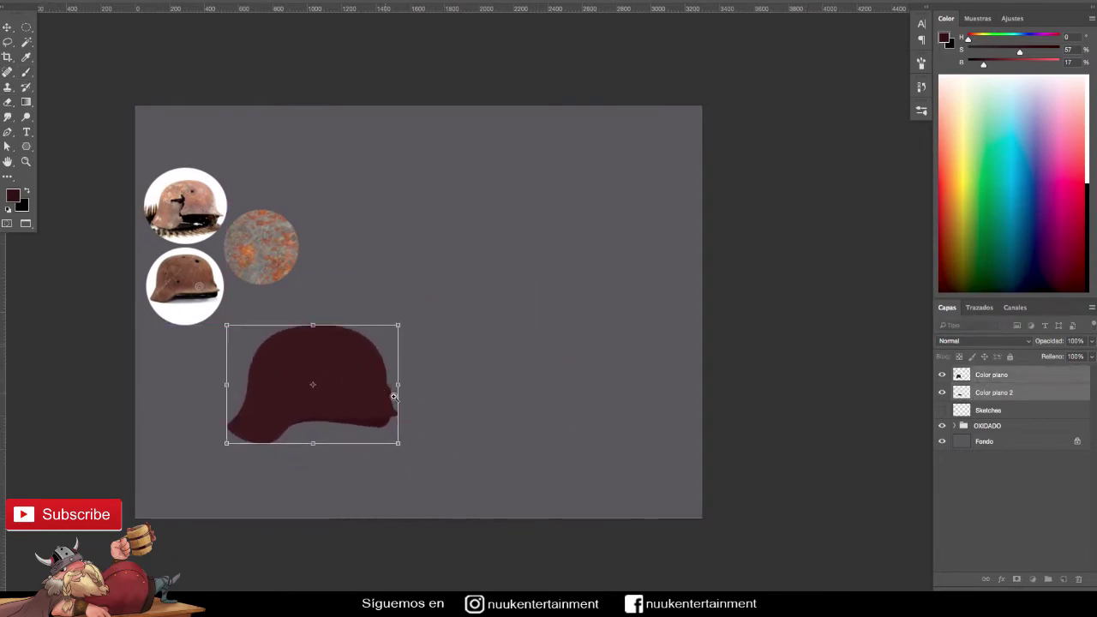
{"action": "key", "text": "ctrl+plus"}
{"action": "key", "text": "Return"}
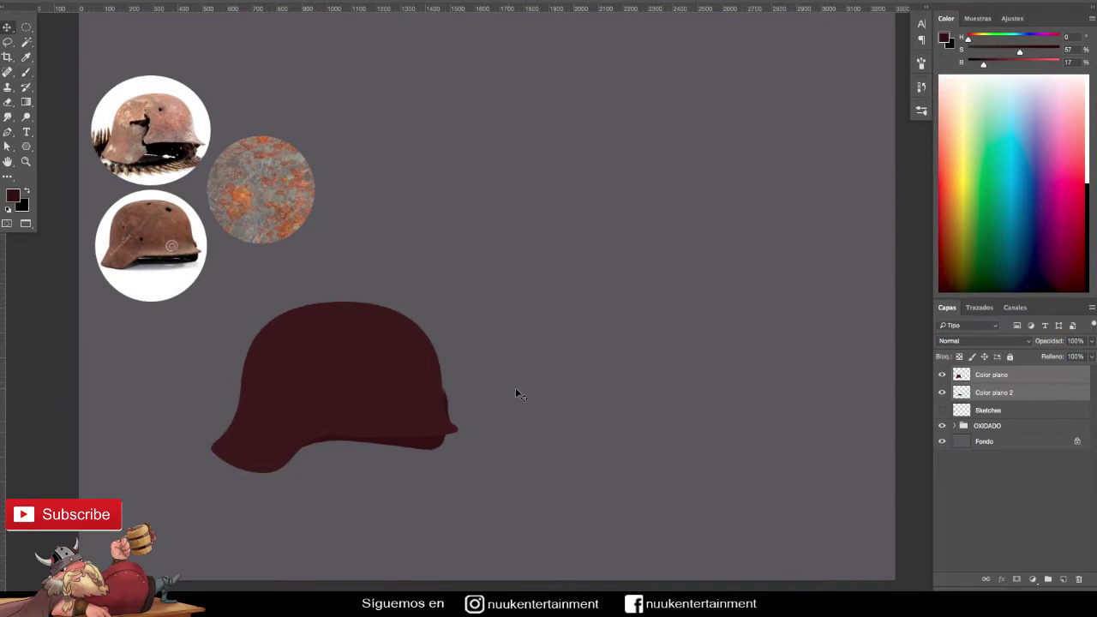
- Recolour the Sketches helmet lines dark red using locked transparency, then reset colours
{"action": "left_click", "coordinate": [958, 410]}
{"action": "key", "text": "l"}
{"action": "left_click_drag", "start_coordinate": [621, 126], "coordinate": [601, 117]}
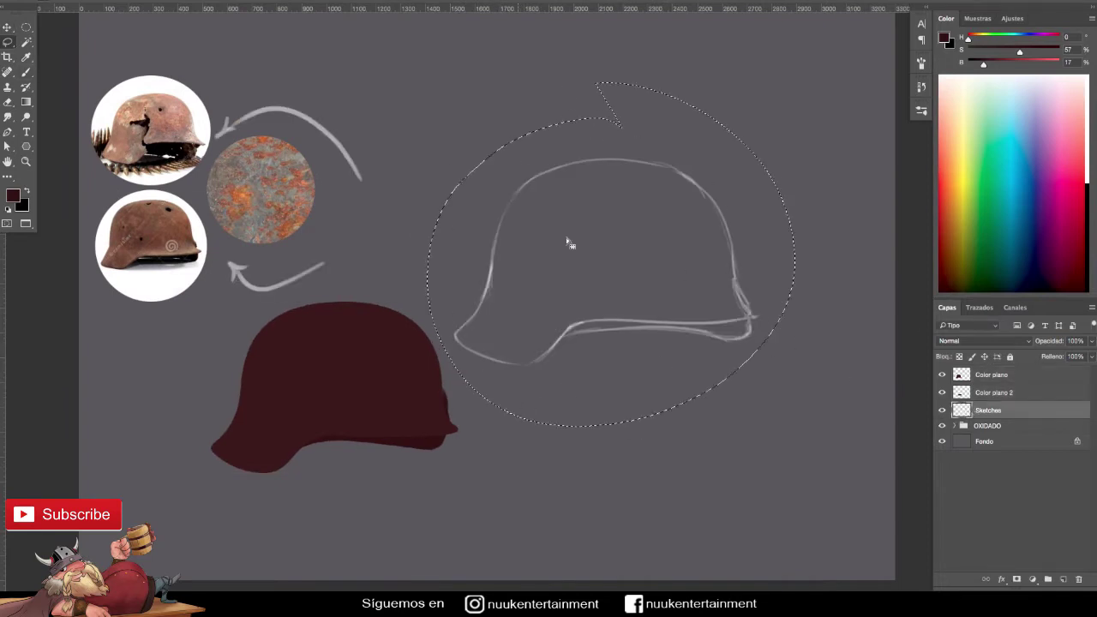
{"action": "left_click", "coordinate": [959, 357]}
{"action": "key", "text": "b"}
{"action": "key", "text": "alt+BackSpace"}
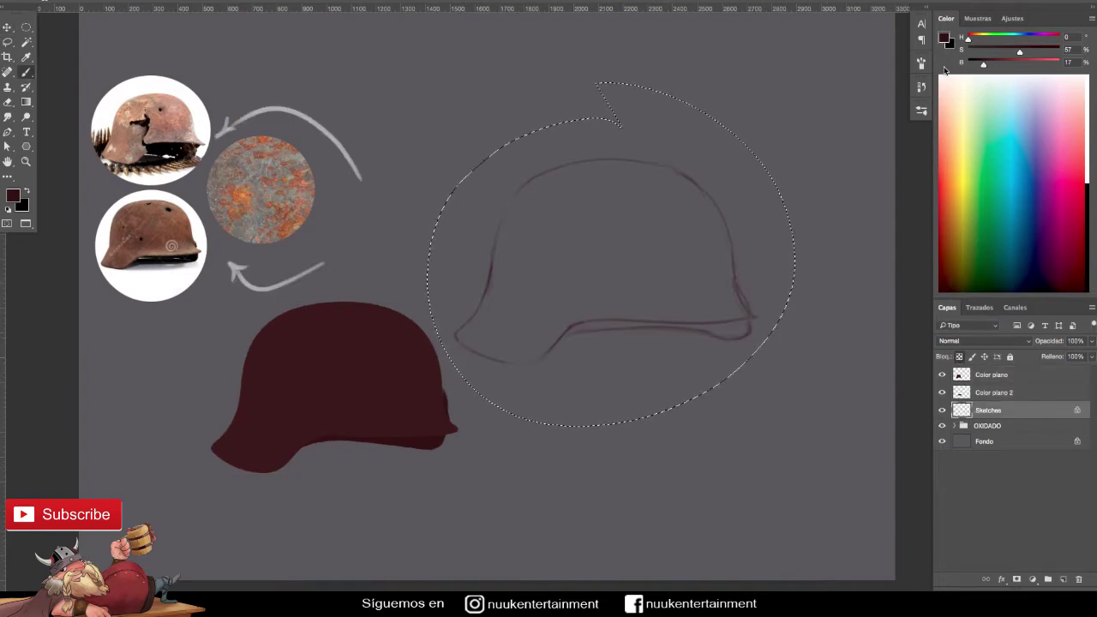
{"action": "key", "text": "d"}
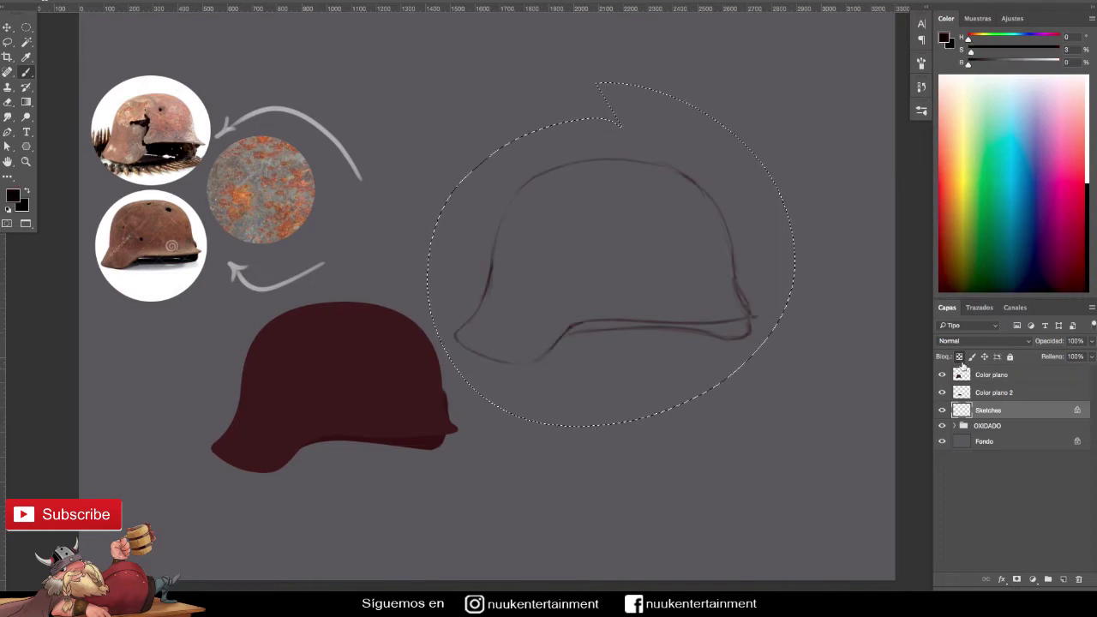
- Shrink the helmet sketch, set it over the red helmet, and raise the Sketches layer to the top
{"action": "key", "text": "ctrl+t"}
{"action": "left_click_drag", "start_coordinate": [797, 81], "coordinate": [698, 171]}
{"action": "left_click_drag", "start_coordinate": [633, 348], "coordinate": [393, 440]}
{"action": "key", "text": "Return"}
{"action": "key", "text": "ctrl+shift+bracketright"}
- Resize the sketch to match the helmet and place it about 425 px to the left
{"action": "key", "text": "ctrl+t"}
{"action": "left_click_drag", "start_coordinate": [461, 305], "coordinate": [473, 305]}
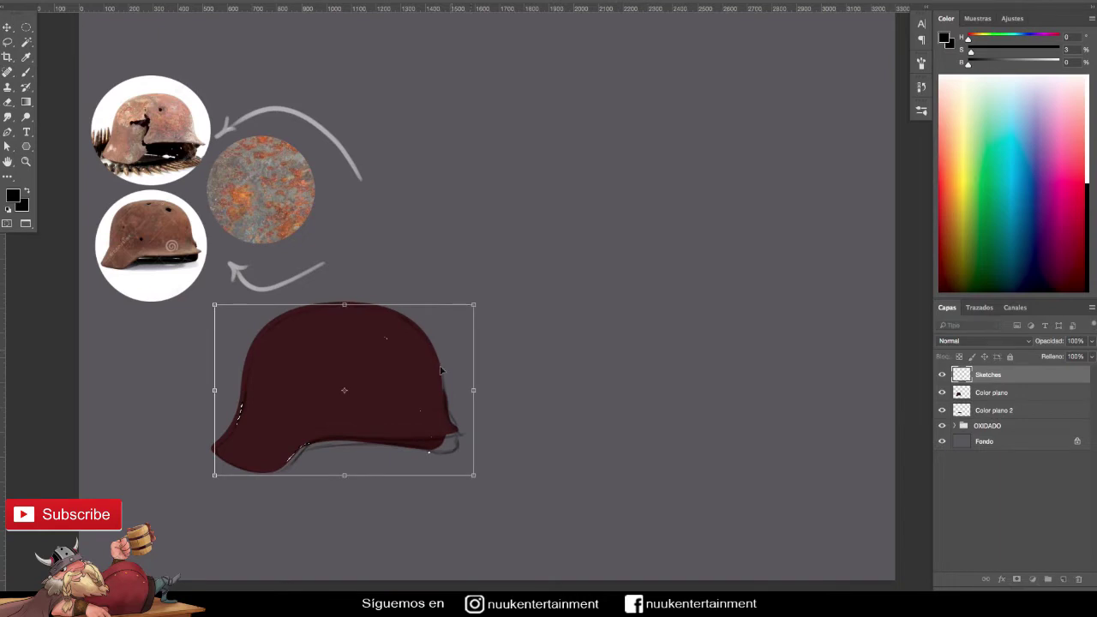
{"action": "mouse_move", "coordinate": [421, 417]}
{"action": "left_mouse_down"}
{"action": "mouse_move", "coordinate": [319, 439]}
{"action": "mouse_move", "coordinate": [588, 201]}
{"action": "mouse_move", "coordinate": [617, 212]}
{"action": "mouse_move", "coordinate": [317, 383]}
{"action": "left_mouse_up"}
{"action": "key", "text": "ctrl+minus"}
{"action": "key", "text": "Return"}
- Move both red helmet colour layers up and to the right
{"action": "left_click", "coordinate": [992, 393]}
{"action": "key", "text": "ctrl+t"}
{"action": "left_click_drag", "start_coordinate": [393, 417], "coordinate": [502, 367]}
{"action": "key", "text": "Return"}
- Shrink the OXIDADO reference circles toward the top-left
{"action": "left_click", "coordinate": [328, 259]}
{"action": "mouse_move", "coordinate": [340, 263]}
{"action": "left_mouse_down"}
{"action": "mouse_move", "coordinate": [399, 208]}
{"action": "mouse_move", "coordinate": [299, 214]}
{"action": "left_mouse_up"}
{"action": "key", "text": "Return"}
- Erase the lower white arrow and the white arc near the rust circle on the Sketches layer
{"action": "key", "text": "b"}
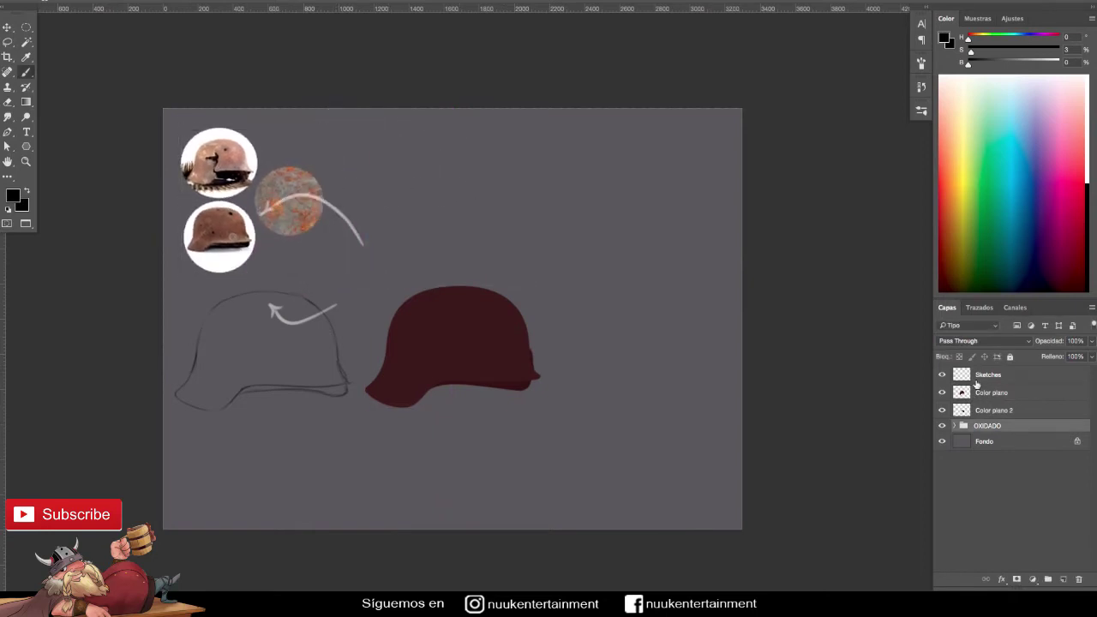
{"action": "left_click", "coordinate": [982, 377]}
{"action": "key", "text": "e"}
{"action": "left_click_drag", "start_coordinate": [273, 310], "coordinate": [319, 319]}
{"action": "left_click_drag", "start_coordinate": [283, 199], "coordinate": [364, 231]}
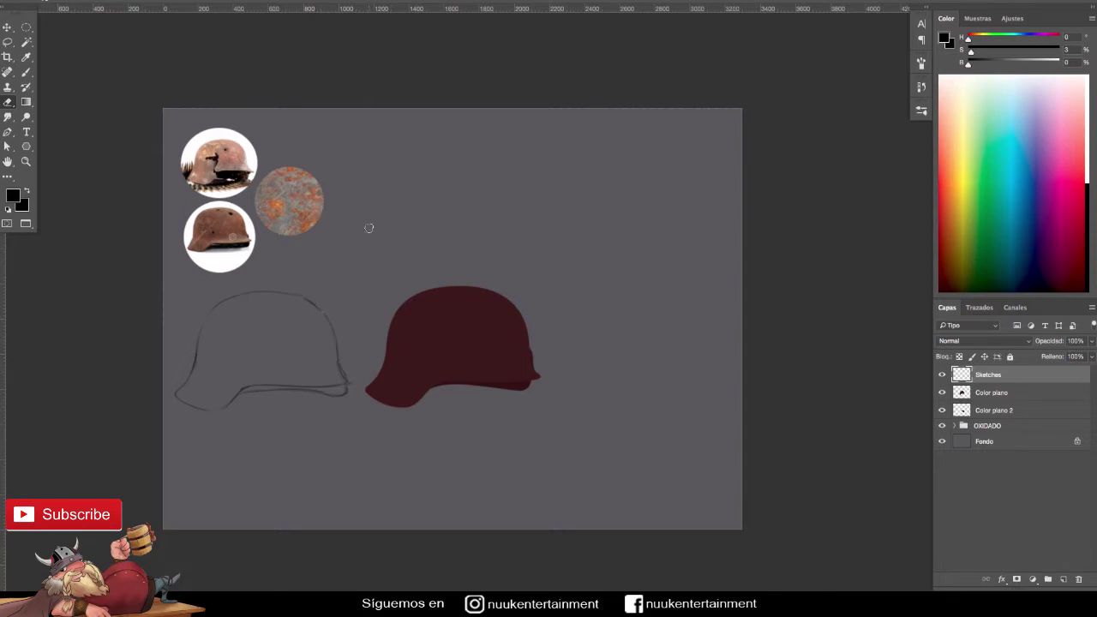
{"action": "scroll", "coordinate": [574, 417], "scroll_direction": "up", "scroll_amount": 1}
{"action": "scroll", "coordinate": [591, 433], "scroll_direction": "down", "scroll_amount": 1}
- Extend the canvas to the right and fill the added area with background grey
{"action": "key", "text": "c"}
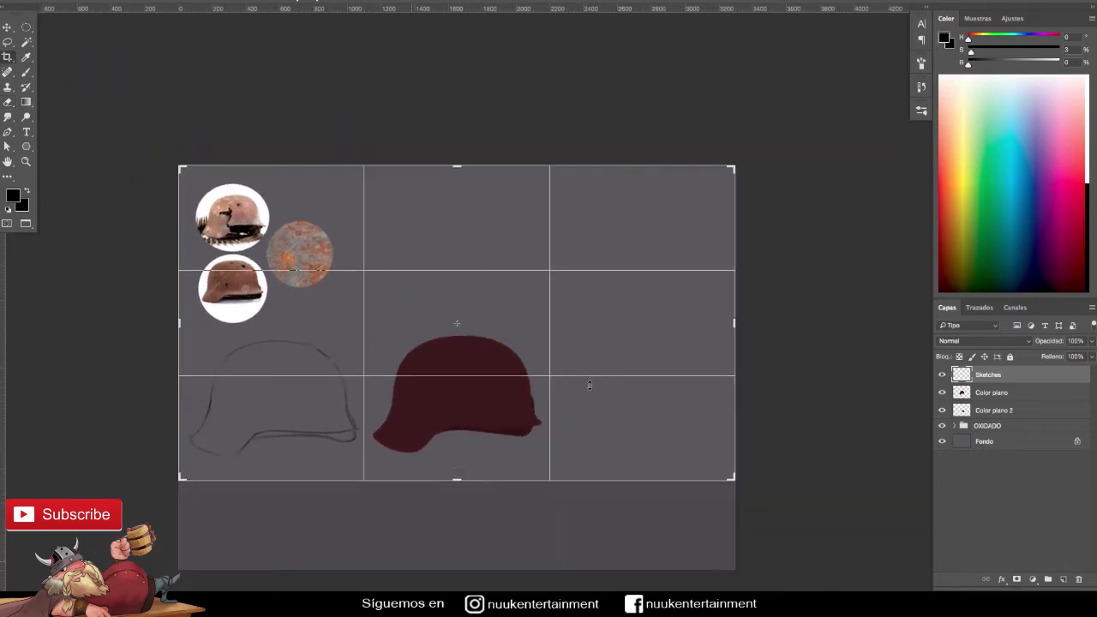
{"action": "left_click_drag", "start_coordinate": [736, 322], "coordinate": [763, 324]}
{"action": "key", "text": "Return"}
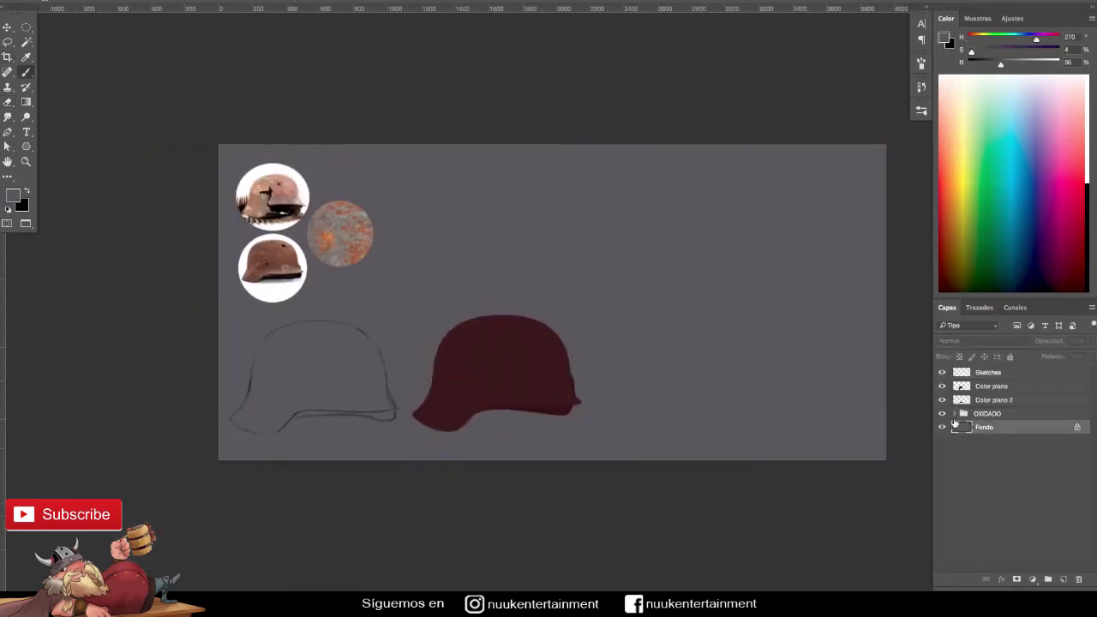
{"action": "key", "text": "ctrl+0"}
- Duplicate both red helmet colour layers to a copy on the right
{"action": "key", "text": "m"}
{"action": "left_click_drag", "start_coordinate": [336, 79], "coordinate": [380, 360]}
{"action": "left_click", "coordinate": [434, 442]}
{"action": "scroll", "coordinate": [561, 403], "scroll_direction": "right", "scroll_amount": 3}
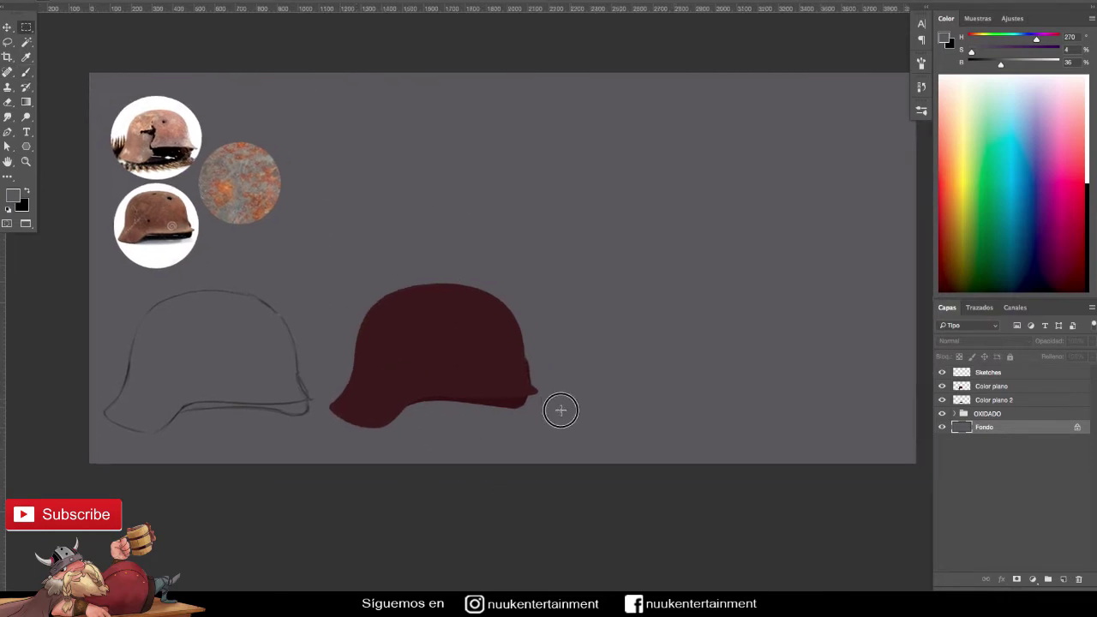
{"action": "left_click", "coordinate": [995, 400]}
{"action": "left_click_drag", "start_coordinate": [446, 390], "coordinate": [671, 392]}
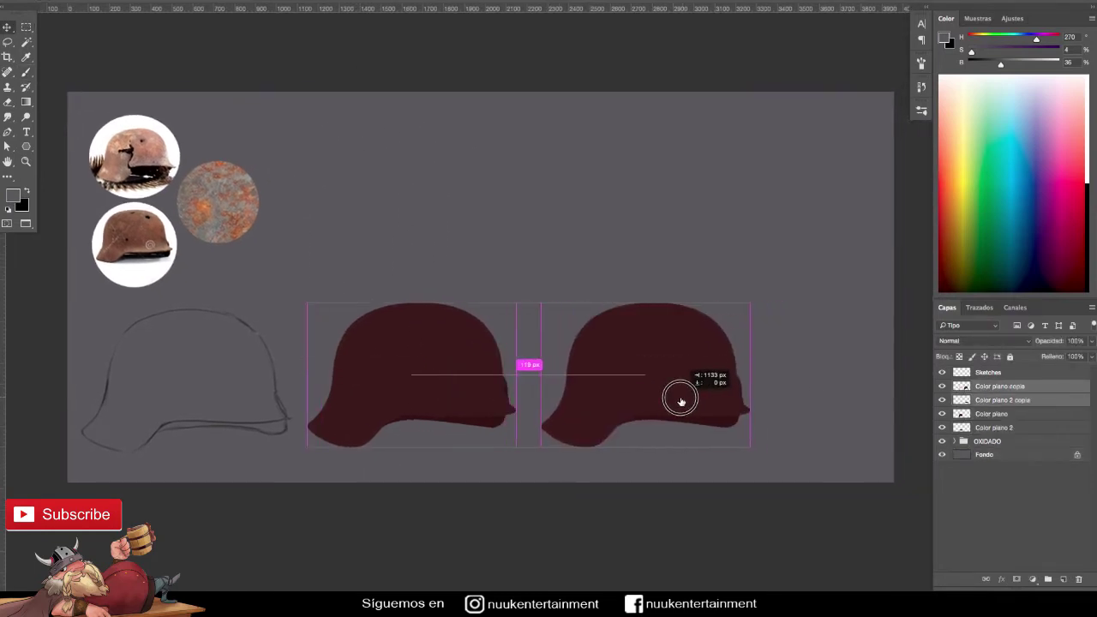
- Group the original helmet layers, put Sketches in its own group, and name a group '1'
{"action": "left_click", "coordinate": [993, 417]}
{"action": "key", "text": "ctrl+g"}
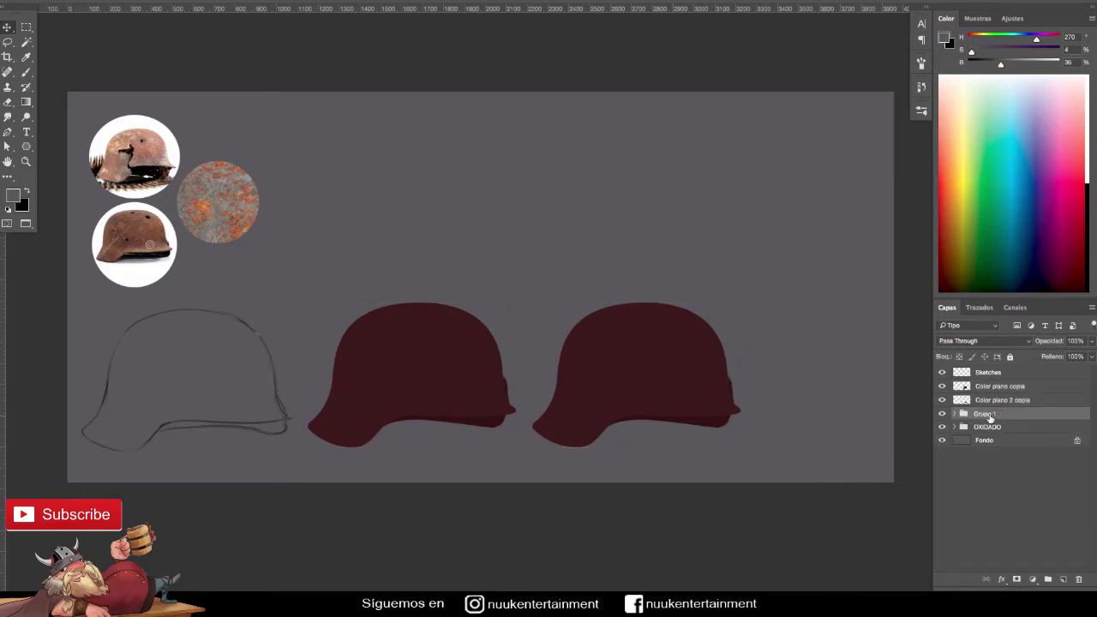
{"action": "left_click_drag", "start_coordinate": [990, 374], "coordinate": [992, 419]}
{"action": "key", "text": "ctrl+g"}
{"action": "double_click", "coordinate": [988, 413]}
{"action": "type", "text": "1"}
{"action": "key", "text": "Return"}
- Add a new empty layer above the helmet copies and marquee a tall rectangle over the right helmet
{"action": "left_click", "coordinate": [995, 373]}
{"action": "left_click", "coordinate": [995, 382], "text": "shift"}
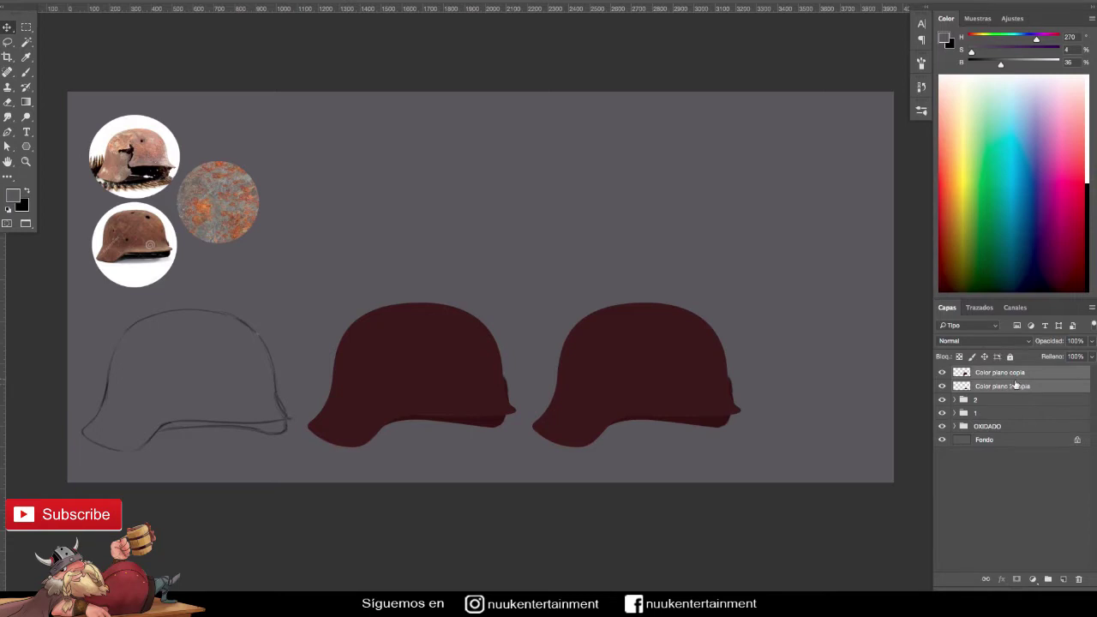
{"action": "key", "text": "ctrl+shift+alt+n"}
{"action": "left_click_drag", "start_coordinate": [523, 89], "coordinate": [774, 497]}
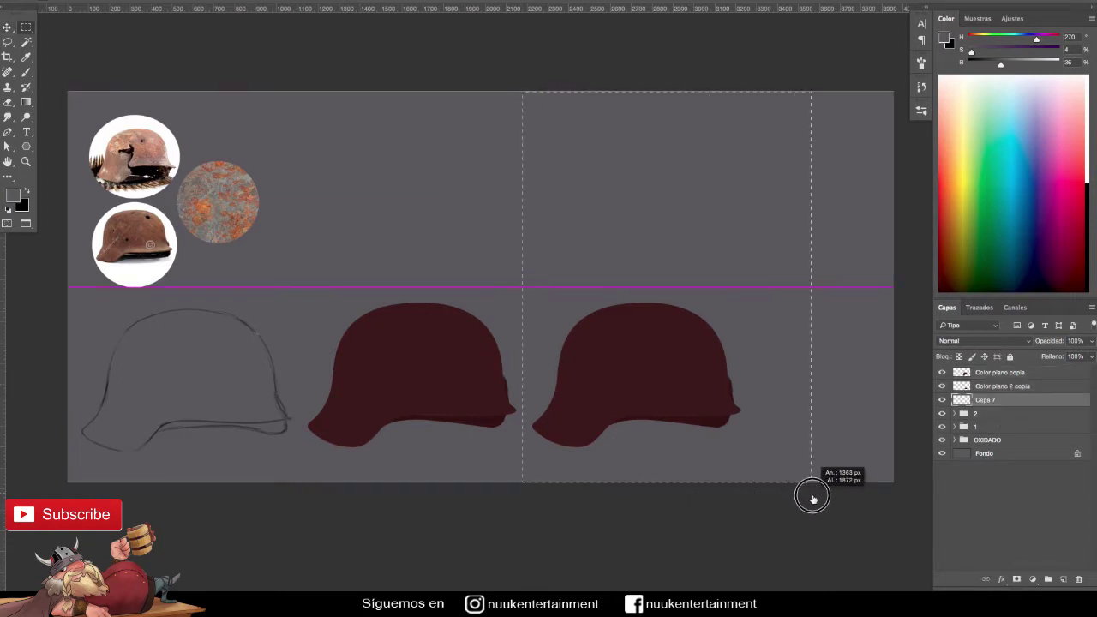
- Darken the paint colour, then fill the rectangle with it and undo the fill
{"action": "key", "text": "b"}
{"action": "left_click", "coordinate": [992, 66]}
{"action": "key", "text": "alt+BackSpace"}
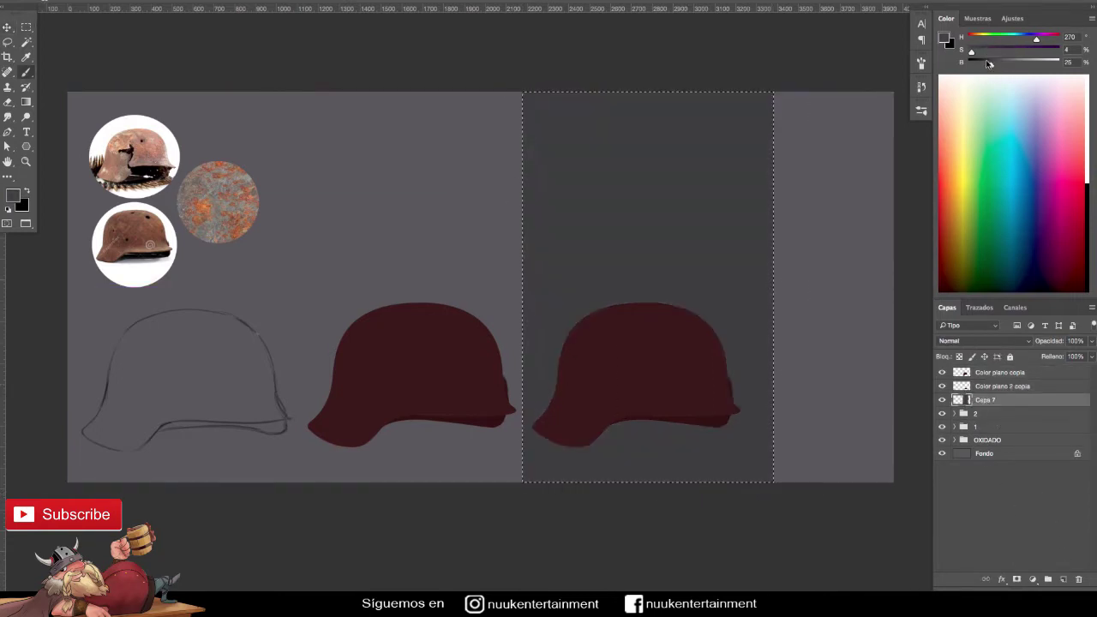
{"action": "key", "text": "ctrl+z"}
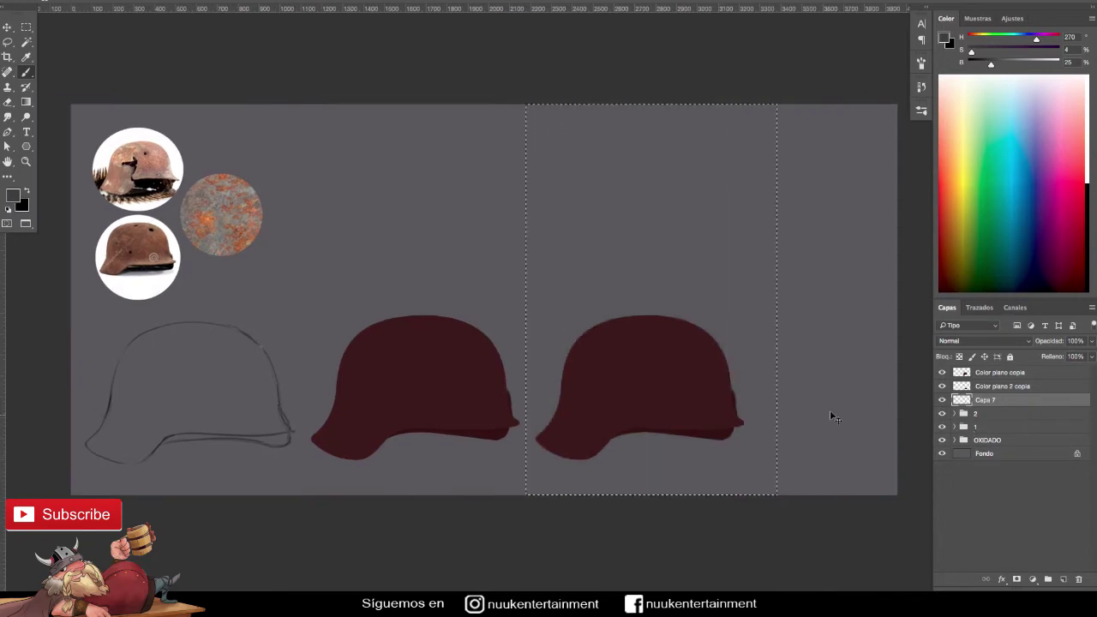
- Move the new layer (Capa 7) to the top of the layer stack and bring up brush settings
{"action": "scroll", "coordinate": [720, 389], "scroll_direction": "up", "scroll_amount": 3}
{"action": "left_click", "coordinate": [988, 387]}
{"action": "left_click_drag", "start_coordinate": [987, 400], "coordinate": [986, 369]}
{"action": "key", "text": "F5"}
{"action": "key", "text": "Tab"}
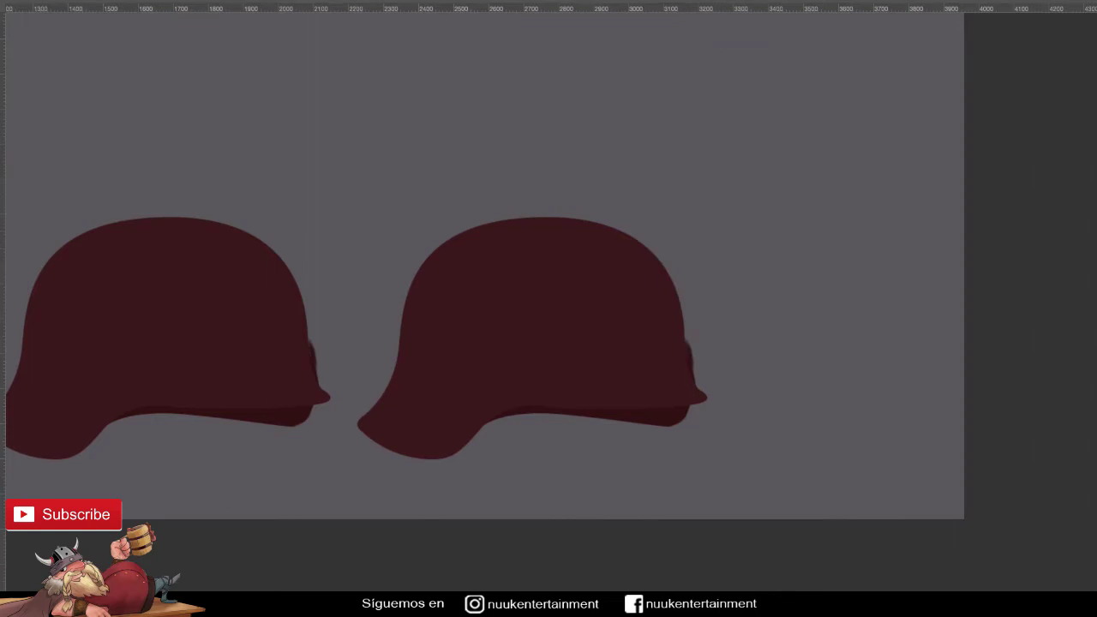
{"action": "key", "text": "Tab"}
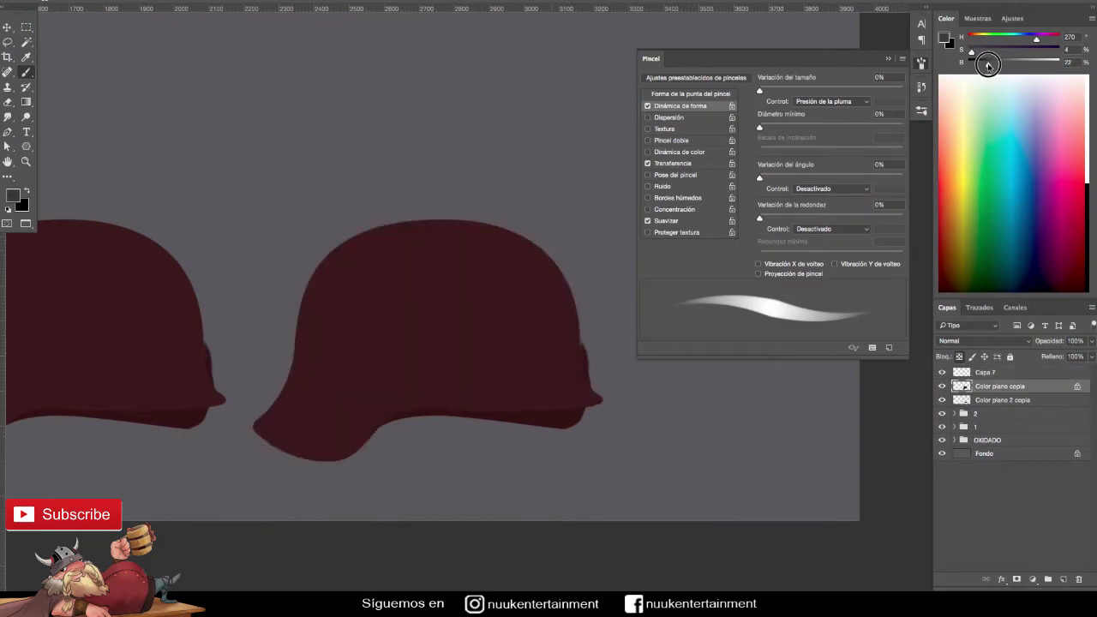
- Merge away the copied brim layer and paint near-black shading along the helmet's lower edge
{"action": "key", "text": "F5"}
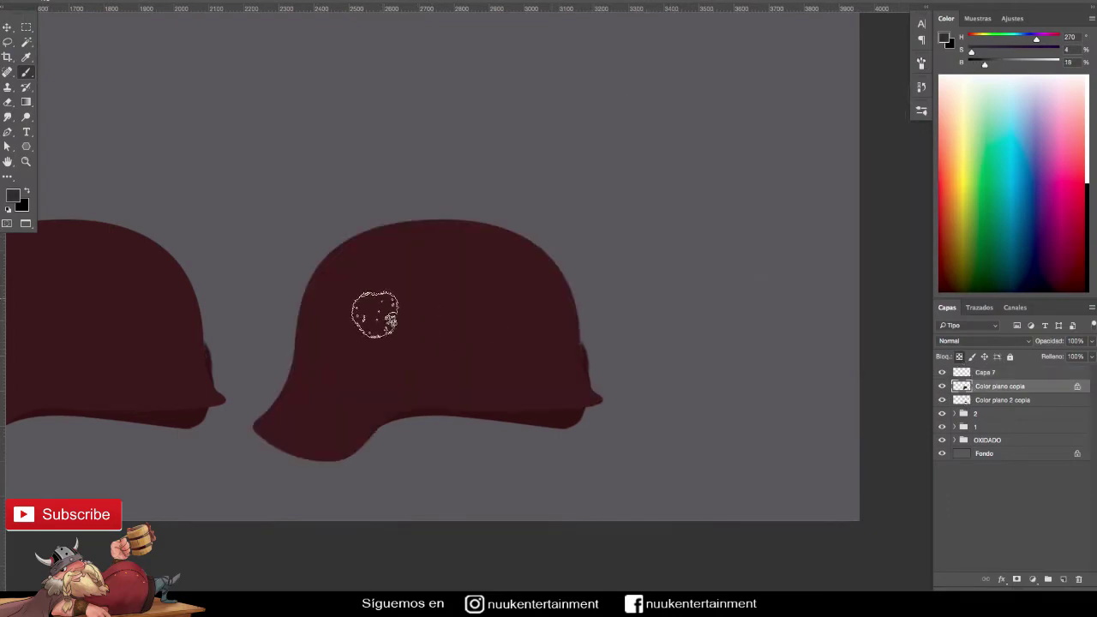
{"action": "left_click", "coordinate": [968, 400], "text": "shift"}
{"action": "key", "text": "ctrl+e"}
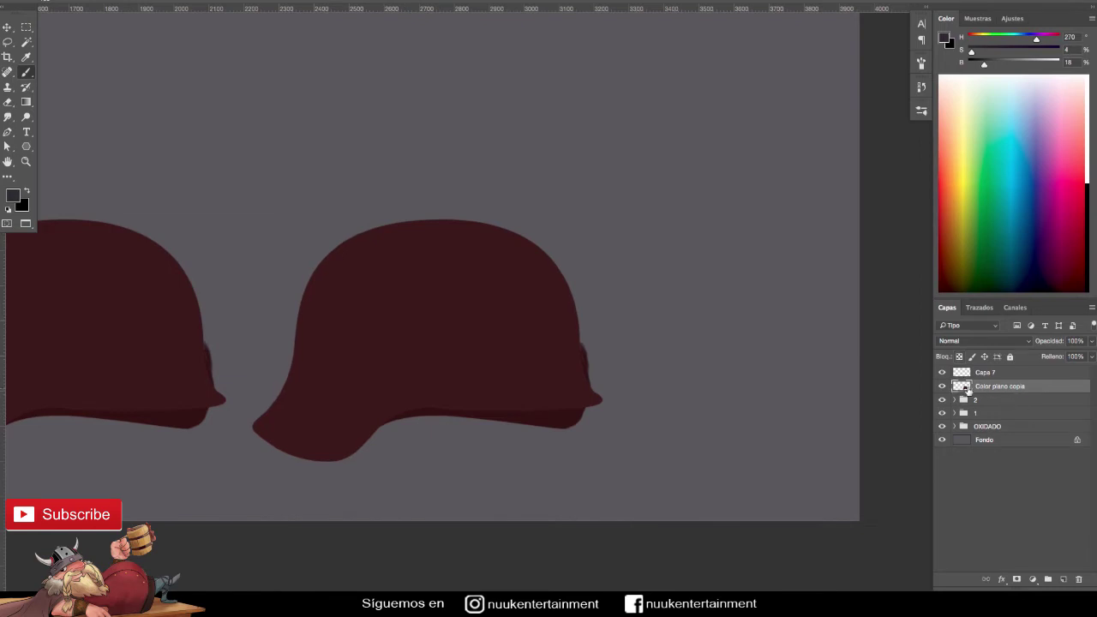
{"action": "left_click_drag", "start_coordinate": [400, 429], "coordinate": [565, 418]}
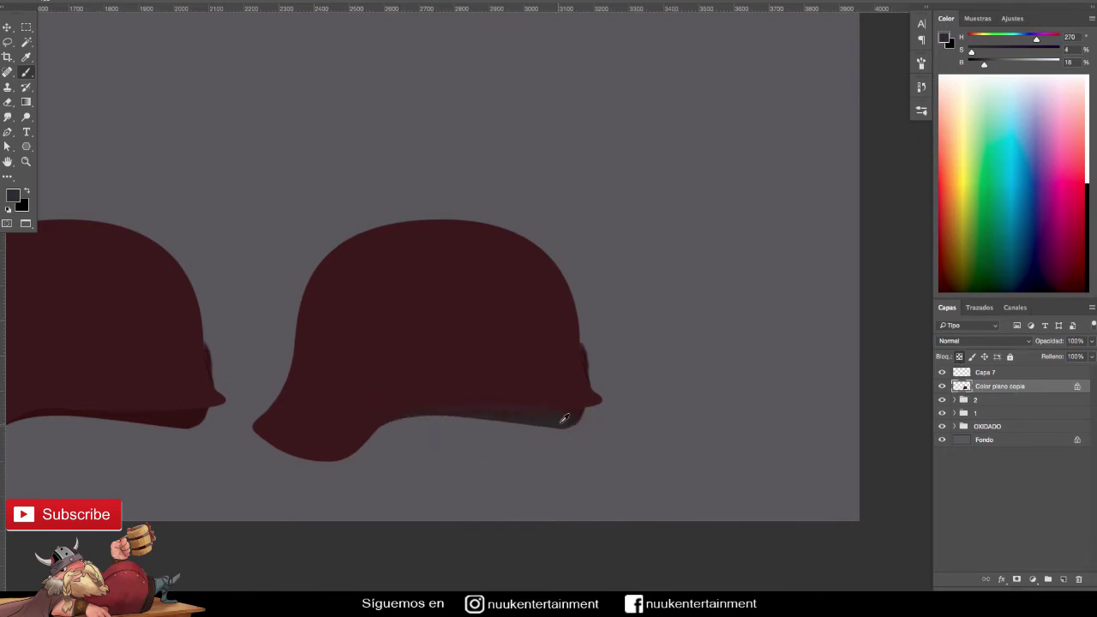
{"action": "left_click_drag", "start_coordinate": [980, 67], "coordinate": [972, 68]}
{"action": "mouse_move", "coordinate": [397, 426]}
{"action": "left_mouse_down"}
{"action": "mouse_move", "coordinate": [568, 423]}
{"action": "mouse_move", "coordinate": [495, 434]}
{"action": "mouse_move", "coordinate": [601, 421]}
{"action": "left_mouse_up"}
{"action": "key", "text": "bracketright"}
{"action": "key", "text": "bracketright"}
{"action": "key", "text": "bracketright"}
{"action": "key", "text": "bracketright"}
{"action": "key", "text": "bracketright"}
{"action": "key", "text": "bracketright"}
- Trace a Pen path around the brim's underside shadow and convert it to a selection
{"action": "key", "text": "p"}
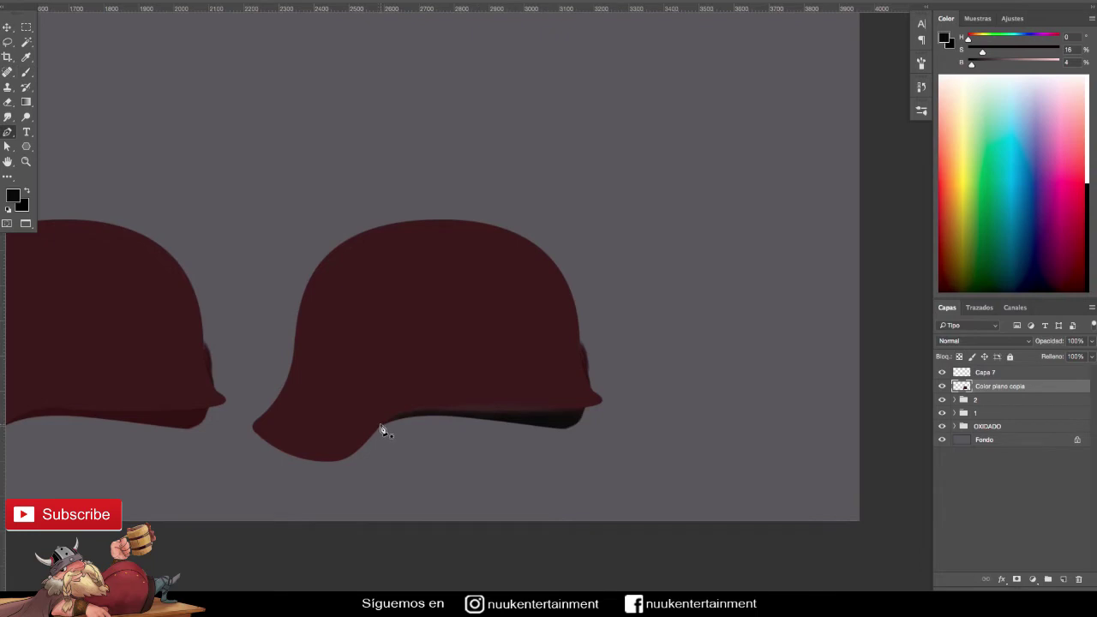
{"action": "left_click_drag", "start_coordinate": [600, 400], "coordinate": [649, 395]}
{"action": "left_click", "coordinate": [600, 400], "text": "alt"}
{"action": "left_click_drag", "start_coordinate": [357, 453], "coordinate": [507, 460]}
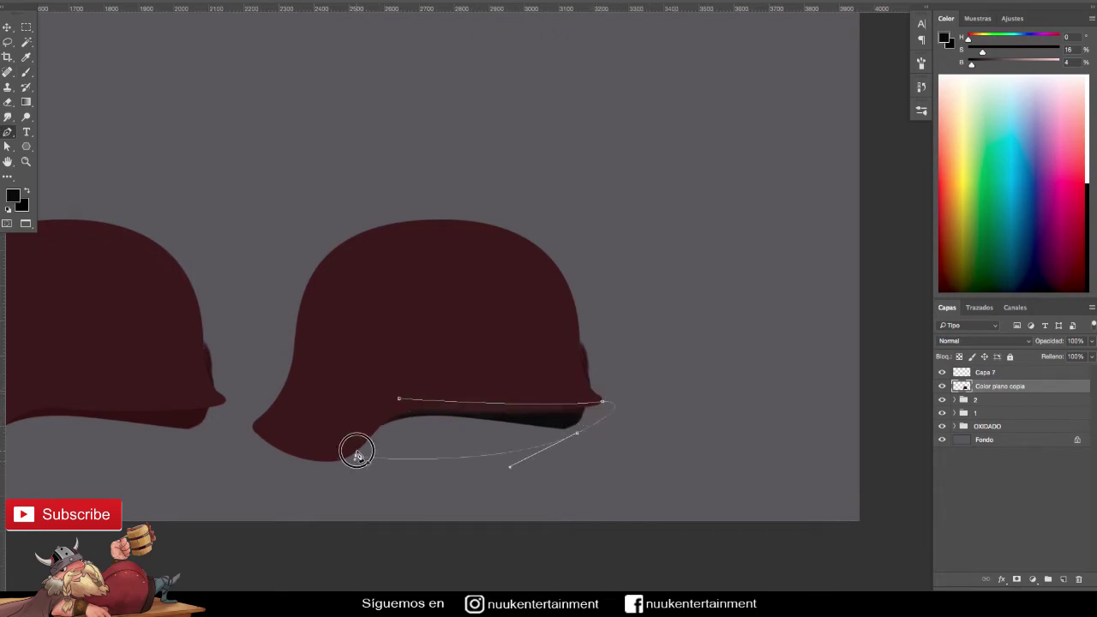
{"action": "left_click", "coordinate": [356, 452], "text": "alt"}
{"action": "left_click", "coordinate": [398, 402]}
{"action": "key", "text": "ctrl+Return"}
- Paint dark shadow across the brim selection, erase the grey fuzz, and deselect
{"action": "key", "text": "b"}
{"action": "mouse_move", "coordinate": [504, 401]}
{"action": "left_mouse_down"}
{"action": "mouse_move", "coordinate": [400, 400]}
{"action": "mouse_move", "coordinate": [616, 414]}
{"action": "mouse_move", "coordinate": [594, 412]}
{"action": "left_mouse_up"}
{"action": "key", "text": "e"}
{"action": "key", "text": "ctrl+d"}
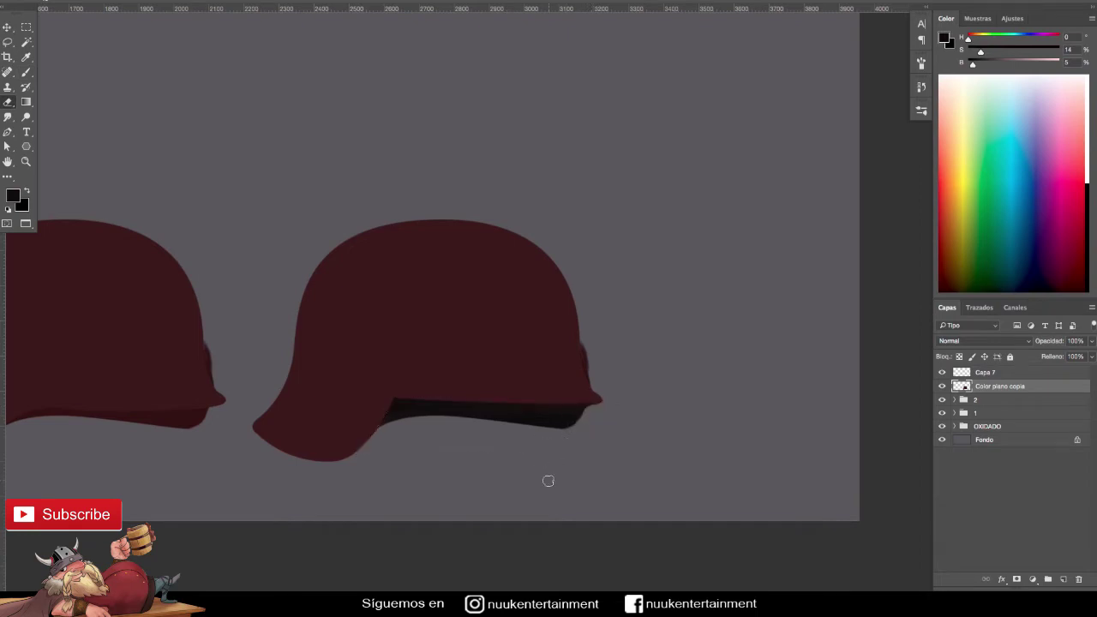
{"action": "left_click_drag", "start_coordinate": [548, 480], "coordinate": [533, 493]}
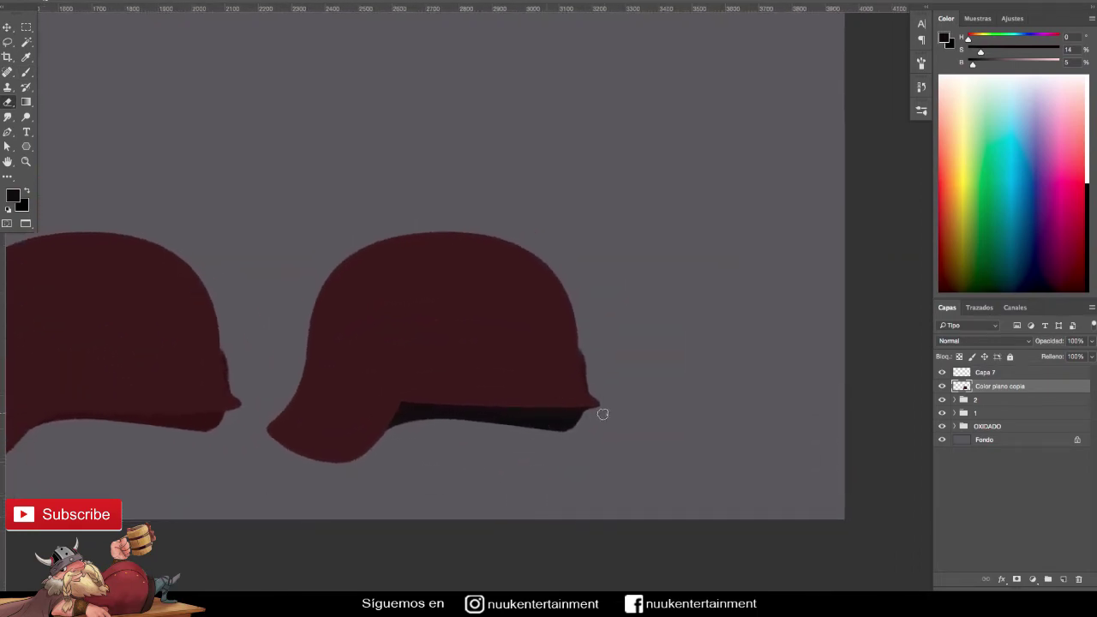
{"action": "scroll", "coordinate": [603, 414], "scroll_direction": "up", "scroll_amount": 2}
- Trace a new Pen outline below the brim tip, then discard the selection
{"action": "key", "text": "p"}
{"action": "left_click", "coordinate": [599, 399]}
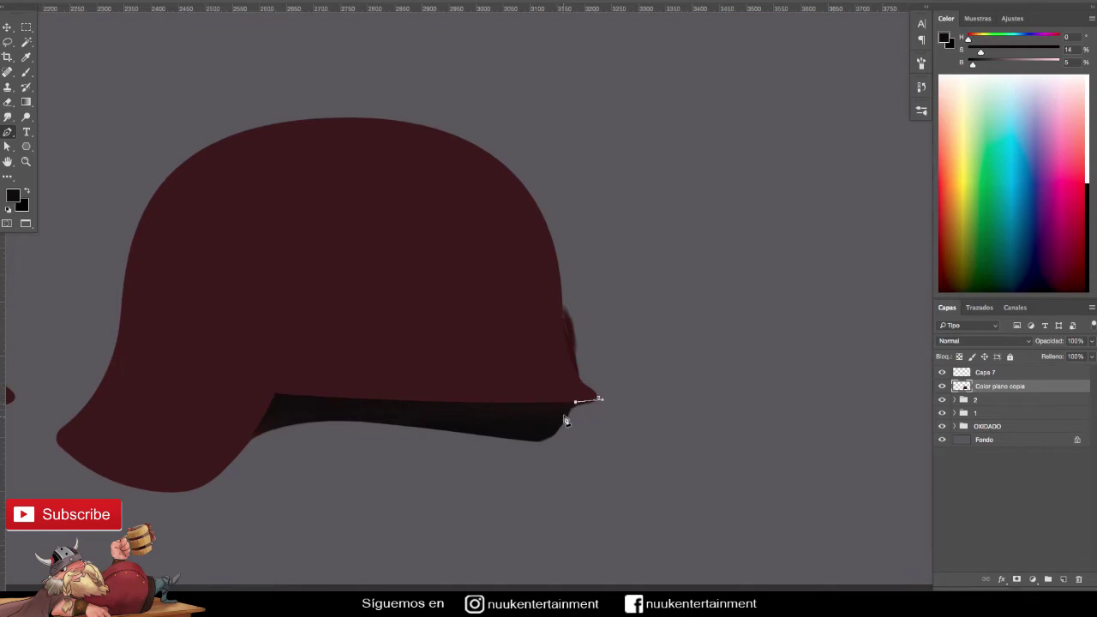
{"action": "left_click_drag", "start_coordinate": [525, 440], "coordinate": [494, 446]}
{"action": "left_click", "coordinate": [599, 399]}
{"action": "key", "text": "ctrl+Return"}
{"action": "key", "text": "ctrl+d"}
- Redraw the under-brim outline from the brim tip with added points below the brim
{"action": "left_click", "coordinate": [563, 415]}
{"action": "left_click_drag", "start_coordinate": [507, 439], "coordinate": [488, 441]}
{"action": "left_click", "coordinate": [480, 487]}
{"action": "left_click", "coordinate": [530, 490]}
{"action": "left_click", "coordinate": [564, 471]}
{"action": "key", "text": "ctrl+d"}
{"action": "scroll", "coordinate": [591, 477], "scroll_direction": "down", "scroll_amount": 3}
{"action": "scroll", "coordinate": [597, 478], "scroll_direction": "up", "scroll_amount": 1}
{"action": "scroll", "coordinate": [583, 467], "scroll_direction": "up", "scroll_amount": 1}
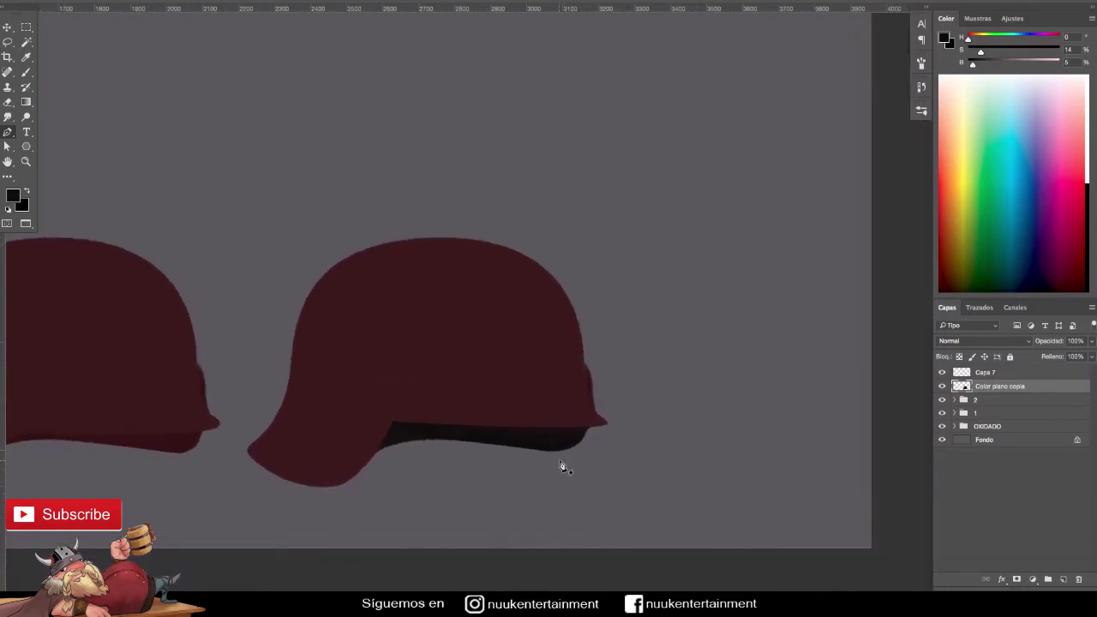
- Close the curved outline under the brim and fill that area with black
{"action": "left_click_drag", "start_coordinate": [575, 450], "coordinate": [567, 466]}
{"action": "left_click_drag", "start_coordinate": [371, 458], "coordinate": [325, 471]}
{"action": "left_click", "coordinate": [391, 440]}
{"action": "left_click", "coordinate": [589, 426]}
{"action": "scroll", "coordinate": [566, 512], "scroll_direction": "down", "scroll_amount": 2}
{"action": "scroll", "coordinate": [573, 460], "scroll_direction": "up", "scroll_amount": 2}
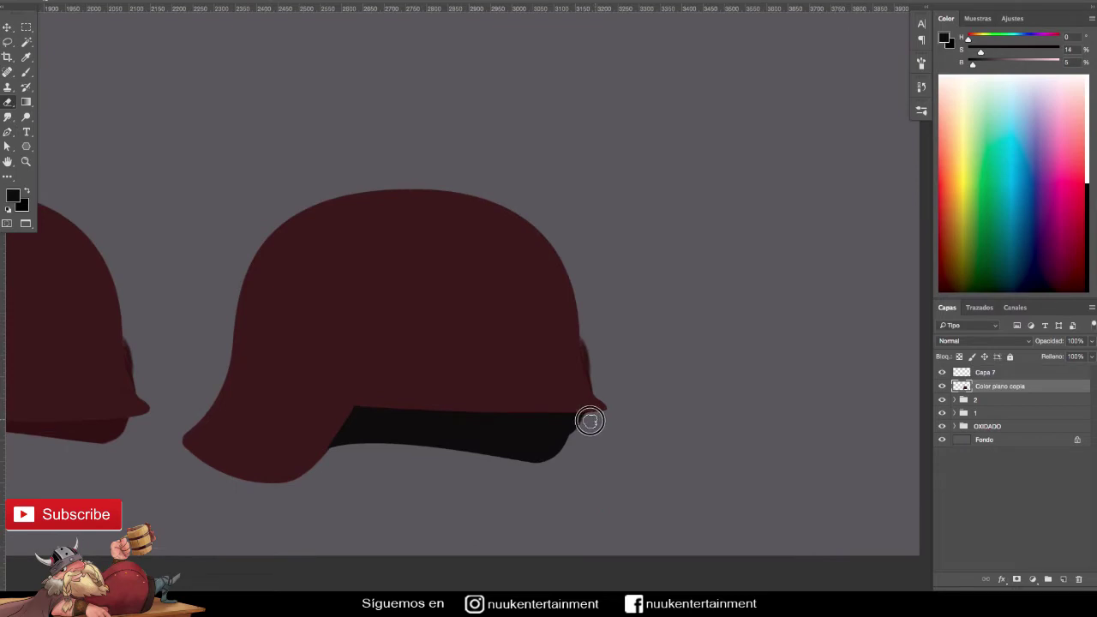
- Sample a dark grey and brush a broad soft sheen over the middle helmet
{"action": "key", "text": "b"}
{"action": "left_click", "coordinate": [411, 374], "text": "alt"}
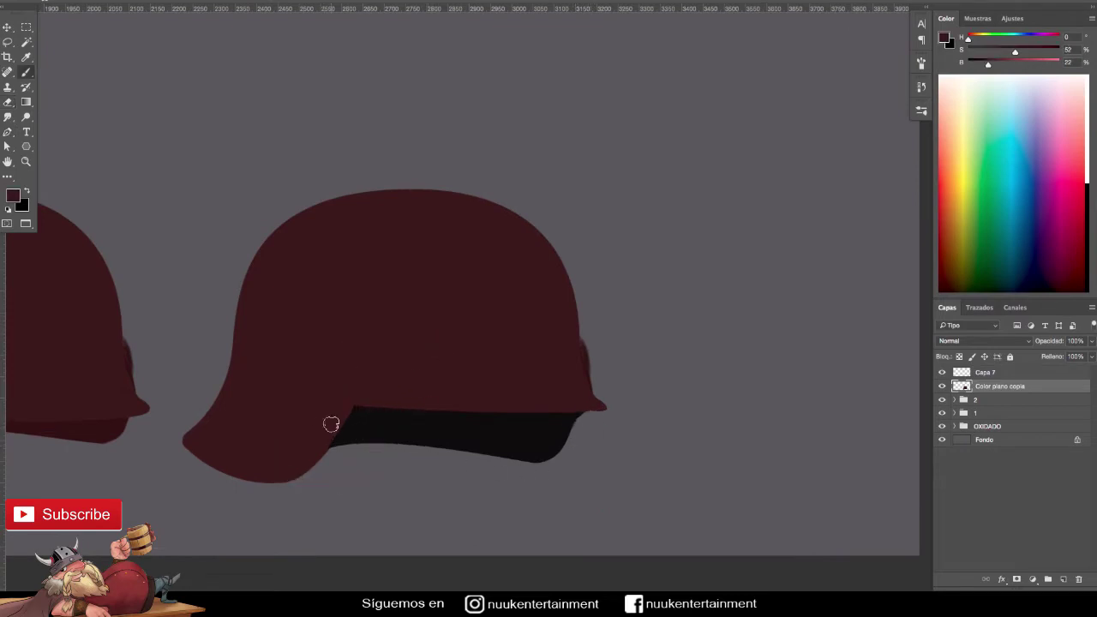
{"action": "left_click", "coordinate": [342, 415], "text": "alt"}
{"action": "left_click", "coordinate": [380, 421], "text": "alt"}
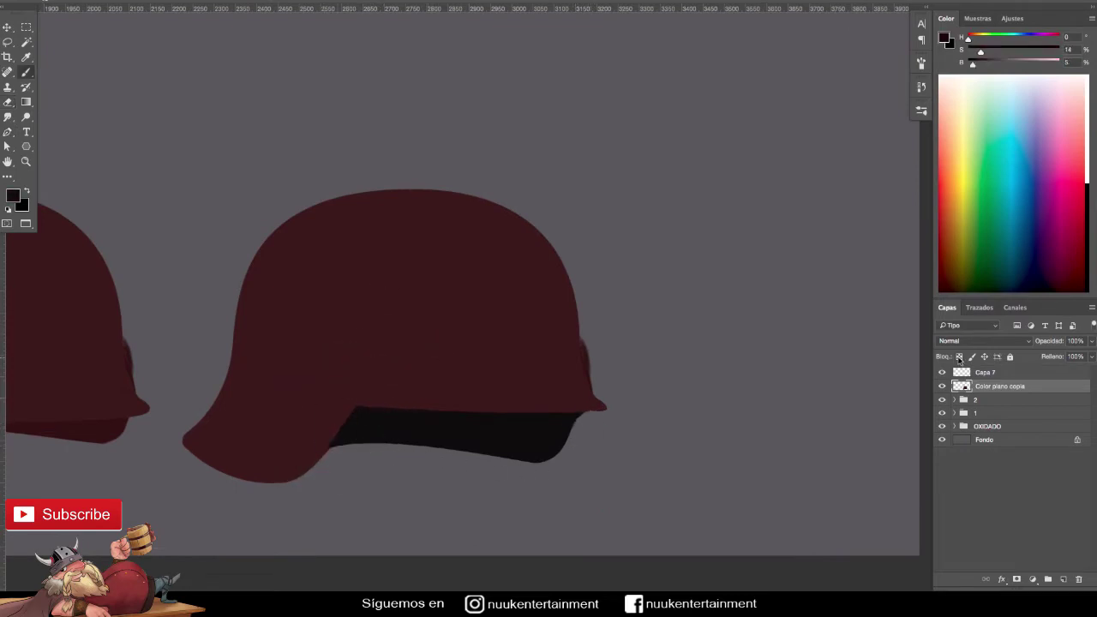
{"action": "left_click", "coordinate": [355, 392], "text": "alt"}
{"action": "key", "text": "bracketright"}
{"action": "key", "text": "bracketright"}
{"action": "key", "text": "bracketright"}
{"action": "mouse_move", "coordinate": [350, 208]}
{"action": "left_mouse_down"}
{"action": "mouse_move", "coordinate": [380, 282]}
{"action": "mouse_move", "coordinate": [257, 380]}
{"action": "mouse_move", "coordinate": [368, 355]}
{"action": "mouse_move", "coordinate": [272, 306]}
{"action": "mouse_move", "coordinate": [331, 331]}
{"action": "mouse_move", "coordinate": [454, 289]}
{"action": "mouse_move", "coordinate": [282, 441]}
{"action": "mouse_move", "coordinate": [208, 441]}
{"action": "mouse_move", "coordinate": [522, 351]}
{"action": "mouse_move", "coordinate": [500, 257]}
{"action": "mouse_move", "coordinate": [311, 306]}
{"action": "mouse_move", "coordinate": [259, 403]}
{"action": "mouse_move", "coordinate": [301, 409]}
{"action": "mouse_move", "coordinate": [429, 311]}
{"action": "mouse_move", "coordinate": [343, 255]}
{"action": "mouse_move", "coordinate": [370, 358]}
{"action": "left_mouse_up"}
{"action": "key", "text": "bracketleft"}
{"action": "key", "text": "bracketleft"}
{"action": "key", "text": "bracketleft"}
- Erase a ragged, chipped edge along the brim's black underside toward the back
{"action": "key", "text": "e"}
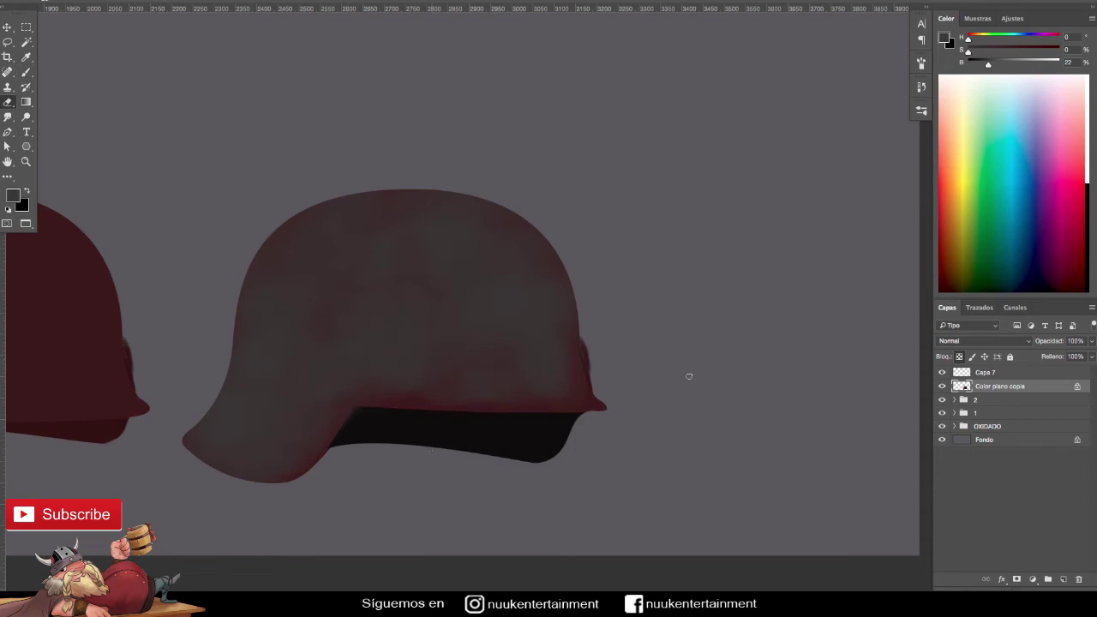
{"action": "left_click_drag", "start_coordinate": [399, 444], "coordinate": [388, 445]}
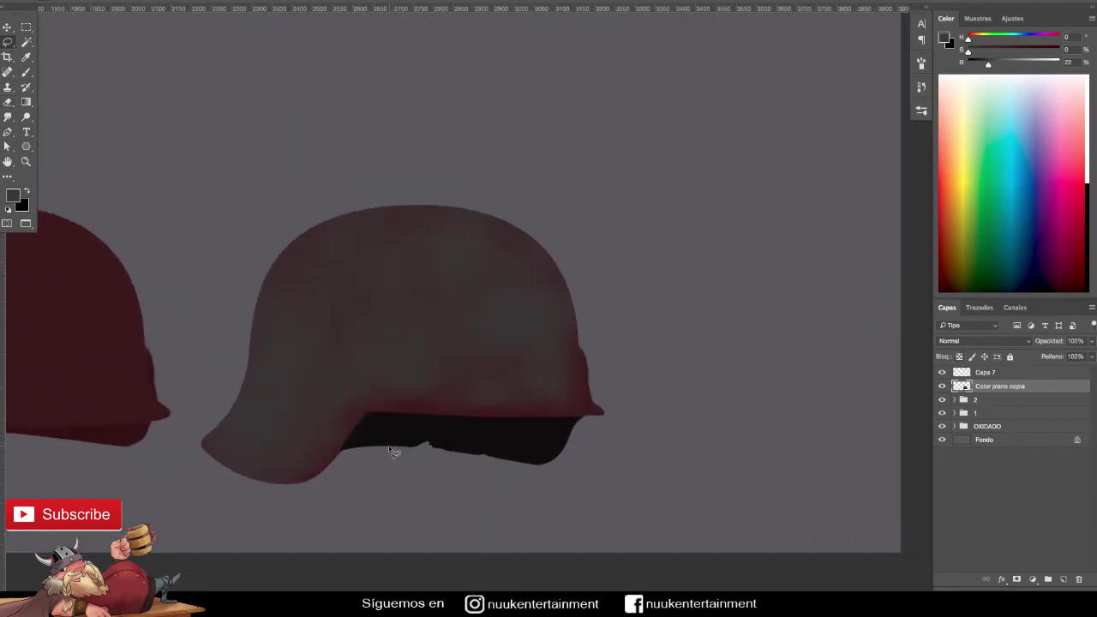
{"action": "mouse_move", "coordinate": [392, 453]}
{"action": "left_mouse_down"}
{"action": "mouse_move", "coordinate": [318, 480]}
{"action": "mouse_move", "coordinate": [388, 449]}
{"action": "left_mouse_up"}
{"action": "left_click_drag", "start_coordinate": [505, 466], "coordinate": [489, 476]}
{"action": "scroll", "coordinate": [472, 442], "scroll_direction": "up", "scroll_amount": 2}
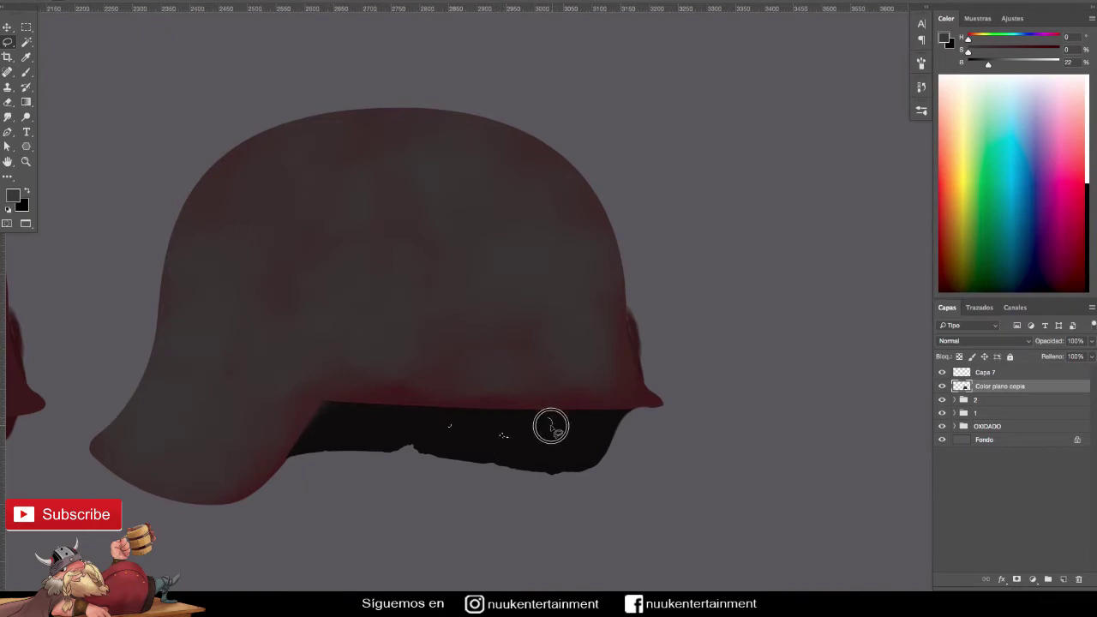
{"action": "scroll", "coordinate": [633, 485], "scroll_direction": "down", "scroll_amount": 2}
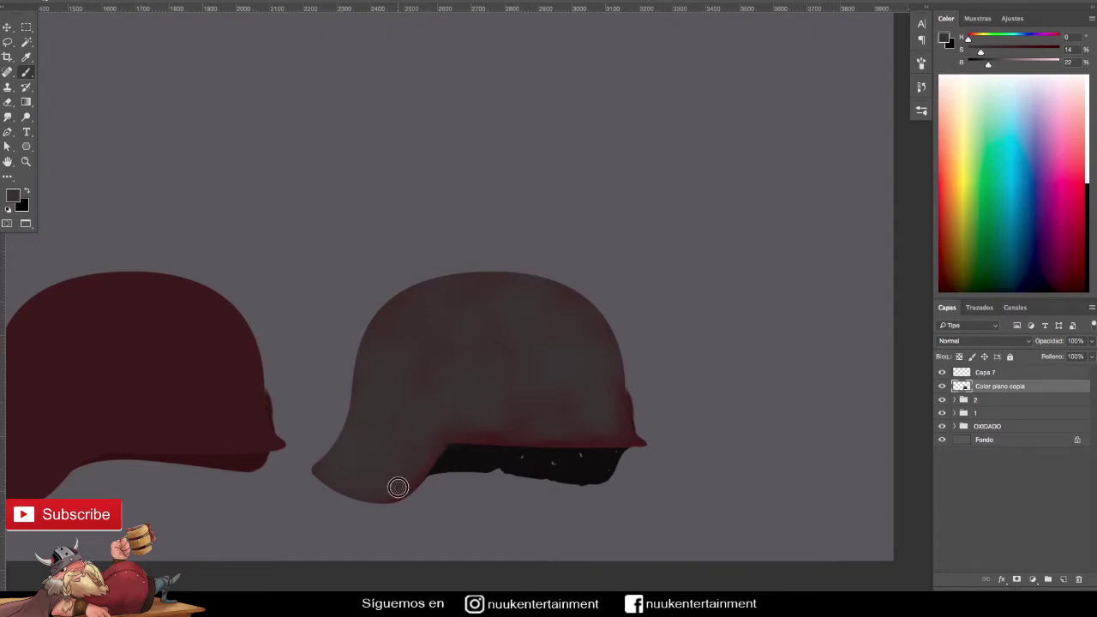
{"action": "scroll", "coordinate": [407, 483], "scroll_direction": "down", "scroll_amount": 3}
{"action": "left_click", "coordinate": [986, 426]}
- Place the OXIDADO rust references beside the helmet and paint brown-orange strokes on new layer Capa 8
{"action": "left_click_drag", "start_coordinate": [152, 311], "coordinate": [614, 311]}
{"action": "left_click_drag", "start_coordinate": [585, 424], "coordinate": [652, 384]}
{"action": "scroll", "coordinate": [652, 384], "scroll_direction": "up", "scroll_amount": 3}
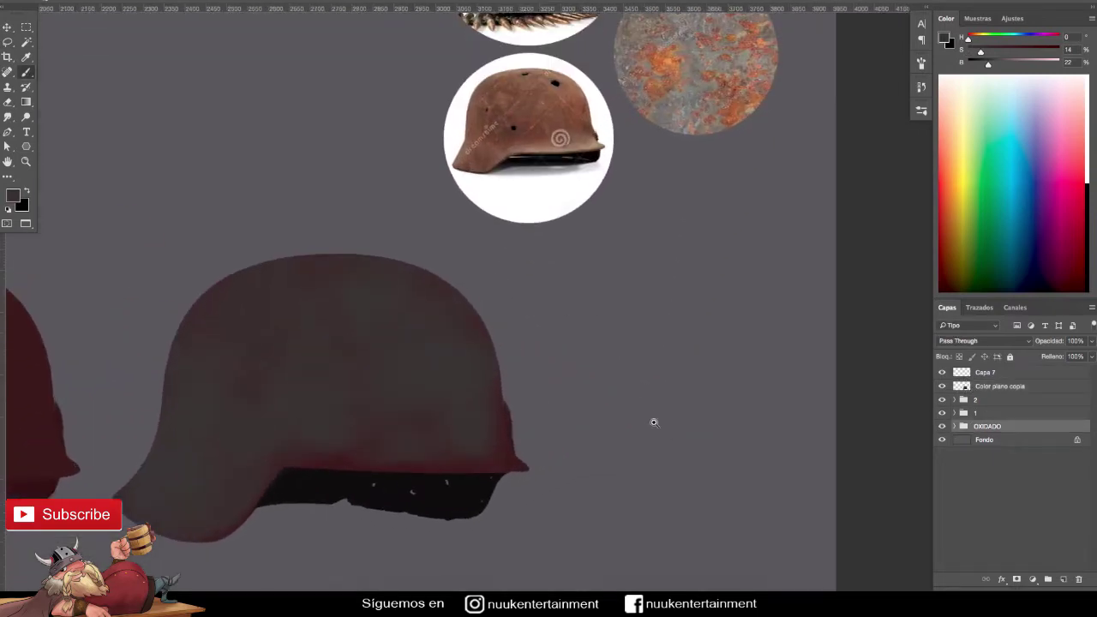
{"action": "scroll", "coordinate": [674, 409], "scroll_direction": "up", "scroll_amount": 2}
{"action": "left_click", "coordinate": [549, 171], "text": "alt"}
{"action": "left_click", "coordinate": [999, 386]}
{"action": "left_click", "coordinate": [1063, 579]}
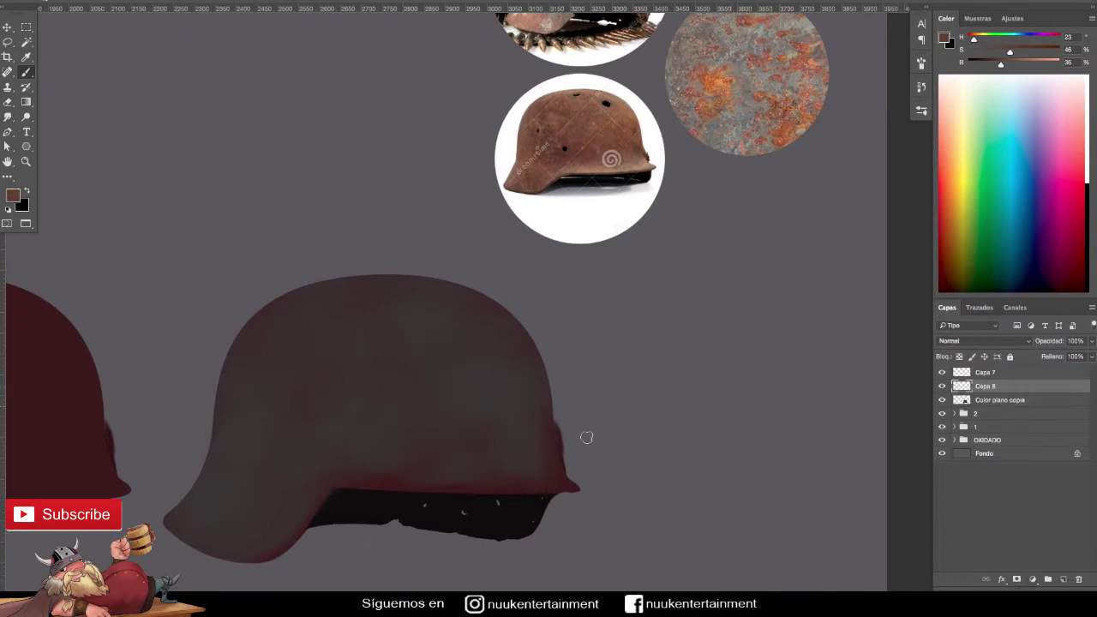
{"action": "mouse_move", "coordinate": [256, 470]}
{"action": "left_mouse_down"}
{"action": "mouse_move", "coordinate": [243, 520]}
{"action": "mouse_move", "coordinate": [243, 483]}
{"action": "mouse_move", "coordinate": [350, 409]}
{"action": "mouse_move", "coordinate": [333, 401]}
{"action": "left_mouse_up"}
- Dab grey and orange swatches sampled from the rust texture beside the helmet
{"action": "left_click", "coordinate": [737, 130], "text": "alt"}
{"action": "left_click", "coordinate": [672, 318]}
{"action": "left_click", "coordinate": [720, 337]}
{"action": "left_click", "coordinate": [790, 126], "text": "alt"}
{"action": "left_click", "coordinate": [726, 302]}
{"action": "left_click", "coordinate": [684, 369]}
{"action": "left_click", "coordinate": [739, 88], "text": "alt"}
- Paint light peach strokes along the helmet's rim and left side
{"action": "mouse_move", "coordinate": [265, 447]}
{"action": "left_mouse_down"}
{"action": "mouse_move", "coordinate": [240, 492]}
{"action": "mouse_move", "coordinate": [274, 448]}
{"action": "left_mouse_up"}
{"action": "left_click", "coordinate": [240, 492], "text": "alt"}
{"action": "left_click", "coordinate": [274, 446], "text": "alt"}
{"action": "left_click_drag", "start_coordinate": [342, 472], "coordinate": [546, 484]}
{"action": "left_click", "coordinate": [416, 456], "text": "alt"}
{"action": "left_click", "coordinate": [424, 482], "text": "alt"}
{"action": "left_click", "coordinate": [643, 355], "text": "alt"}
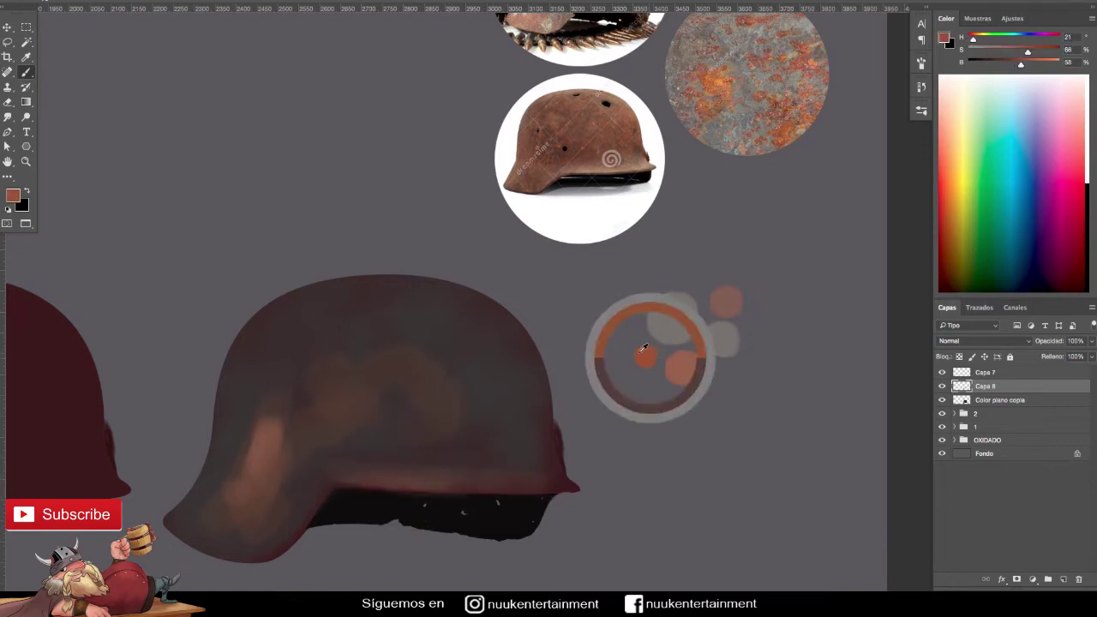
{"action": "left_click_drag", "start_coordinate": [299, 326], "coordinate": [262, 363]}
- Add light-orange, orange and brown swatch dabs and paint tan strokes over the helmet's top
{"action": "left_click", "coordinate": [583, 116], "text": "alt"}
{"action": "left_click", "coordinate": [623, 313]}
{"action": "left_click", "coordinate": [674, 274]}
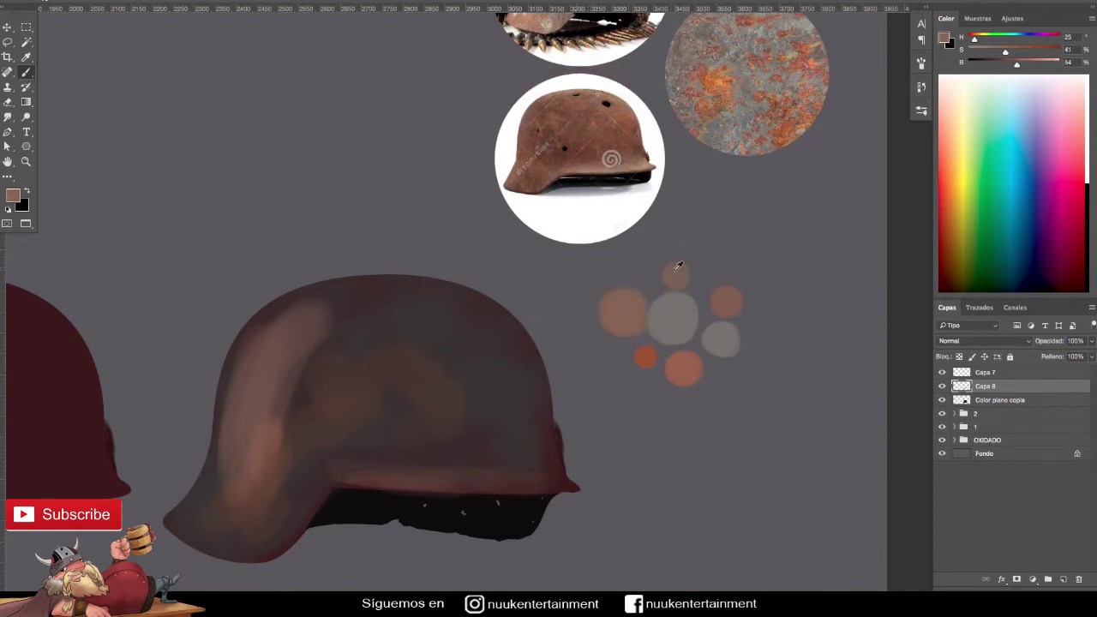
{"action": "mouse_move", "coordinate": [313, 318]}
{"action": "left_mouse_down"}
{"action": "mouse_move", "coordinate": [303, 375]}
{"action": "mouse_move", "coordinate": [275, 428]}
{"action": "mouse_move", "coordinate": [380, 404]}
{"action": "mouse_move", "coordinate": [303, 396]}
{"action": "mouse_move", "coordinate": [472, 306]}
{"action": "left_mouse_up"}
{"action": "left_click", "coordinate": [576, 165], "text": "alt"}
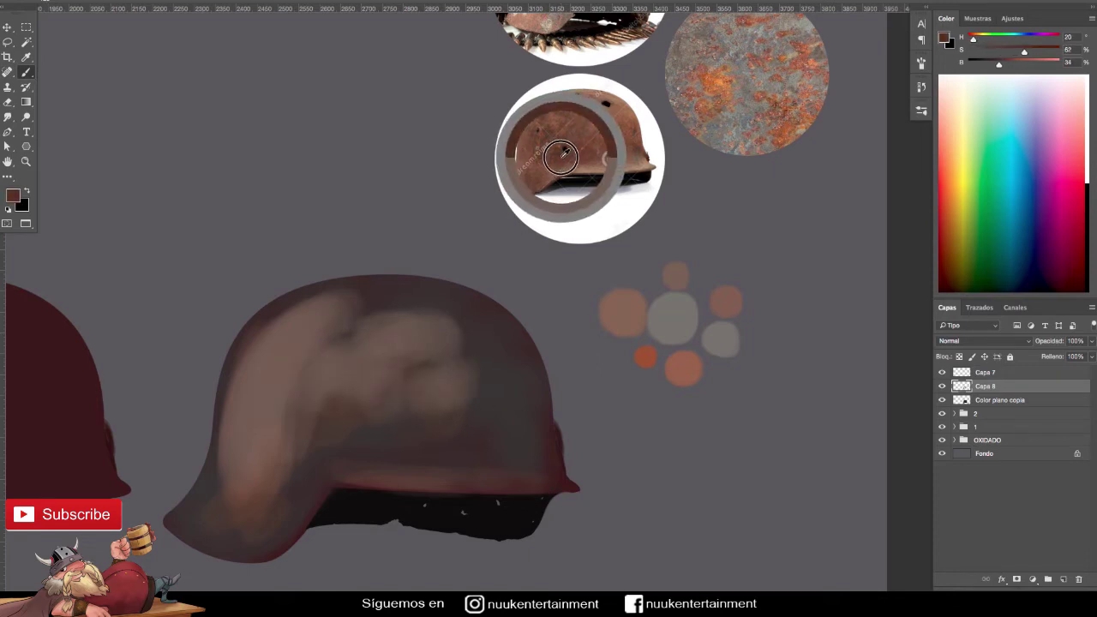
{"action": "left_click", "coordinate": [723, 387]}
- Cover the tan patches with brown and brush darker mauve-brown over the upper-left side
{"action": "mouse_move", "coordinate": [326, 352]}
{"action": "left_mouse_down"}
{"action": "mouse_move", "coordinate": [287, 441]}
{"action": "mouse_move", "coordinate": [219, 540]}
{"action": "left_mouse_up"}
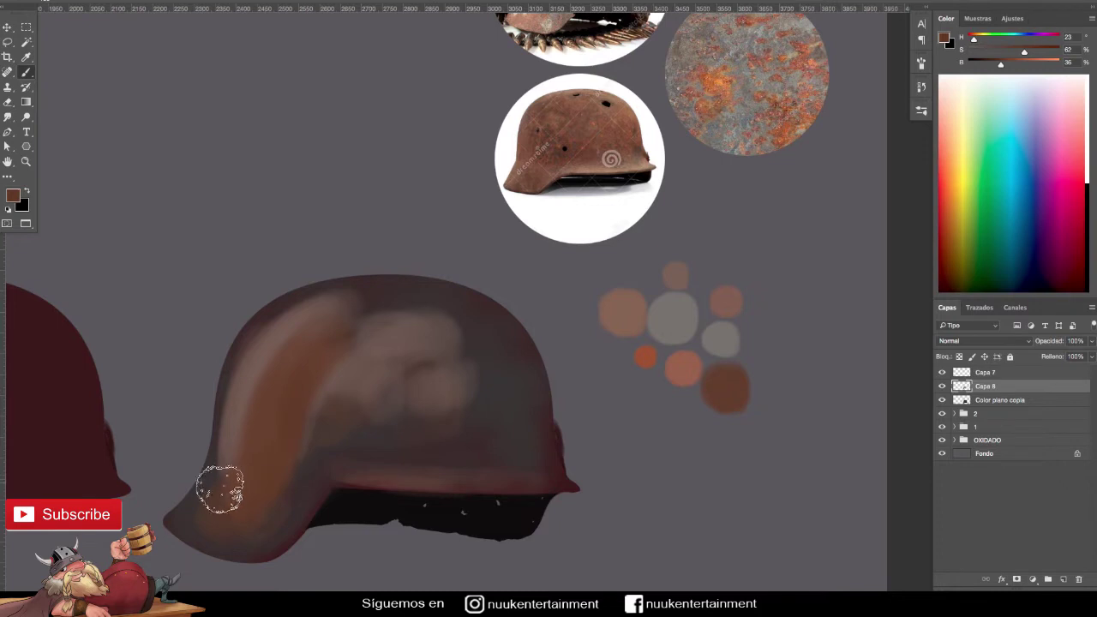
{"action": "mouse_move", "coordinate": [302, 329]}
{"action": "left_mouse_down"}
{"action": "mouse_move", "coordinate": [417, 375]}
{"action": "mouse_move", "coordinate": [406, 358]}
{"action": "mouse_move", "coordinate": [471, 409]}
{"action": "mouse_move", "coordinate": [383, 326]}
{"action": "mouse_move", "coordinate": [252, 392]}
{"action": "mouse_move", "coordinate": [235, 499]}
{"action": "left_mouse_up"}
{"action": "key", "text": "bracketleft"}
{"action": "key", "text": "bracketleft"}
{"action": "key", "text": "bracketleft"}
{"action": "left_click", "coordinate": [326, 455], "text": "alt"}
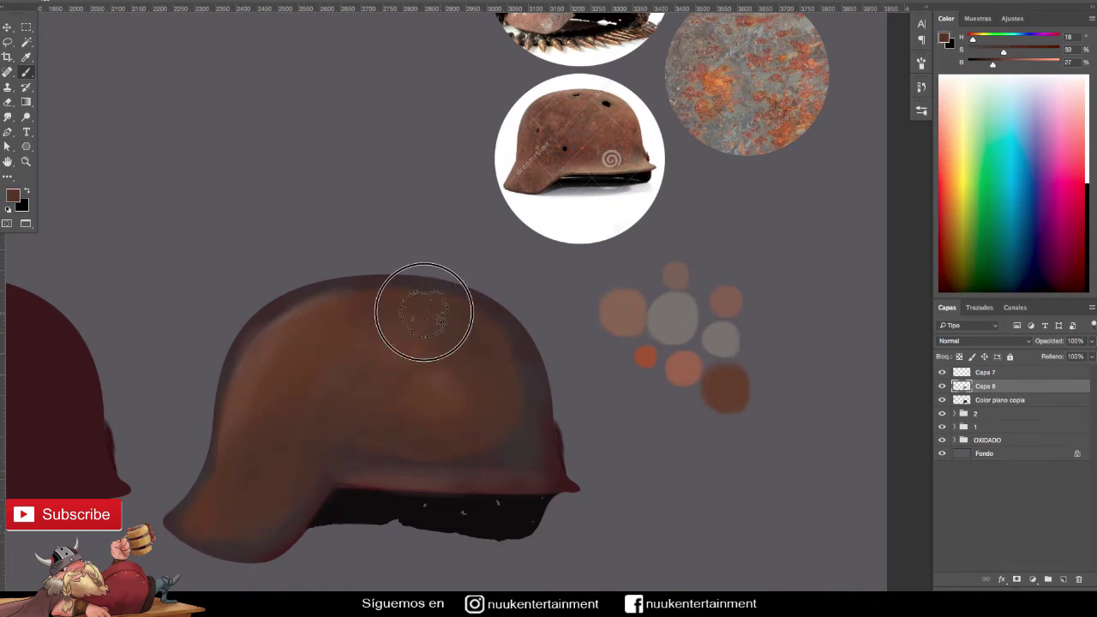
{"action": "left_click_drag", "start_coordinate": [262, 347], "coordinate": [248, 390]}
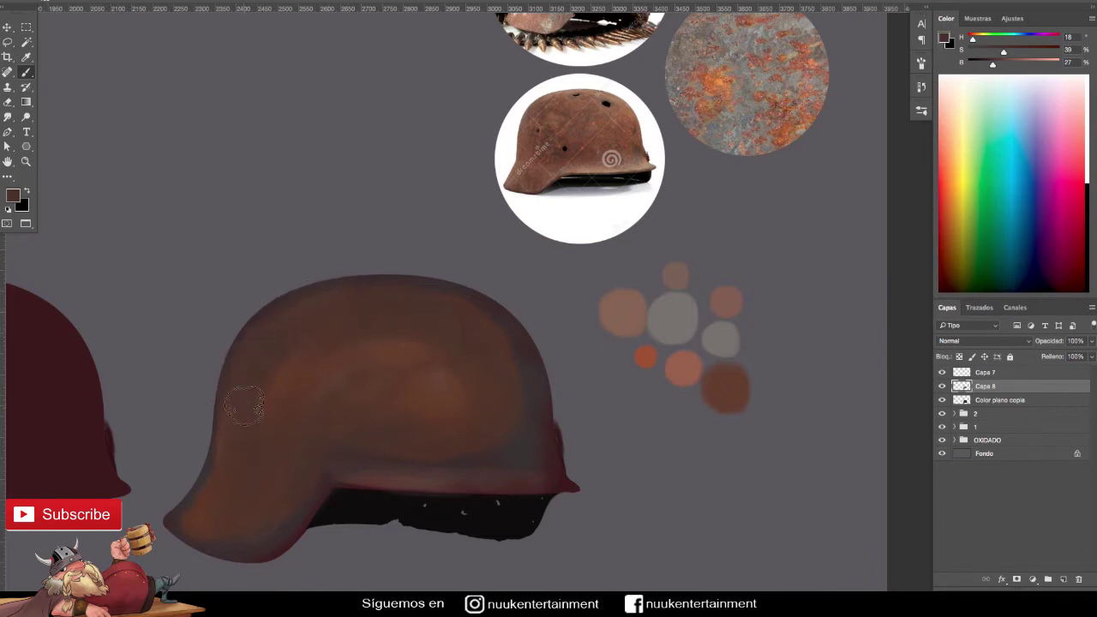
{"action": "scroll", "coordinate": [516, 457], "scroll_direction": "down", "scroll_amount": 2}
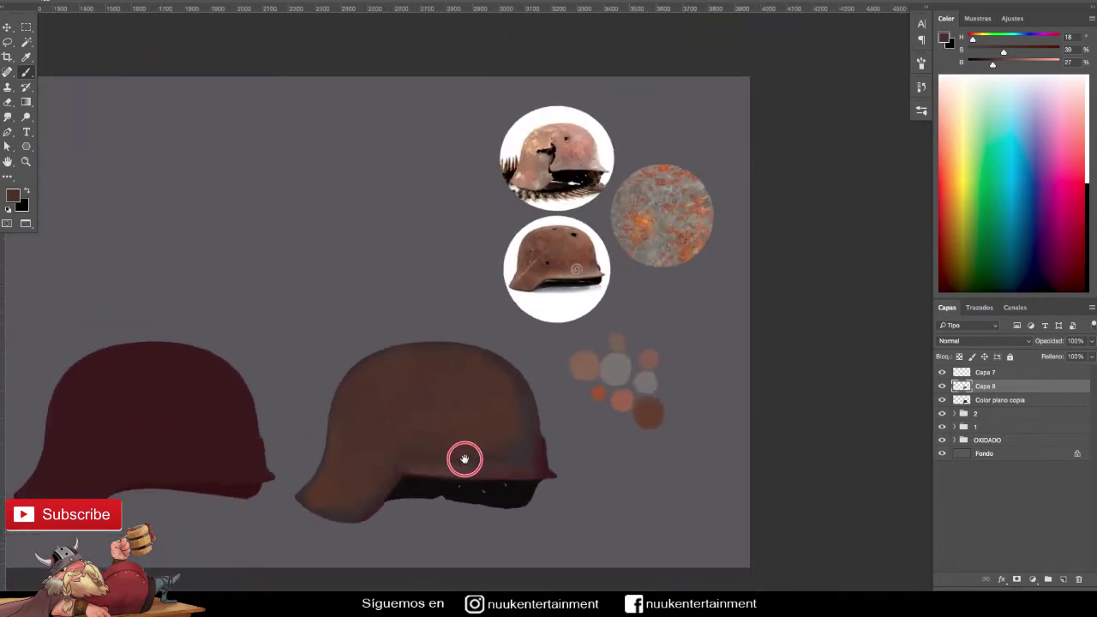
- Cut the colour dabs onto layer Capa 9 lower-right of the helmet and clip Capa 8 to the helmet
{"action": "left_click_drag", "start_coordinate": [718, 391], "coordinate": [642, 453]}
{"action": "key", "text": "ctrl+x"}
{"action": "key", "text": "ctrl+v"}
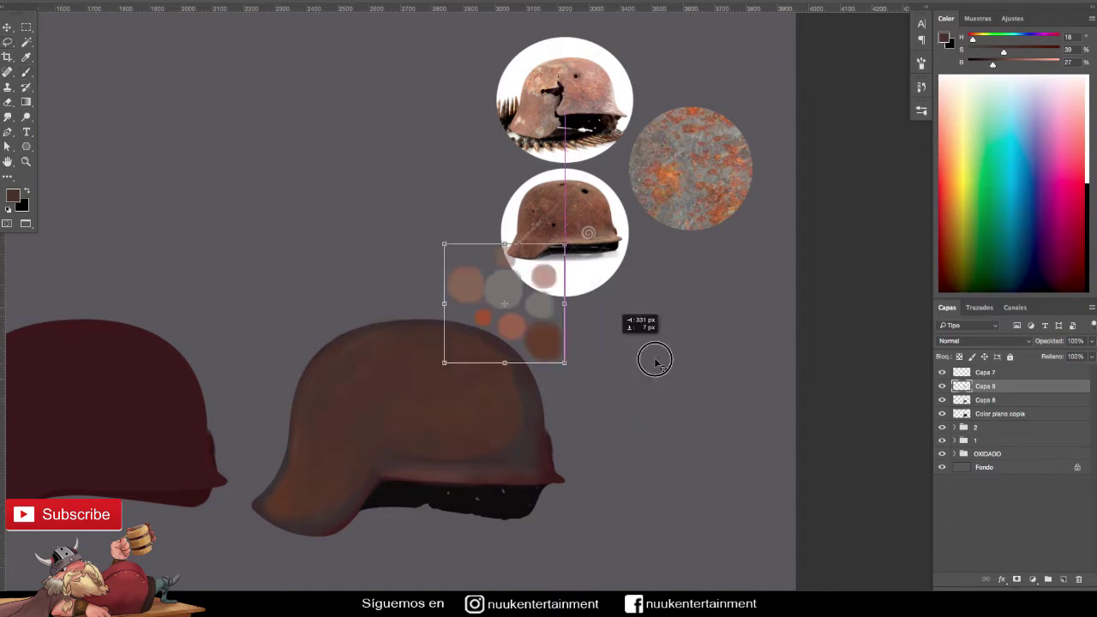
{"action": "left_click_drag", "start_coordinate": [655, 361], "coordinate": [782, 417]}
{"action": "key", "text": "ctrl+alt+g"}
{"action": "key", "text": "b"}
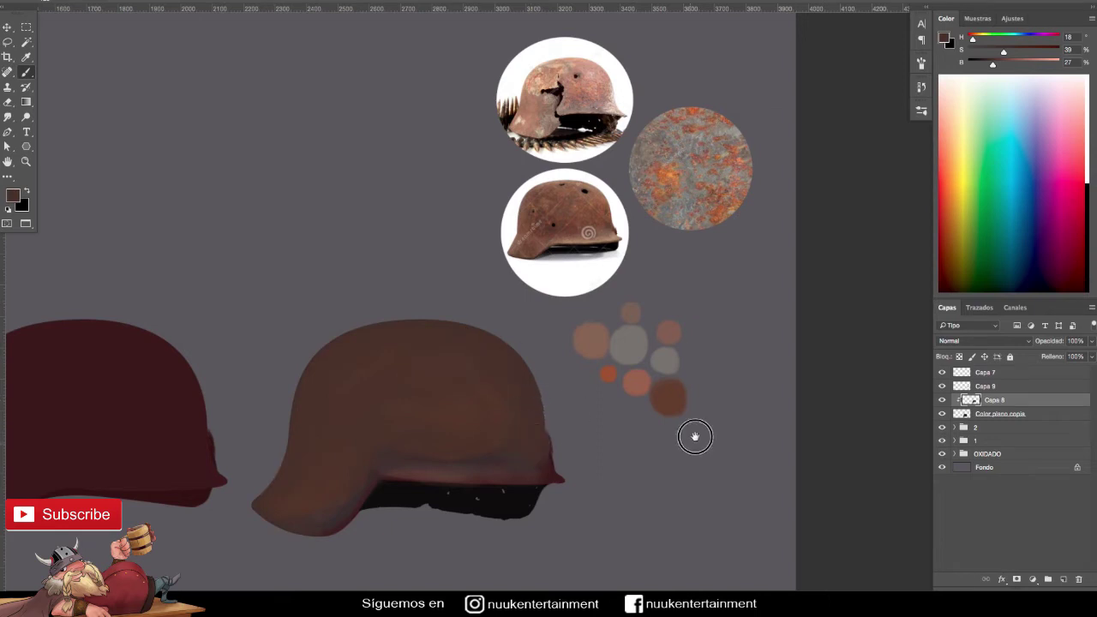
{"action": "scroll", "coordinate": [694, 437], "scroll_direction": "left", "scroll_amount": 2}
- Add a light tan swatch dab to the Capa 9 palette
{"action": "left_click", "coordinate": [613, 221], "text": "alt"}
{"action": "key", "text": "alt+bracketright"}
{"action": "left_click", "coordinate": [651, 392]}
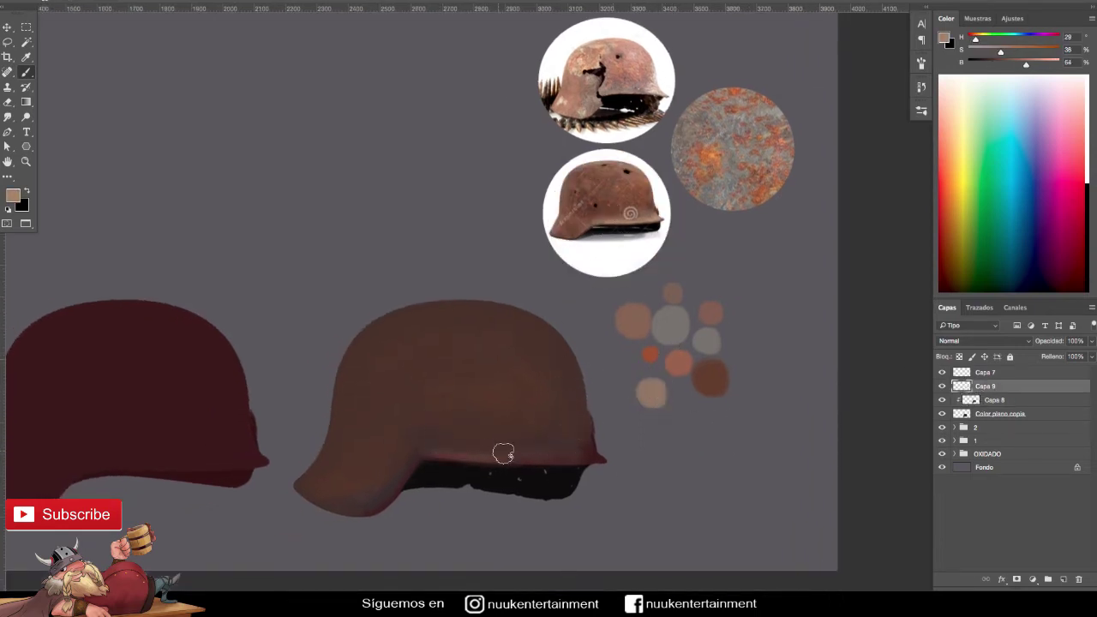
{"action": "key", "text": "alt+bracketleft"}
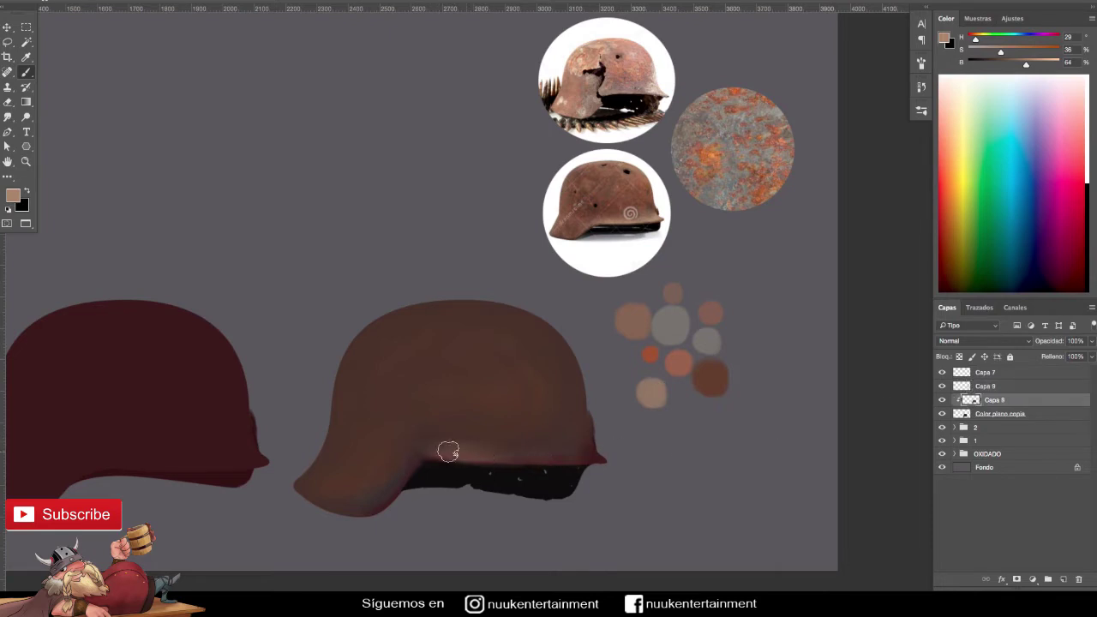
- Enable brush Transferencia, then sample a darker brown and shrink the brush on Capa 8
{"action": "key", "text": "F5"}
{"action": "left_click", "coordinate": [687, 164]}
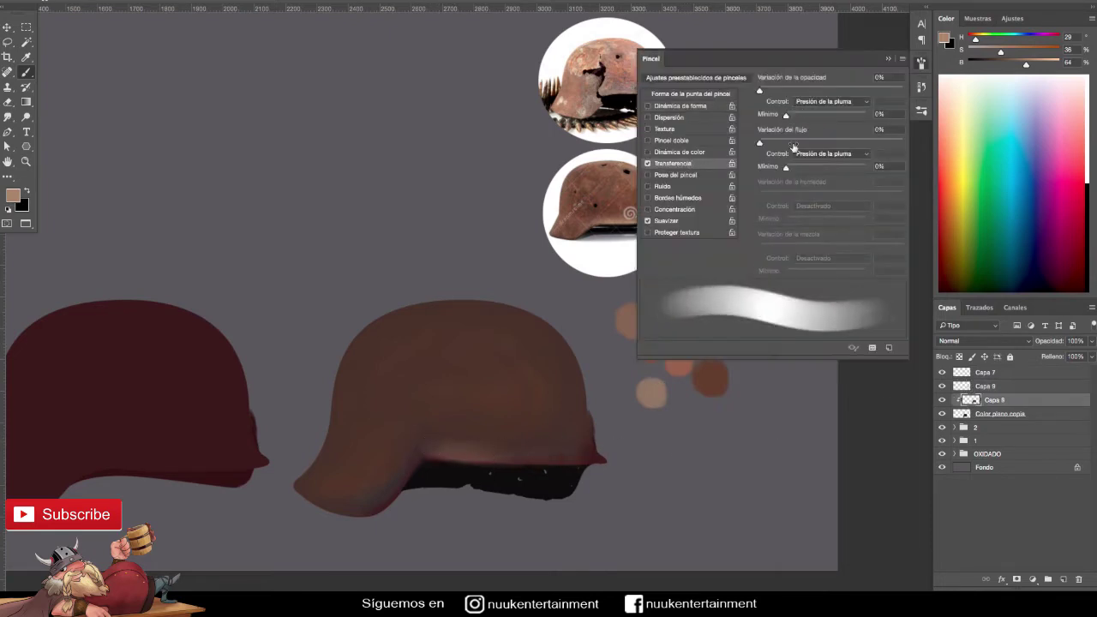
{"action": "key", "text": "F5"}
{"action": "left_click", "coordinate": [483, 454], "text": "alt"}
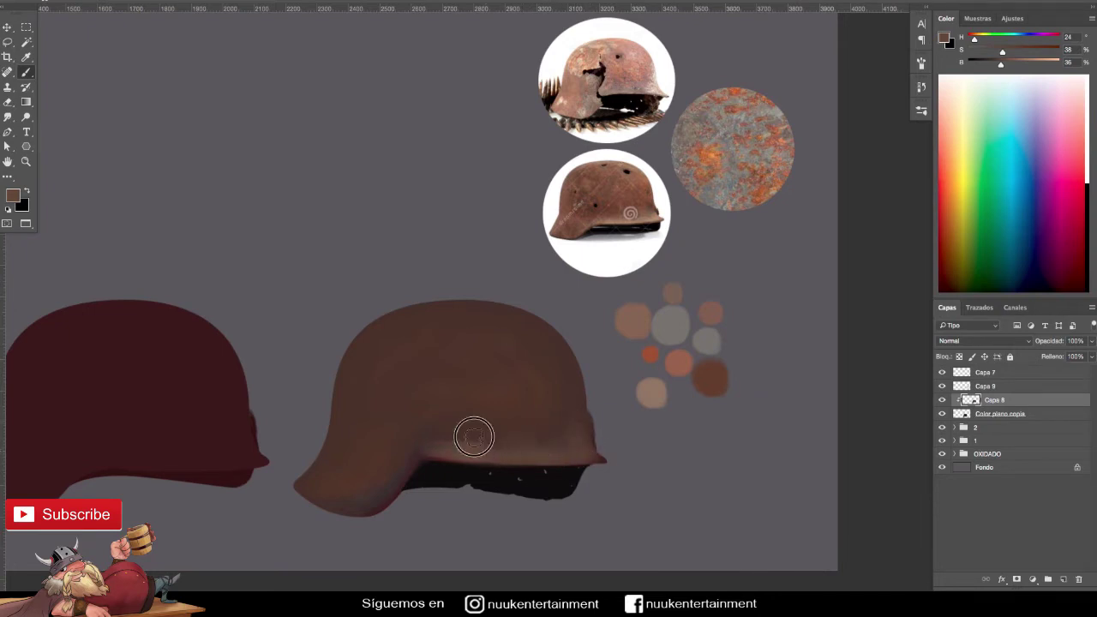
{"action": "key", "text": "bracketleft"}
{"action": "key", "text": "bracketleft"}
{"action": "key", "text": "bracketleft"}
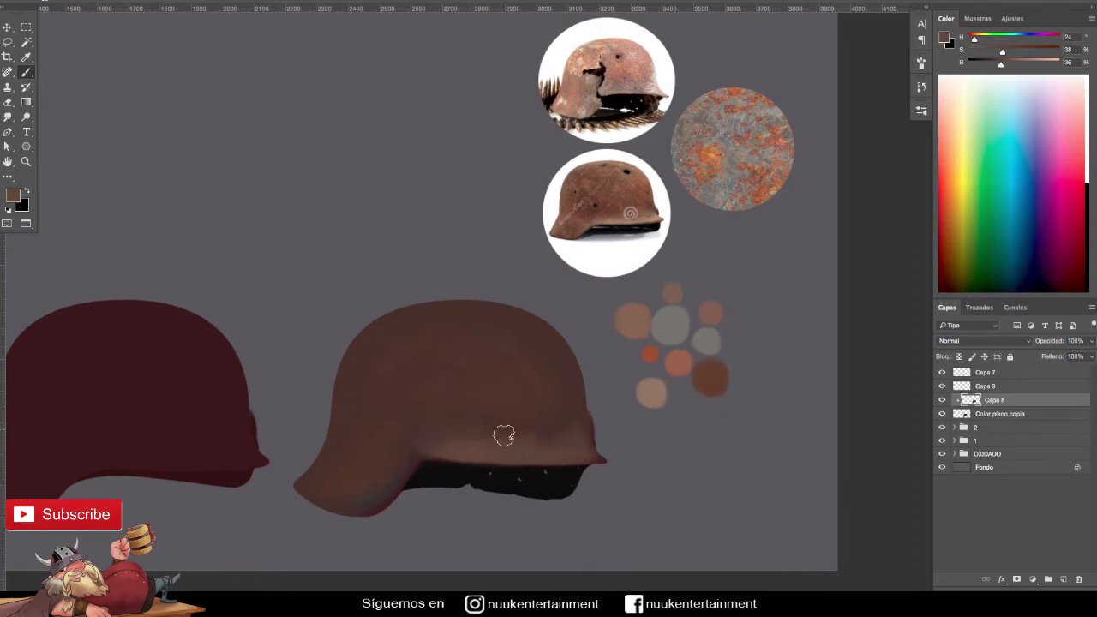
{"action": "scroll", "coordinate": [691, 476], "scroll_direction": "down", "scroll_amount": 2}
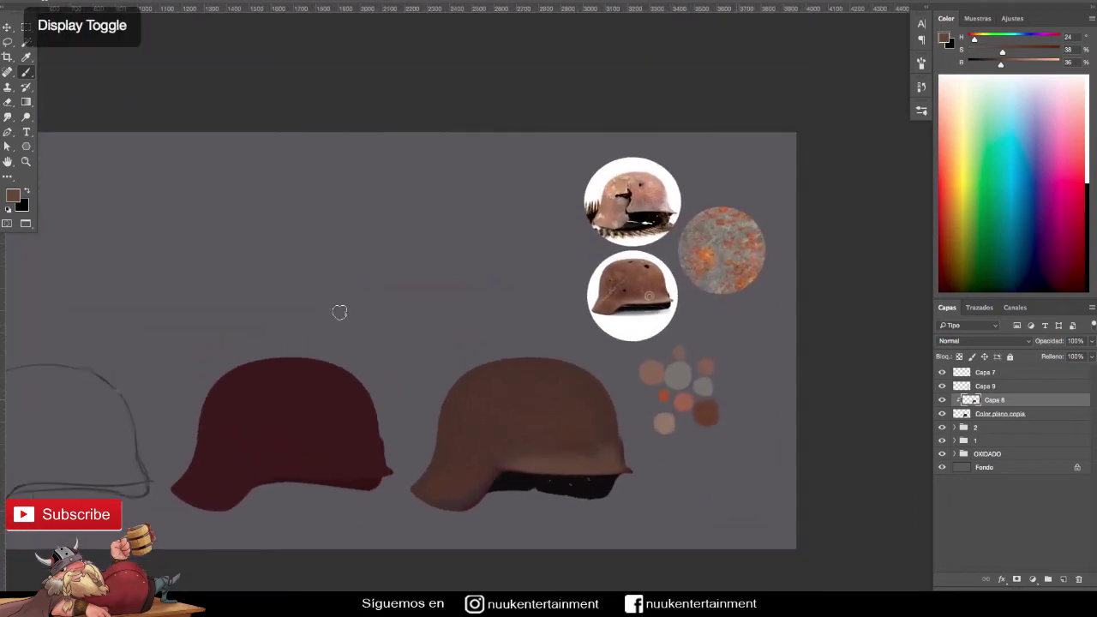
- View the whole sheet with panels hidden, then sample less saturated browns from the helmet
{"action": "key", "text": "Tab"}
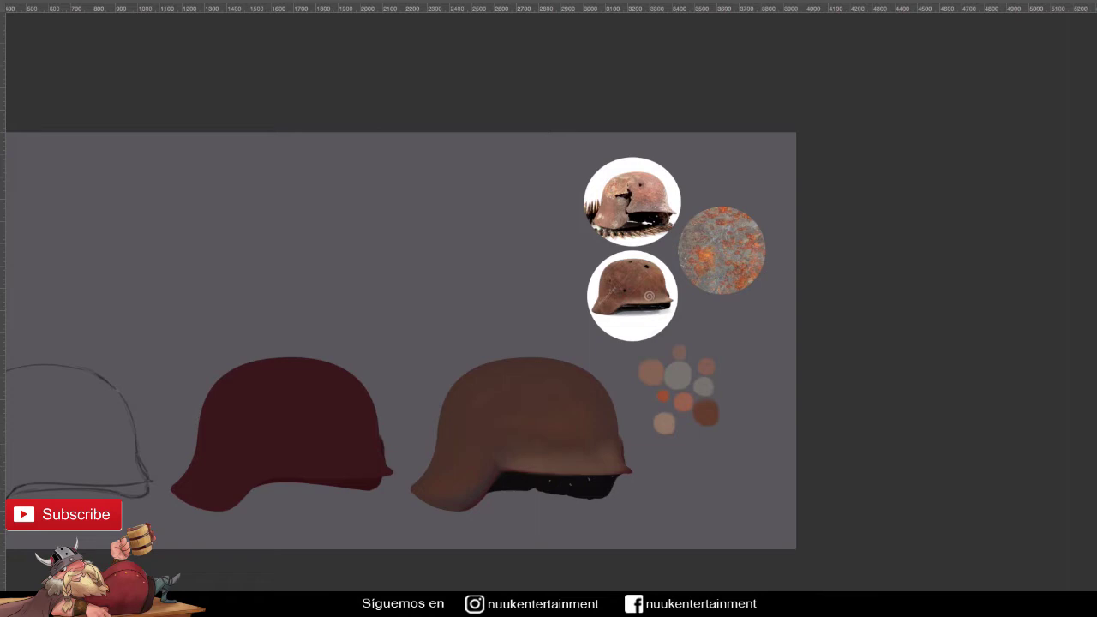
{"action": "key", "text": "Tab"}
{"action": "scroll", "coordinate": [706, 400], "scroll_direction": "up", "scroll_amount": 2}
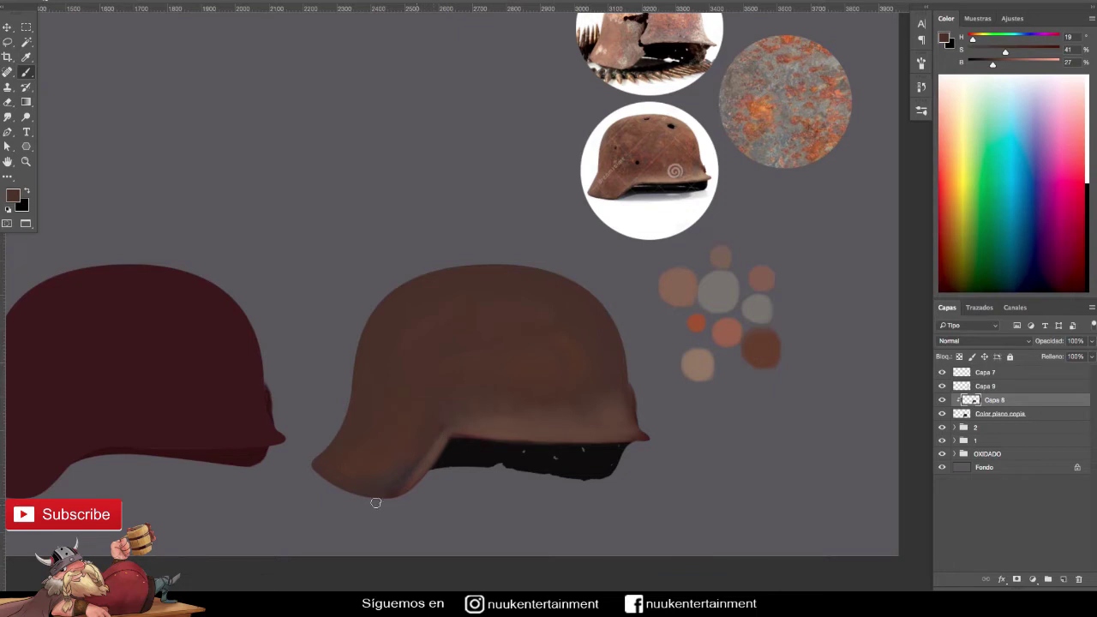
{"action": "left_click", "coordinate": [455, 417], "text": "alt"}
{"action": "left_click", "coordinate": [417, 436], "text": "alt"}
{"action": "left_click", "coordinate": [419, 454], "text": "alt"}
{"action": "left_click", "coordinate": [500, 334], "text": "alt"}
- Pick a near-black, enable brush transfer options on Capa 8, and start Save As for the untitled file
{"action": "left_click", "coordinate": [994, 414]}
{"action": "key", "text": "F5"}
{"action": "key", "text": "F5"}
{"action": "left_click", "coordinate": [614, 452], "text": "alt"}
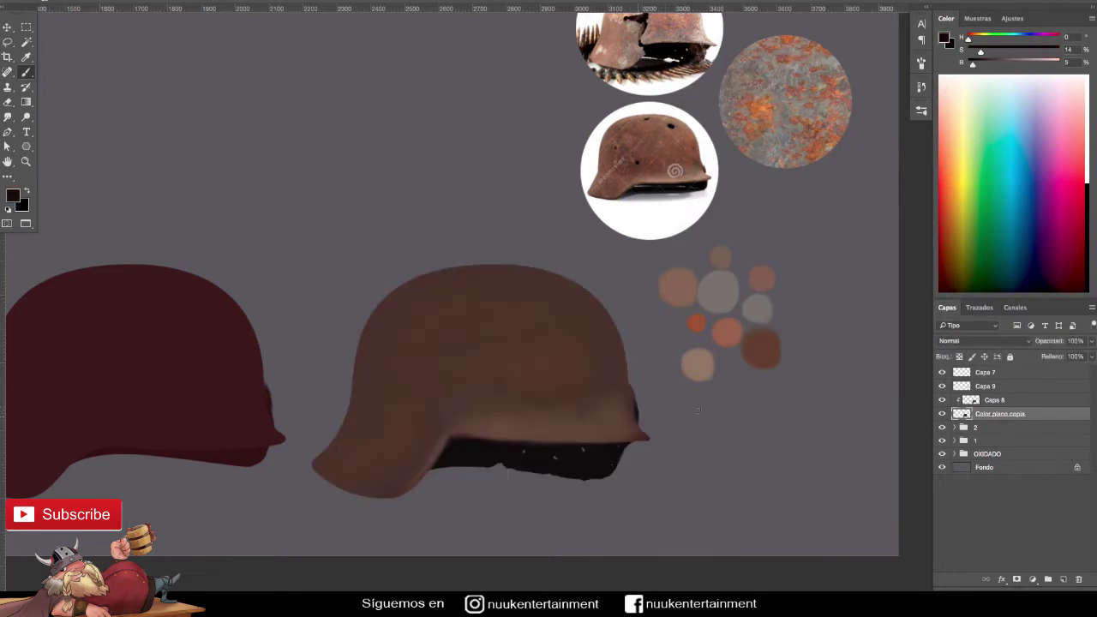
{"action": "left_click", "coordinate": [977, 400]}
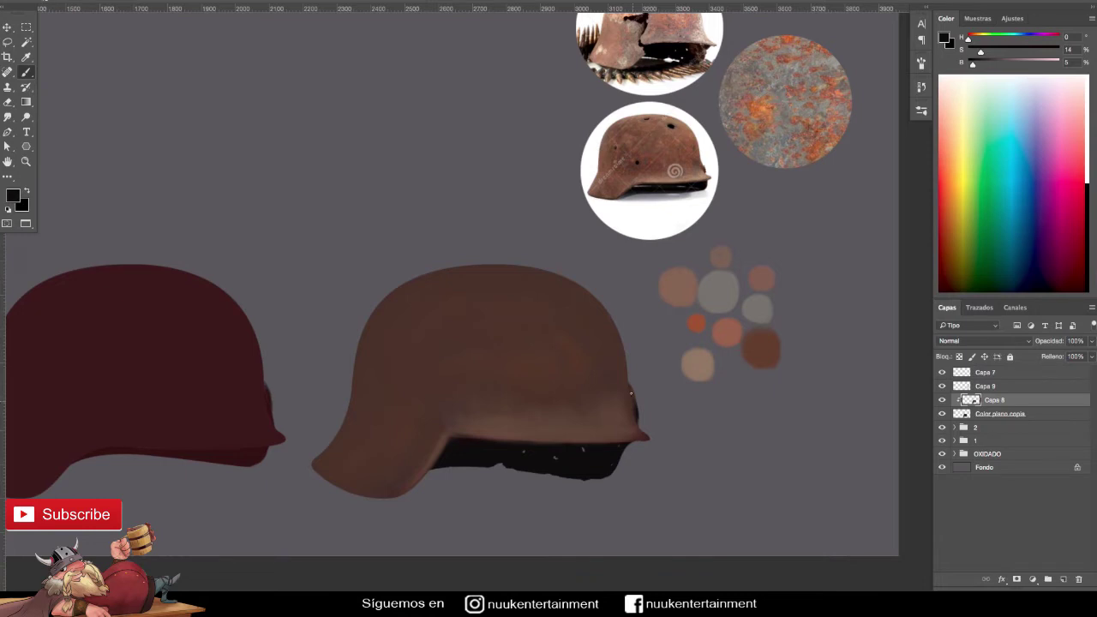
{"action": "key", "text": "F5"}
{"action": "left_click", "coordinate": [656, 154]}
{"action": "key", "text": "F5"}
{"action": "left_click", "coordinate": [147, 98]}
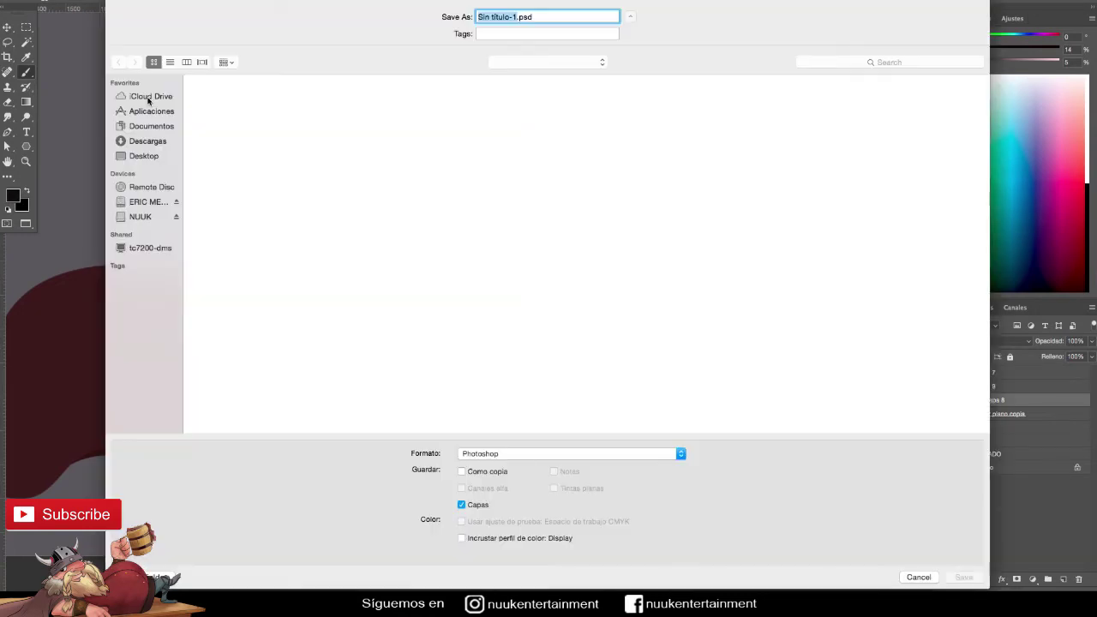
- Save the file as casco in Photoshop format, then resample brown from the helmet brim
{"action": "type", "text": "casco"}
{"action": "key", "text": "Return"}
{"action": "key", "text": "Return"}
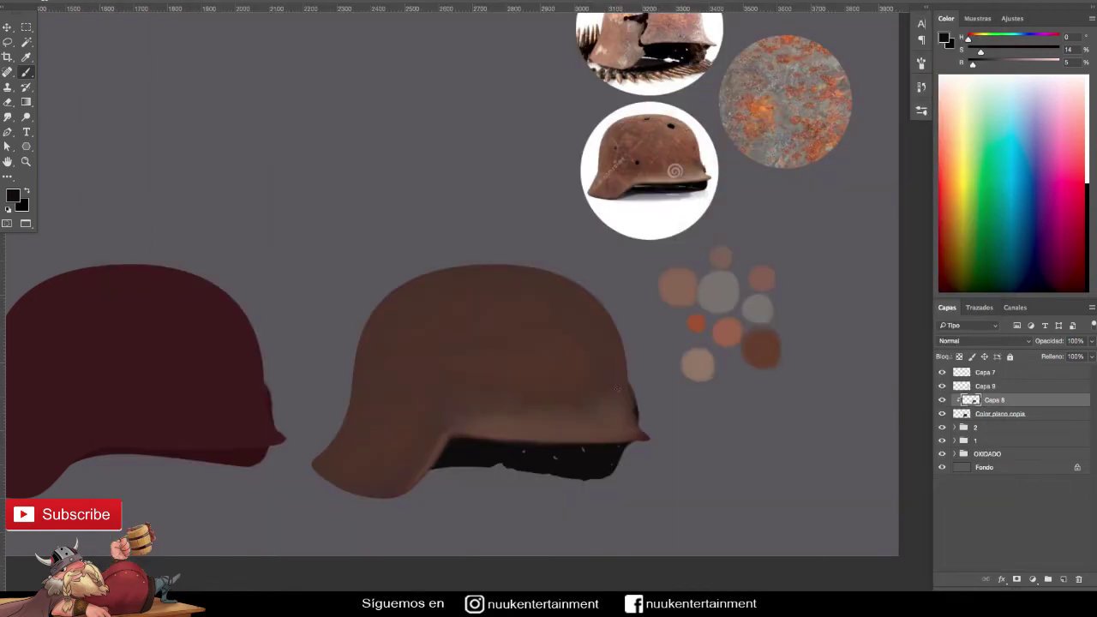
{"action": "scroll", "coordinate": [603, 377], "scroll_direction": "up", "scroll_amount": 1}
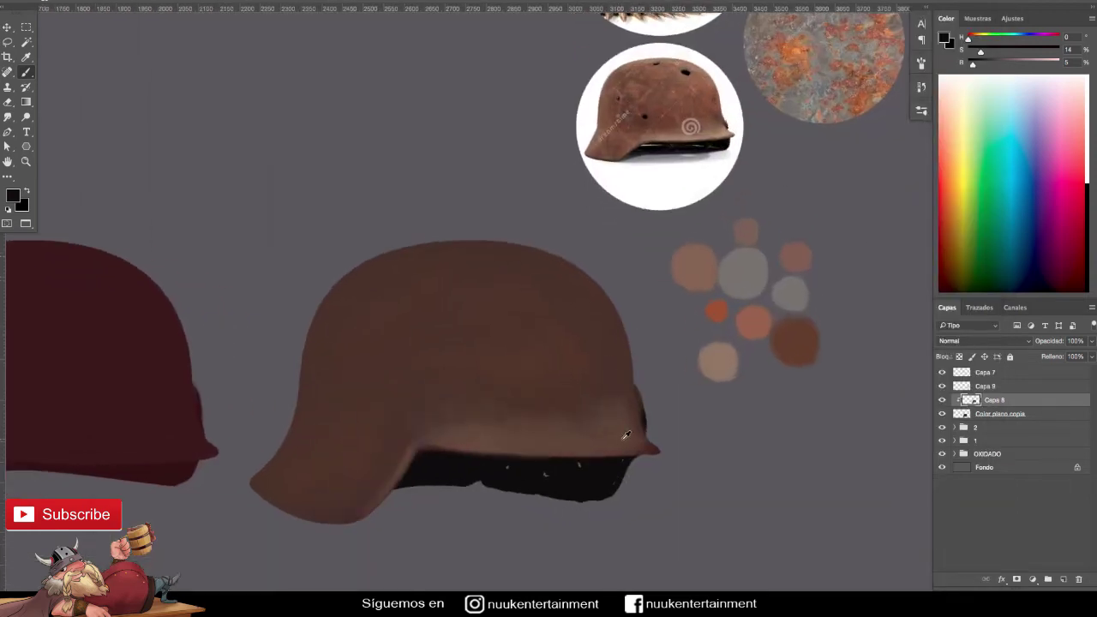
{"action": "left_click", "coordinate": [409, 457], "text": "alt"}
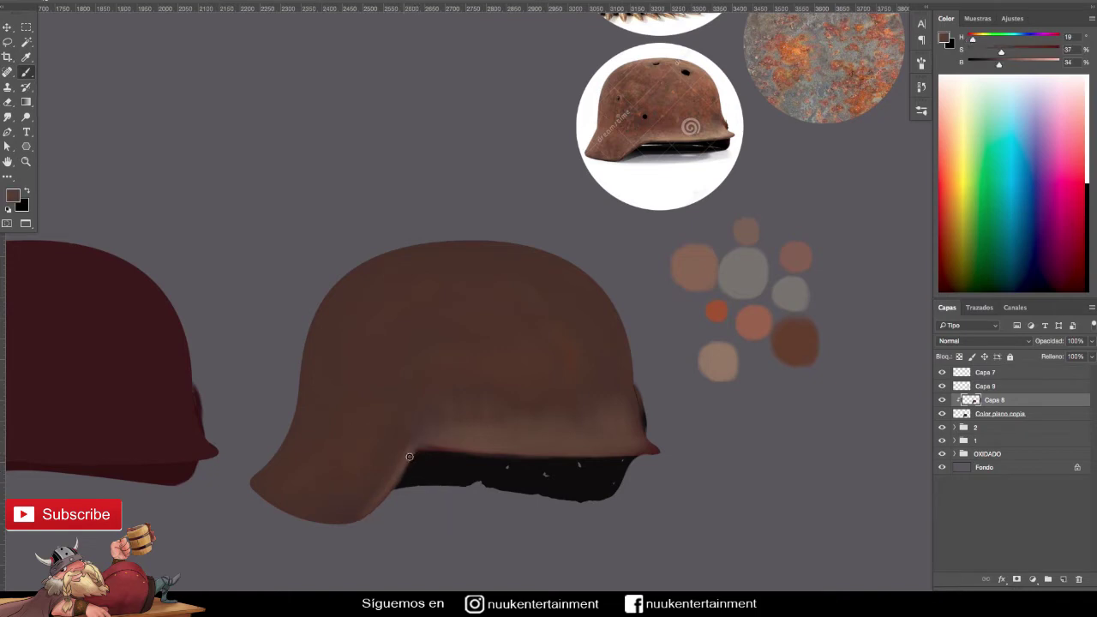
{"action": "scroll", "coordinate": [467, 459], "scroll_direction": "down", "scroll_amount": 1}
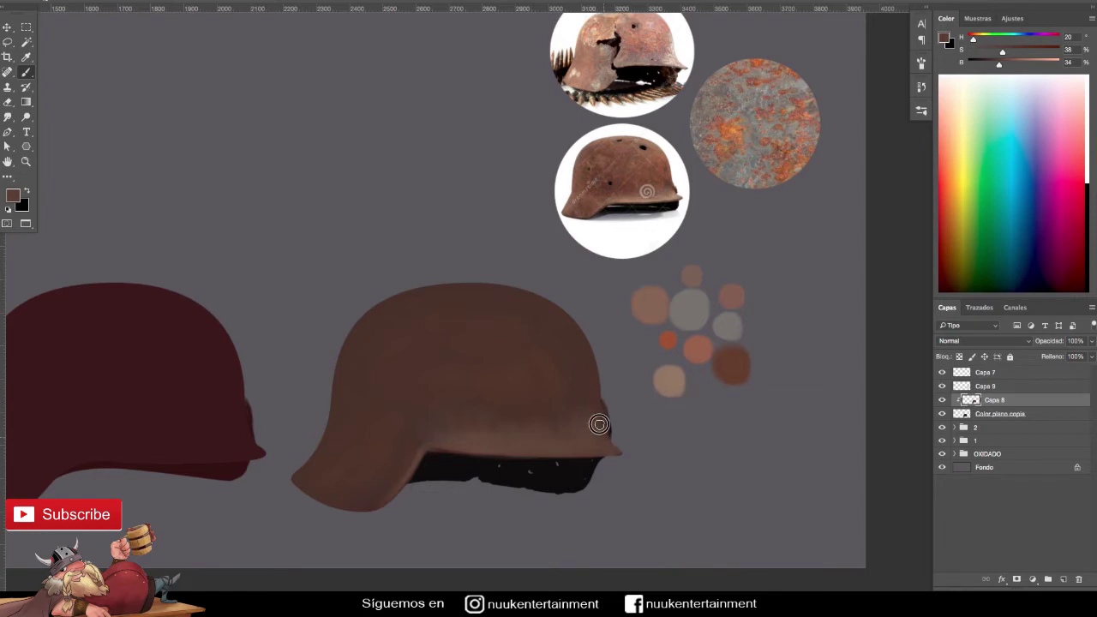
{"action": "scroll", "coordinate": [457, 447], "scroll_direction": "down", "scroll_amount": 2}
{"action": "scroll", "coordinate": [576, 444], "scroll_direction": "up", "scroll_amount": 1}
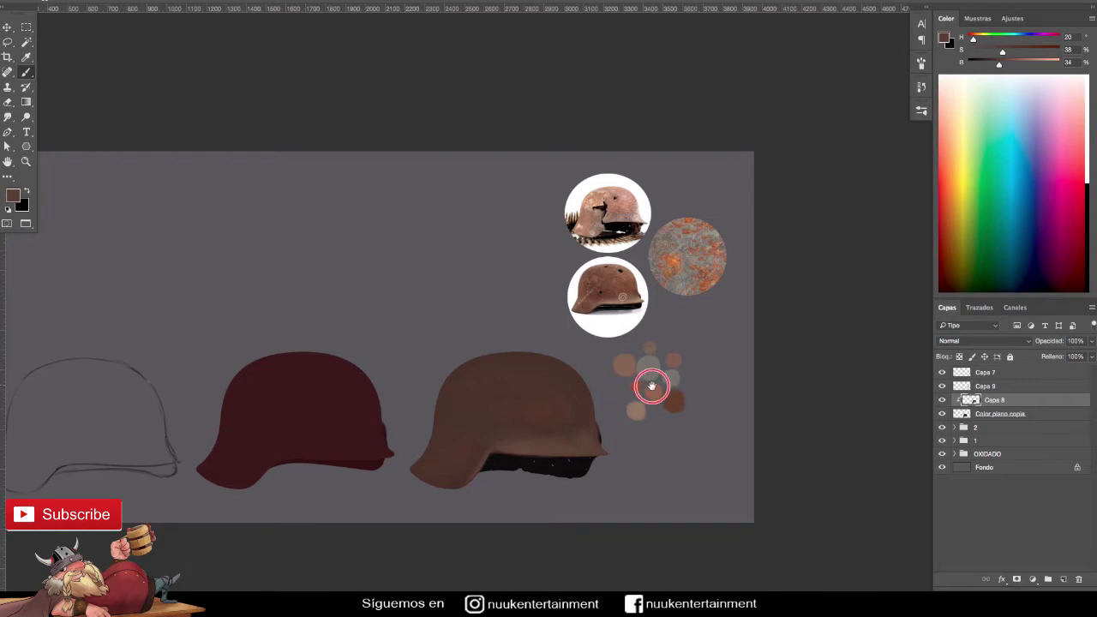
{"action": "scroll", "coordinate": [638, 376], "scroll_direction": "up", "scroll_amount": 2}
- Paint a soft pink highlight on the helmet's crown and blend lighter browns over it
{"action": "left_click", "coordinate": [627, 102], "text": "alt"}
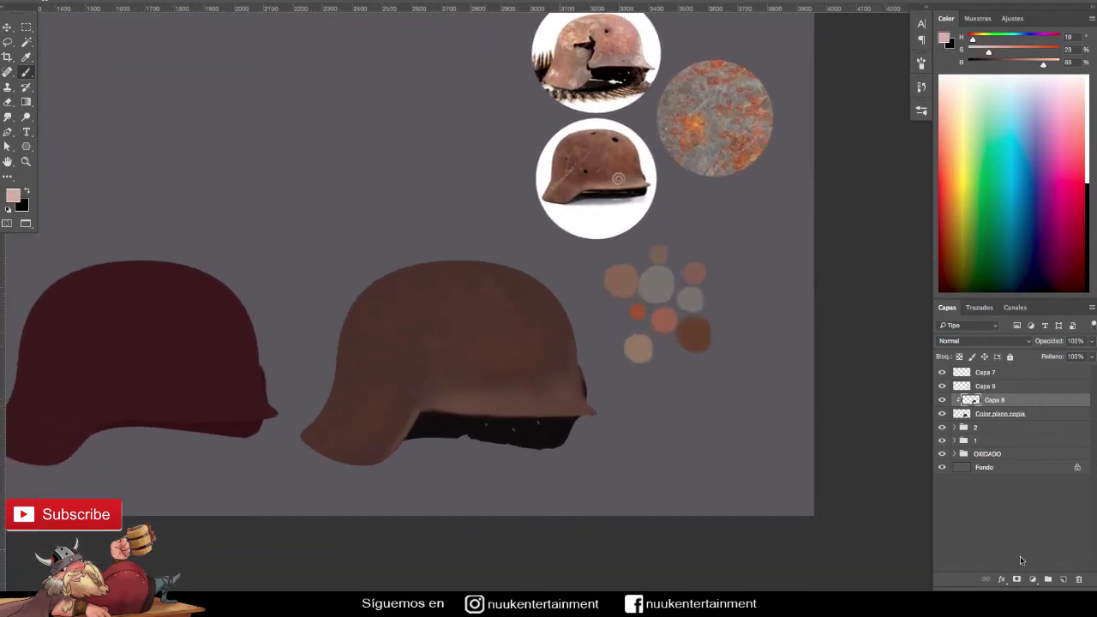
{"action": "left_click_drag", "start_coordinate": [502, 289], "coordinate": [495, 306]}
{"action": "left_click", "coordinate": [522, 332], "text": "alt"}
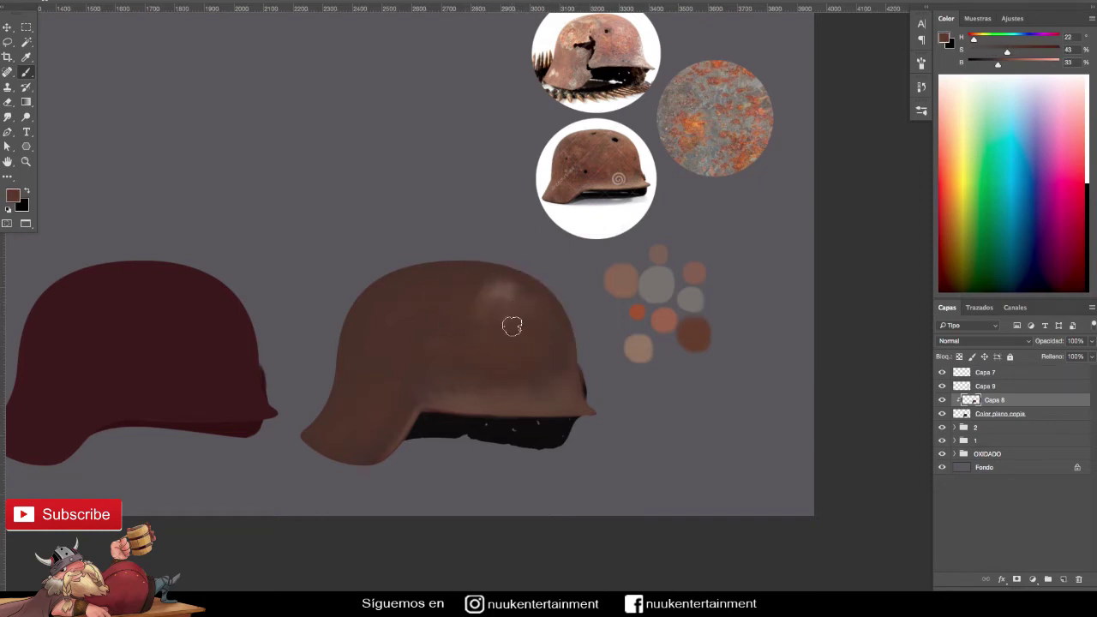
{"action": "left_click", "coordinate": [478, 299], "text": "alt"}
{"action": "key", "text": "bracketright"}
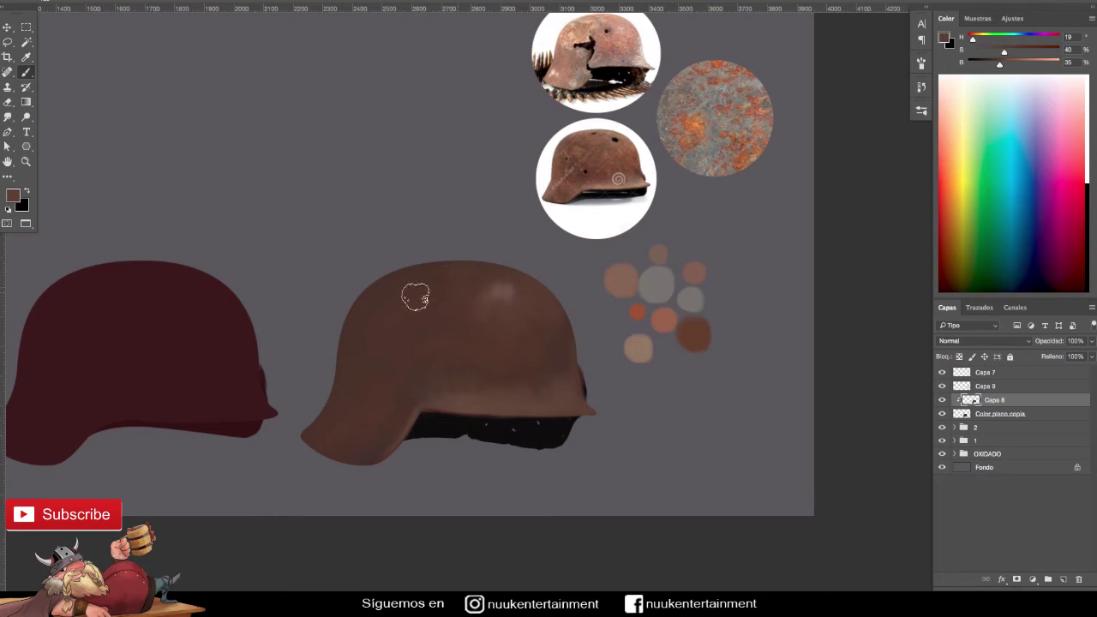
{"action": "key", "text": "bracketleft"}
{"action": "key", "text": "bracketleft"}
{"action": "left_click", "coordinate": [533, 290], "text": "alt"}
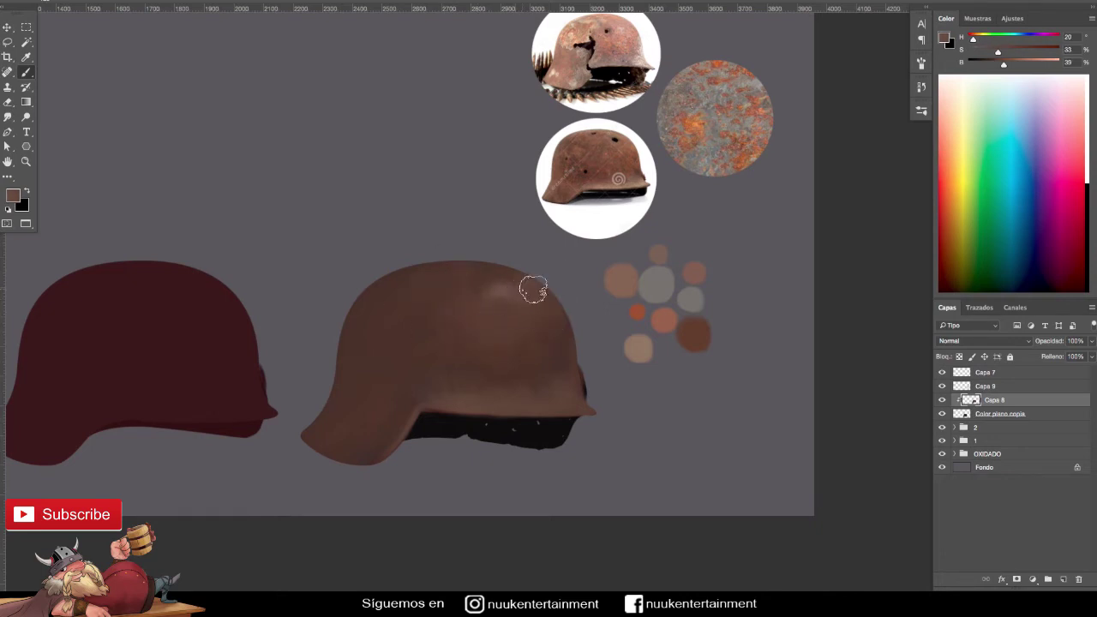
{"action": "mouse_move", "coordinate": [503, 287]}
{"action": "left_mouse_down"}
{"action": "mouse_move", "coordinate": [478, 289]}
{"action": "mouse_move", "coordinate": [502, 282]}
{"action": "left_mouse_up"}
- Dab a grey-brown swatch on Capa 9 and soften the helmet's front brim edge
{"action": "left_click", "coordinate": [568, 389], "text": "alt"}
{"action": "left_click", "coordinate": [437, 386], "text": "alt"}
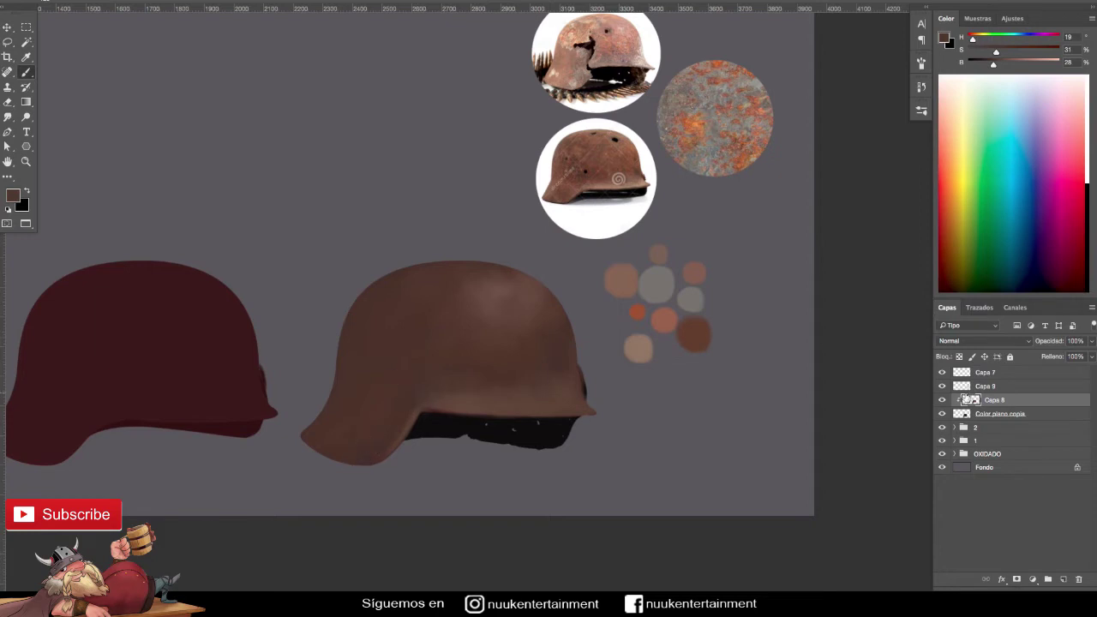
{"action": "left_click", "coordinate": [986, 386]}
{"action": "left_click", "coordinate": [677, 377]}
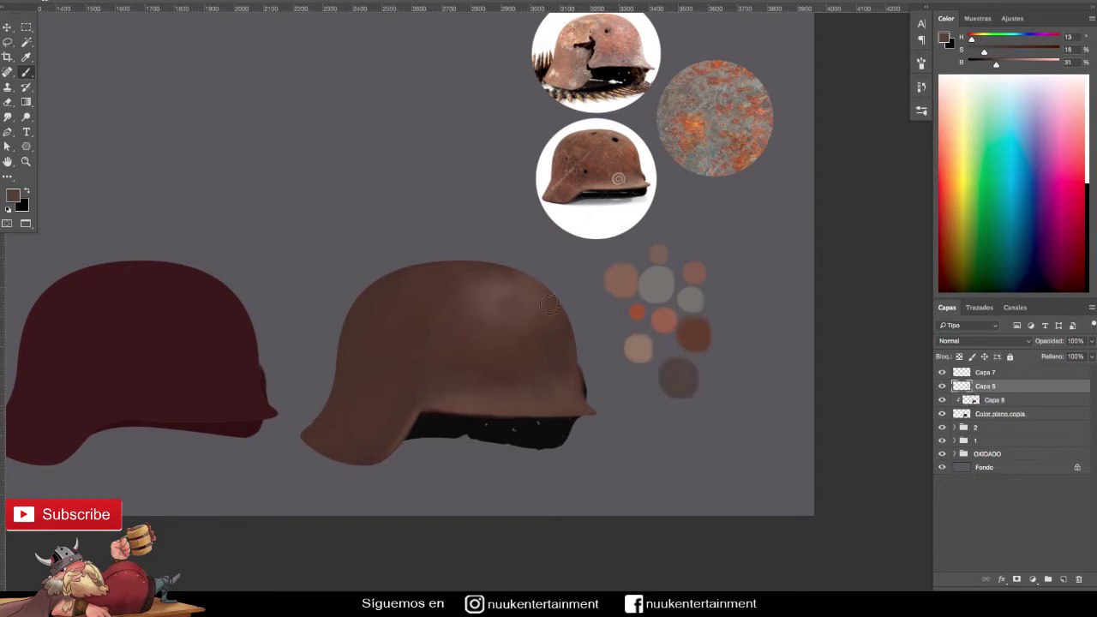
{"action": "left_click_drag", "start_coordinate": [313, 421], "coordinate": [305, 433]}
{"action": "left_click", "coordinate": [942, 386]}
{"action": "left_click", "coordinate": [943, 400]}
{"action": "left_click", "coordinate": [986, 400]}
- Sample warmer helmet browns, change a brush dynamics option and halve the brush size
{"action": "left_click", "coordinate": [465, 400], "text": "alt"}
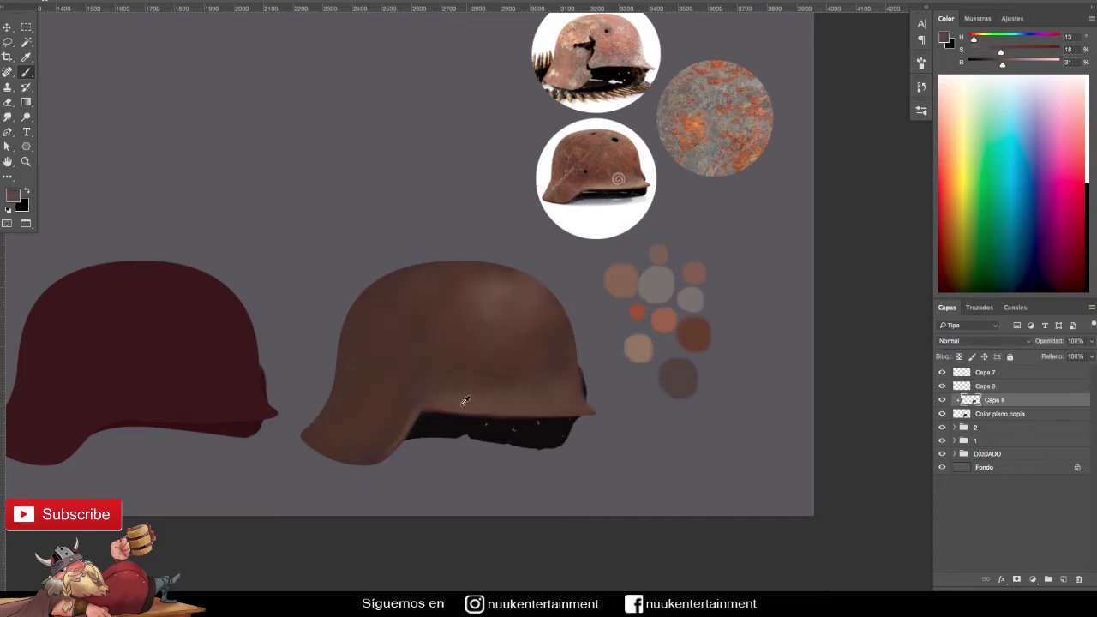
{"action": "left_click", "coordinate": [433, 414], "text": "alt"}
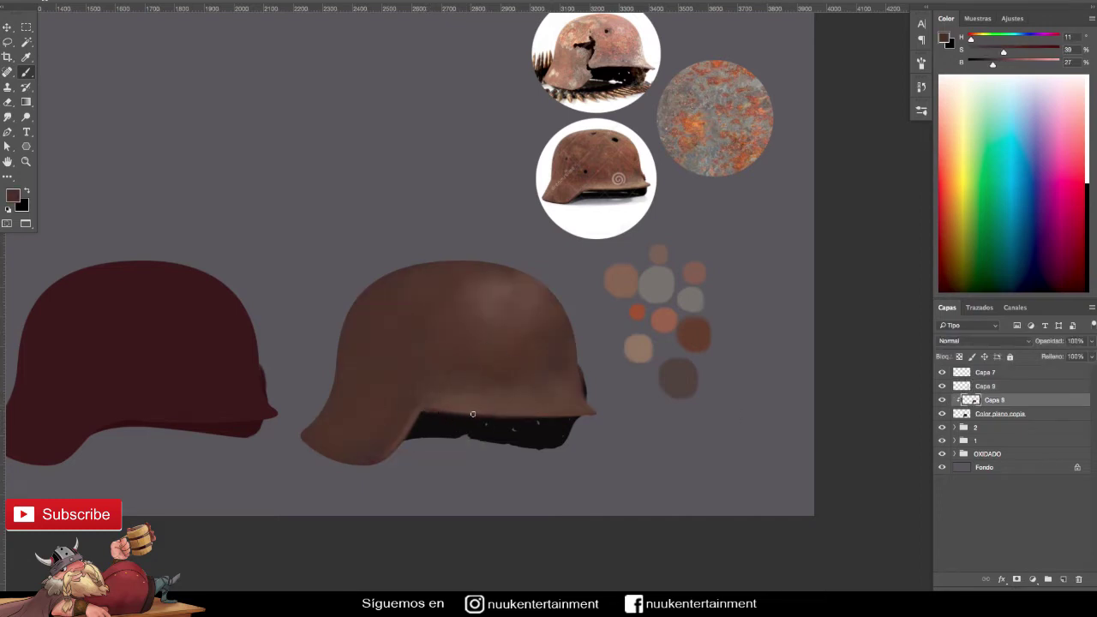
{"action": "left_click", "coordinate": [586, 405], "text": "alt"}
{"action": "right_click", "coordinate": [898, 130]}
{"action": "left_click", "coordinate": [691, 171]}
{"action": "key", "text": "F5"}
{"action": "key", "text": "F5"}
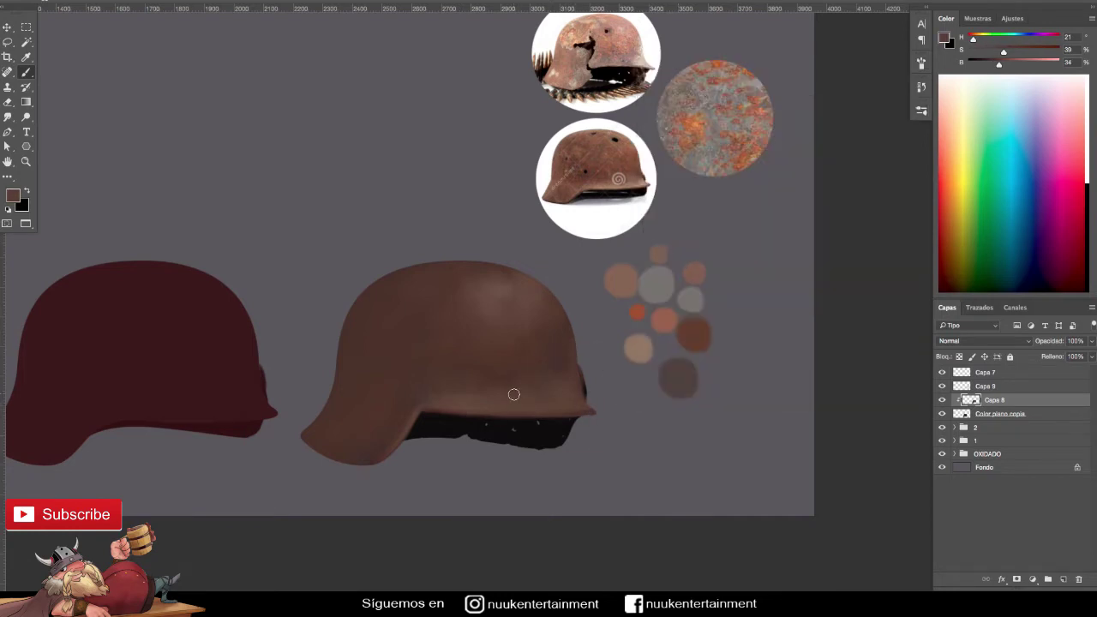
{"action": "left_click", "coordinate": [535, 399], "text": "alt"}
{"action": "key", "text": "bracketleft"}
{"action": "key", "text": "bracketleft"}
{"action": "key", "text": "bracketleft"}
{"action": "scroll", "coordinate": [396, 423], "scroll_direction": "down", "scroll_amount": 5}
{"action": "scroll", "coordinate": [453, 489], "scroll_direction": "up", "scroll_amount": 6}
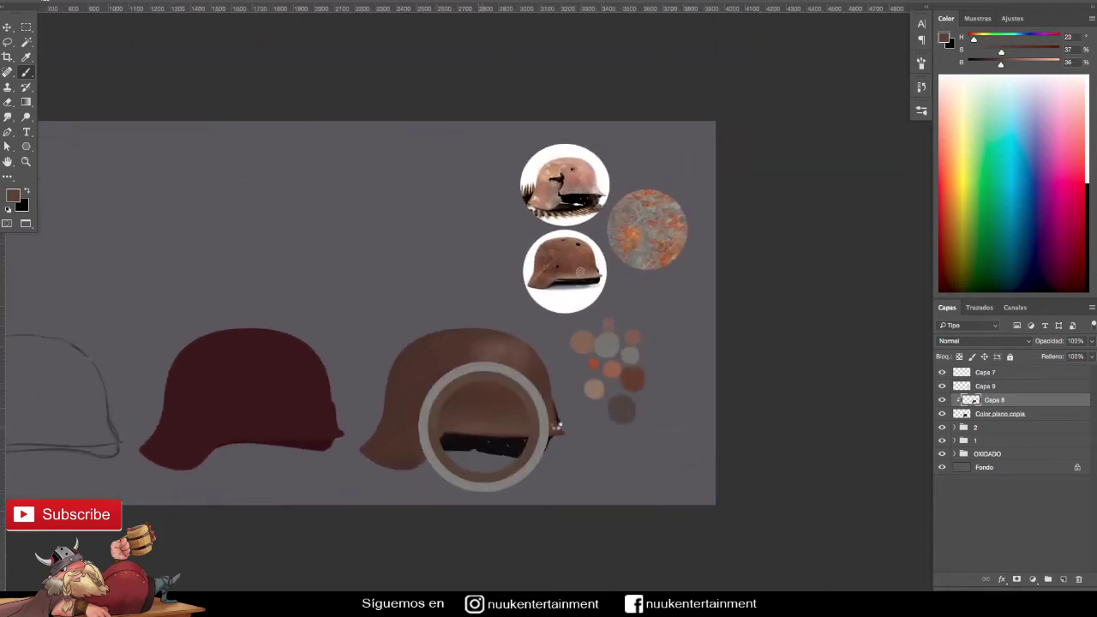
- Sample the grey-brown swatch and helmet tones, then choose a darker brown in the colour picker
{"action": "scroll", "coordinate": [632, 404], "scroll_direction": "down", "scroll_amount": 2}
{"action": "left_click", "coordinate": [647, 357], "text": "alt"}
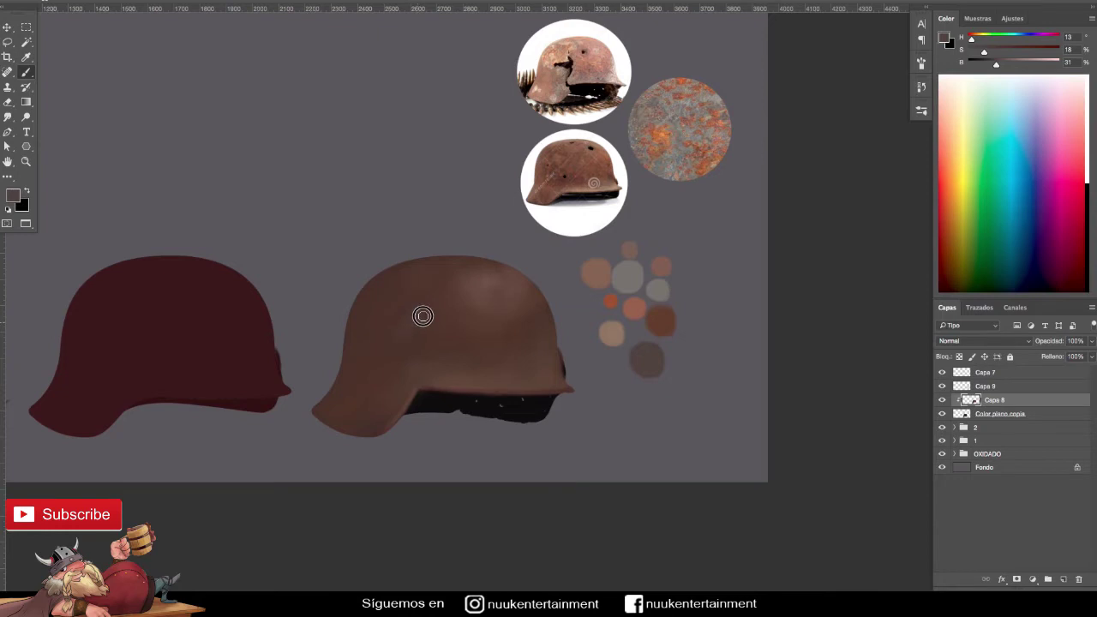
{"action": "left_click", "coordinate": [426, 302], "text": "alt"}
{"action": "left_click", "coordinate": [415, 320], "text": "alt"}
{"action": "left_click", "coordinate": [944, 39]}
{"action": "left_click", "coordinate": [662, 396]}
{"action": "left_click", "coordinate": [887, 279]}
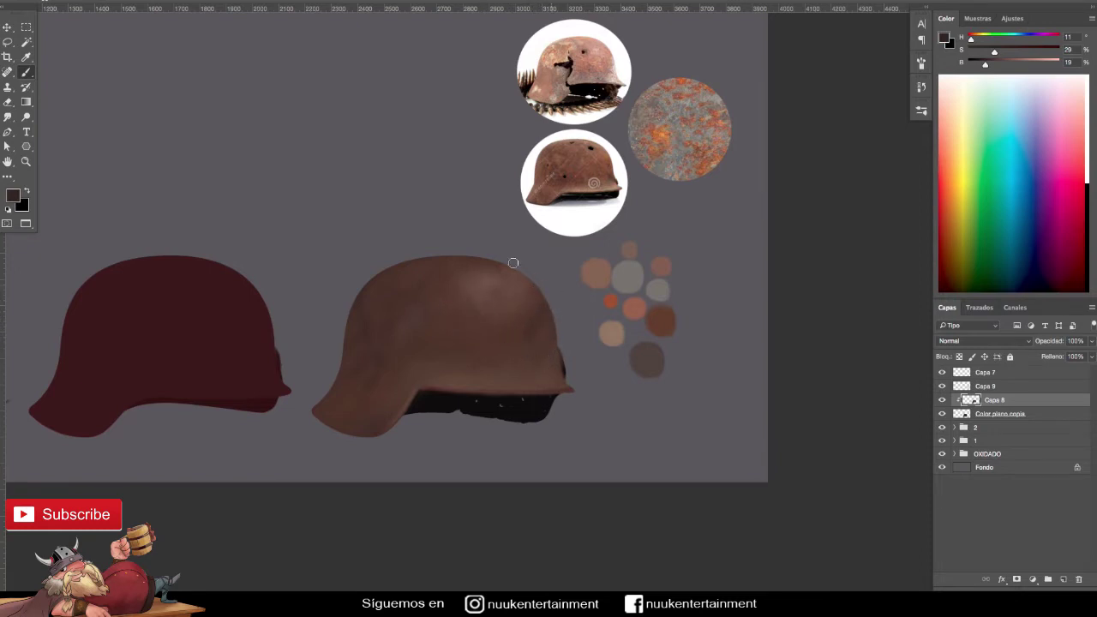
- Review the canvas with panels hidden, then check the brush presets and settings
{"action": "key", "text": "Tab"}
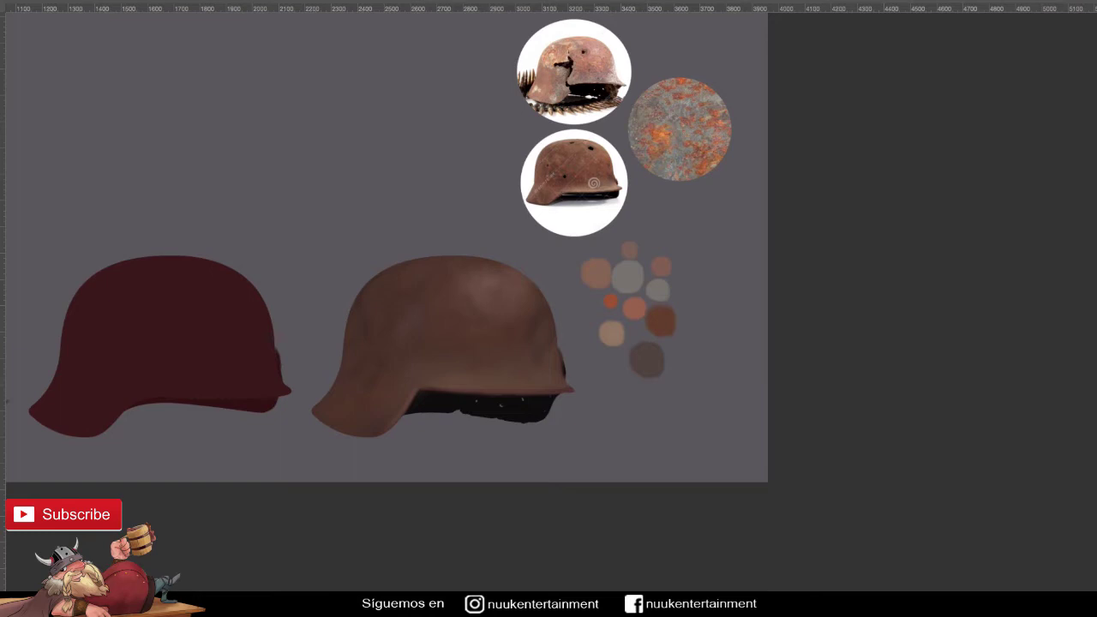
{"action": "key", "text": "Tab"}
{"action": "key", "text": "Tab"}
{"action": "key", "text": "Tab"}
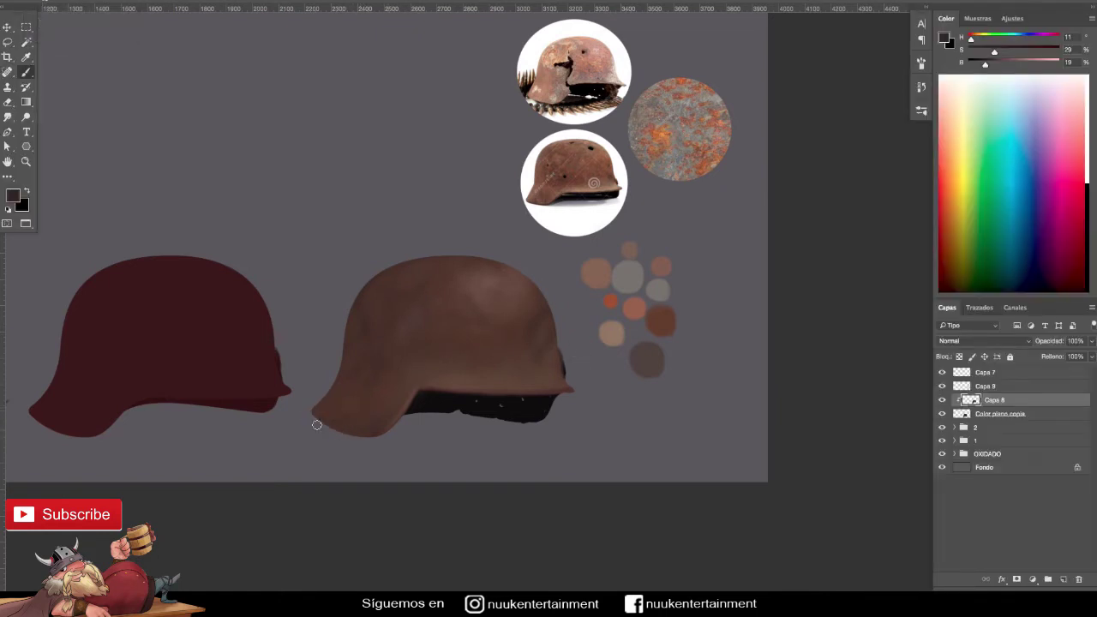
{"action": "scroll", "coordinate": [369, 447], "scroll_direction": "down", "scroll_amount": 1}
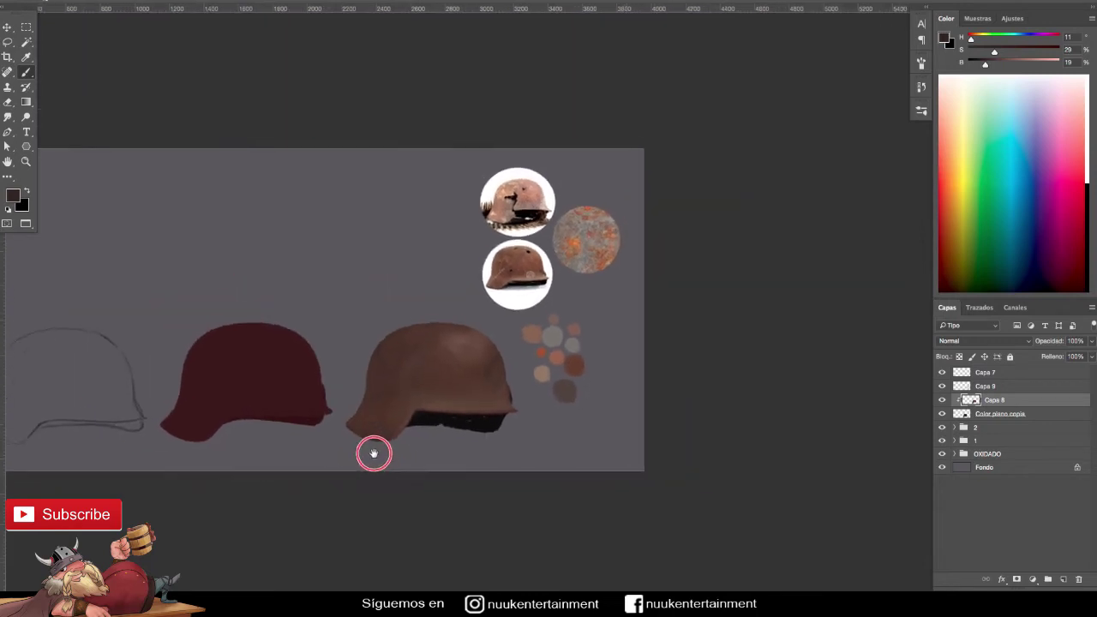
{"action": "left_click", "coordinate": [922, 110]}
{"action": "left_click", "coordinate": [922, 63]}
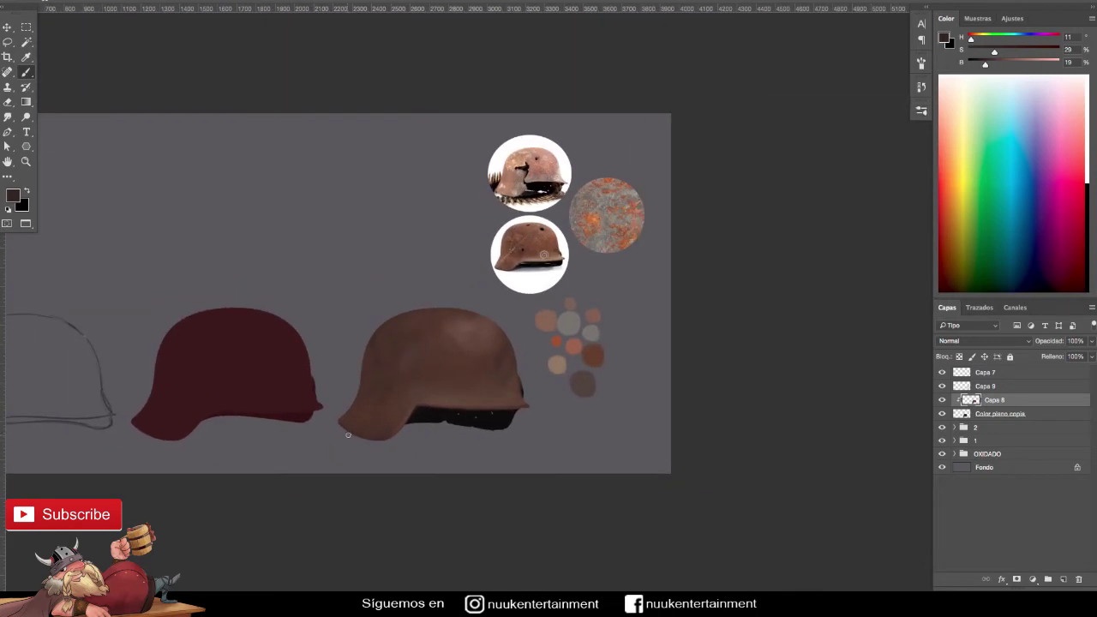
{"action": "scroll", "coordinate": [544, 380], "scroll_direction": "up", "scroll_amount": 1}
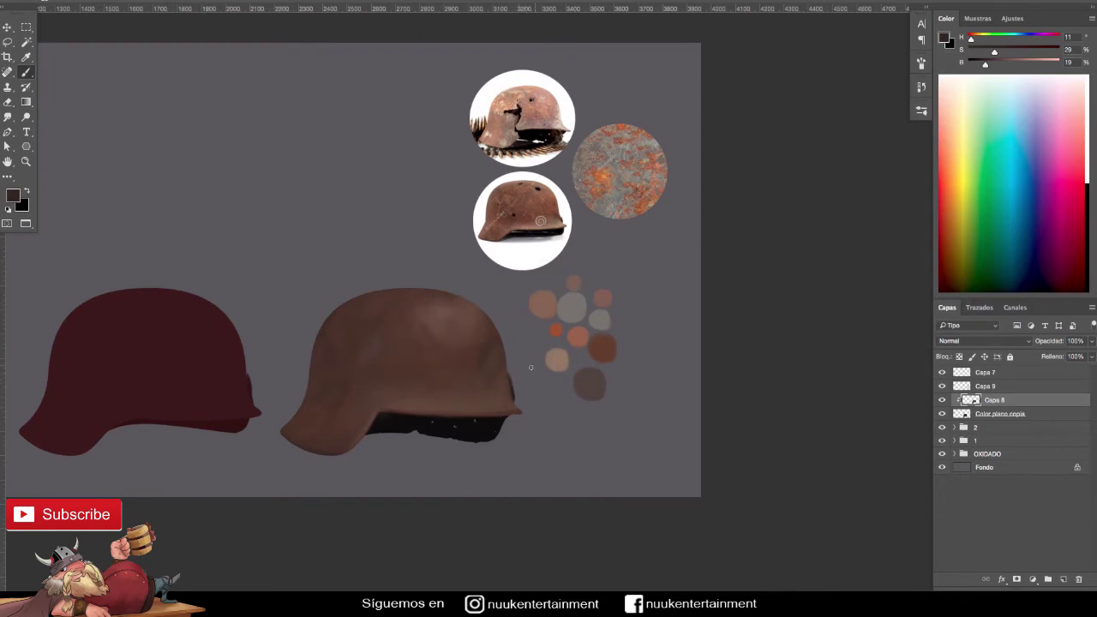
- Sample darker browns from the helmet, then the rust orange from the palette dots
{"action": "key", "text": "l"}
{"action": "key", "text": "b"}
{"action": "left_click", "coordinate": [342, 401], "text": "alt"}
{"action": "left_click", "coordinate": [331, 354], "text": "alt"}
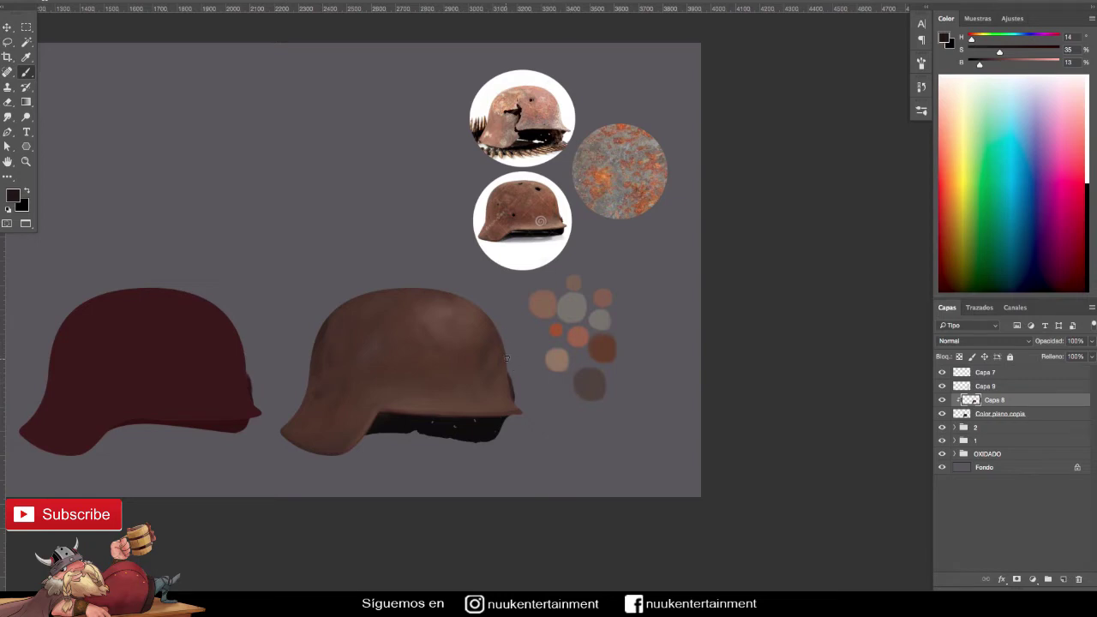
{"action": "left_click", "coordinate": [309, 390], "text": "alt"}
{"action": "left_click", "coordinate": [555, 330], "text": "alt"}
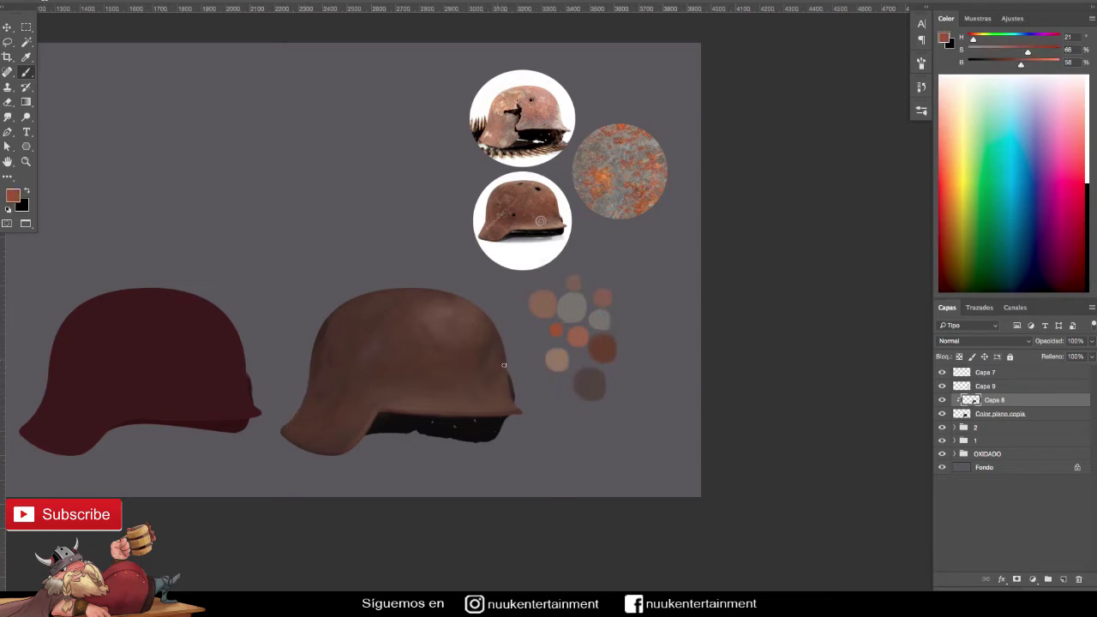
- Sample salmon from the helmet and light tan from the reference, and dab a rust patch lower left
{"action": "scroll", "coordinate": [496, 343], "scroll_direction": "up", "scroll_amount": 1}
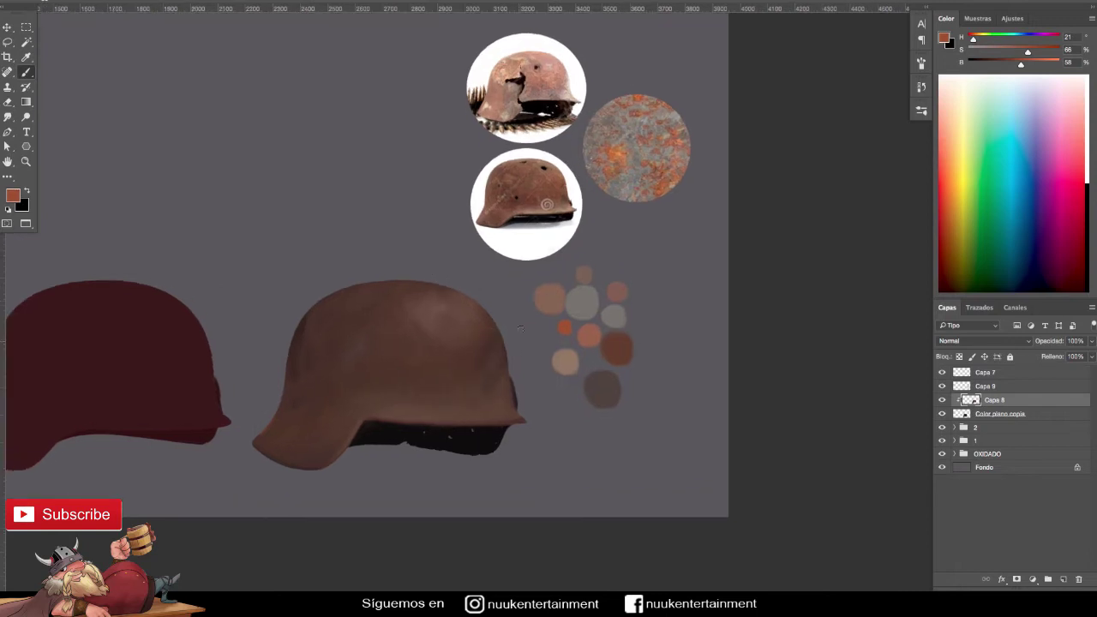
{"action": "key", "text": "F5"}
{"action": "key", "text": "F5"}
{"action": "left_click", "coordinate": [444, 330], "text": "alt"}
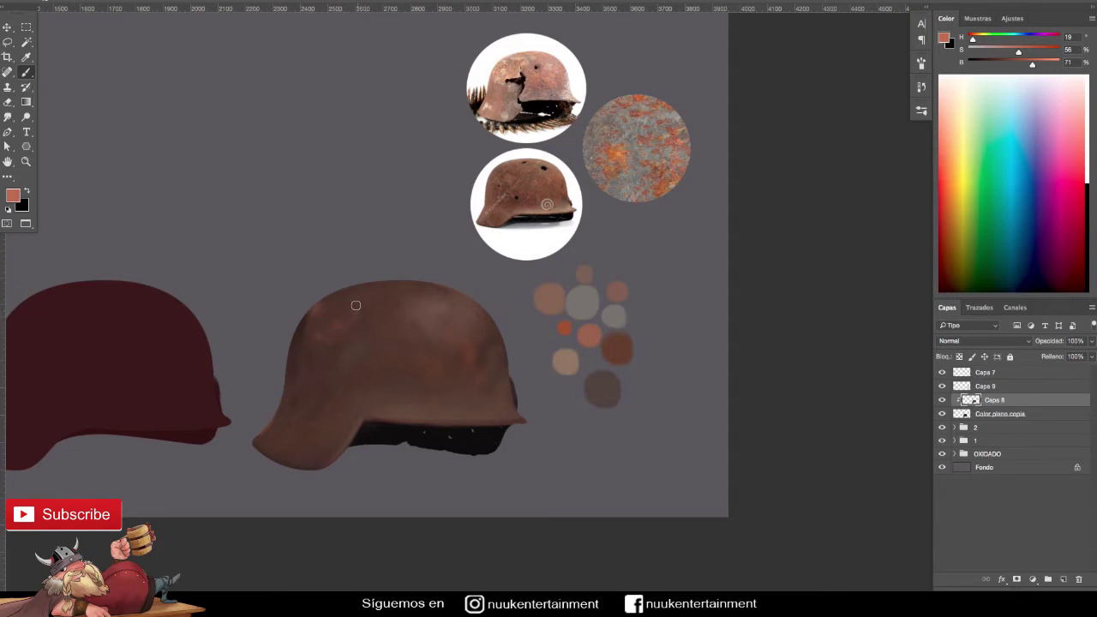
{"action": "left_click", "coordinate": [508, 116], "text": "alt"}
{"action": "left_click_drag", "start_coordinate": [342, 419], "coordinate": [342, 425]}
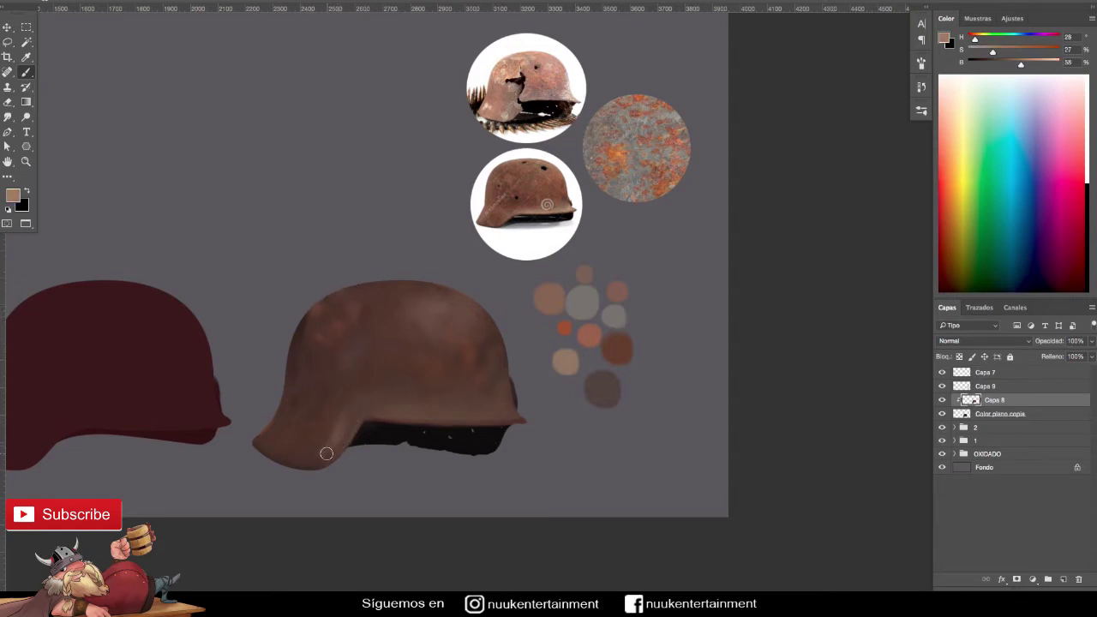
{"action": "scroll", "coordinate": [444, 426], "scroll_direction": "down", "scroll_amount": 2}
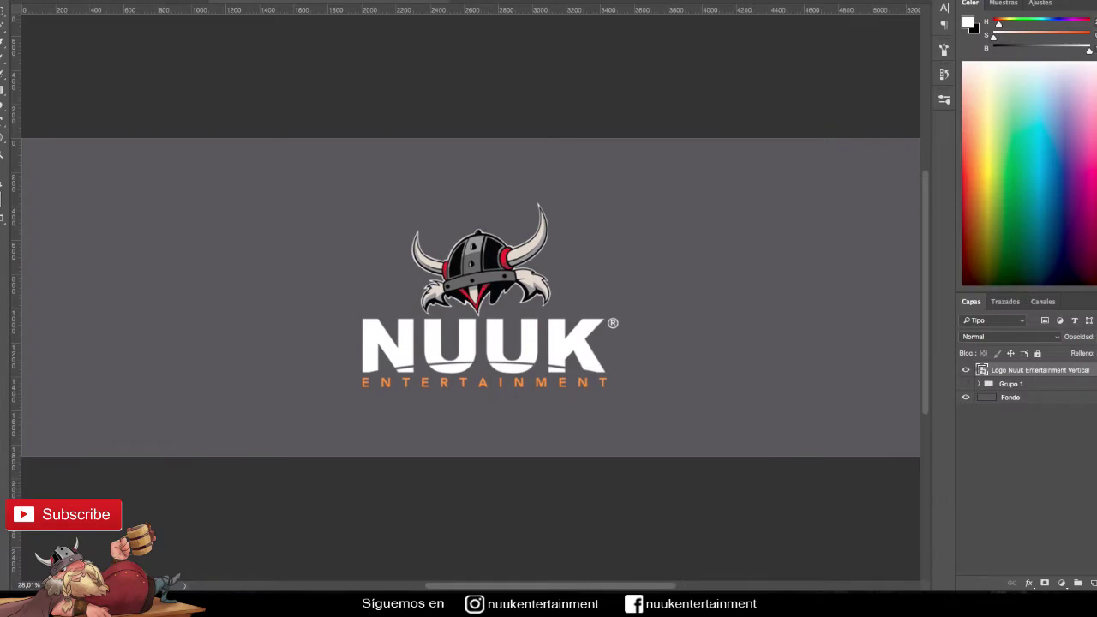
- Lower the NUUK logo layer's opacity and add empty layer Capa 18 above it
{"action": "left_click", "coordinate": [1094, 337]}
{"action": "left_click_drag", "start_coordinate": [1095, 355], "coordinate": [1089, 357]}
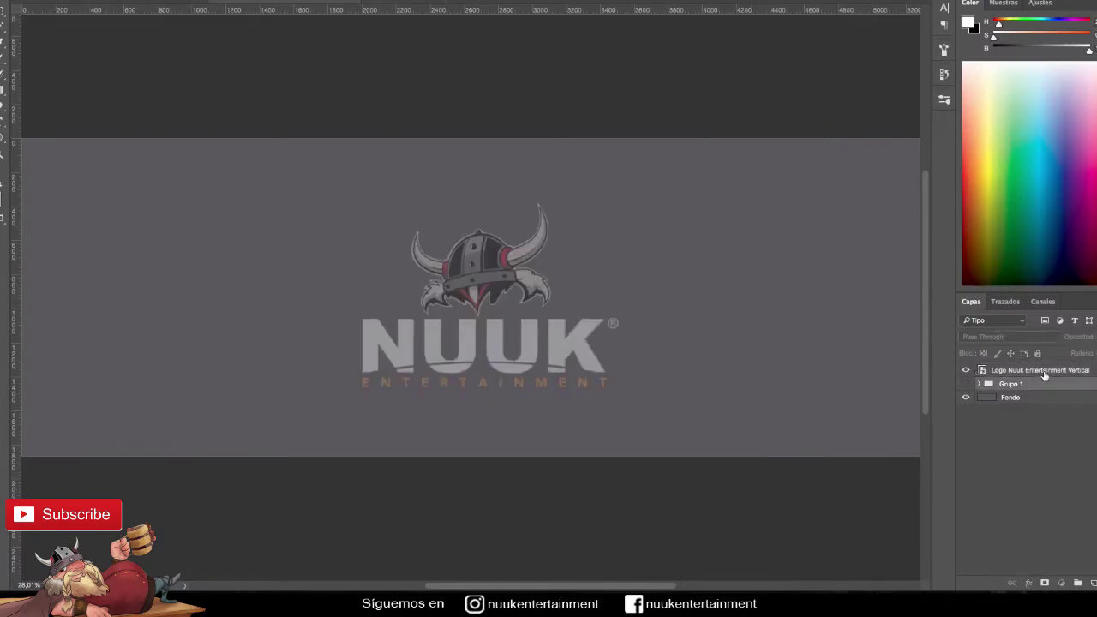
{"action": "left_click", "coordinate": [1093, 583]}
{"action": "left_click_drag", "start_coordinate": [729, 362], "coordinate": [735, 362]}
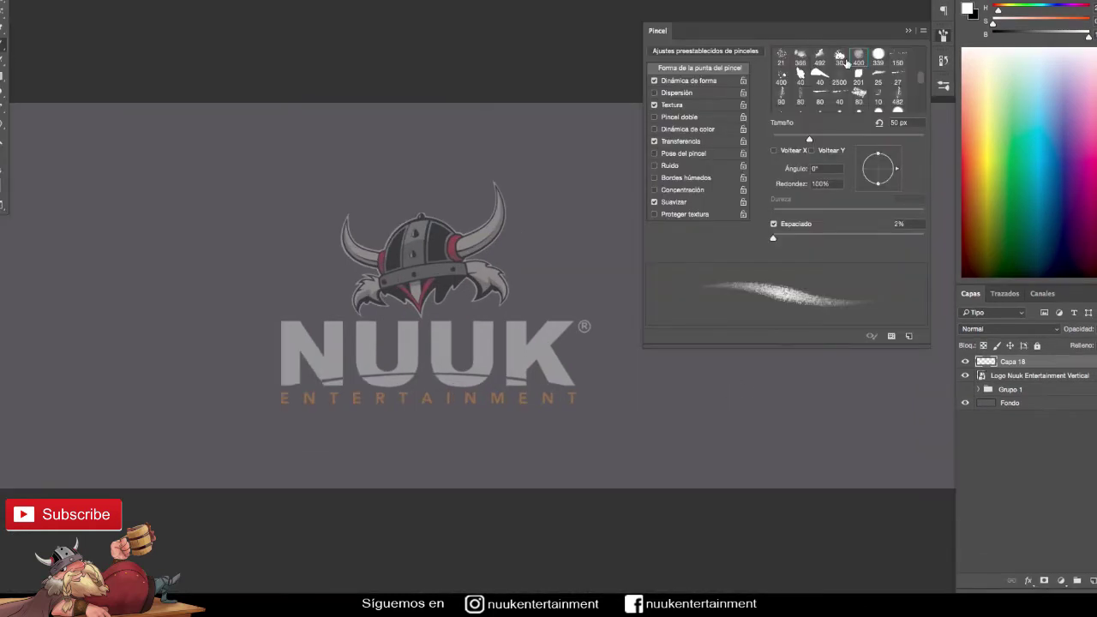
- Turn on Transfer brush dynamics and enlarge the brush for faded strokes
{"action": "left_click", "coordinate": [654, 142]}
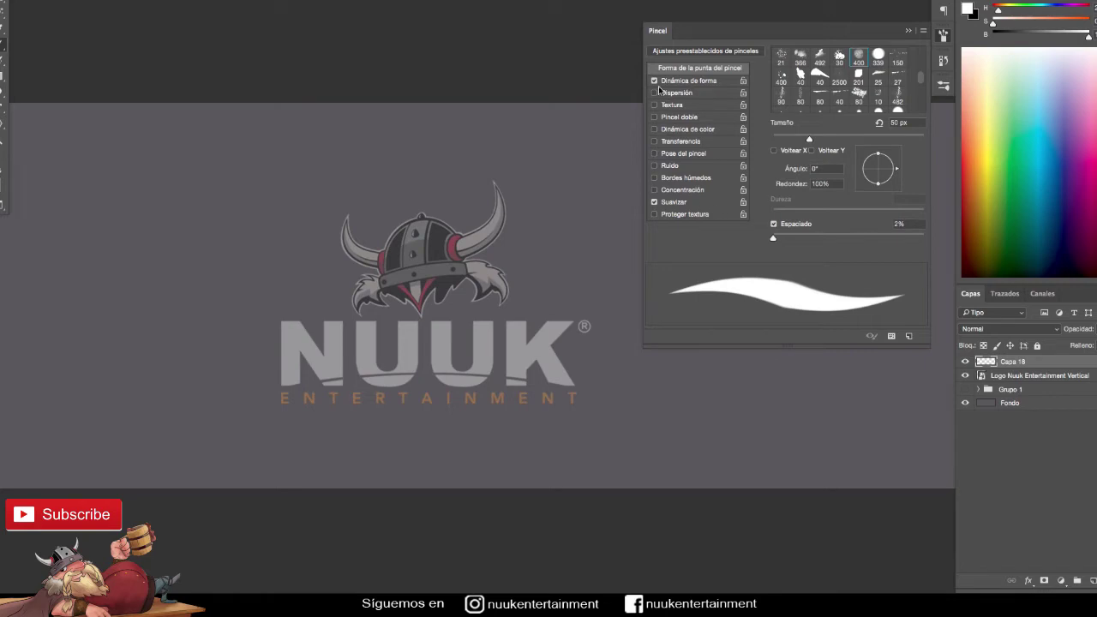
{"action": "left_click", "coordinate": [654, 142]}
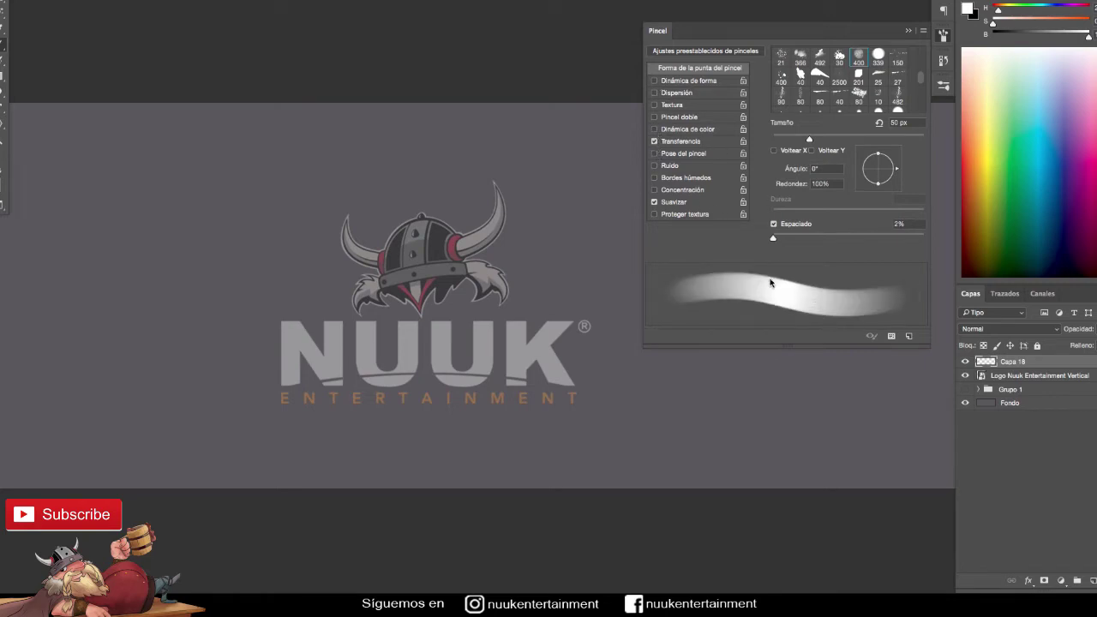
{"action": "key", "text": "F5"}
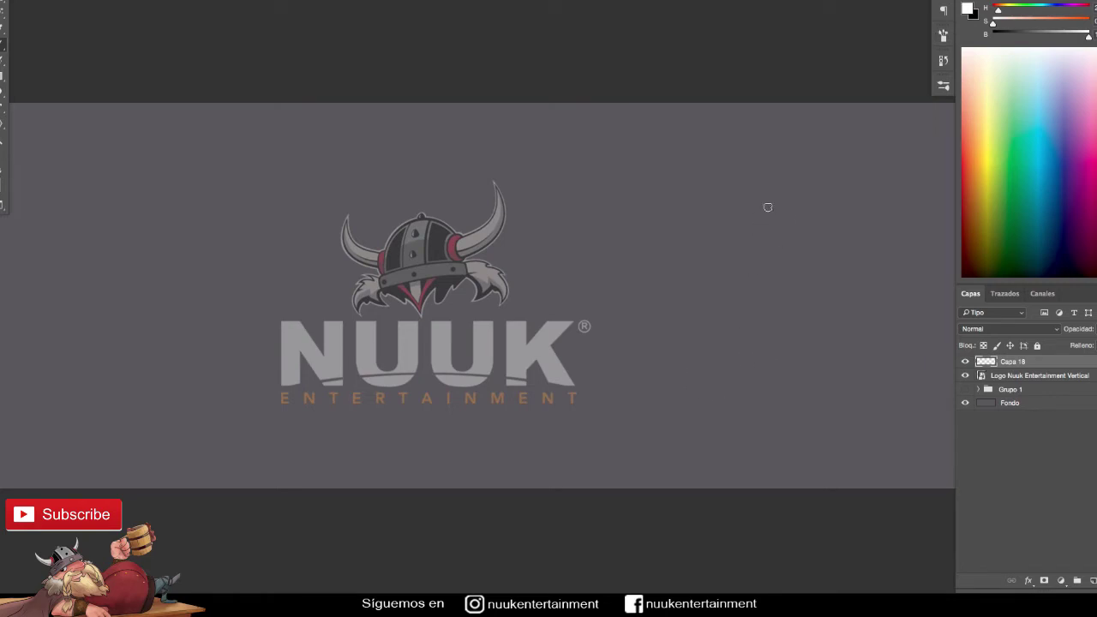
{"action": "key", "text": "bracketright"}
{"action": "key", "text": "bracketright"}
{"action": "key", "text": "bracketright"}
- Paint five soft grey diagonal test strokes right of the logo
{"action": "left_click_drag", "start_coordinate": [877, 142], "coordinate": [704, 249]}
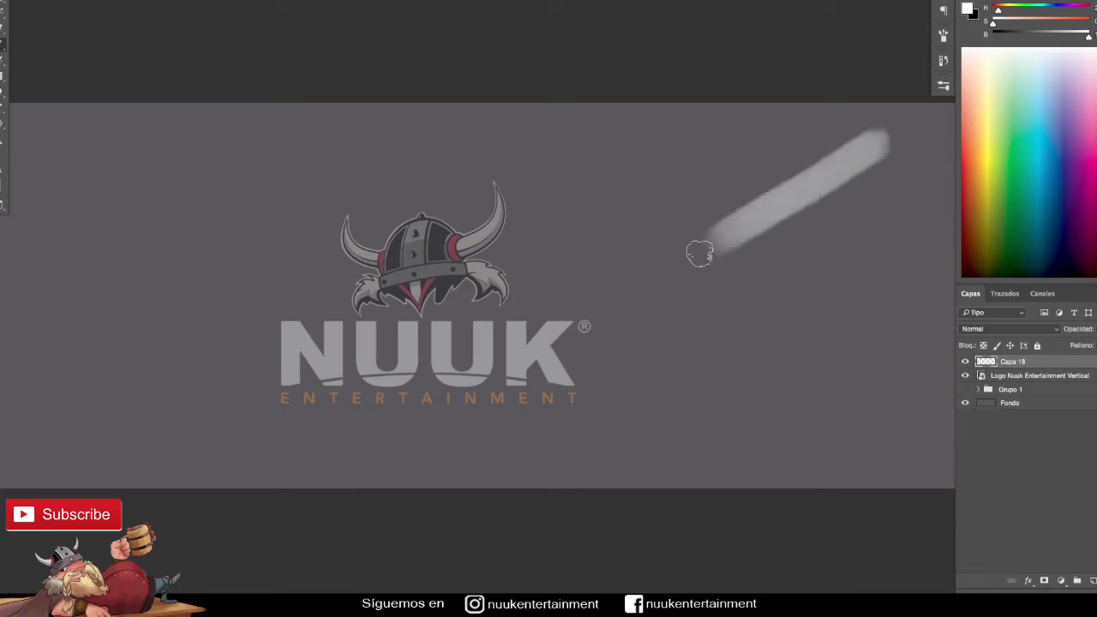
{"action": "left_click_drag", "start_coordinate": [896, 176], "coordinate": [729, 296]}
{"action": "left_click_drag", "start_coordinate": [905, 225], "coordinate": [708, 386]}
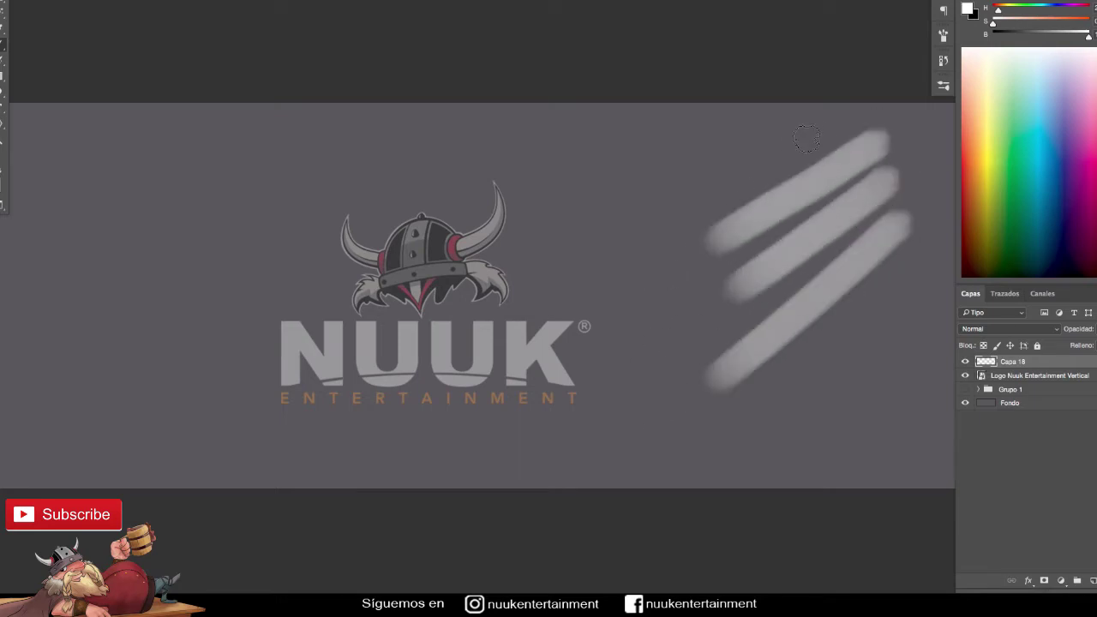
{"action": "left_click_drag", "start_coordinate": [823, 129], "coordinate": [616, 204]}
{"action": "left_click_drag", "start_coordinate": [899, 283], "coordinate": [828, 382]}
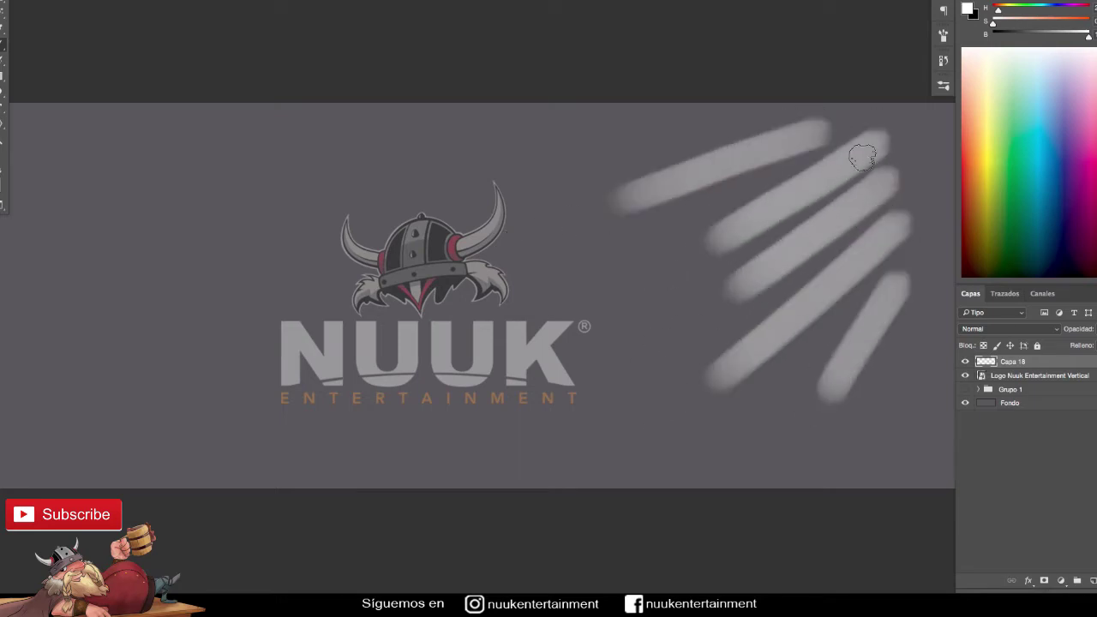
- Discard the test-stroke layer and add a fresh empty layer
{"action": "left_click", "coordinate": [965, 361]}
{"action": "key", "text": "Delete"}
{"action": "left_click", "coordinate": [1094, 582]}
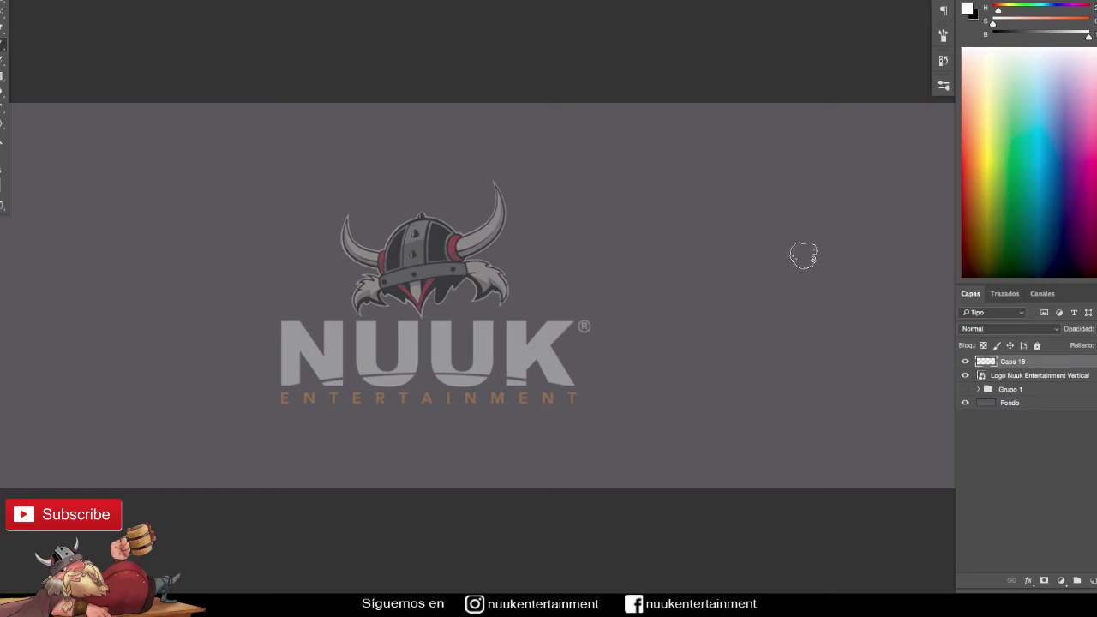
{"action": "key", "text": "F5"}
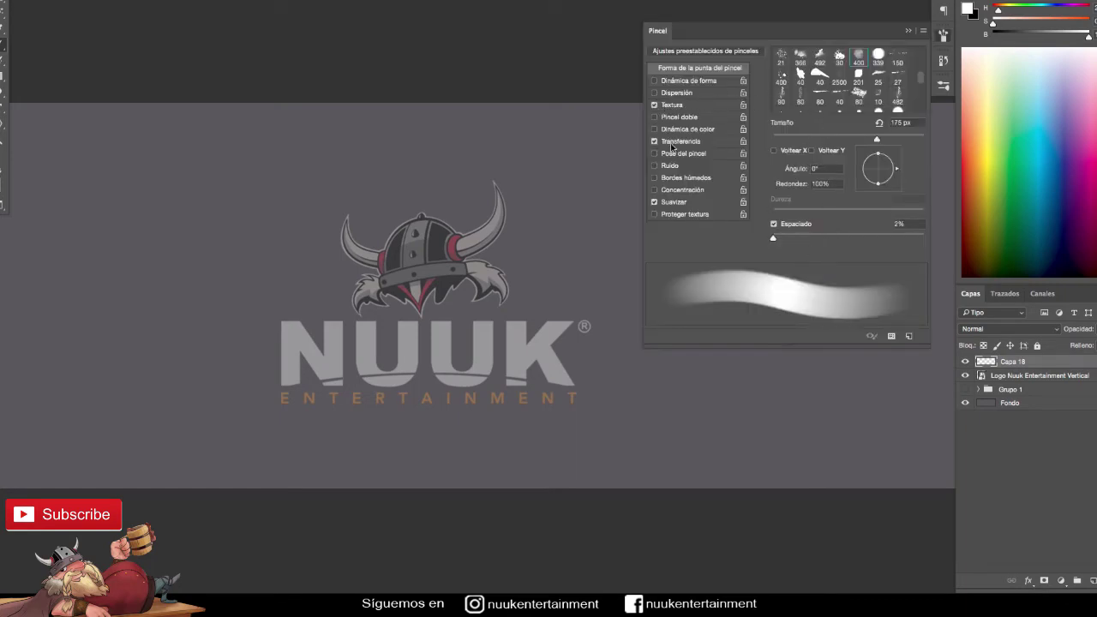
- Give the brush an inverted texture in Subtract (Restar) mode at 38% scale
{"action": "left_click", "coordinate": [689, 106]}
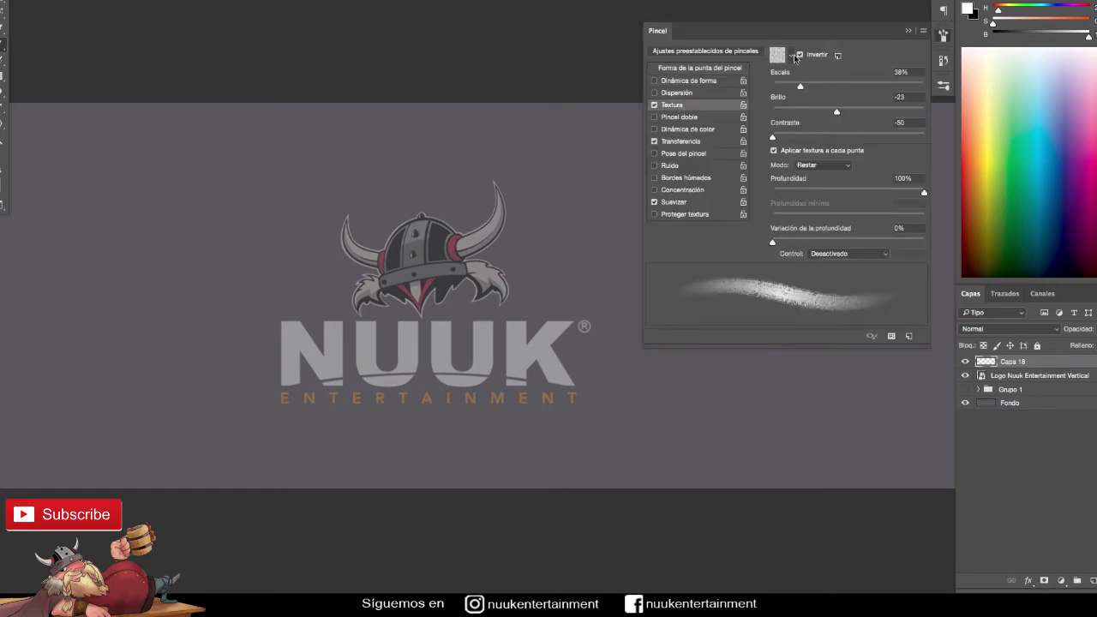
{"action": "left_click", "coordinate": [814, 166]}
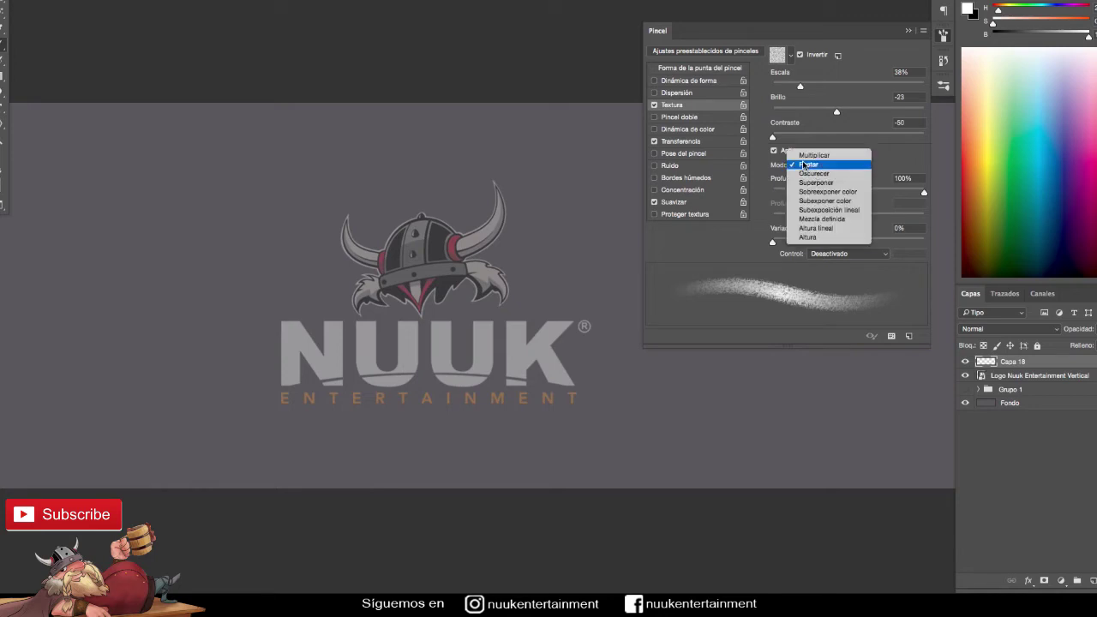
{"action": "left_click", "coordinate": [817, 165]}
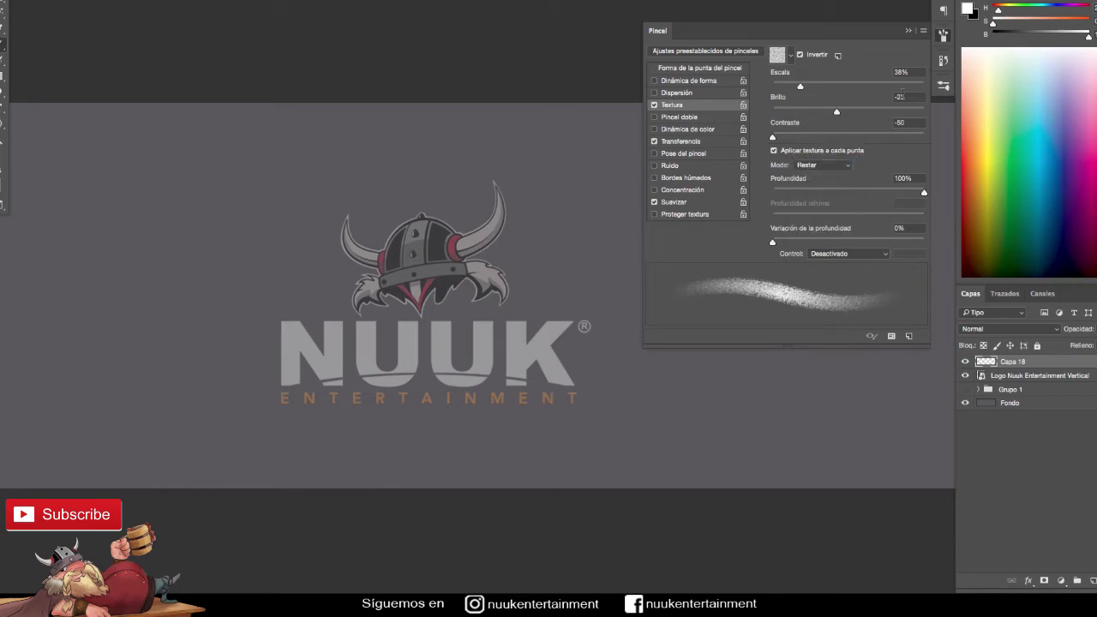
{"action": "key", "text": "F5"}
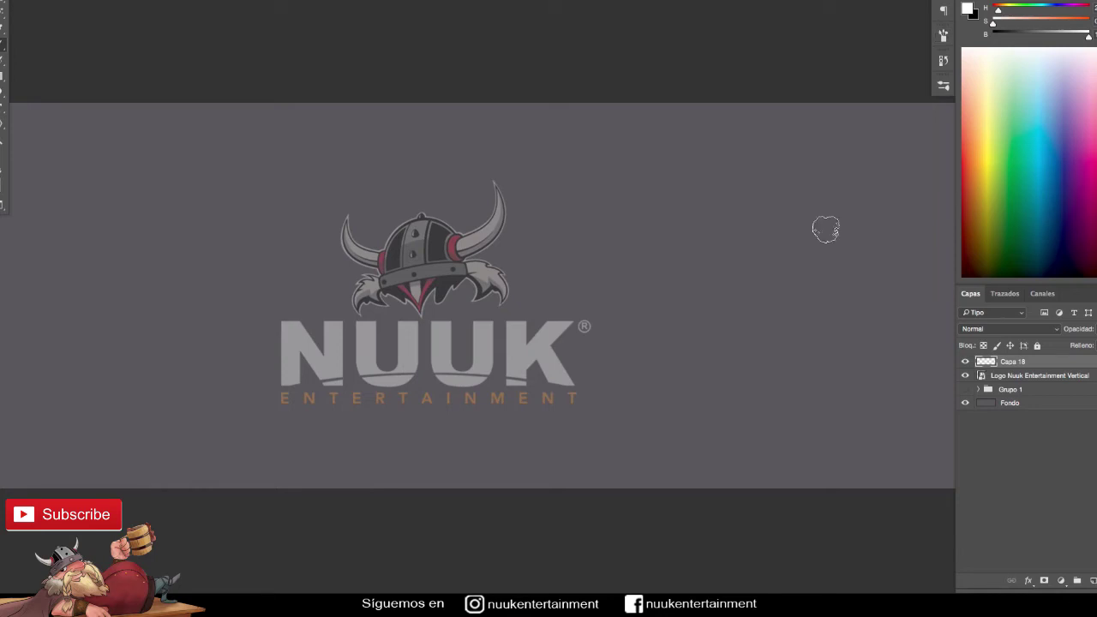
- Paint thin and broad textured white test strokes fanning beside the logo
{"action": "left_click_drag", "start_coordinate": [838, 162], "coordinate": [703, 294]}
{"action": "key", "text": "]"}
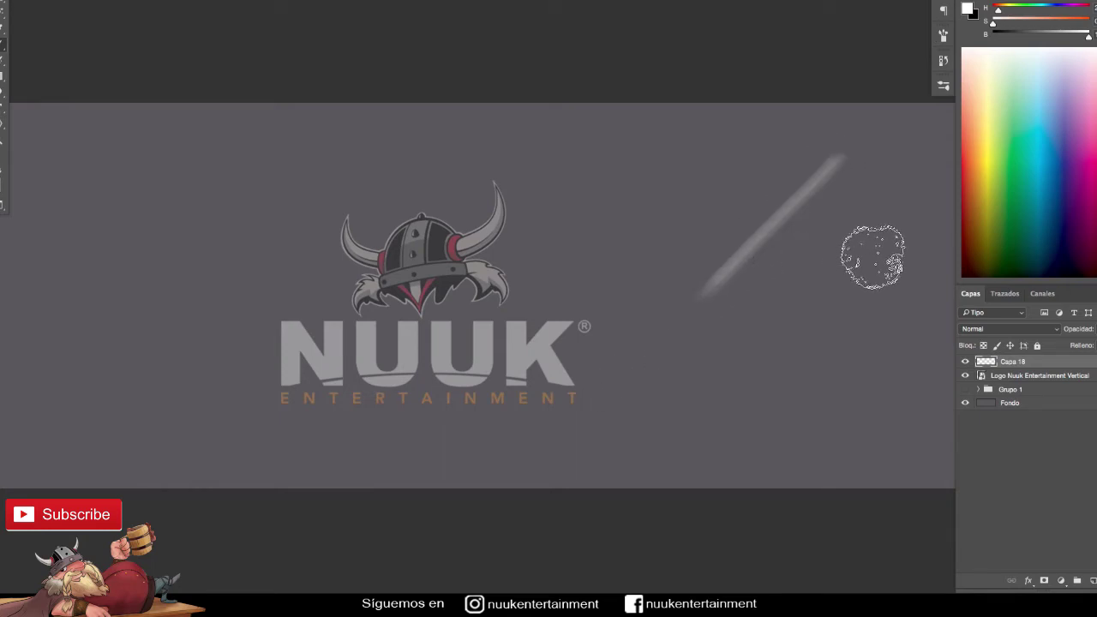
{"action": "left_click_drag", "start_coordinate": [896, 248], "coordinate": [746, 301]}
{"action": "left_click_drag", "start_coordinate": [892, 300], "coordinate": [746, 348]}
{"action": "left_click_drag", "start_coordinate": [874, 343], "coordinate": [729, 343]}
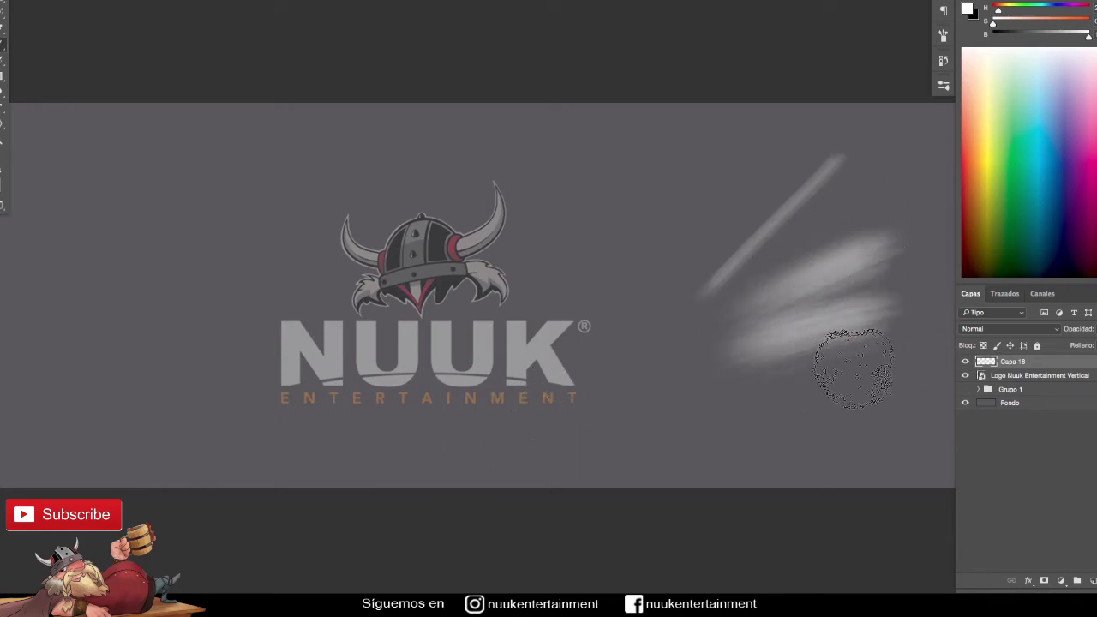
{"action": "left_click_drag", "start_coordinate": [883, 377], "coordinate": [720, 343]}
{"action": "left_click_drag", "start_coordinate": [866, 428], "coordinate": [712, 343]}
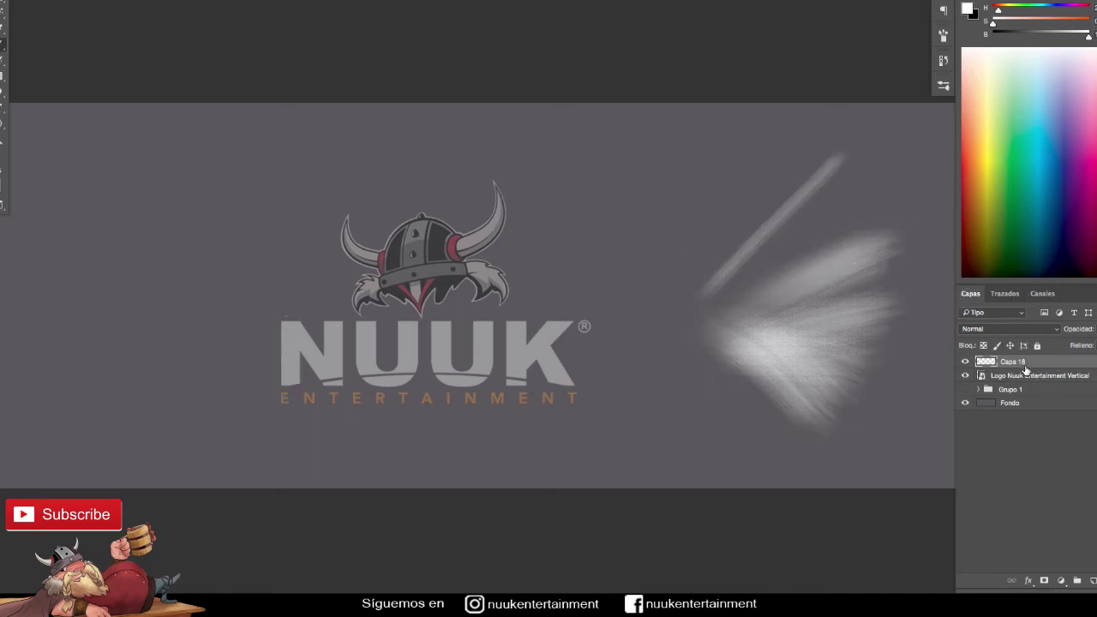
- Delete the test-stroke layer and add a fresh empty layer above the logo
{"action": "key", "text": "Delete"}
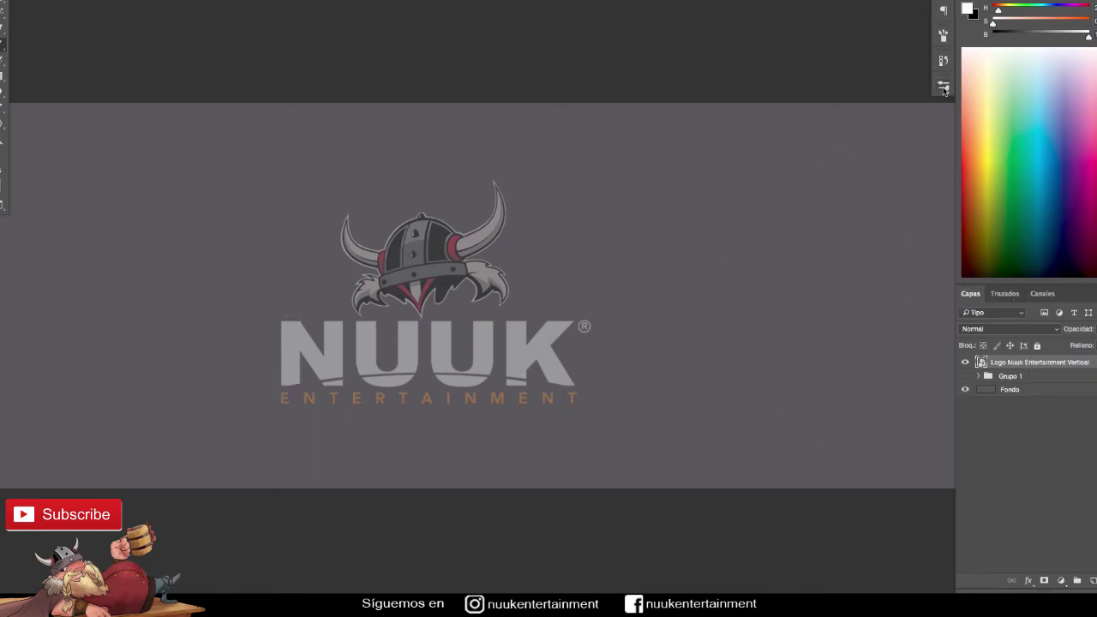
{"action": "key", "text": "F5"}
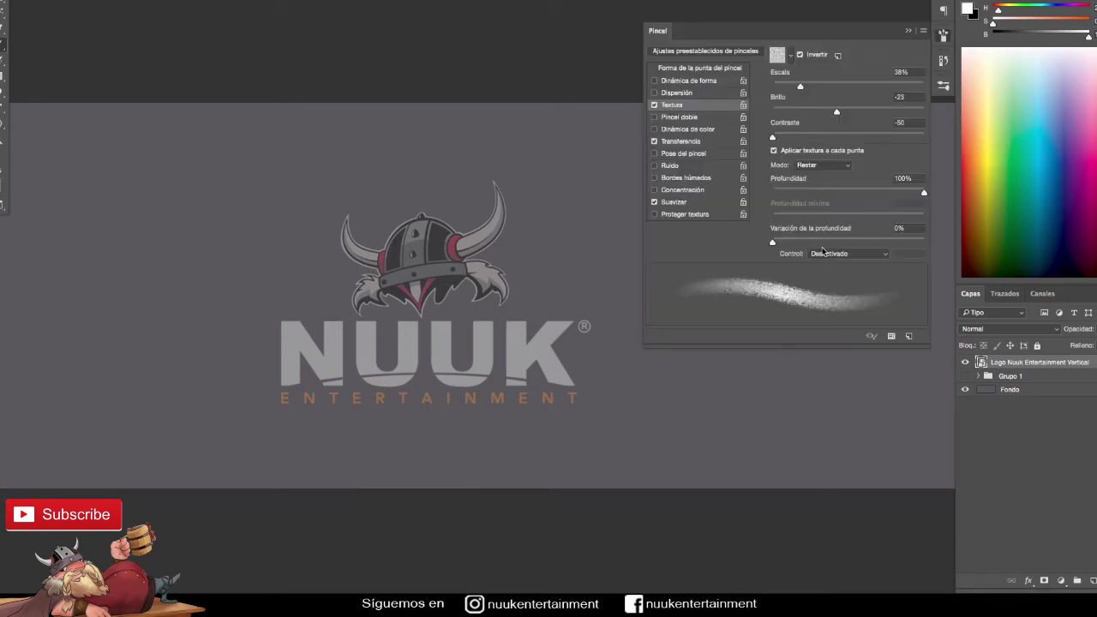
{"action": "key", "text": "F5"}
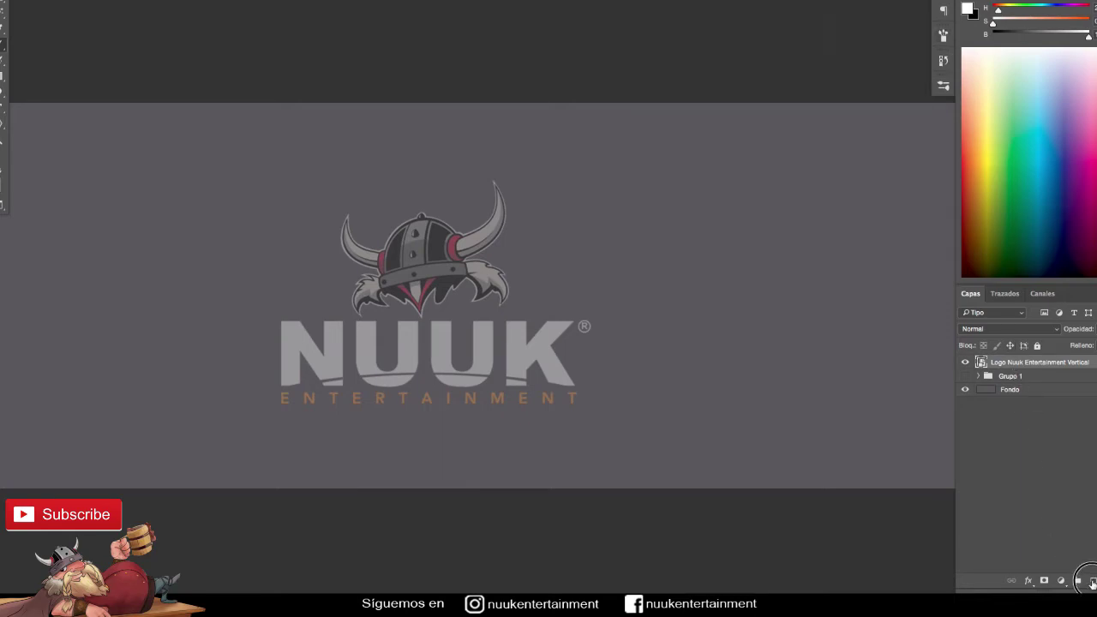
{"action": "left_click", "coordinate": [1078, 580]}
{"action": "key", "text": "F5"}
{"action": "key", "text": "F5"}
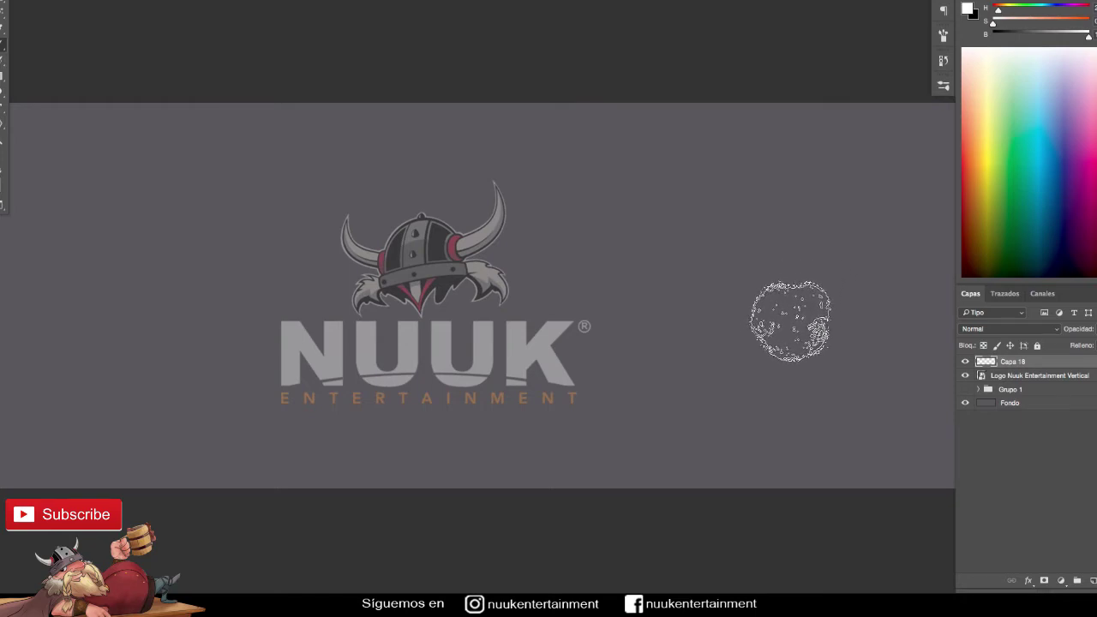
- Turn off the brush texture, make black the painting colour and shrink the brush
{"action": "key", "text": "F5"}
{"action": "left_click", "coordinate": [654, 104]}
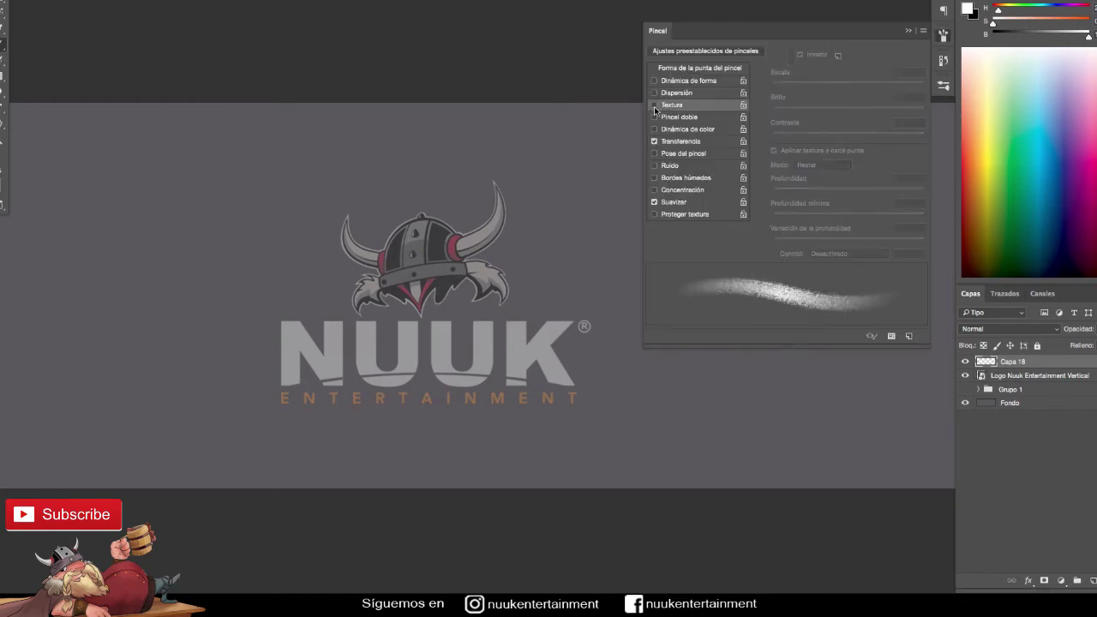
{"action": "key", "text": "F5"}
{"action": "key", "text": "x"}
{"action": "key", "text": "bracketleft"}
{"action": "key", "text": "bracketleft"}
{"action": "key", "text": "bracketleft"}
{"action": "key", "text": "bracketleft"}
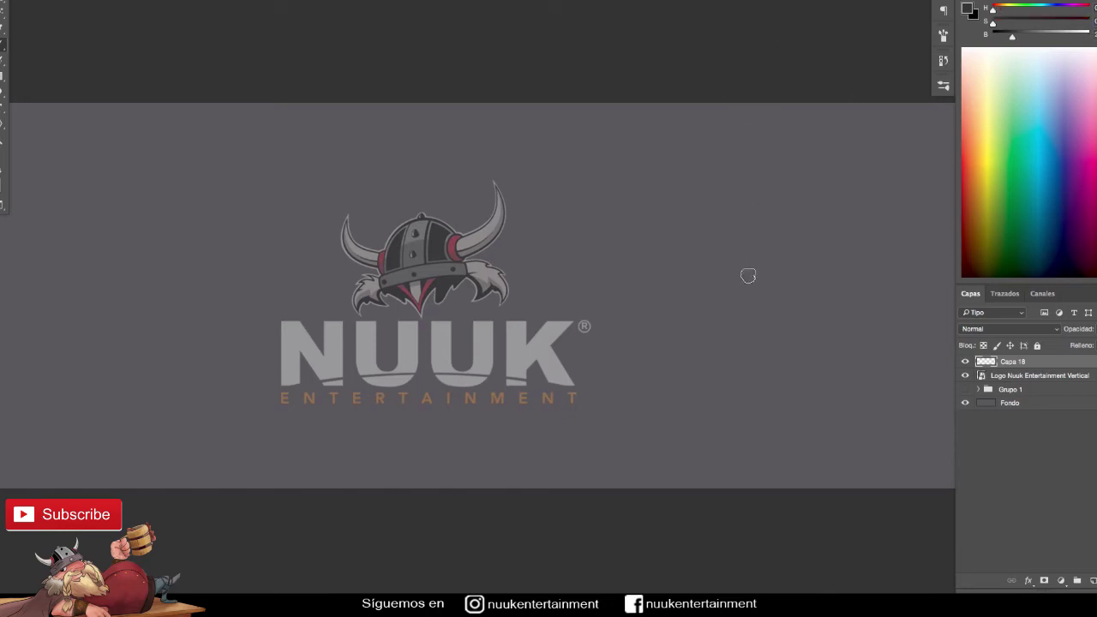
- Make a circular elliptical-marquee selection right of the logo
{"action": "key", "text": "m"}
{"action": "left_click_drag", "start_coordinate": [686, 187], "coordinate": [798, 363]}
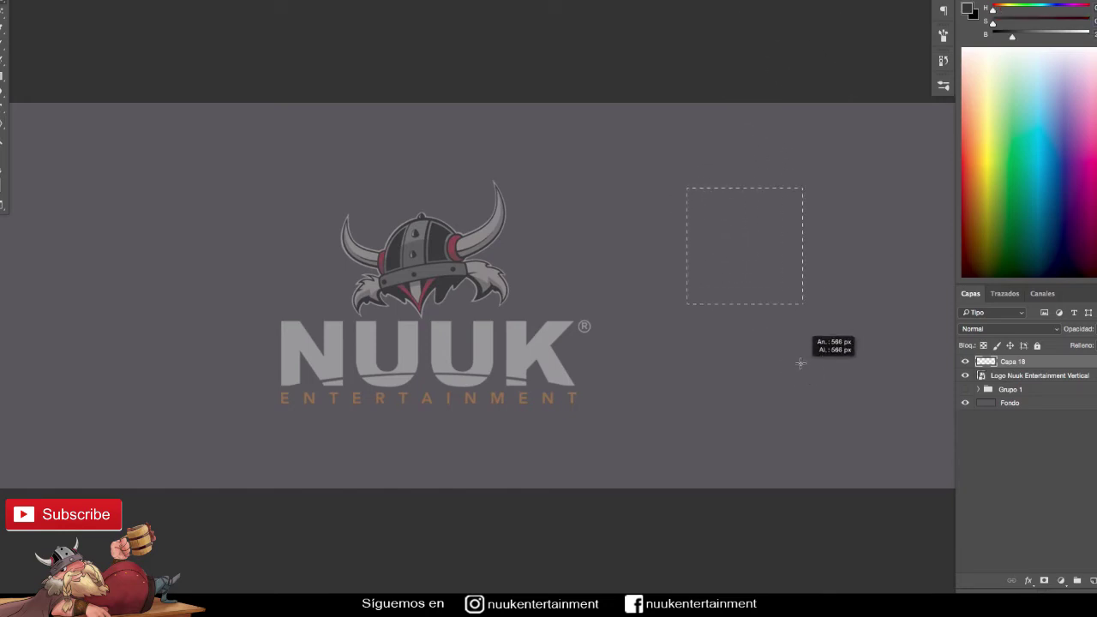
{"action": "left_click", "coordinate": [703, 334]}
{"action": "key", "text": "shift+m"}
{"action": "left_click_drag", "start_coordinate": [689, 235], "coordinate": [816, 423]}
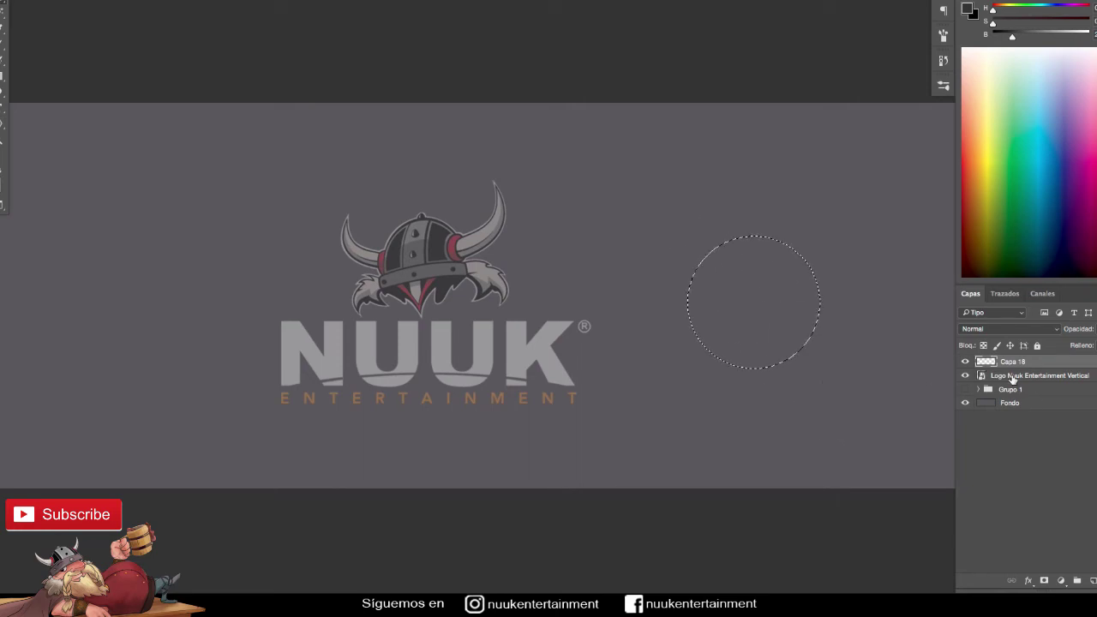
- Fill the circle with light grey, deselect, and add new layer Capa 19
{"action": "key", "text": "alt+BackSpace"}
{"action": "left_click", "coordinate": [1032, 36]}
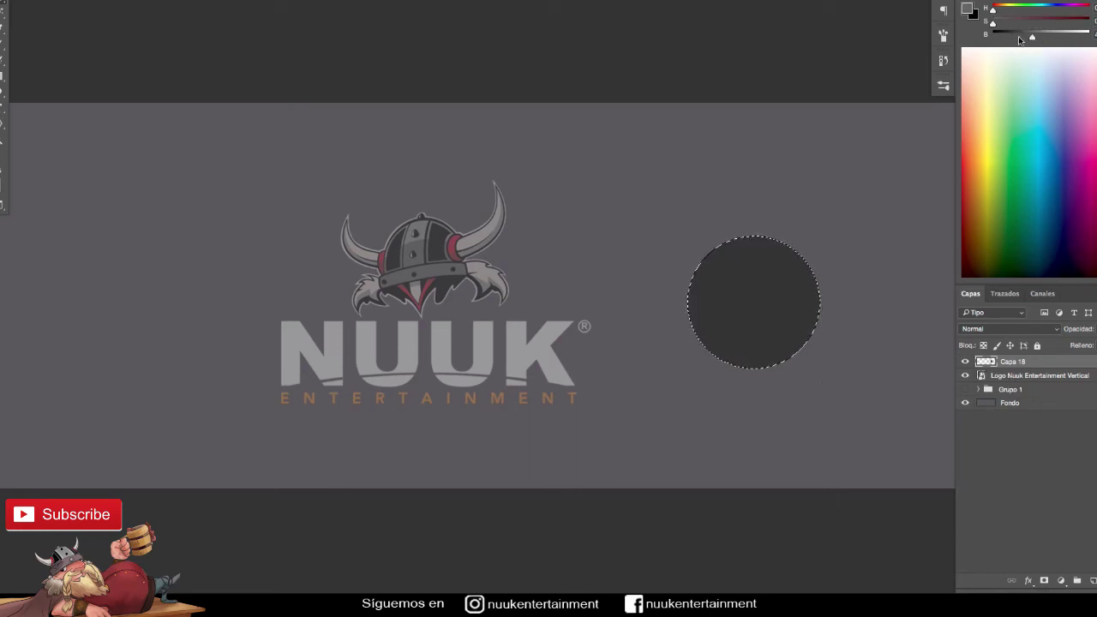
{"action": "key", "text": "alt+BackSpace"}
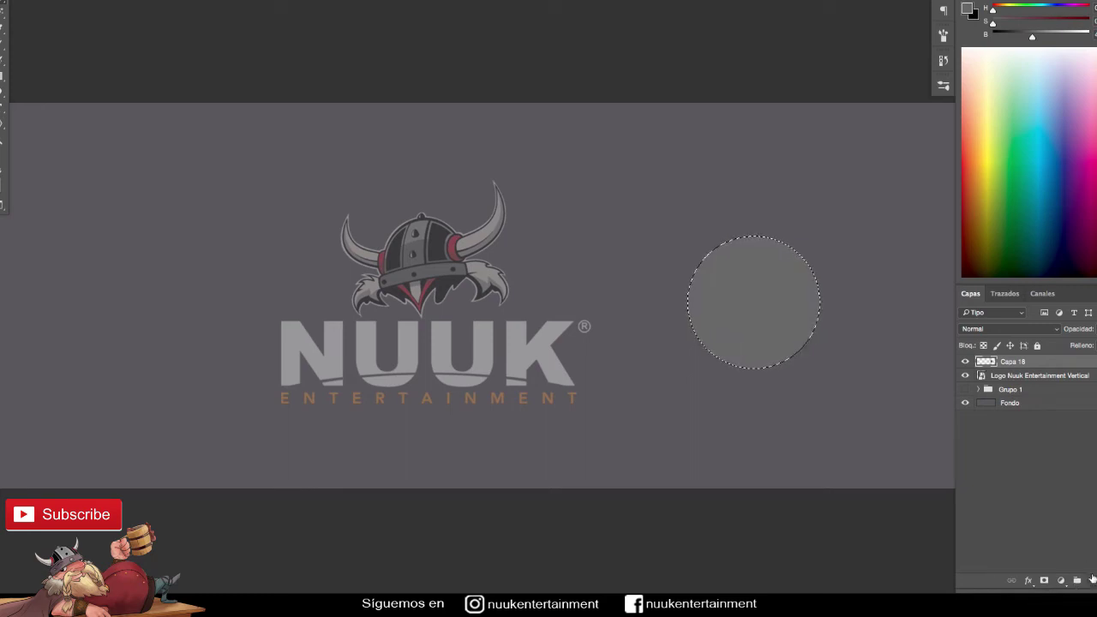
{"action": "key", "text": "ctrl+j"}
{"action": "key", "text": "ctrl+d"}
{"action": "key", "text": "b"}
{"action": "scroll", "coordinate": [812, 319], "scroll_direction": "up", "scroll_amount": 2}
- Center the grey circle, darken the paint colour and enable Shape Dynamics
{"action": "scroll", "coordinate": [813, 319], "scroll_direction": "up", "scroll_amount": 1}
{"action": "left_click_drag", "start_coordinate": [784, 333], "coordinate": [763, 333]}
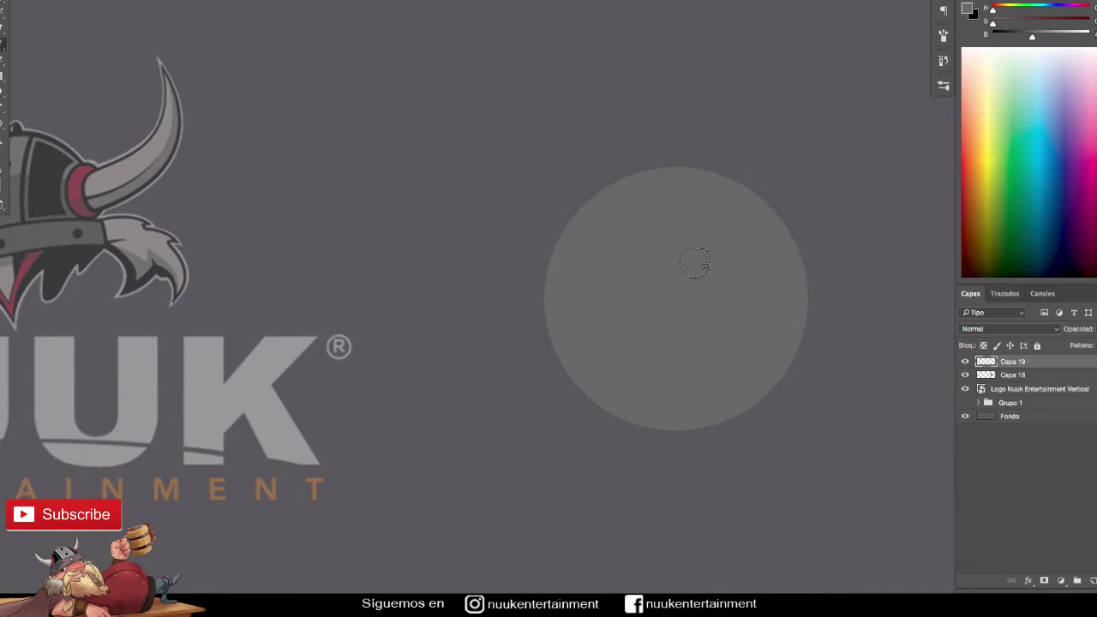
{"action": "left_click_drag", "start_coordinate": [1031, 38], "coordinate": [1015, 38]}
{"action": "key", "text": "F5"}
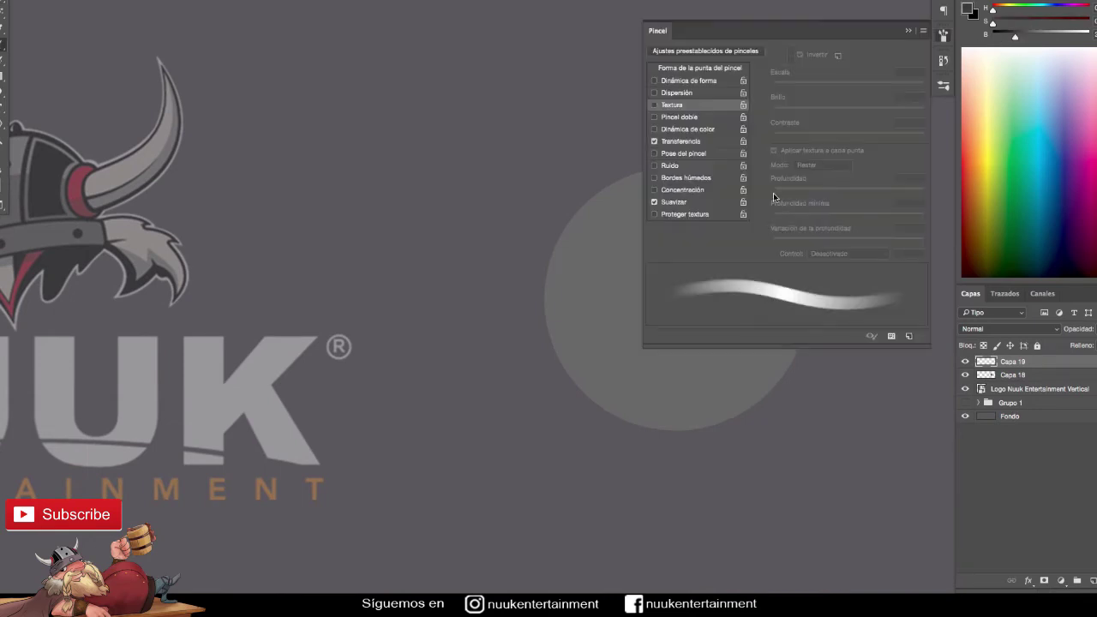
{"action": "left_click", "coordinate": [655, 81]}
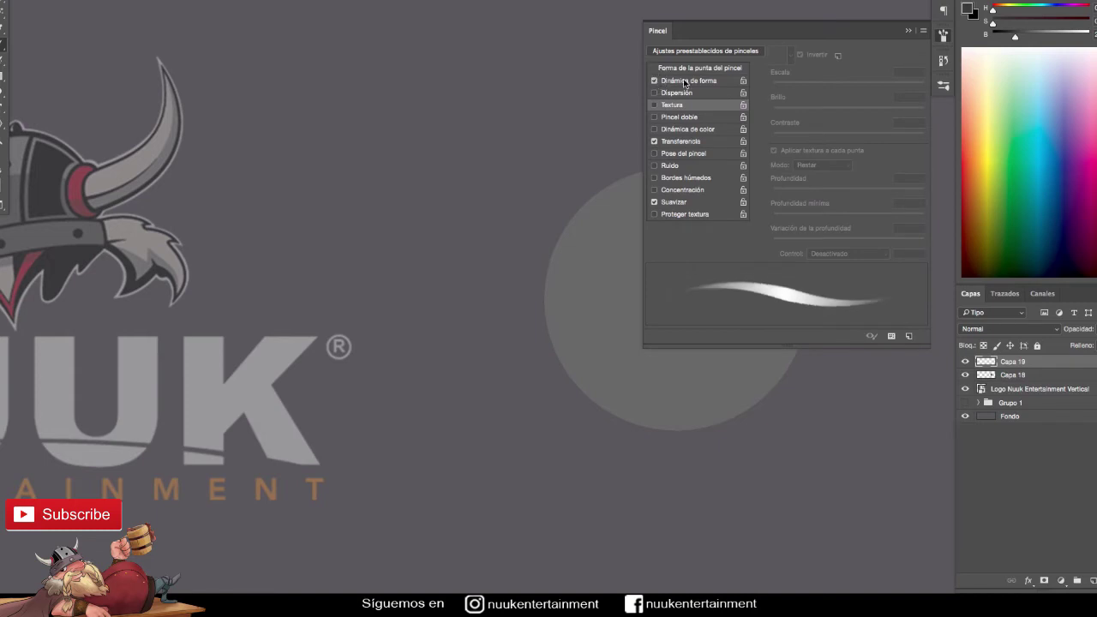
{"action": "key", "text": "F5"}
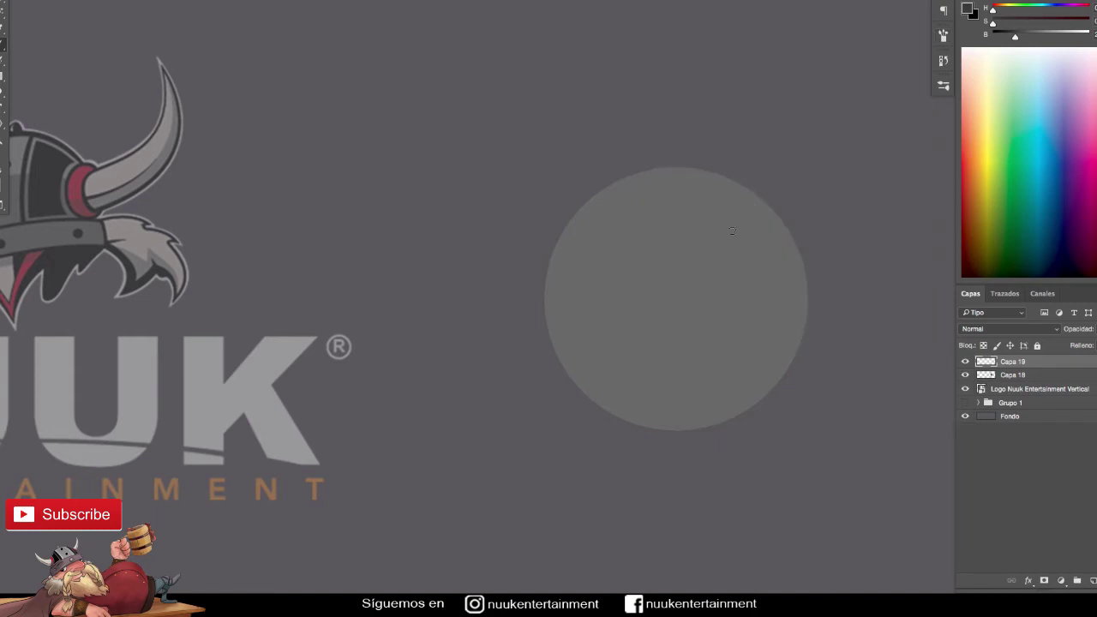
- Paint a tapered dark diagonal scratch across the grey circle
{"action": "left_click", "coordinate": [1000, 38]}
{"action": "left_click_drag", "start_coordinate": [705, 230], "coordinate": [659, 303]}
{"action": "mouse_move", "coordinate": [701, 233]}
{"action": "left_mouse_down"}
{"action": "mouse_move", "coordinate": [677, 283]}
{"action": "mouse_move", "coordinate": [694, 234]}
{"action": "mouse_move", "coordinate": [712, 221]}
{"action": "mouse_move", "coordinate": [682, 275]}
{"action": "left_mouse_up"}
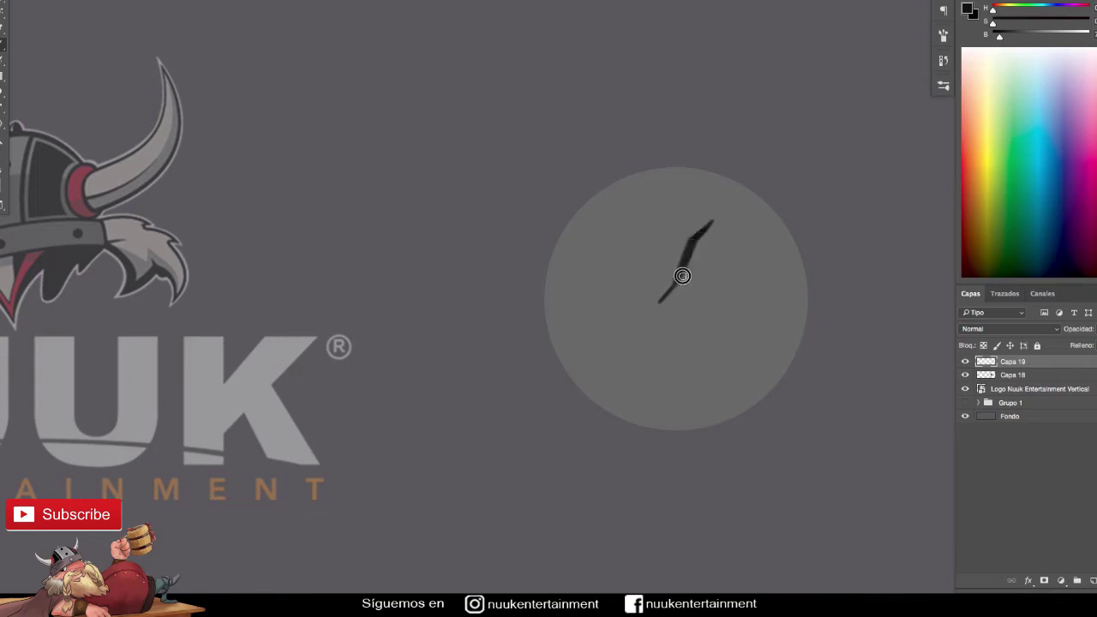
- Refill the circle on Capa 18 with a much darker grey
{"action": "left_click", "coordinate": [1005, 376]}
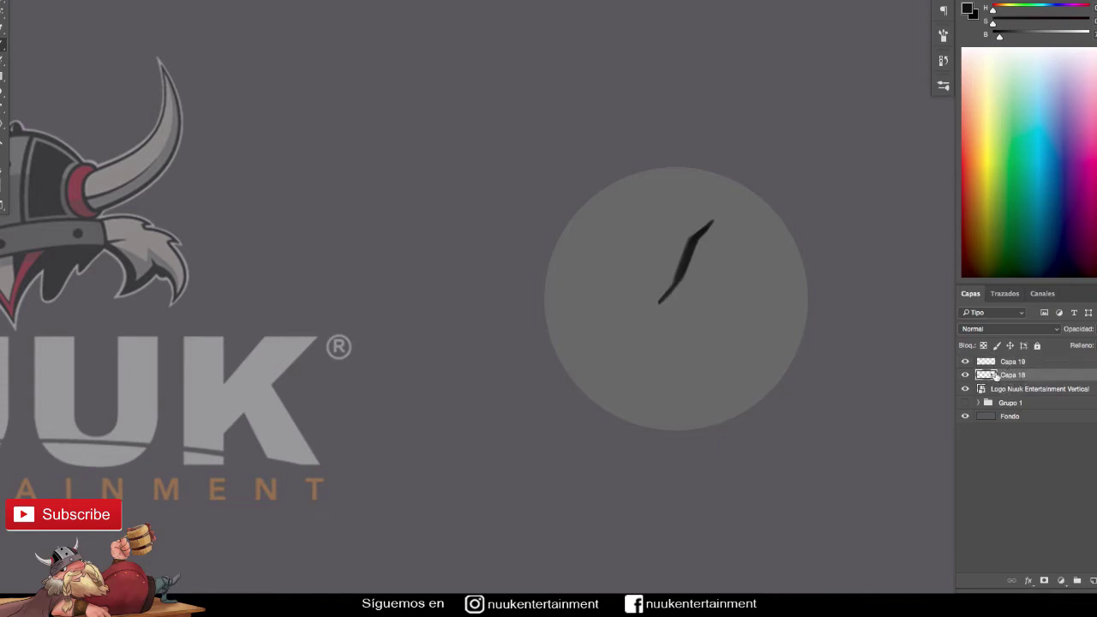
{"action": "left_click", "coordinate": [746, 342], "text": "alt"}
{"action": "left_click_drag", "start_coordinate": [1015, 41], "coordinate": [1010, 36]}
{"action": "key", "text": "alt+shift+BackSpace"}
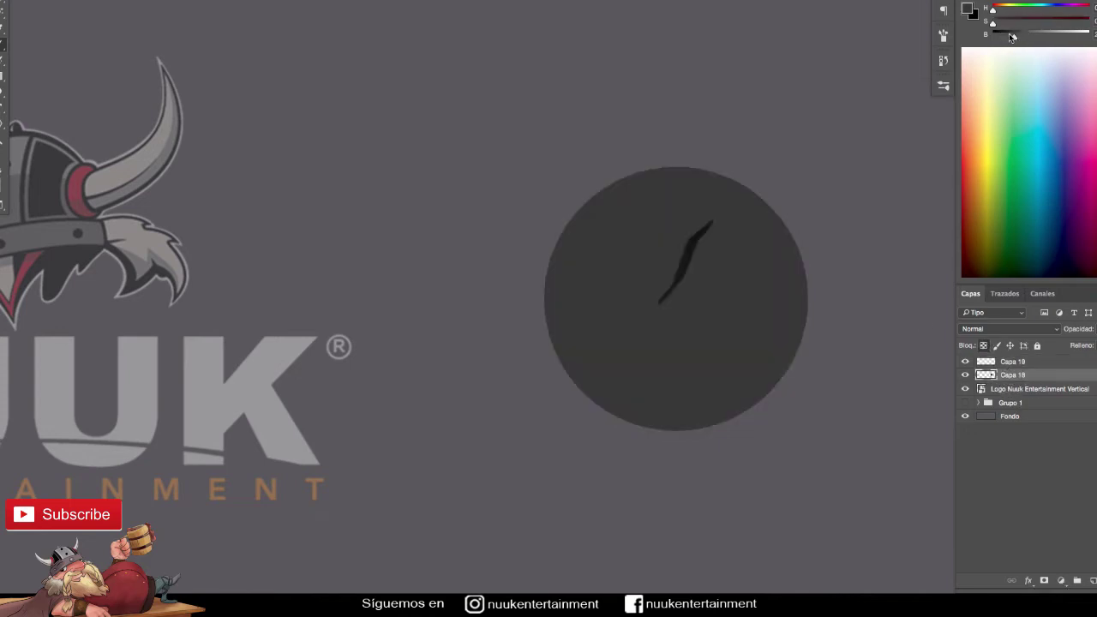
- Lengthen the scratch downward on Capa 19 and adjust the grey
{"action": "left_click", "coordinate": [1012, 361]}
{"action": "left_click_drag", "start_coordinate": [689, 249], "coordinate": [658, 294]}
{"action": "left_click", "coordinate": [1031, 37]}
{"action": "left_click_drag", "start_coordinate": [1031, 37], "coordinate": [1006, 36]}
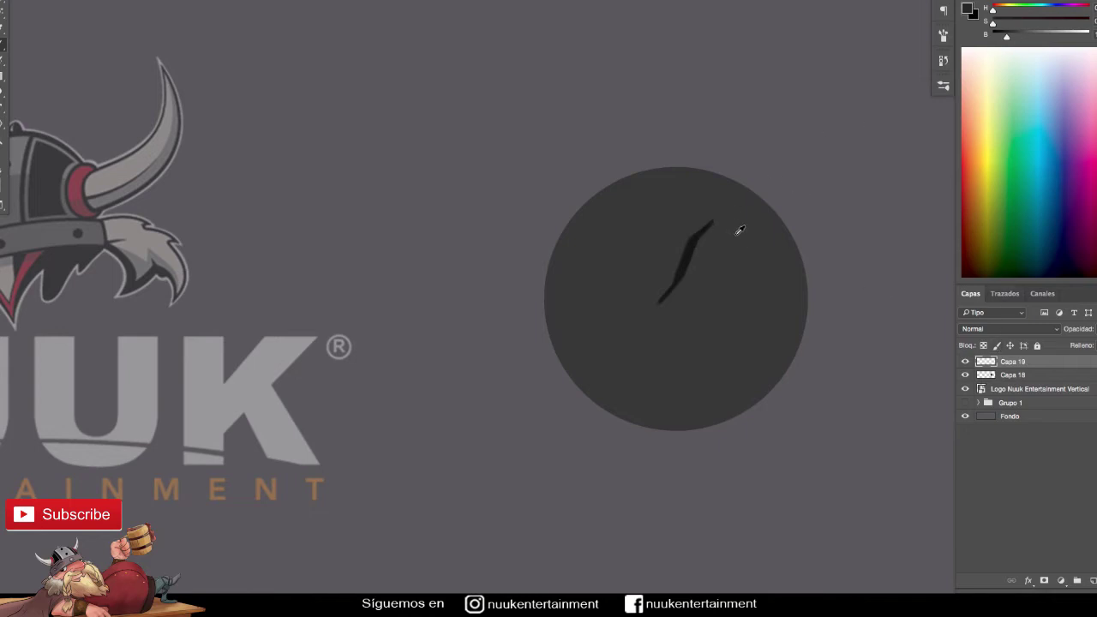
- Paint lighter grey highlights along the scratch's right edge and lower part
{"action": "left_click", "coordinate": [1034, 37]}
{"action": "left_click_drag", "start_coordinate": [709, 225], "coordinate": [685, 278]}
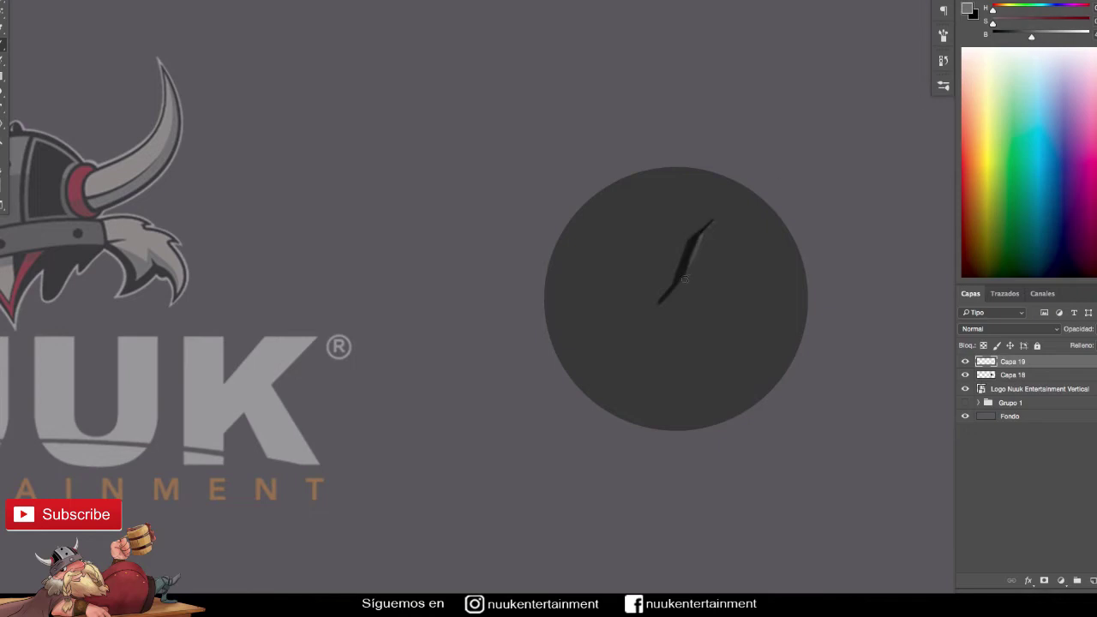
{"action": "left_click_drag", "start_coordinate": [706, 232], "coordinate": [682, 286]}
{"action": "mouse_move", "coordinate": [669, 296]}
{"action": "left_mouse_down"}
{"action": "mouse_move", "coordinate": [683, 279]}
{"action": "mouse_move", "coordinate": [678, 291]}
{"action": "left_mouse_up"}
- Sample the scratch's colours, then widen the helmet sheet's canvas to the right
{"action": "left_click", "coordinate": [687, 240], "text": "alt"}
{"action": "key", "text": "ctrl+d"}
{"action": "left_click", "coordinate": [703, 248], "text": "alt"}
{"action": "scroll", "coordinate": [716, 350], "scroll_direction": "up", "scroll_amount": 2}
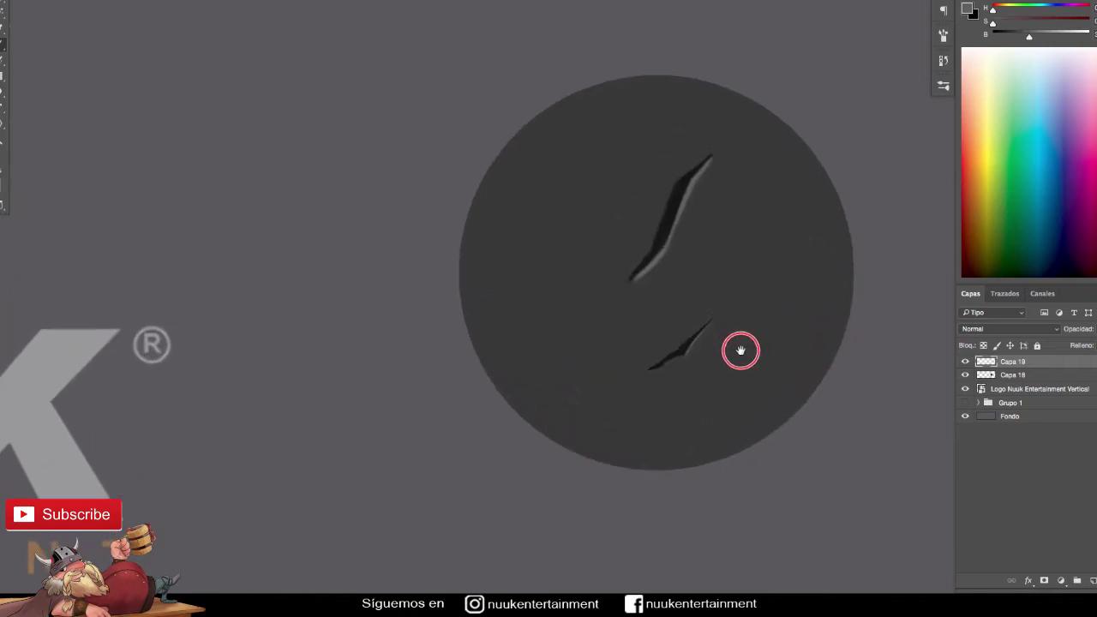
{"action": "mouse_move", "coordinate": [1047, 19]}
{"action": "left_mouse_down"}
{"action": "mouse_move", "coordinate": [1089, 19]}
{"action": "mouse_move", "coordinate": [1051, 32]}
{"action": "left_mouse_up"}
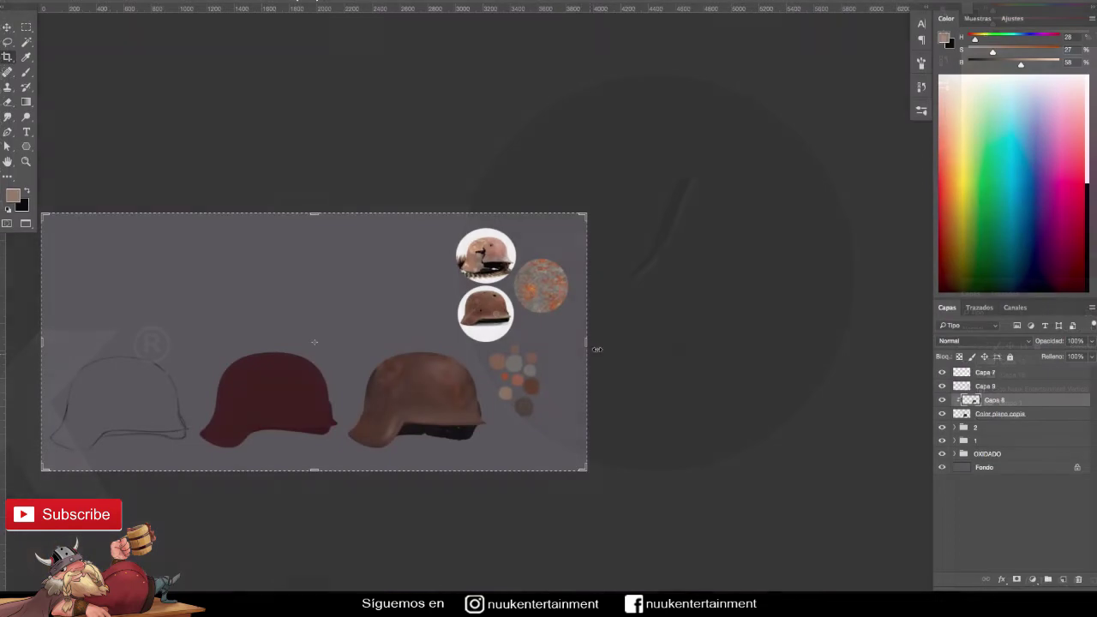
{"action": "left_click_drag", "start_coordinate": [598, 349], "coordinate": [674, 335]}
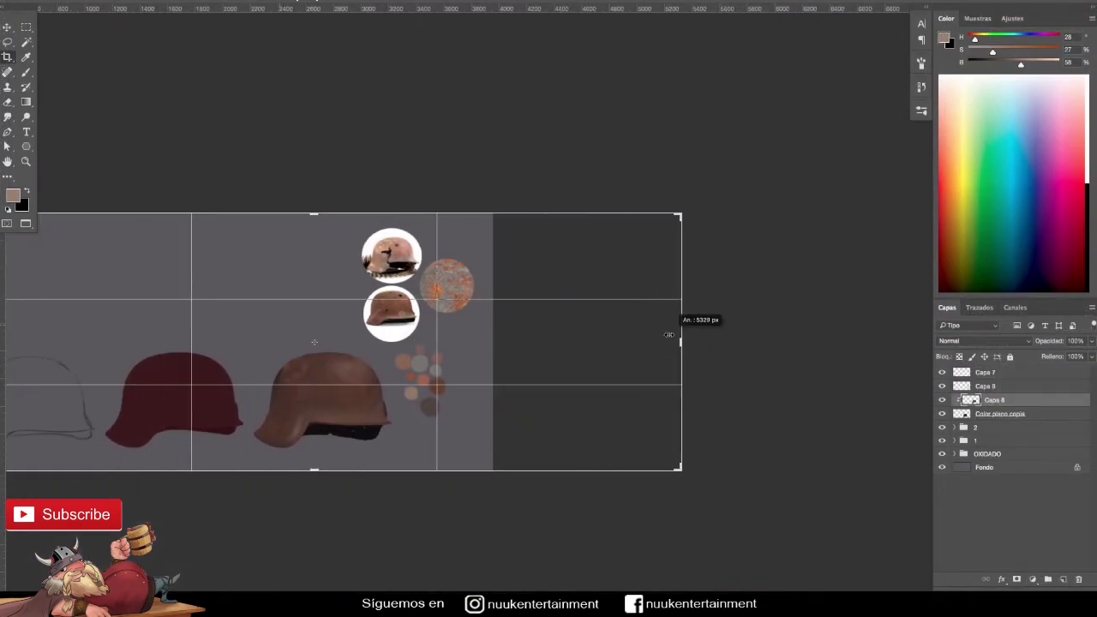
- Commit the wider canvas and fill the new area of Fondo with grey
{"action": "key", "text": "Return"}
{"action": "key", "text": "b"}
{"action": "left_click", "coordinate": [986, 463]}
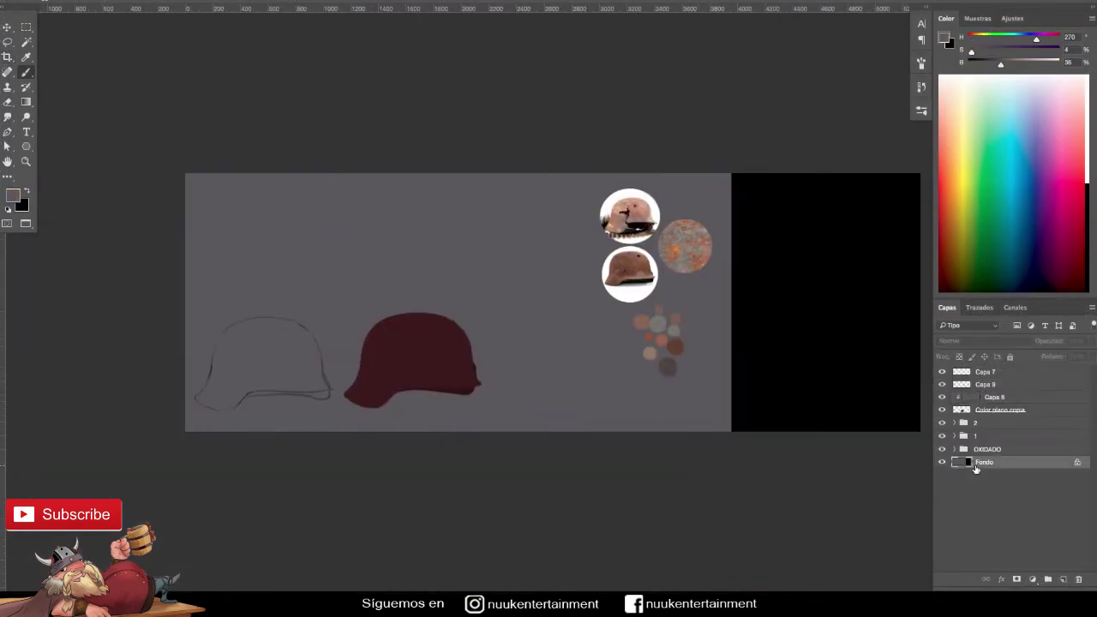
{"action": "key", "text": "alt+BackSpace"}
{"action": "left_click_drag", "start_coordinate": [740, 410], "coordinate": [727, 418]}
{"action": "scroll", "coordinate": [727, 418], "scroll_direction": "up", "scroll_amount": 2}
- Rename Capa 9 to COLOR and move the colour swatch dots beside the rust texture
{"action": "double_click", "coordinate": [985, 384]}
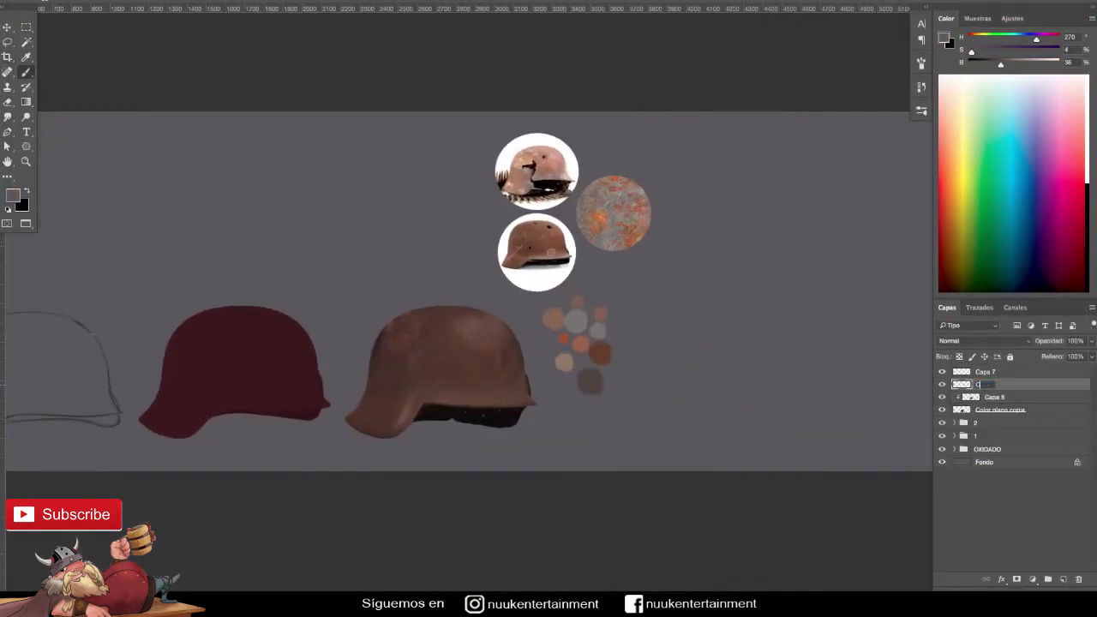
{"action": "type", "text": "COLOR"}
{"action": "key", "text": "v"}
{"action": "left_click_drag", "start_coordinate": [586, 357], "coordinate": [720, 233]}
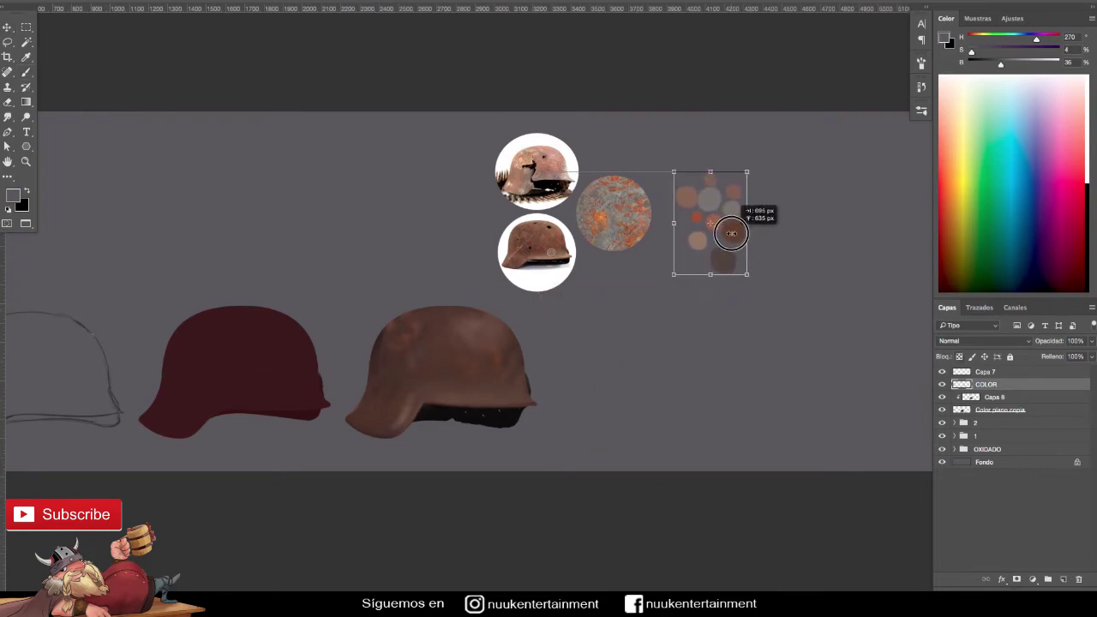
{"action": "scroll", "coordinate": [684, 392], "scroll_direction": "up", "scroll_amount": 2}
- Group the rusty helmet layers as '3' and duplicate the group to the right
{"action": "left_click", "coordinate": [943, 410]}
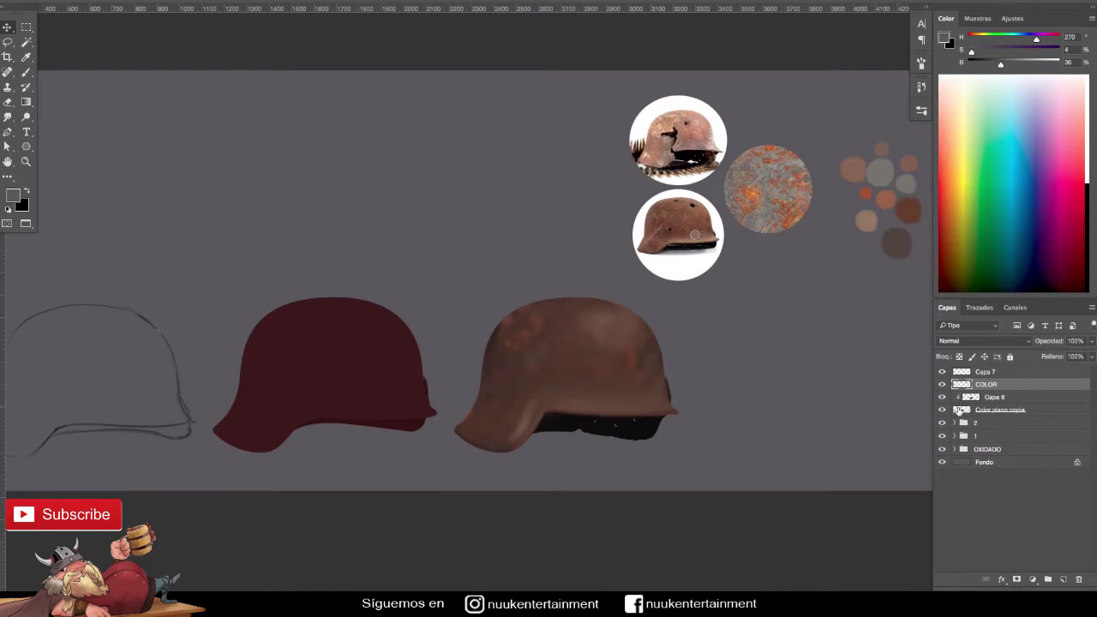
{"action": "left_click", "coordinate": [959, 410]}
{"action": "key", "text": "ctrl+g"}
{"action": "double_click", "coordinate": [995, 398]}
{"action": "type", "text": "3"}
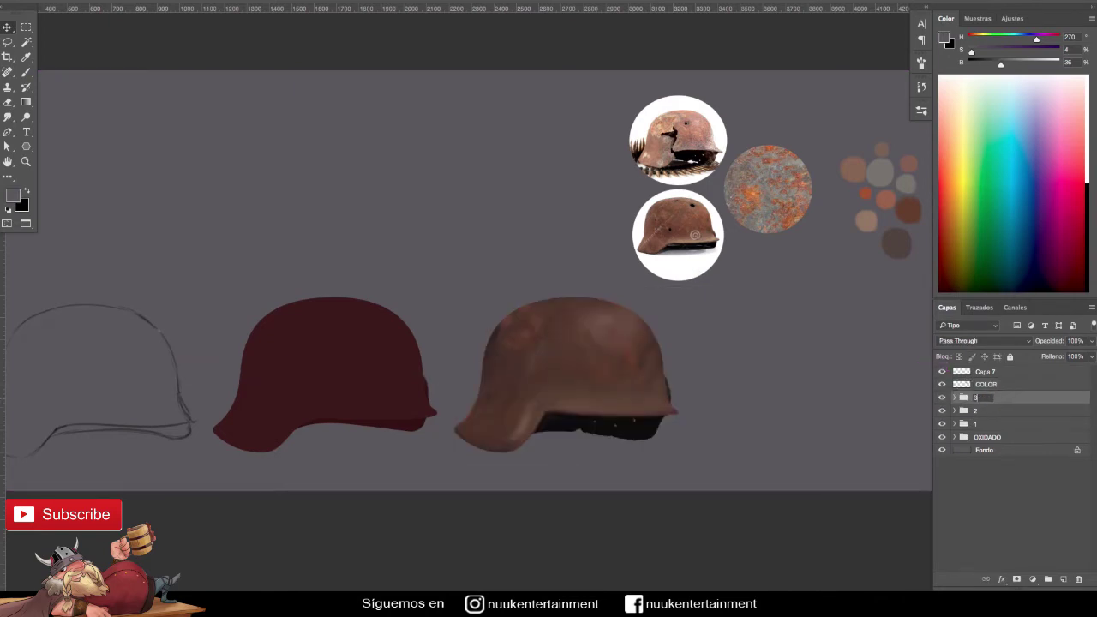
{"action": "left_click_drag", "start_coordinate": [601, 422], "coordinate": [806, 423]}
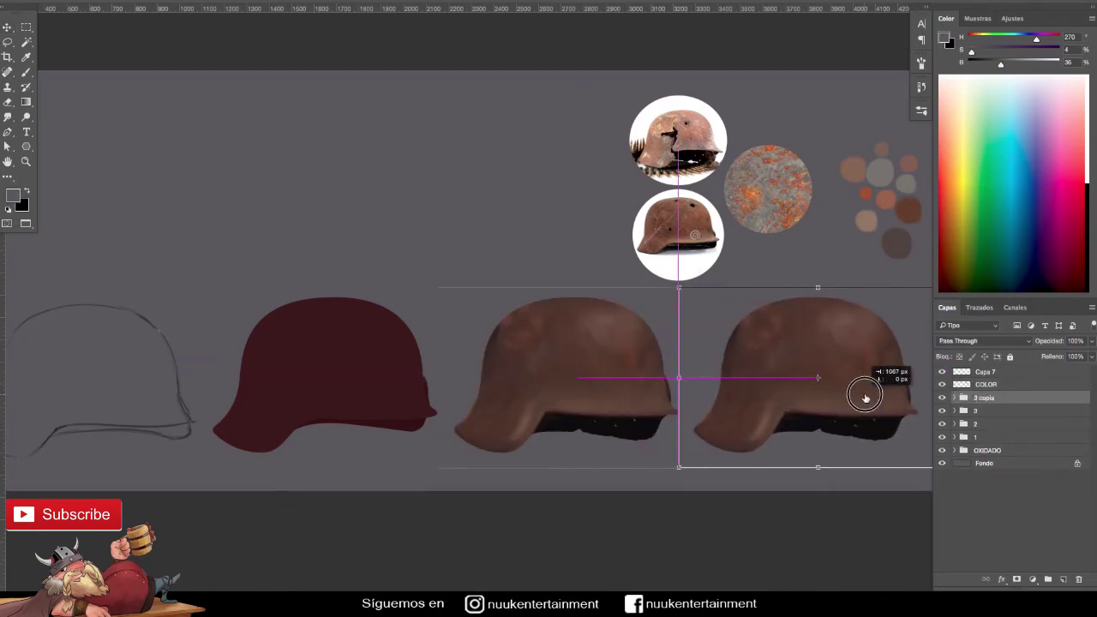
- Draw white curved arrows on Capa 7 from the sketch toward the references
{"action": "scroll", "coordinate": [806, 422], "scroll_direction": "down", "scroll_amount": 2}
{"action": "scroll", "coordinate": [674, 444], "scroll_direction": "right", "scroll_amount": 2}
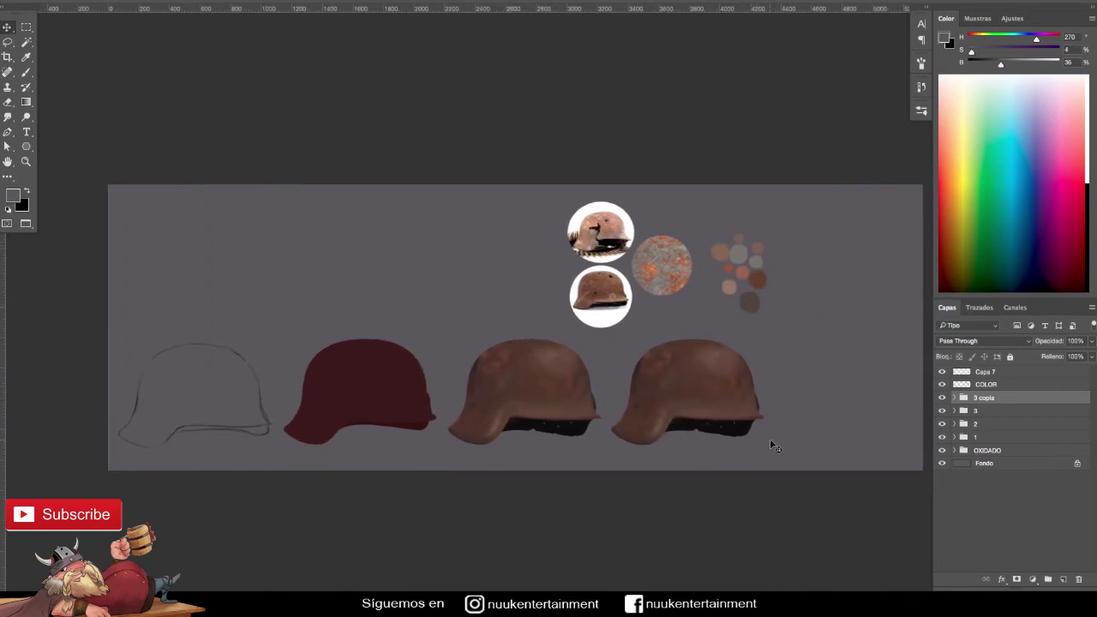
{"action": "left_click", "coordinate": [969, 372]}
{"action": "key", "text": "b"}
{"action": "key", "text": "d"}
{"action": "key", "text": "x"}
{"action": "left_click_drag", "start_coordinate": [223, 346], "coordinate": [518, 267]}
{"action": "key", "text": "ctrl+z"}
{"action": "key", "text": "F5"}
{"action": "key", "text": "F5"}
{"action": "left_click_drag", "start_coordinate": [244, 343], "coordinate": [543, 284]}
{"action": "left_click_drag", "start_coordinate": [246, 344], "coordinate": [683, 299]}
{"action": "scroll", "coordinate": [765, 365], "scroll_direction": "down", "scroll_amount": 2}
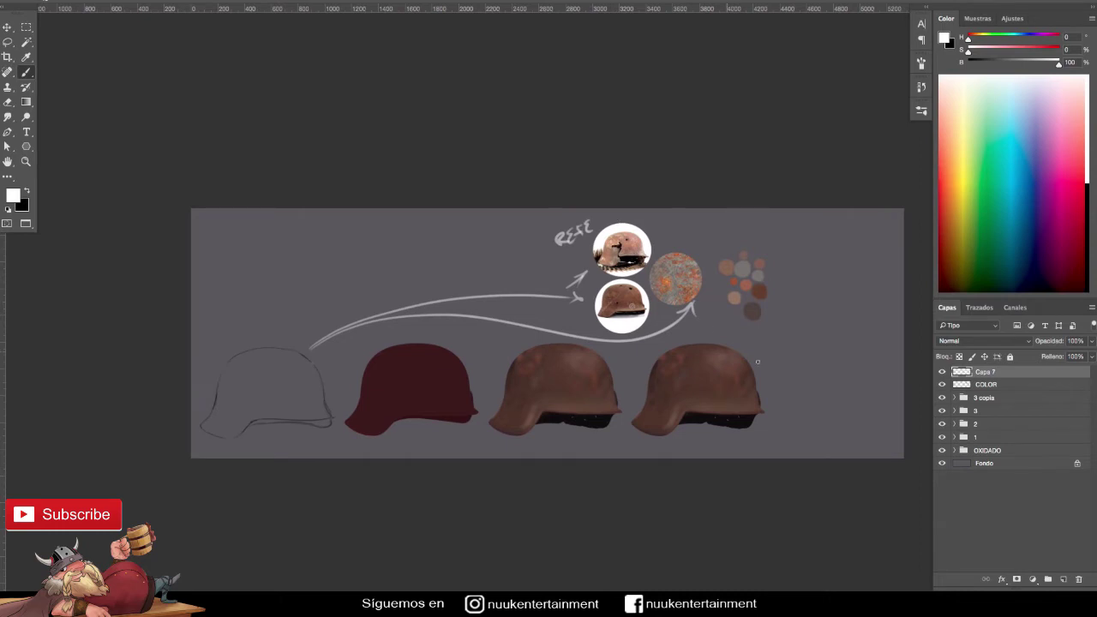
{"action": "scroll", "coordinate": [725, 348], "scroll_direction": "right", "scroll_amount": 2}
{"action": "scroll", "coordinate": [743, 392], "scroll_direction": "up", "scroll_amount": 3}
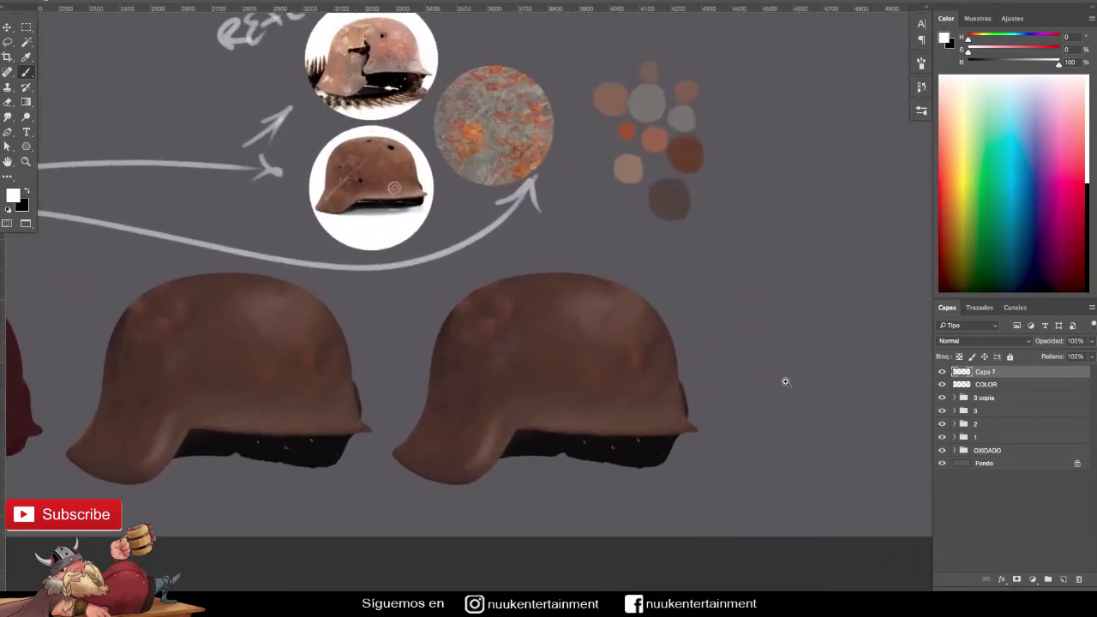
{"action": "double_click", "coordinate": [986, 398]}
{"action": "left_click", "coordinate": [998, 413]}
{"action": "left_click", "coordinate": [986, 437], "text": "shift"}
{"action": "right_click", "coordinate": [977, 412]}
{"action": "left_click", "coordinate": [969, 453]}
{"action": "left_click", "coordinate": [1011, 356]}
{"action": "left_click", "coordinate": [955, 397]}
{"action": "left_click", "coordinate": [1004, 411]}
{"action": "key", "text": "F5"}
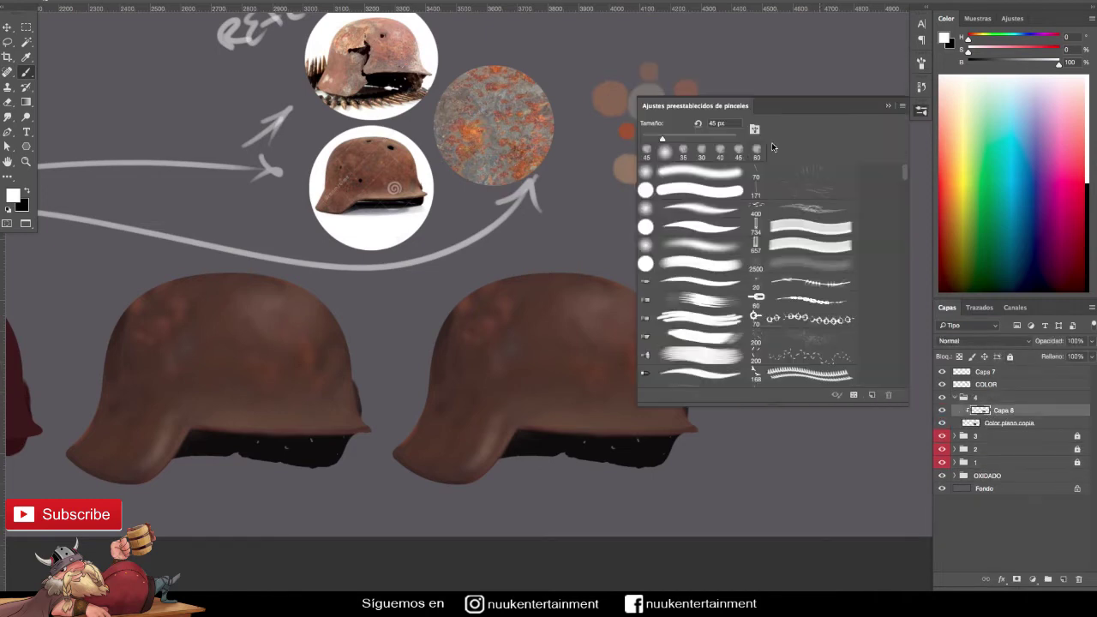
{"action": "key", "text": "F5"}
{"action": "key", "text": "Tab"}
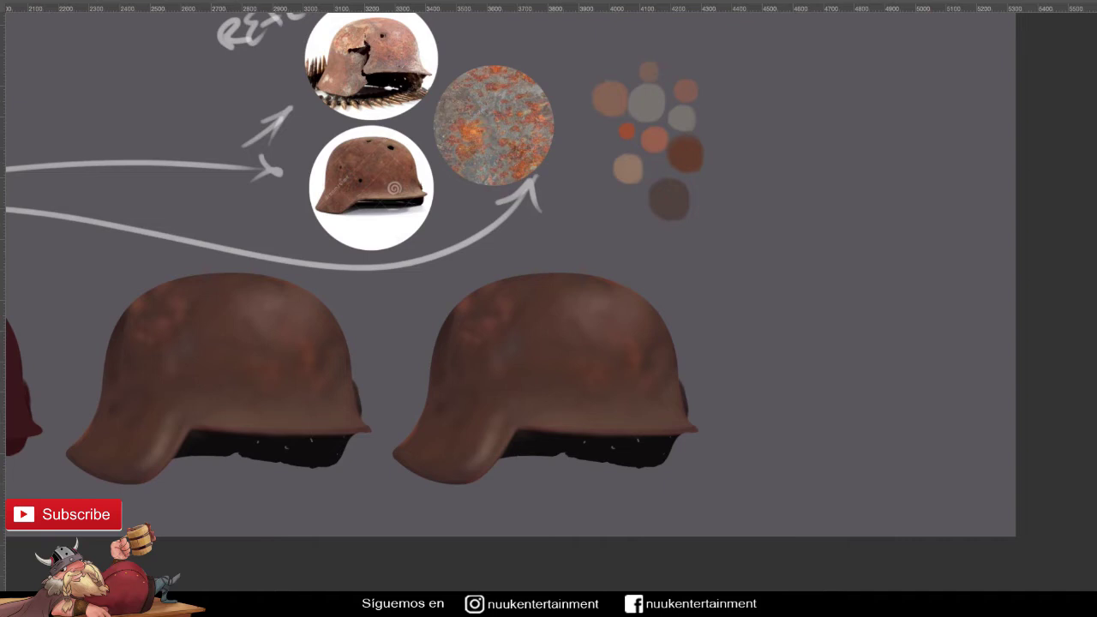
{"action": "key", "text": "Tab"}
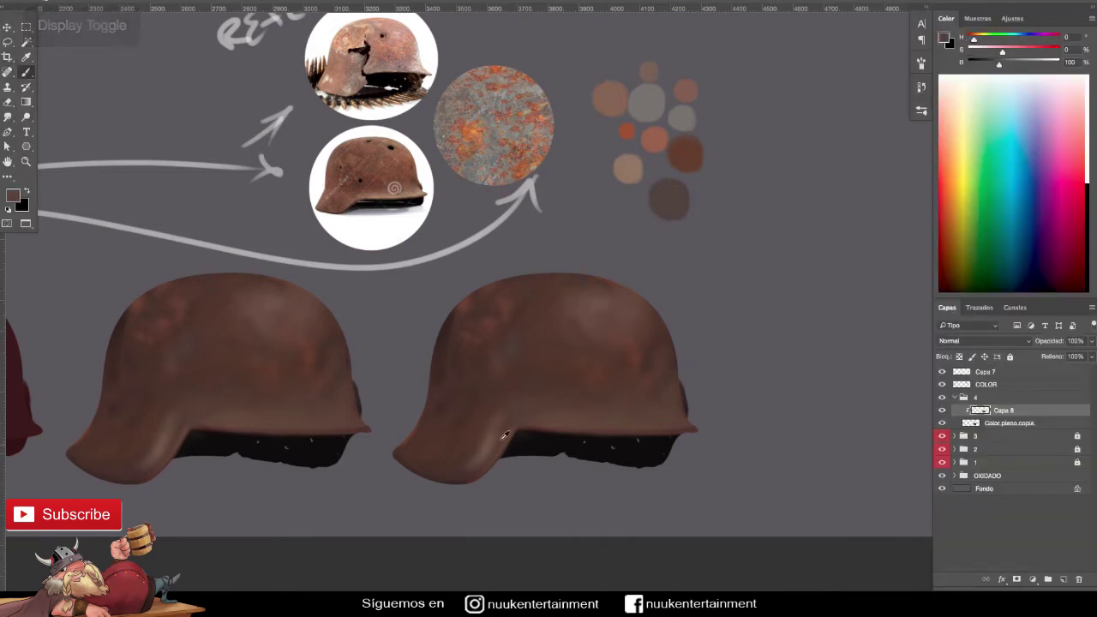
{"action": "key", "text": "Tab"}
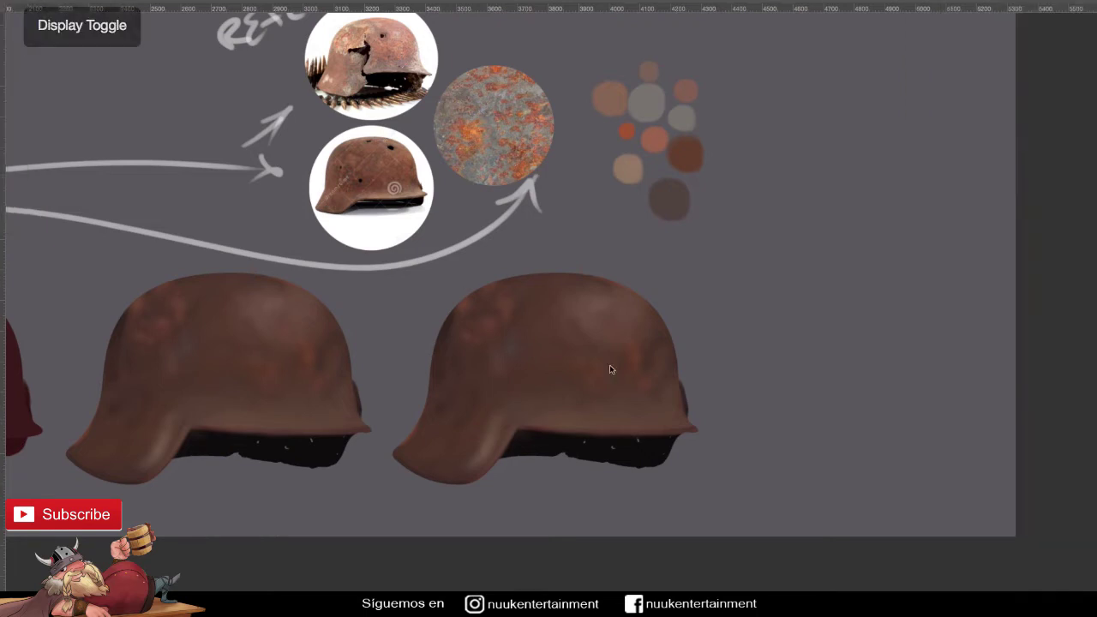
{"action": "key", "text": "Tab"}
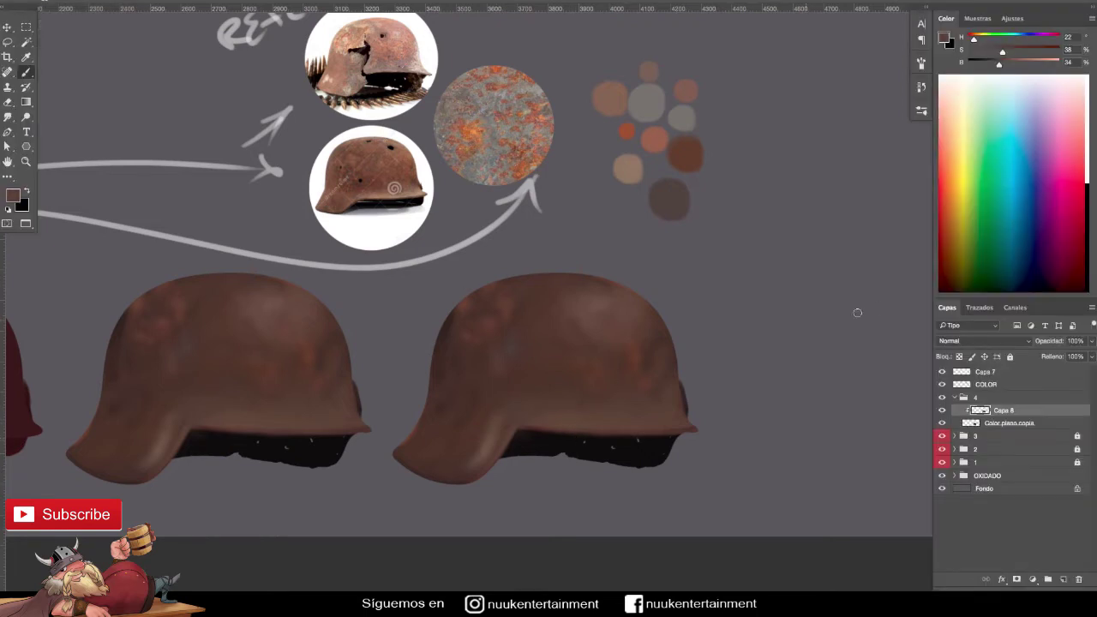
- Enable brush Texture in Restar mode and raise its scale and brightness
{"action": "left_click", "coordinate": [921, 63]}
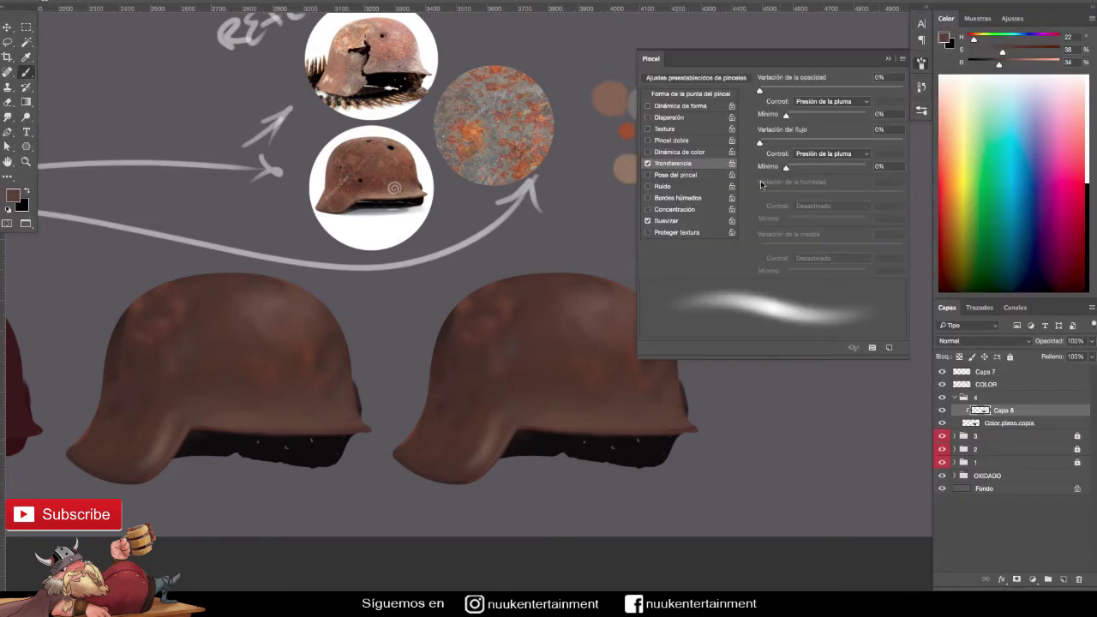
{"action": "left_click", "coordinate": [664, 128]}
{"action": "left_click", "coordinate": [806, 185]}
{"action": "left_click", "coordinate": [802, 116]}
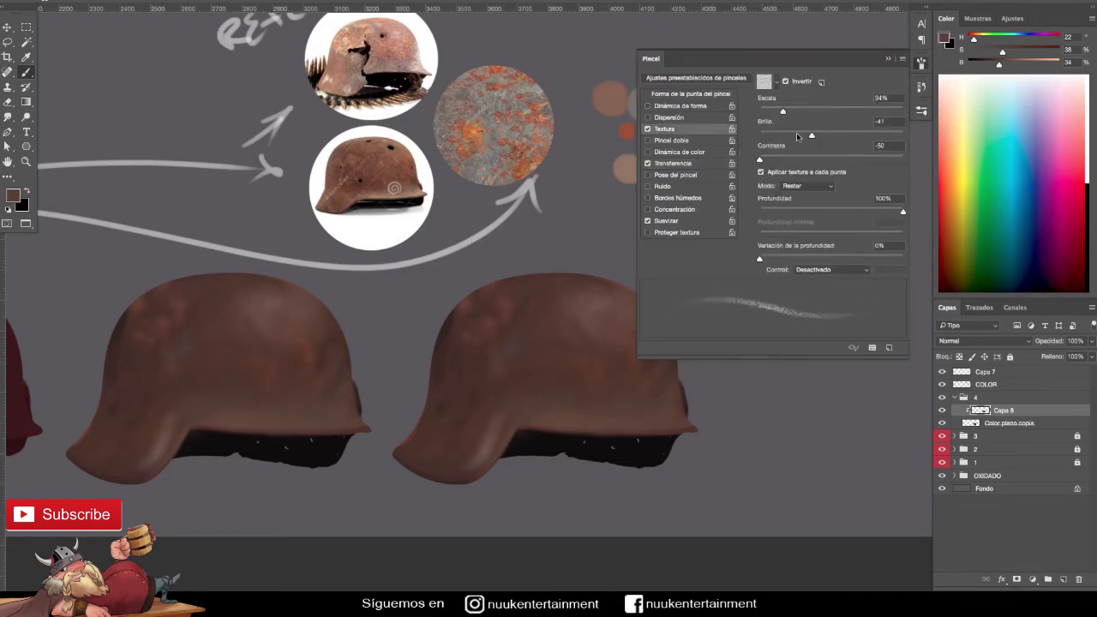
{"action": "left_click", "coordinate": [648, 129]}
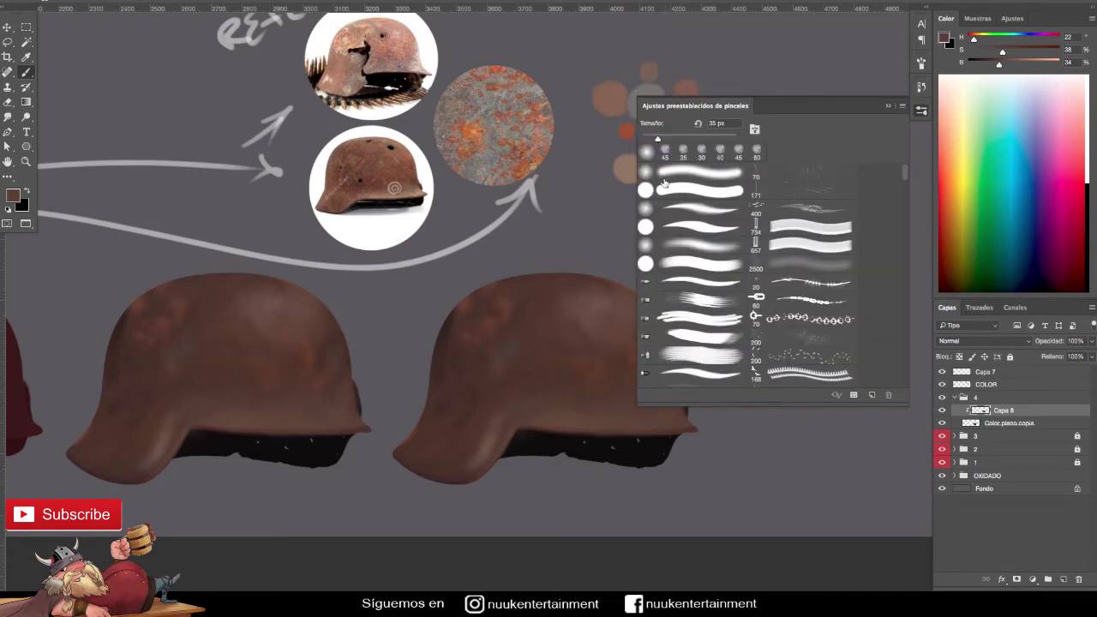
{"action": "left_click", "coordinate": [681, 131]}
{"action": "left_click", "coordinate": [811, 185]}
{"action": "left_click", "coordinate": [802, 116]}
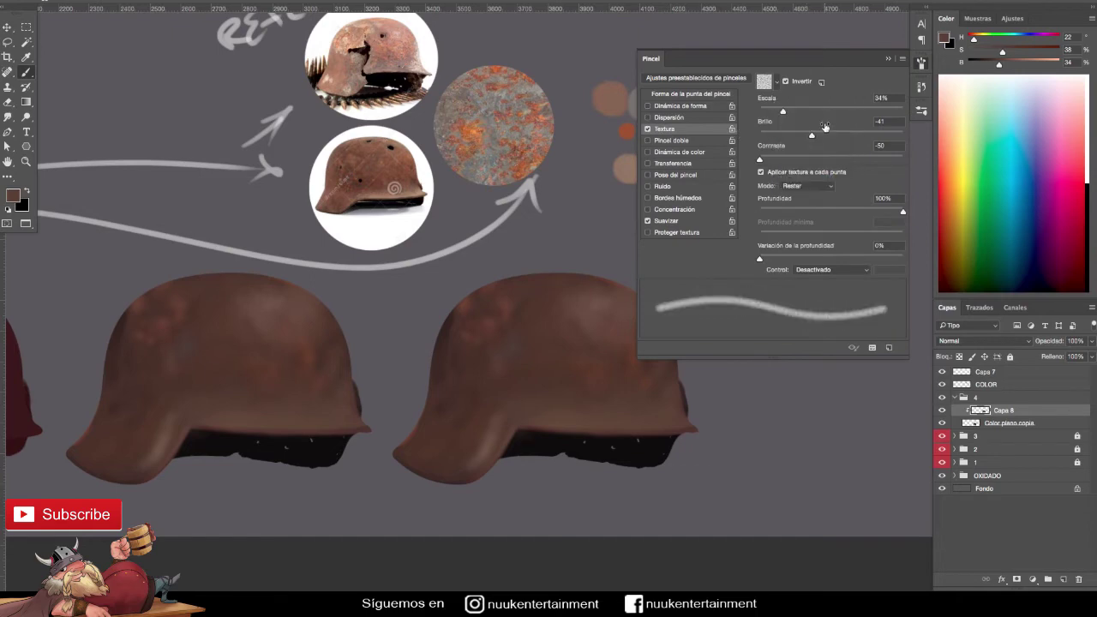
{"action": "left_click_drag", "start_coordinate": [779, 114], "coordinate": [830, 135]}
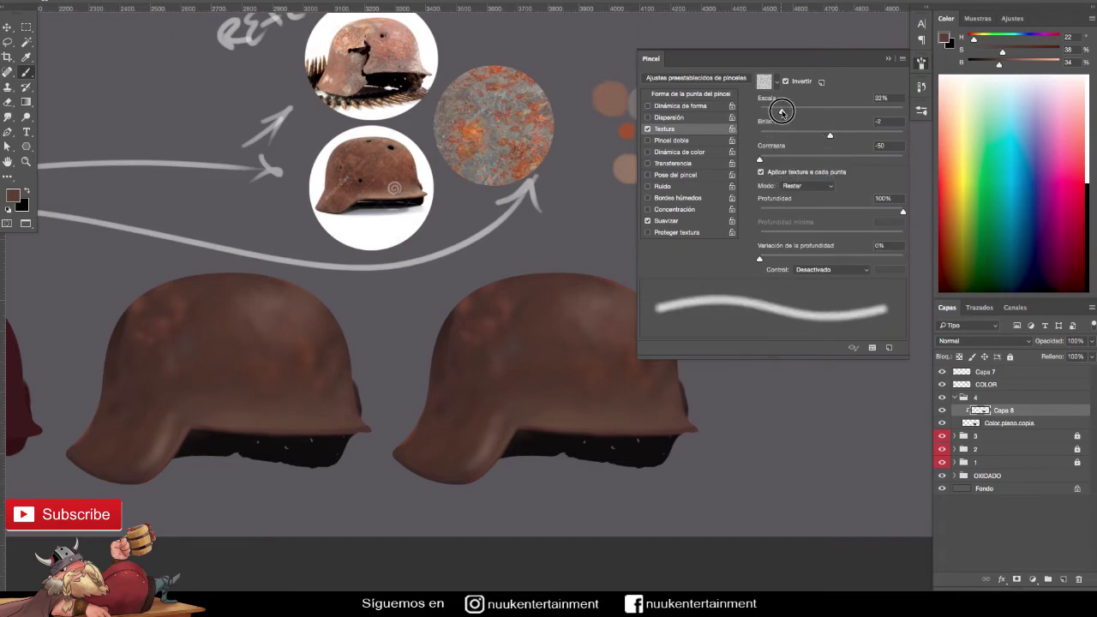
{"action": "key", "text": "F5"}
- Paint near-black shading along the right helmet's lower brim
{"action": "key", "text": "x"}
{"action": "left_click_drag", "start_coordinate": [490, 450], "coordinate": [463, 403]}
{"action": "key", "text": "ctrl+z"}
{"action": "key", "text": "F5"}
{"action": "key", "text": "F5"}
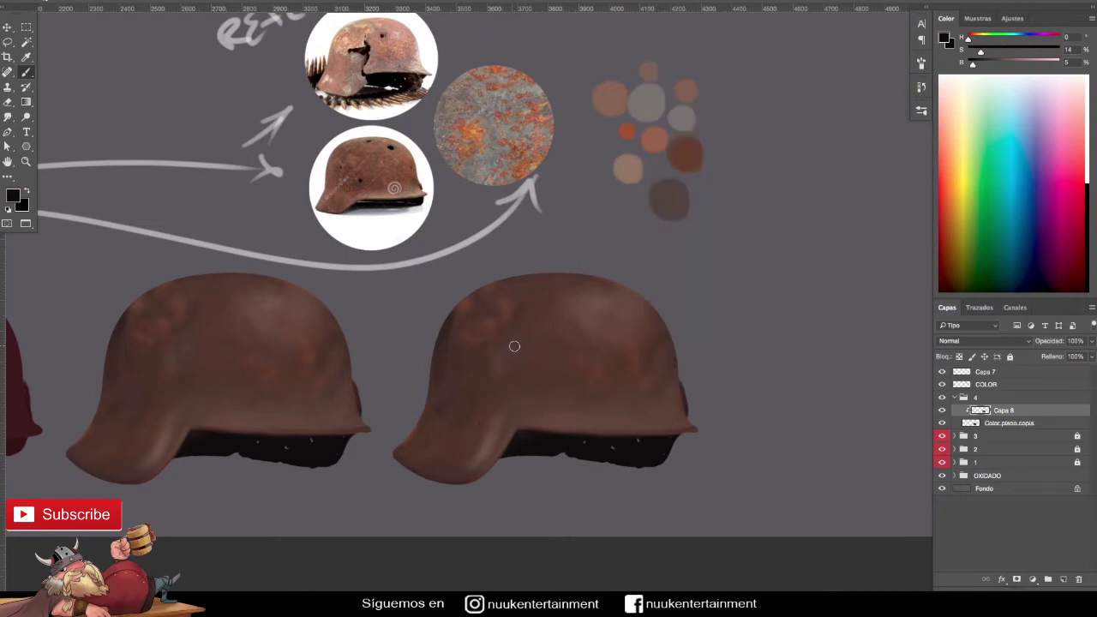
{"action": "mouse_move", "coordinate": [468, 455]}
{"action": "left_mouse_down"}
{"action": "mouse_move", "coordinate": [421, 456]}
{"action": "mouse_move", "coordinate": [484, 470]}
{"action": "left_mouse_up"}
- Resize the brush and sample rust and darker browns from the helmet
{"action": "key", "text": "bracketright"}
{"action": "key", "text": "bracketright"}
{"action": "key", "text": "bracketright"}
{"action": "left_click", "coordinate": [554, 385], "text": "alt"}
{"action": "key", "text": "bracketleft"}
{"action": "key", "text": "bracketleft"}
{"action": "left_click", "coordinate": [672, 382], "text": "alt"}
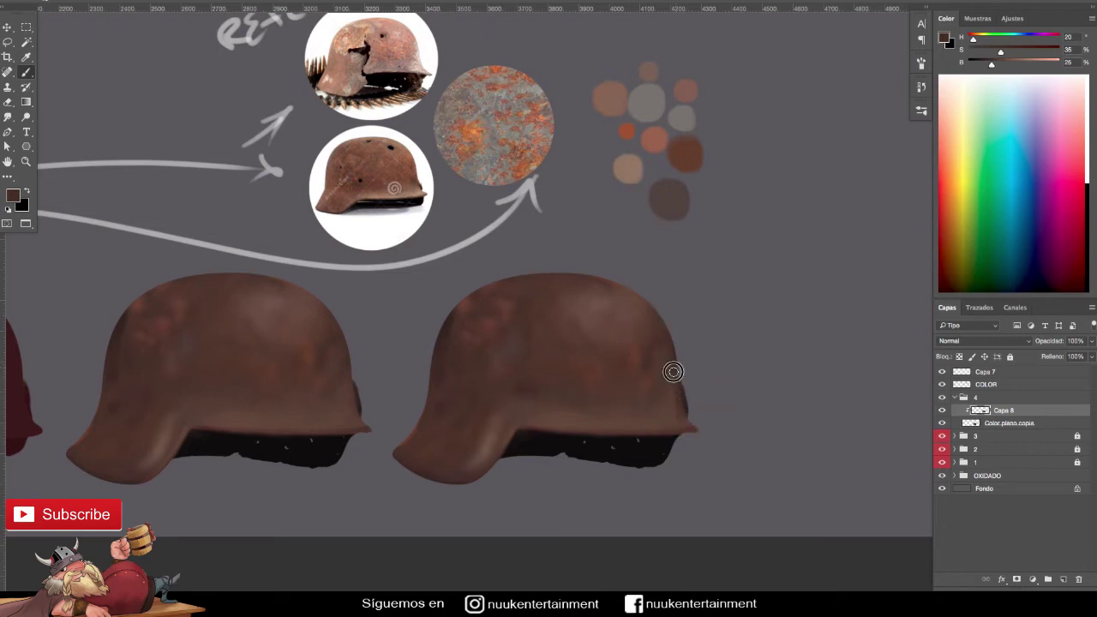
- Add a new layer above the rust layer and pick a textured brush preset
{"action": "scroll", "coordinate": [743, 394], "scroll_direction": "up", "scroll_amount": 2}
{"action": "left_click", "coordinate": [1063, 580]}
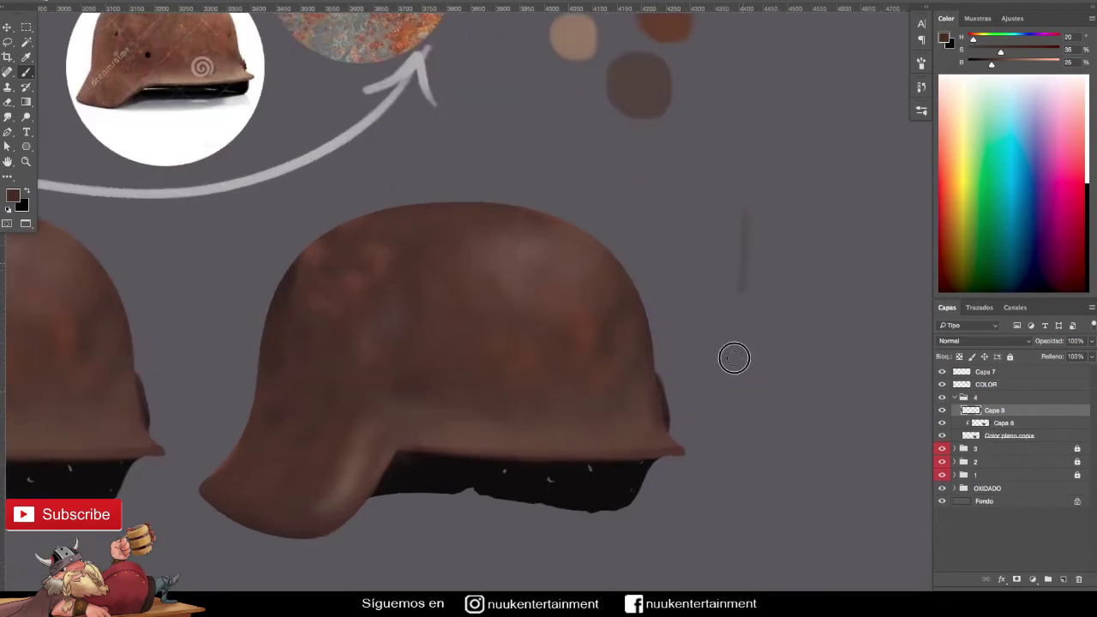
{"action": "key", "text": "F5"}
{"action": "left_click", "coordinate": [878, 120]}
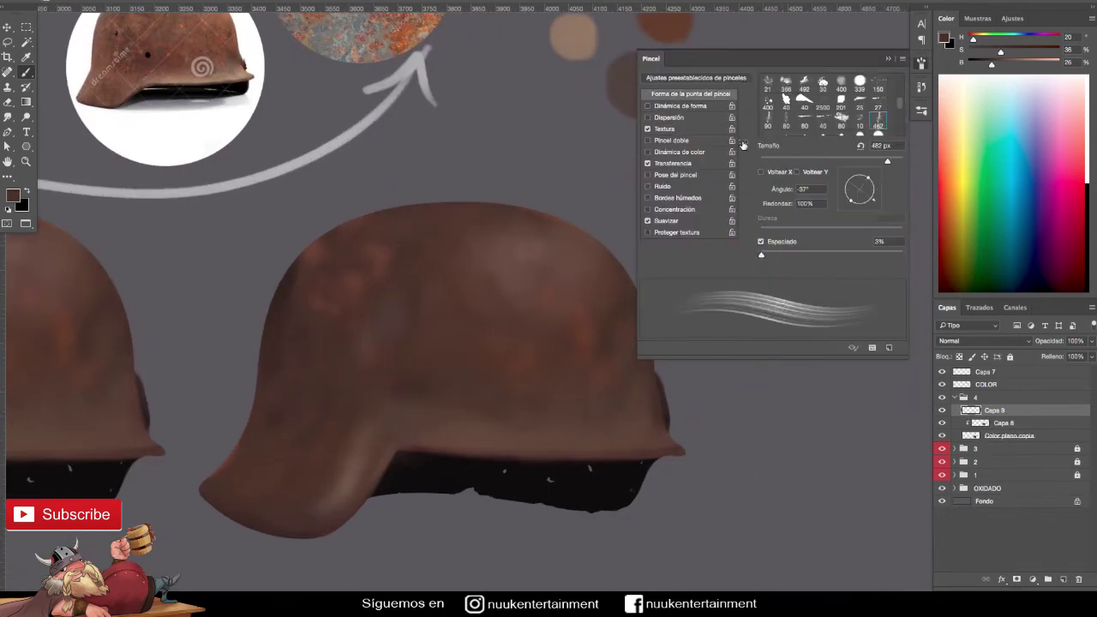
{"action": "left_click", "coordinate": [665, 129]}
{"action": "left_click", "coordinate": [691, 94]}
{"action": "key", "text": "F5"}
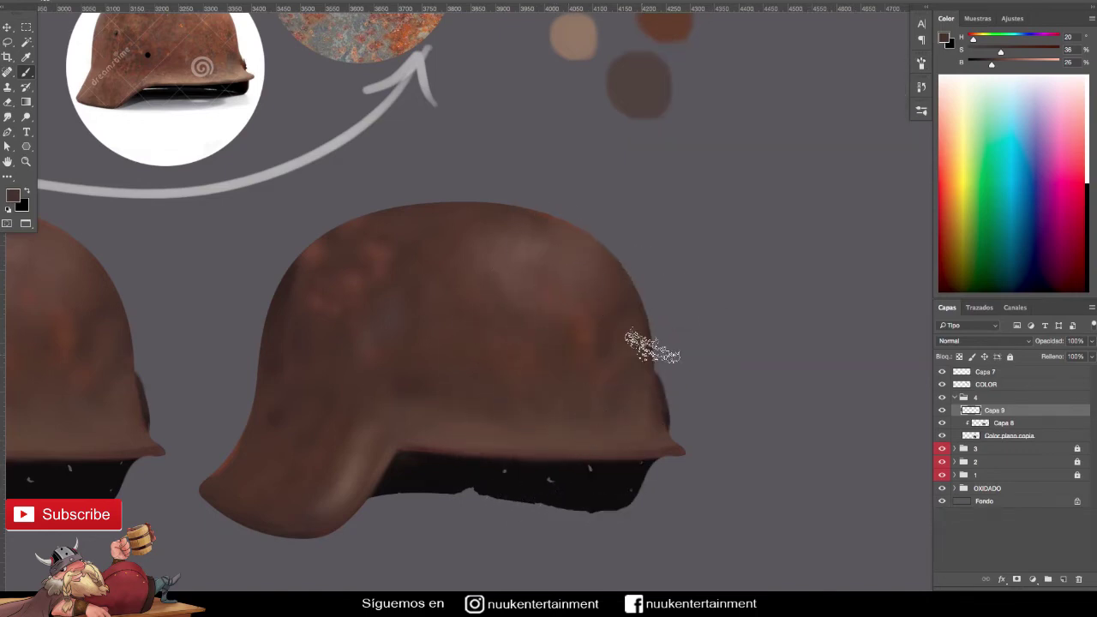
- Clip the new layer to the rust layer and sample browns from the helmet
{"action": "key", "text": "ctrl+alt+g"}
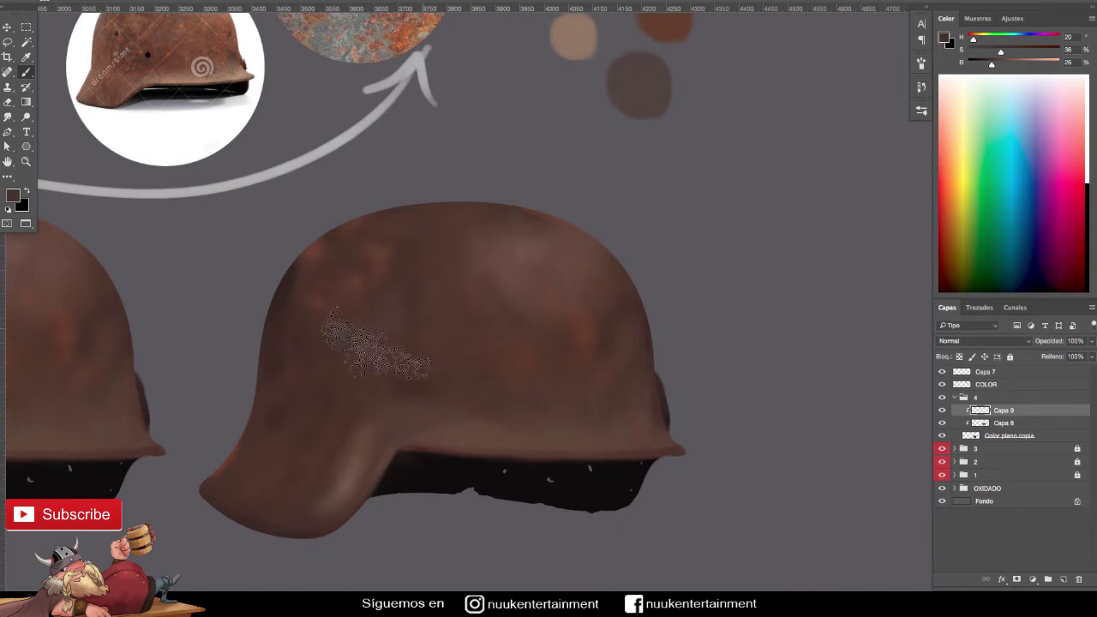
{"action": "left_click", "coordinate": [531, 252], "text": "alt"}
{"action": "scroll", "coordinate": [581, 331], "scroll_direction": "down", "scroll_amount": 2, "text": "alt"}
{"action": "scroll", "coordinate": [580, 331], "scroll_direction": "down", "scroll_amount": 1, "text": "alt"}
{"action": "left_click", "coordinate": [587, 154], "text": "alt"}
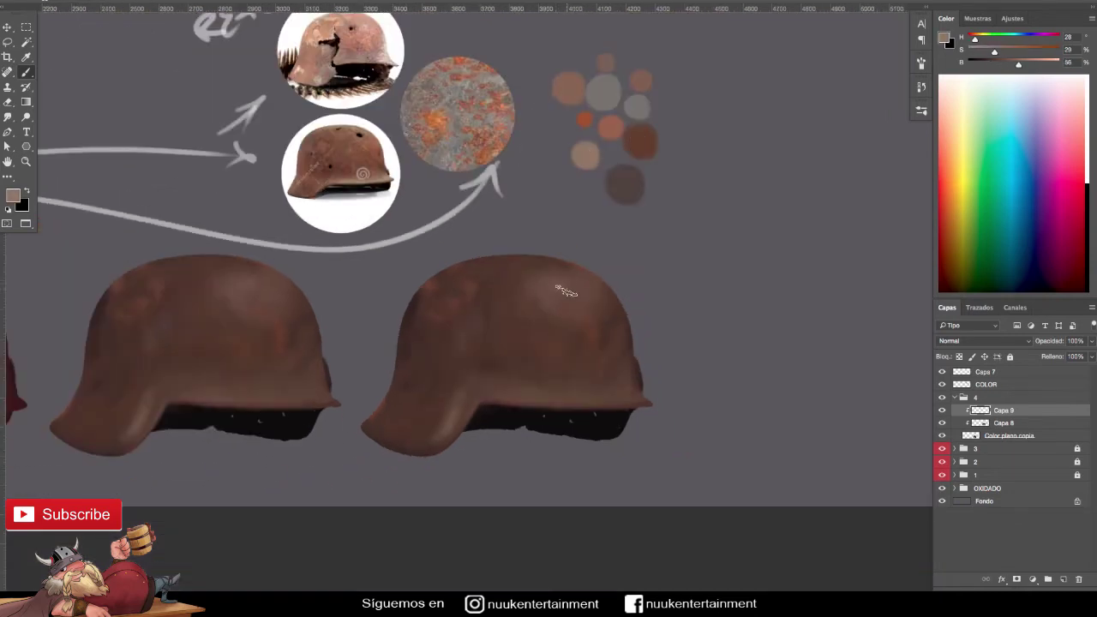
{"action": "left_click", "coordinate": [556, 300], "text": "alt"}
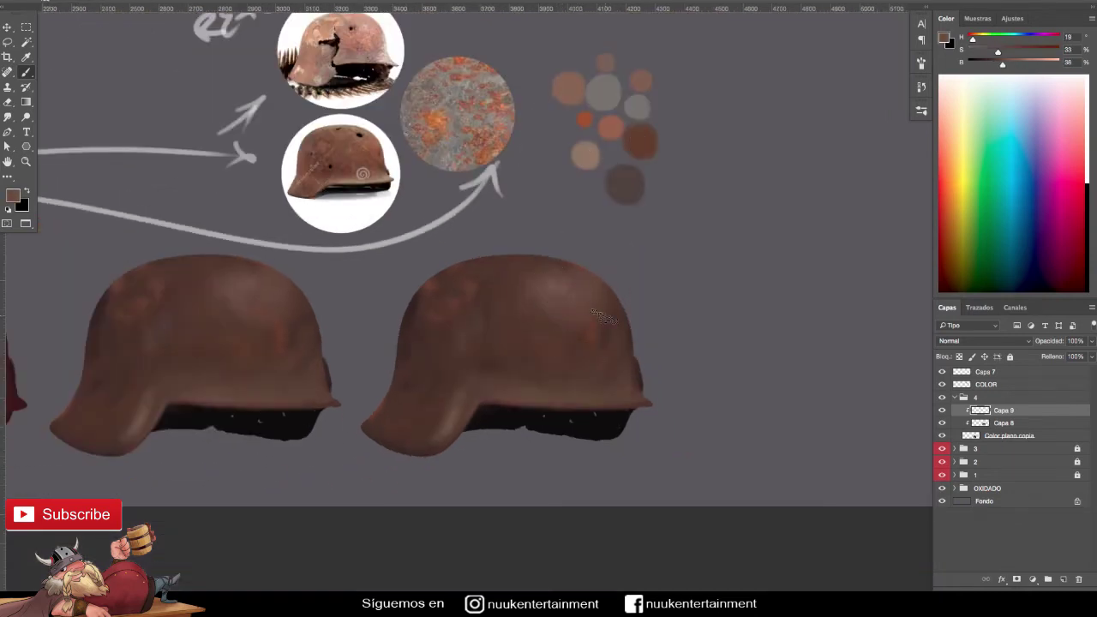
- Change the brush tip and dab a light pinkish-brown highlight on the dome
{"action": "key", "text": "F5"}
{"action": "left_click", "coordinate": [844, 90]}
{"action": "key", "text": "F5"}
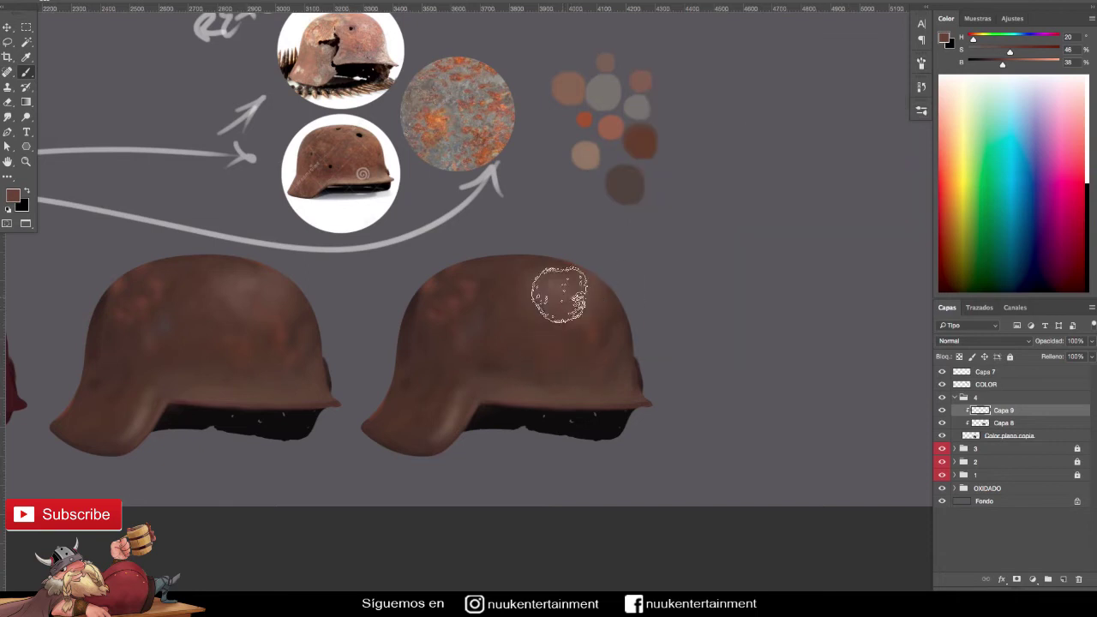
{"action": "left_click", "coordinate": [559, 336], "text": "alt"}
{"action": "left_click_drag", "start_coordinate": [561, 299], "coordinate": [566, 289]}
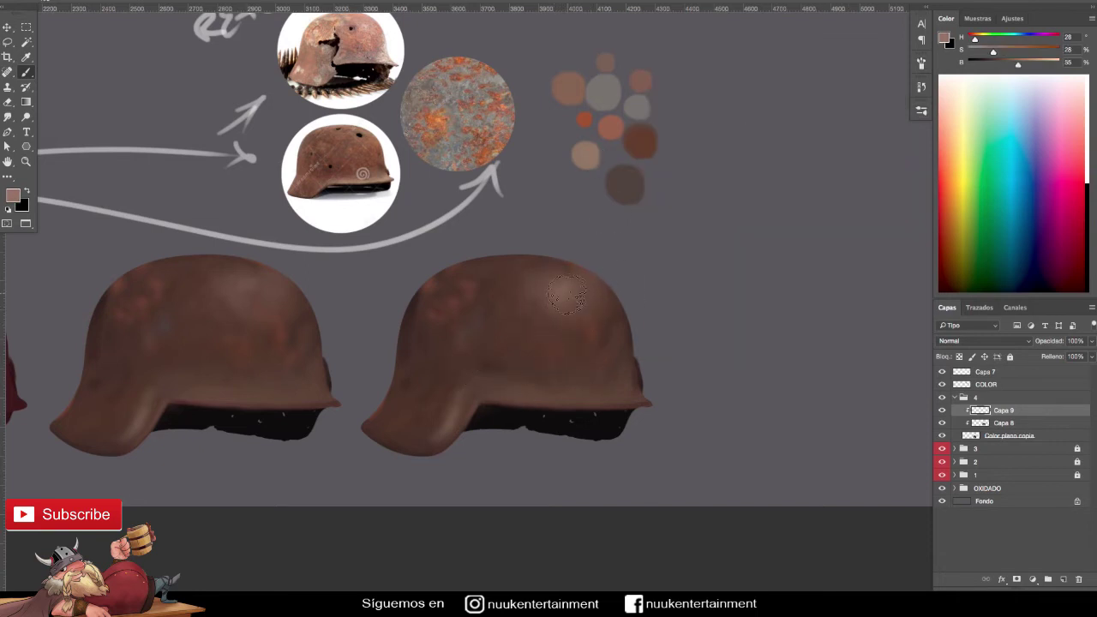
{"action": "left_click", "coordinate": [639, 396], "text": "alt"}
{"action": "scroll", "coordinate": [608, 437], "scroll_direction": "down", "scroll_amount": 5}
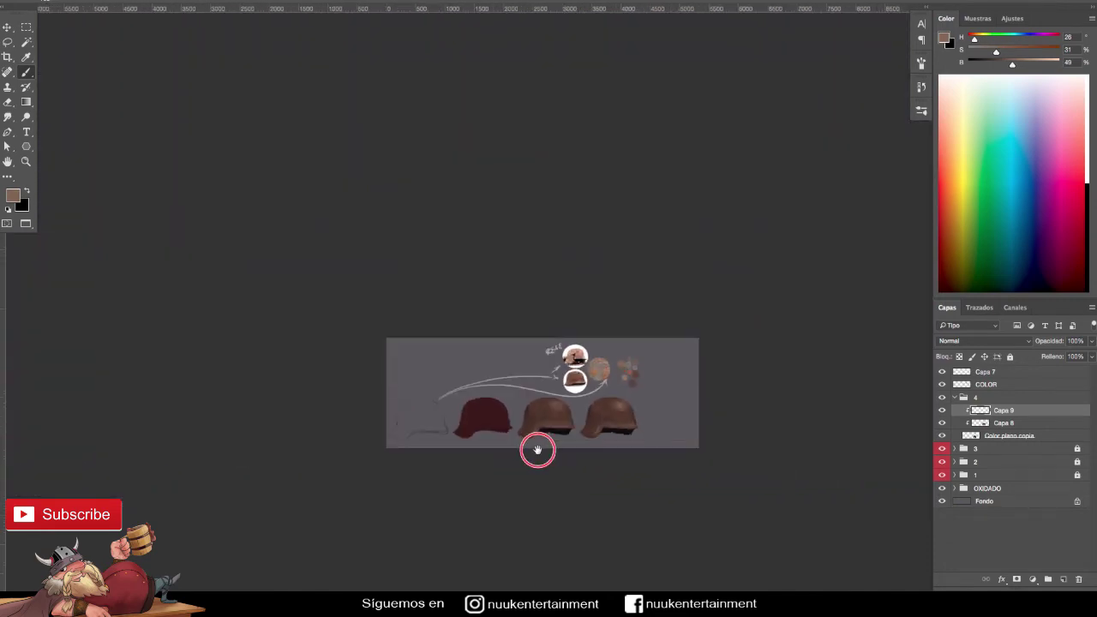
- Rotate the canvas view sideways and back upright to inspect the third helmet
{"action": "scroll", "coordinate": [537, 448], "scroll_direction": "up", "scroll_amount": 4}
{"action": "mouse_move", "coordinate": [589, 450]}
{"action": "left_mouse_down"}
{"action": "mouse_move", "coordinate": [457, 286]}
{"action": "mouse_move", "coordinate": [449, 367]}
{"action": "left_mouse_up"}
{"action": "left_click_drag", "start_coordinate": [617, 436], "coordinate": [631, 343]}
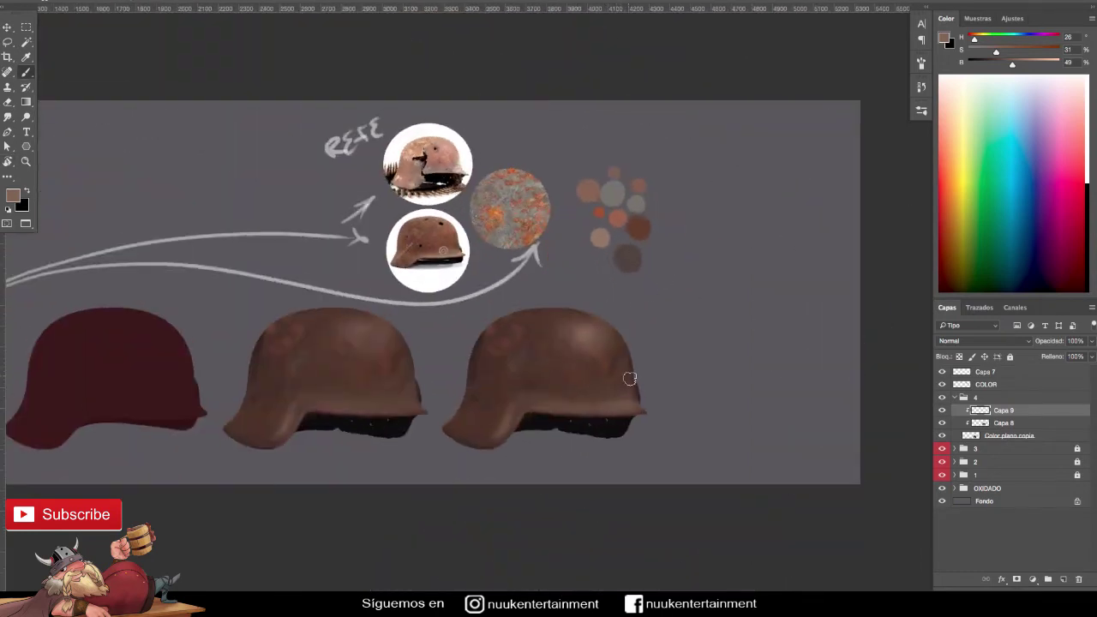
{"action": "scroll", "coordinate": [661, 380], "scroll_direction": "up", "scroll_amount": 3}
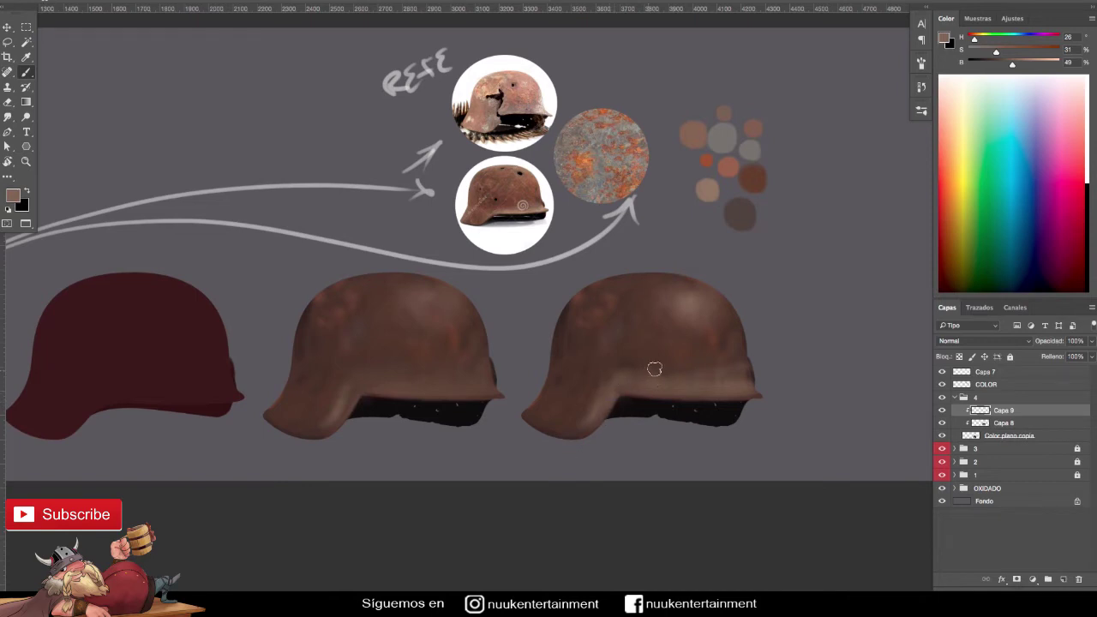
- Sample lighter rust browns, shrink the brush, and switch to erasing on the Color plano copia layer
{"action": "left_click", "coordinate": [737, 350], "text": "alt"}
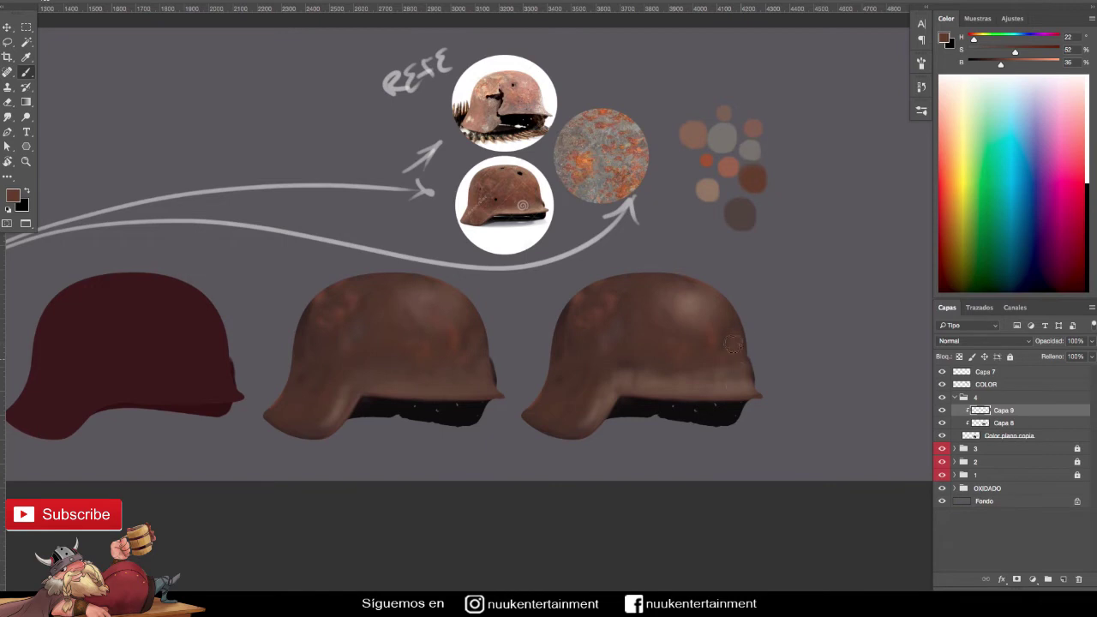
{"action": "left_click", "coordinate": [620, 358], "text": "alt"}
{"action": "right_click", "coordinate": [889, 217]}
{"action": "key", "text": "Return"}
{"action": "key", "text": "bracketleft"}
{"action": "key", "text": "bracketleft"}
{"action": "key", "text": "bracketleft"}
{"action": "key", "text": "e"}
{"action": "key", "text": "alt+bracketleft"}
{"action": "key", "text": "alt+bracketleft"}
- Discard a first pen path around the helmet, then sample dark brown with a smaller brush
{"action": "key", "text": "p"}
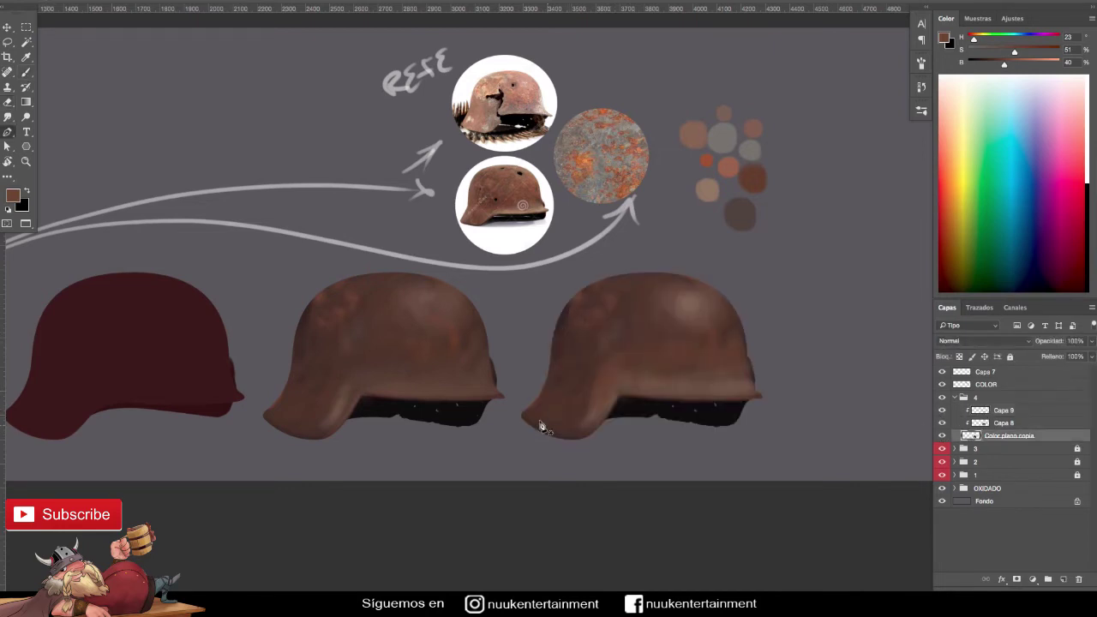
{"action": "left_click_drag", "start_coordinate": [526, 412], "coordinate": [546, 394]}
{"action": "left_click", "coordinate": [550, 378]}
{"action": "left_click_drag", "start_coordinate": [585, 286], "coordinate": [629, 268]}
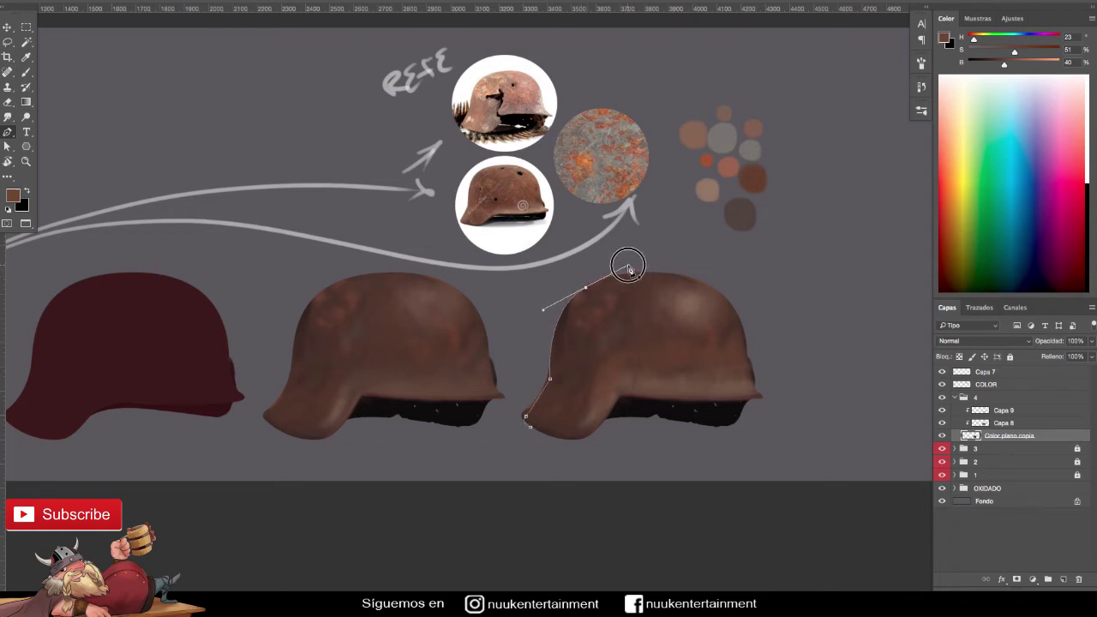
{"action": "left_click", "coordinate": [526, 416]}
{"action": "key", "text": "ctrl+Return"}
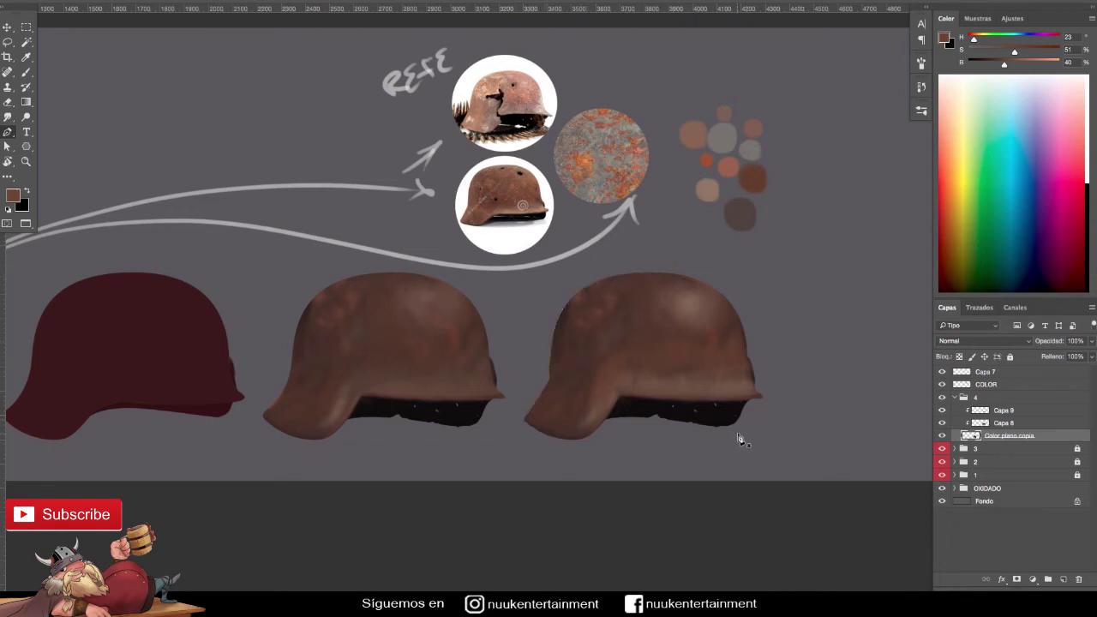
{"action": "key", "text": "b"}
{"action": "left_click", "coordinate": [557, 379], "text": "alt"}
{"action": "key", "text": "bracketleft"}
{"action": "key", "text": "bracketleft"}
{"action": "key", "text": "bracketleft"}
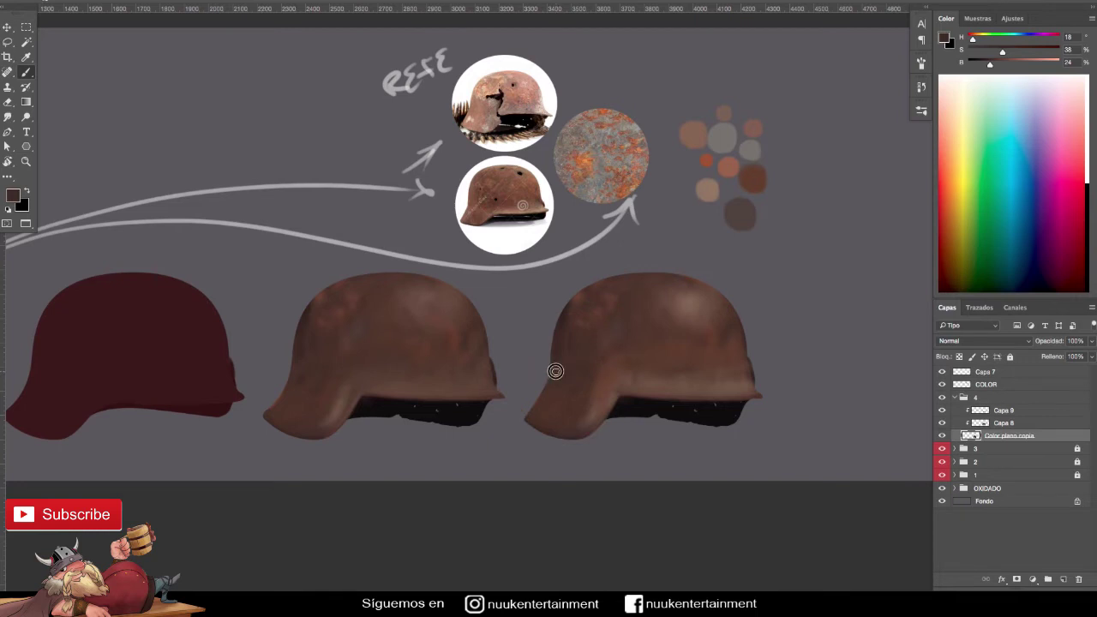
- Trace the helmet's front rim as a path, load it as a selection, and hide the panels
{"action": "key", "text": "p"}
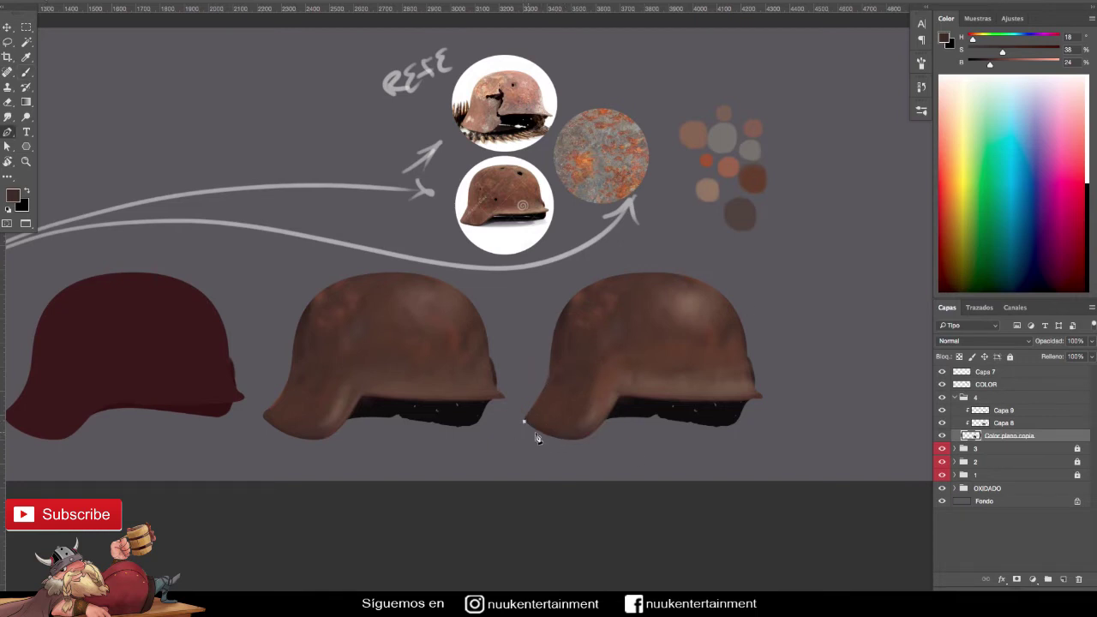
{"action": "mouse_move", "coordinate": [583, 439]}
{"action": "left_mouse_down"}
{"action": "mouse_move", "coordinate": [607, 421]}
{"action": "mouse_move", "coordinate": [594, 458]}
{"action": "left_mouse_up"}
{"action": "left_click", "coordinate": [524, 422]}
{"action": "key", "text": "ctrl+Return"}
{"action": "key", "text": "b"}
{"action": "scroll", "coordinate": [712, 459], "scroll_direction": "up", "scroll_amount": 1}
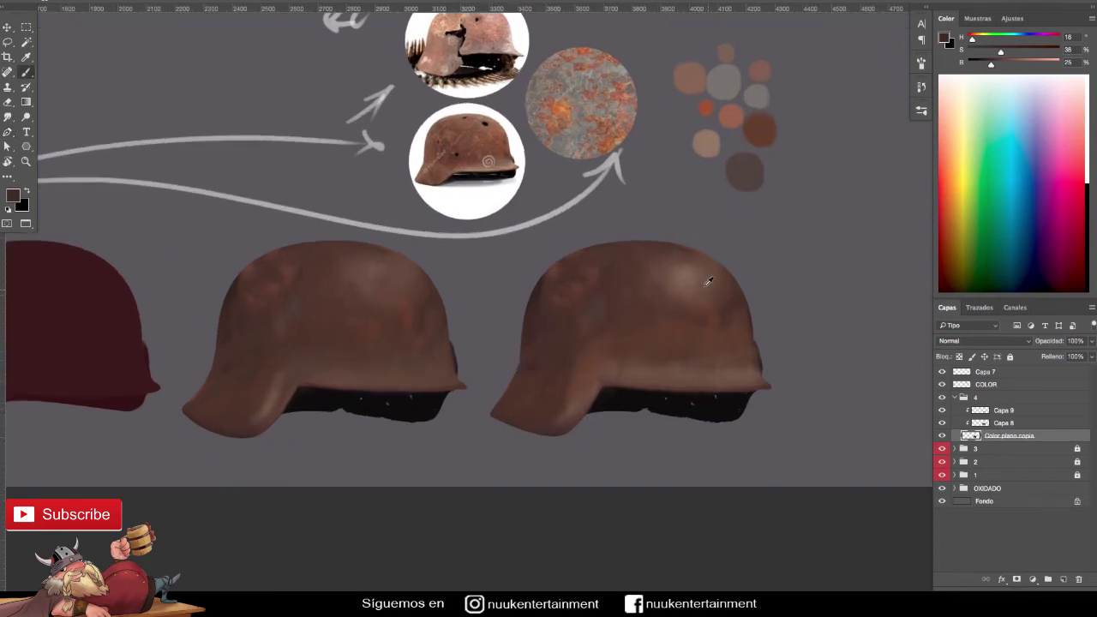
{"action": "key", "text": "Tab"}
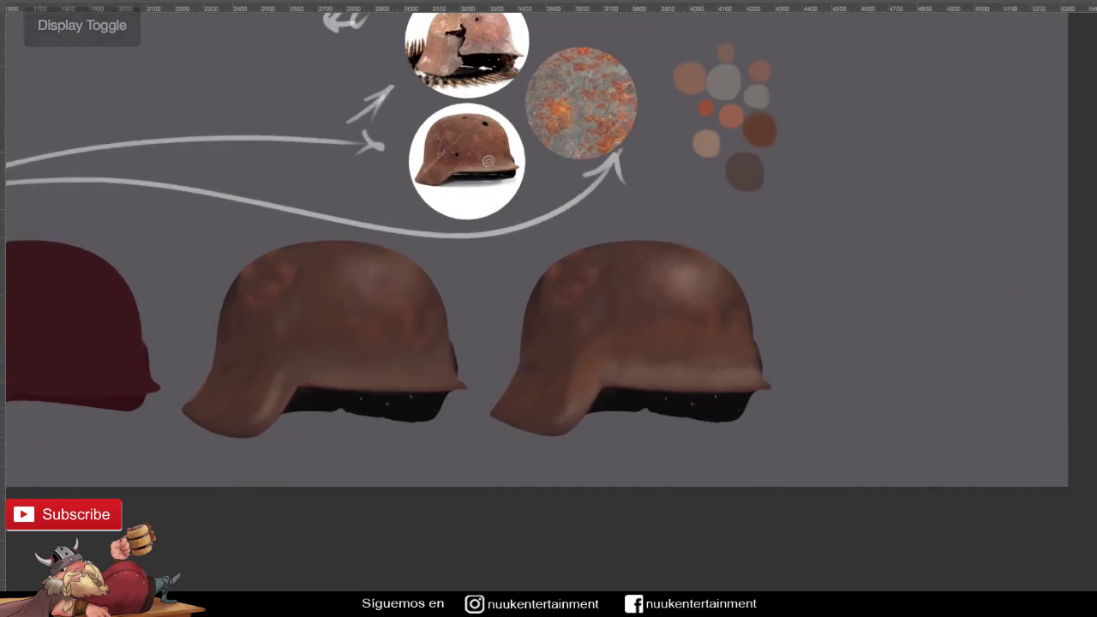
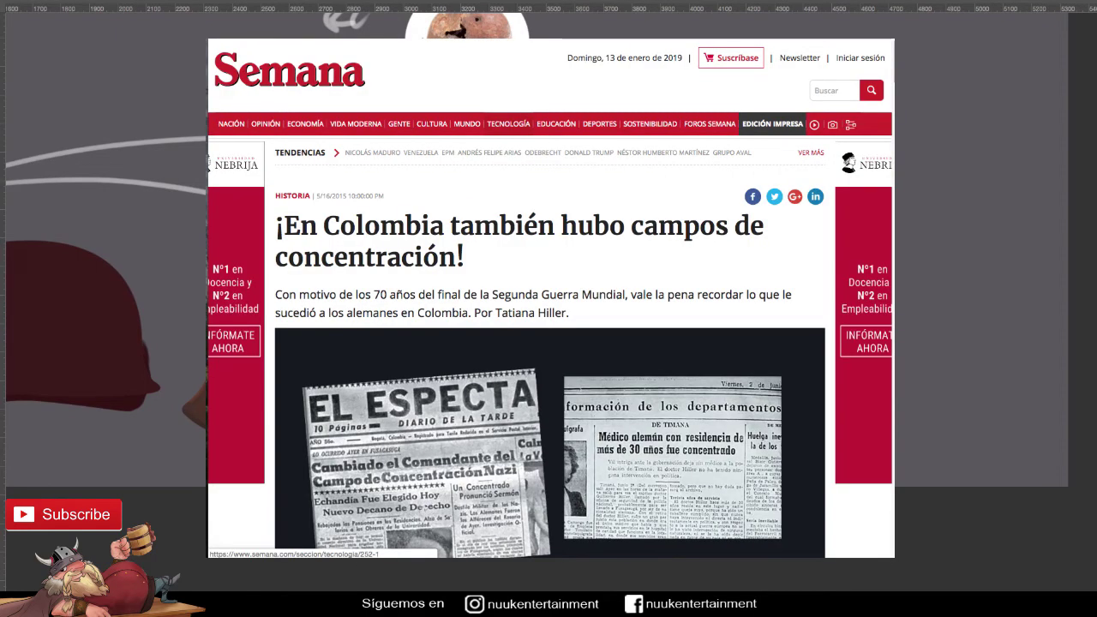
- Toggle the panel display to bring the rusty helmet painting workspace back into view
{"action": "key", "text": "Tab"}
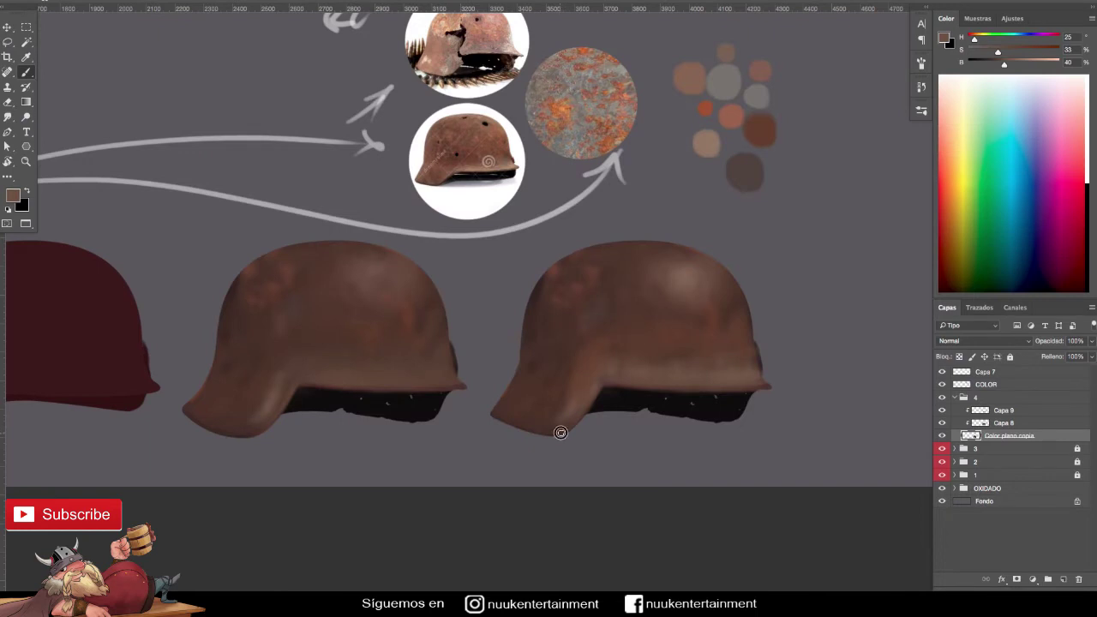
- On Capa 9, sample darker browns, the near-black shadow and the helmet-edge brown
{"action": "left_click", "coordinate": [590, 386], "text": "alt"}
{"action": "left_click", "coordinate": [538, 332], "text": "alt"}
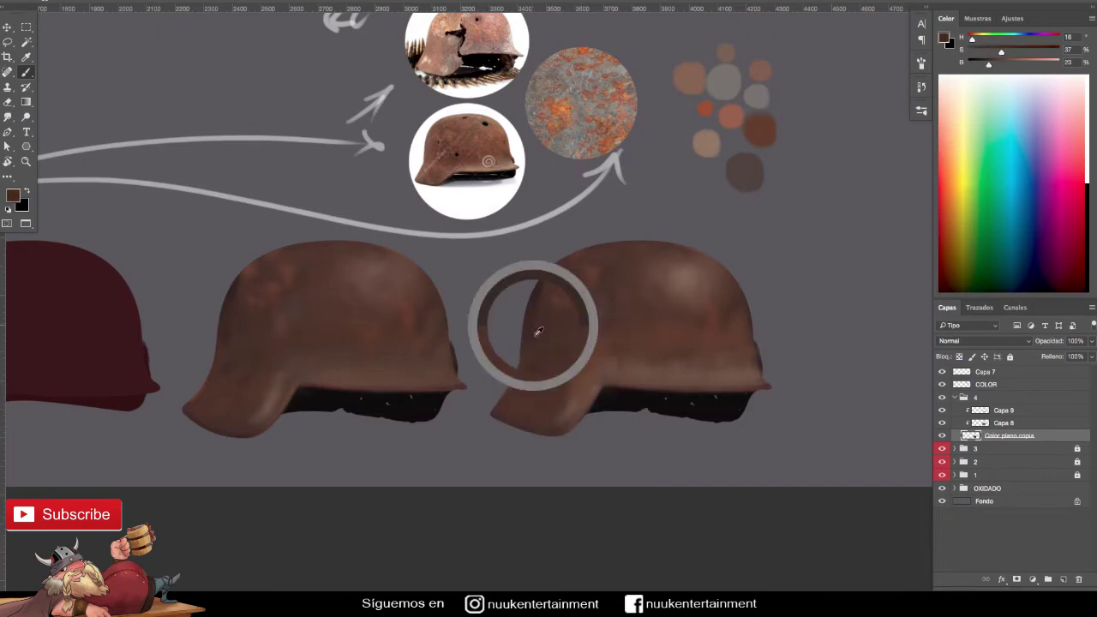
{"action": "key", "text": "alt+bracketright"}
{"action": "key", "text": "alt+bracketright"}
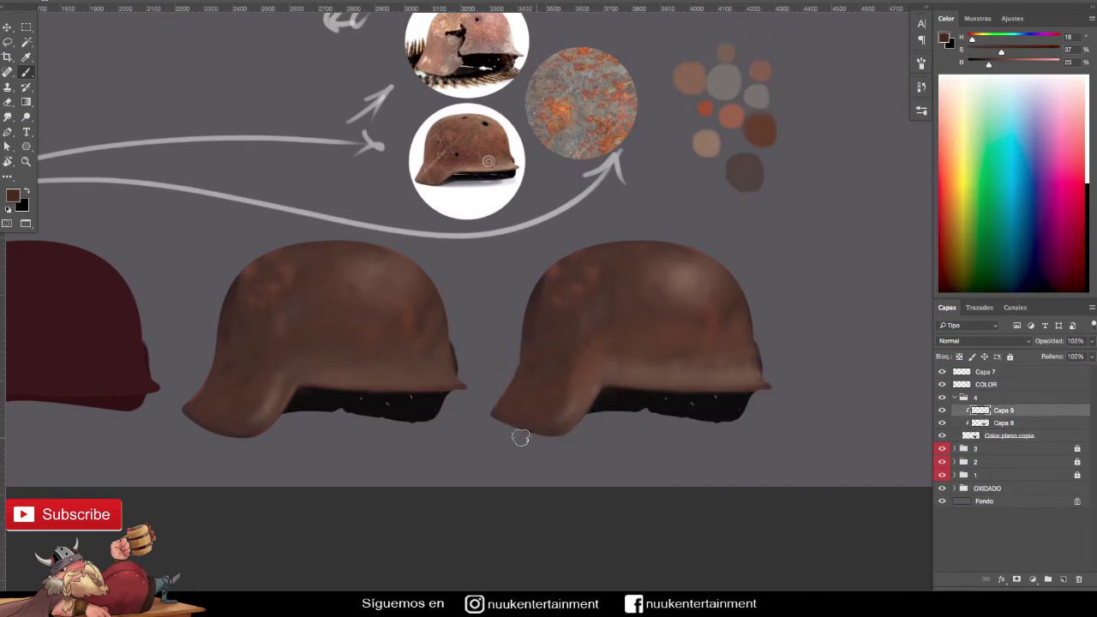
{"action": "left_click", "coordinate": [514, 433], "text": "alt"}
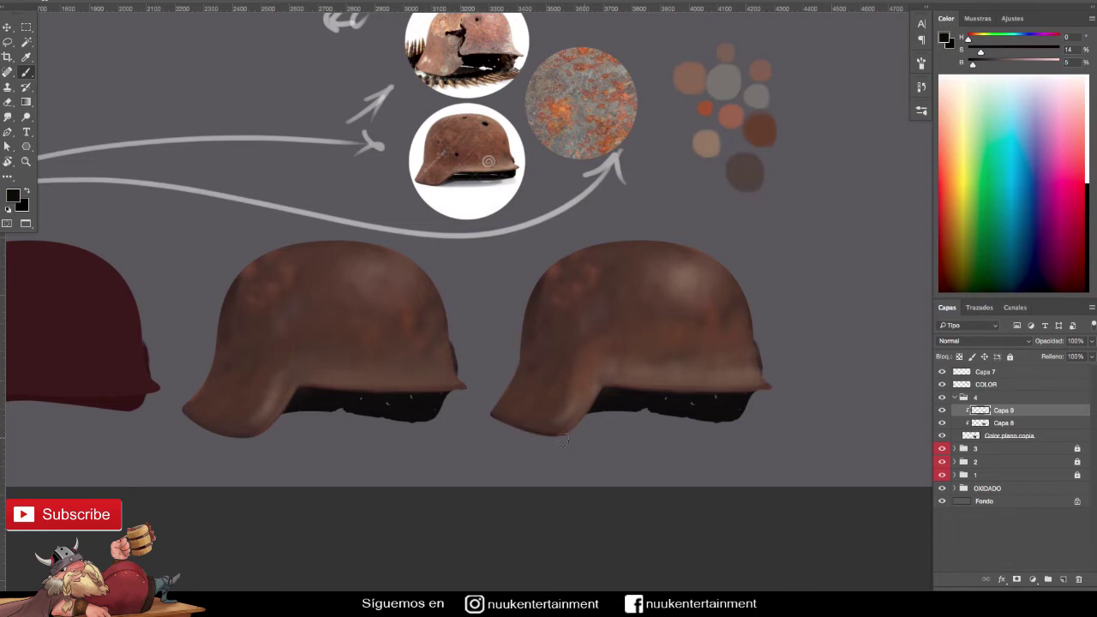
{"action": "left_click", "coordinate": [751, 352], "text": "alt"}
{"action": "left_click", "coordinate": [750, 358], "text": "alt"}
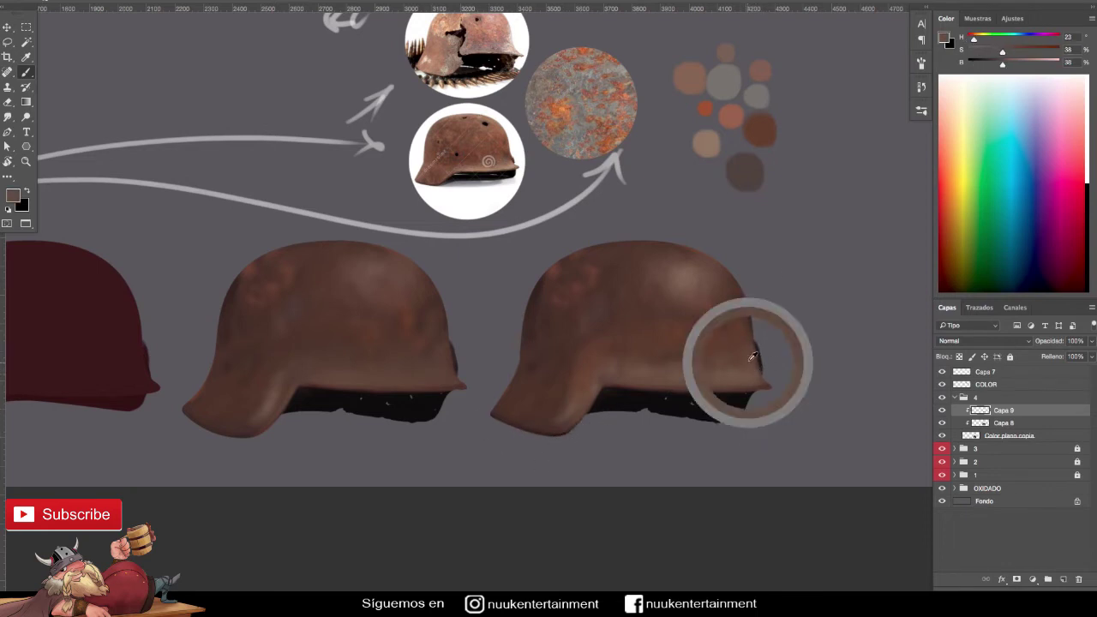
- Check the brush presets and resample lighter browns from the helmet's right edge
{"action": "left_click", "coordinate": [922, 110]}
{"action": "key", "text": "F5"}
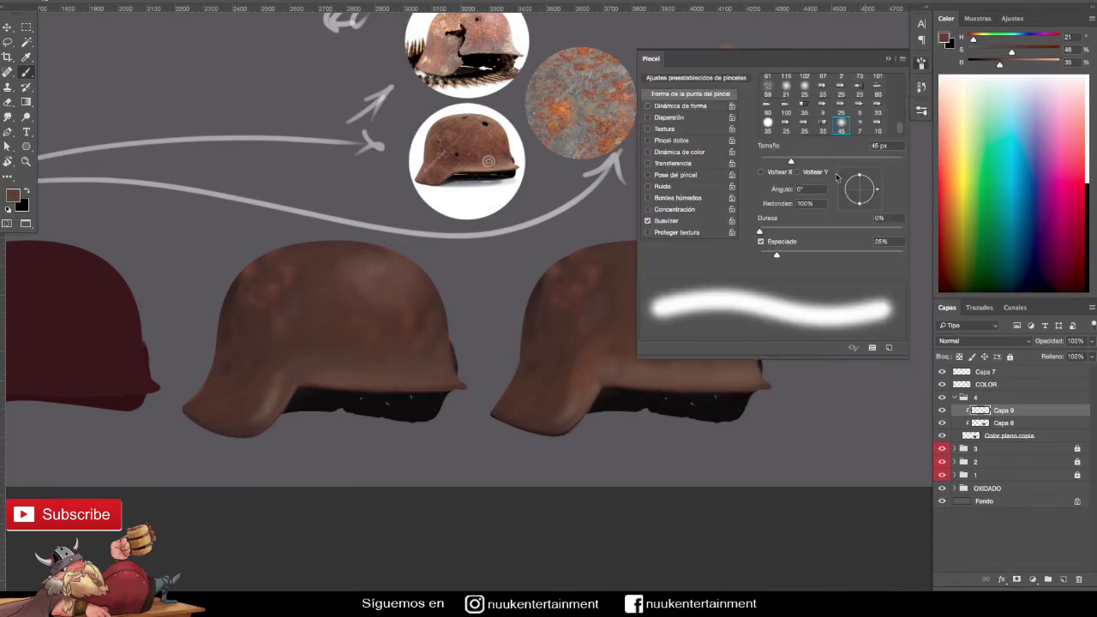
{"action": "key", "text": "F5"}
{"action": "left_click", "coordinate": [716, 276], "text": "alt"}
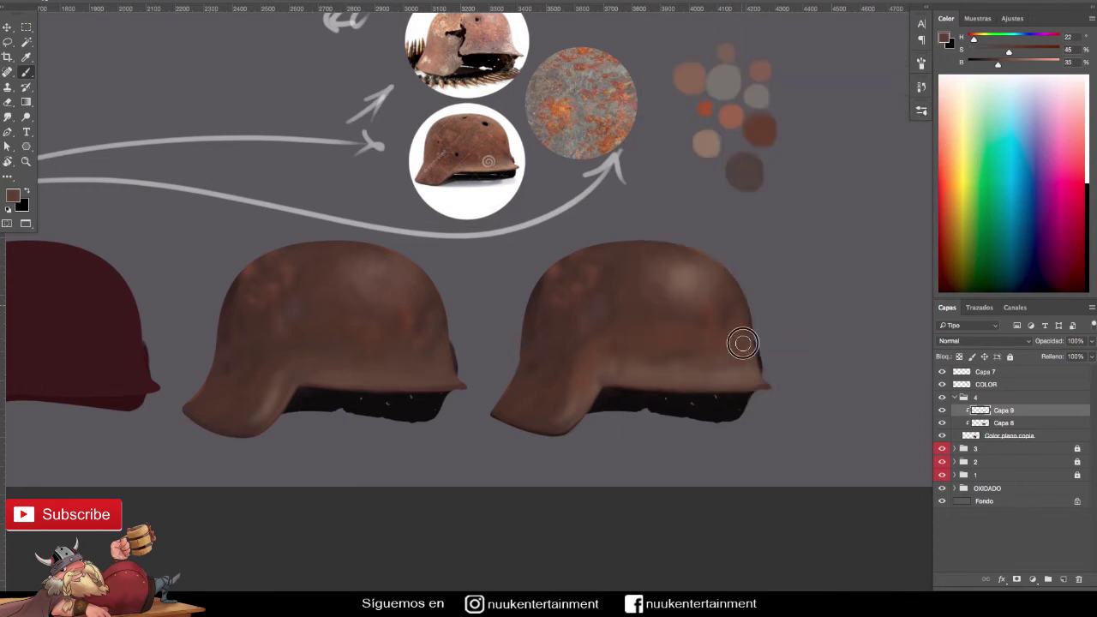
{"action": "scroll", "coordinate": [669, 421], "scroll_direction": "up", "scroll_amount": 2}
{"action": "scroll", "coordinate": [612, 359], "scroll_direction": "down", "scroll_amount": 2}
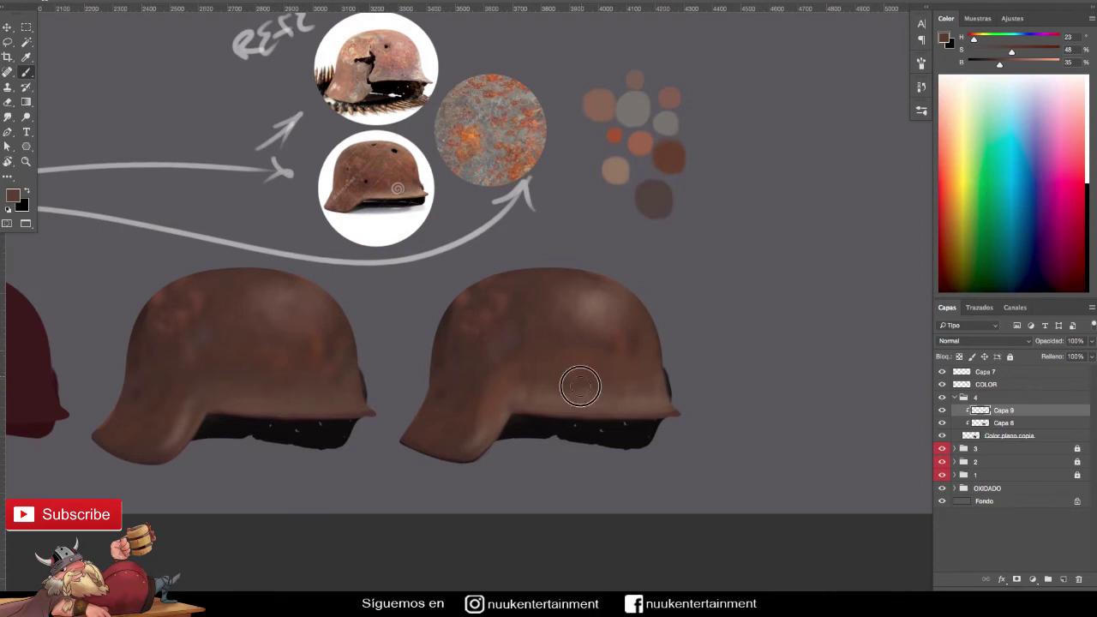
{"action": "left_click", "coordinate": [668, 350], "text": "alt"}
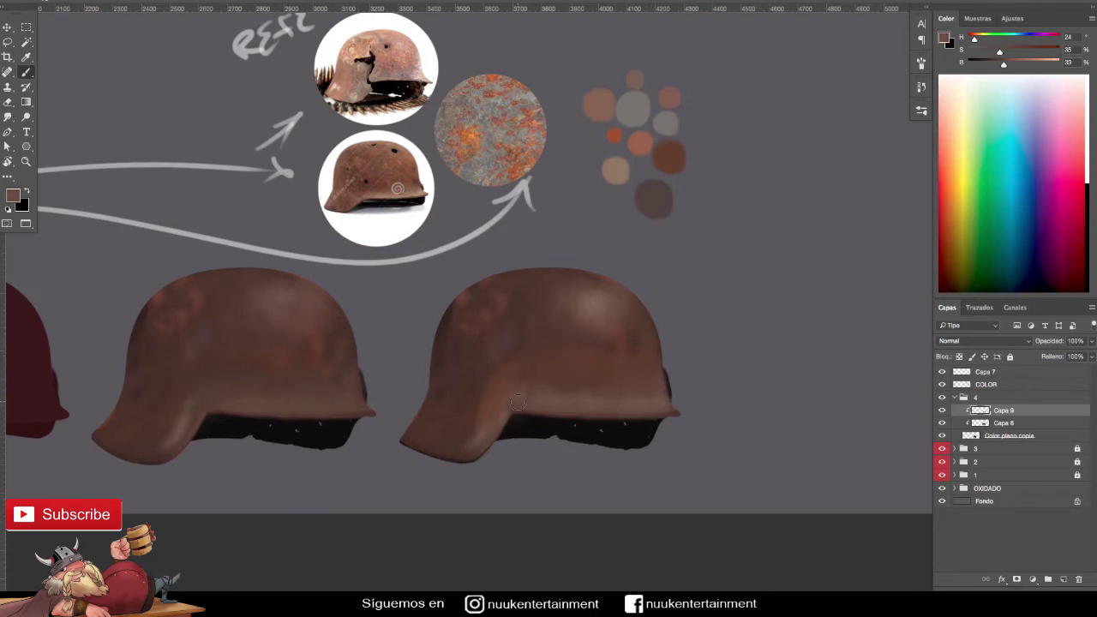
{"action": "left_click", "coordinate": [593, 408], "text": "alt"}
- Turn on brush Texture at 47% scale in Restar mode with adjusted brightness
{"action": "key", "text": "F5"}
{"action": "left_click", "coordinate": [658, 129]}
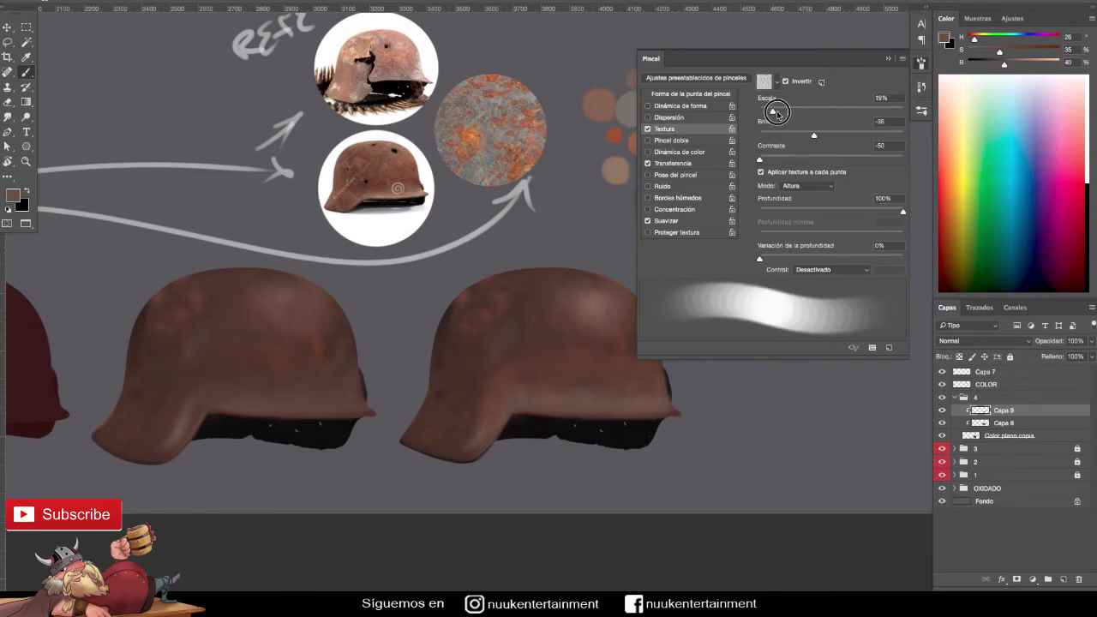
{"action": "left_click", "coordinate": [808, 185]}
{"action": "left_click", "coordinate": [808, 114]}
{"action": "left_click", "coordinate": [807, 185]}
{"action": "left_click_drag", "start_coordinate": [814, 135], "coordinate": [820, 136]}
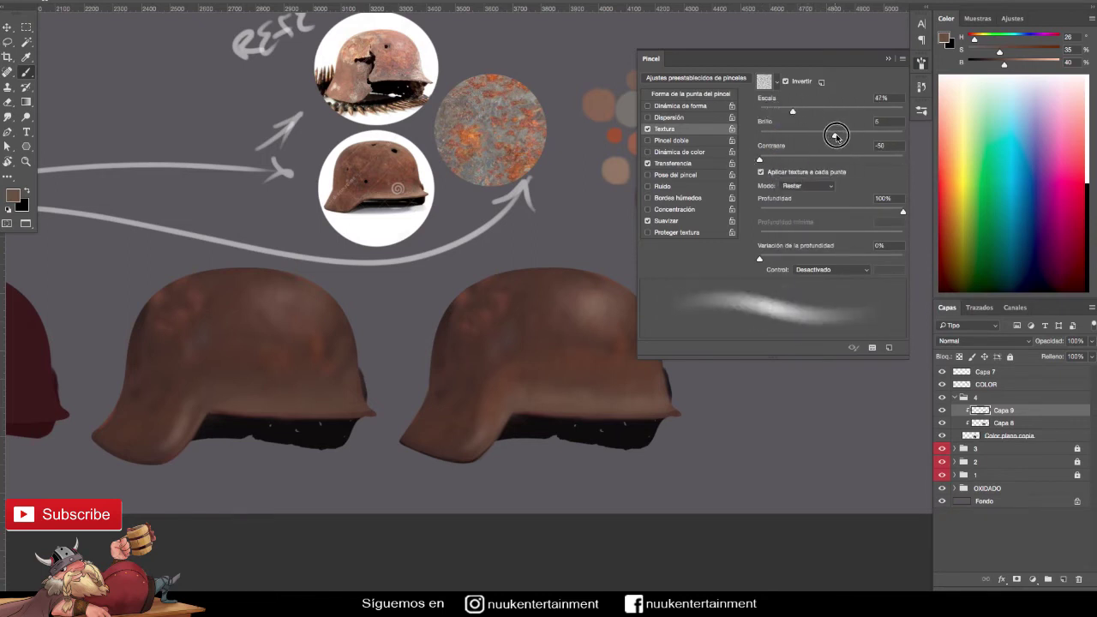
{"action": "left_click", "coordinate": [630, 388]}
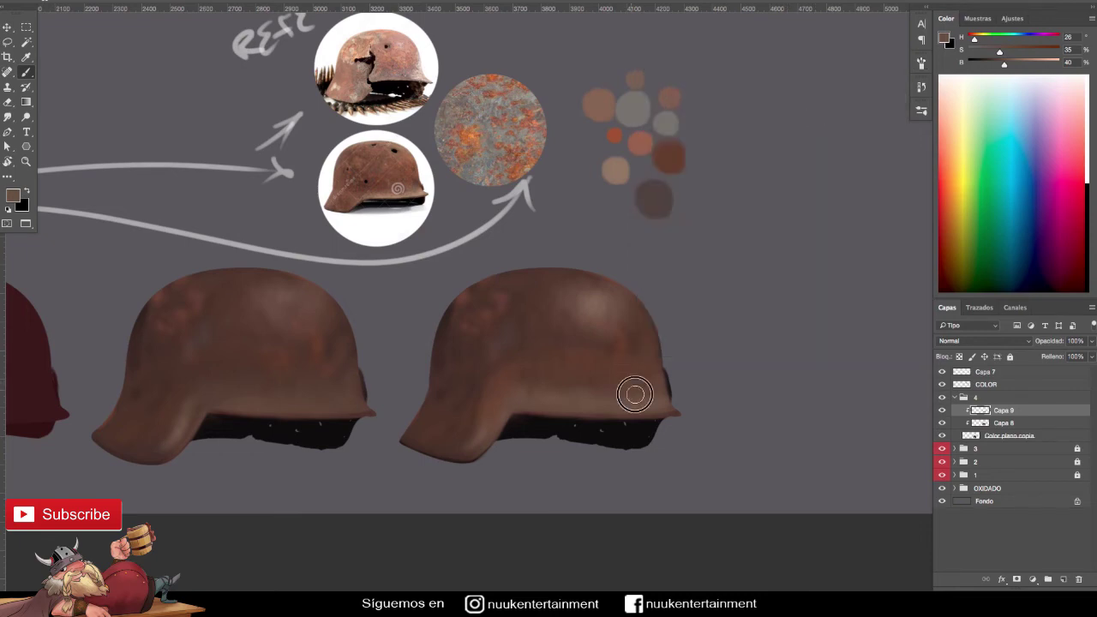
{"action": "scroll", "coordinate": [660, 357], "scroll_direction": "up", "scroll_amount": 2}
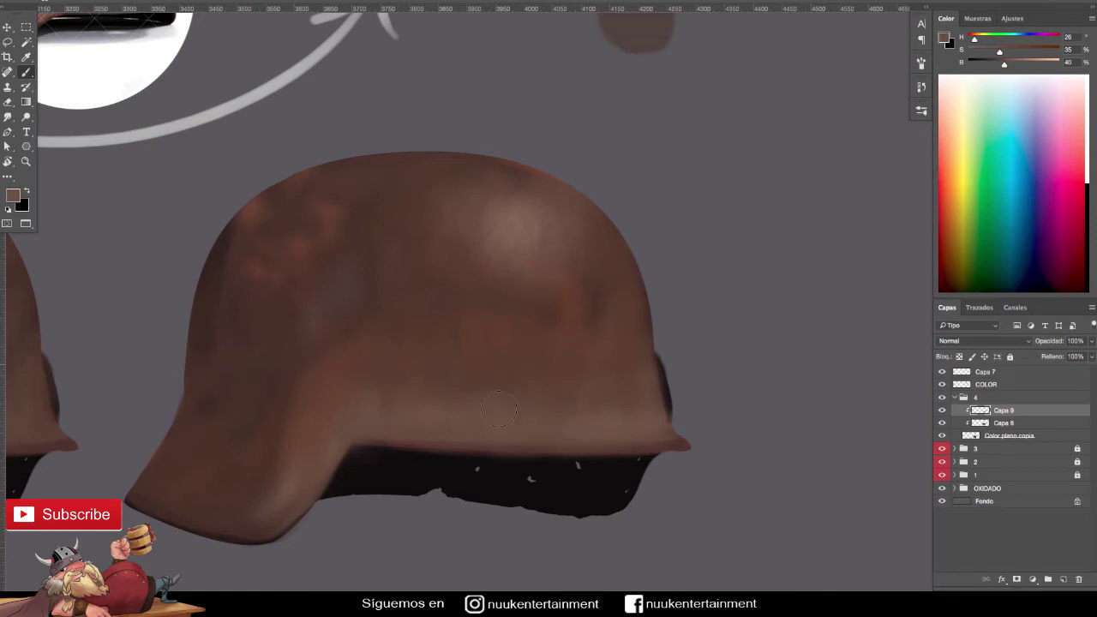
{"action": "scroll", "coordinate": [620, 326], "scroll_direction": "down", "scroll_amount": 2}
- Toggle the base colour layer and make the Color plano copia layer visible
{"action": "left_click", "coordinate": [942, 435]}
{"action": "left_click", "coordinate": [1010, 436]}
{"action": "left_click", "coordinate": [942, 436]}
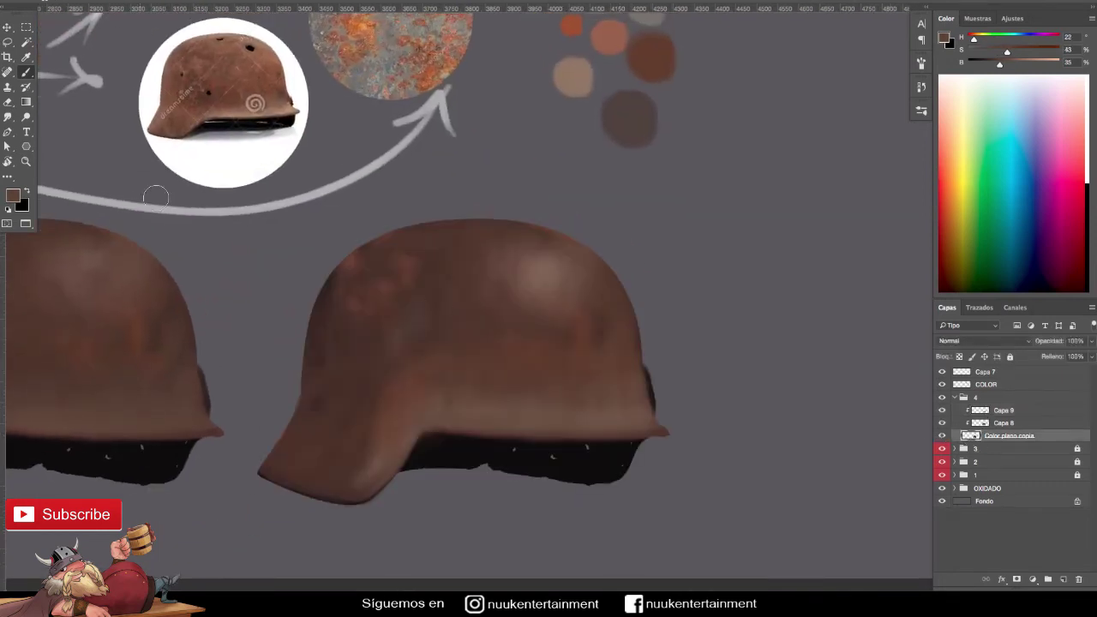
{"action": "left_click_drag", "start_coordinate": [7, 116], "coordinate": [60, 109]}
{"action": "scroll", "coordinate": [313, 341], "scroll_direction": "up", "scroll_amount": 2}
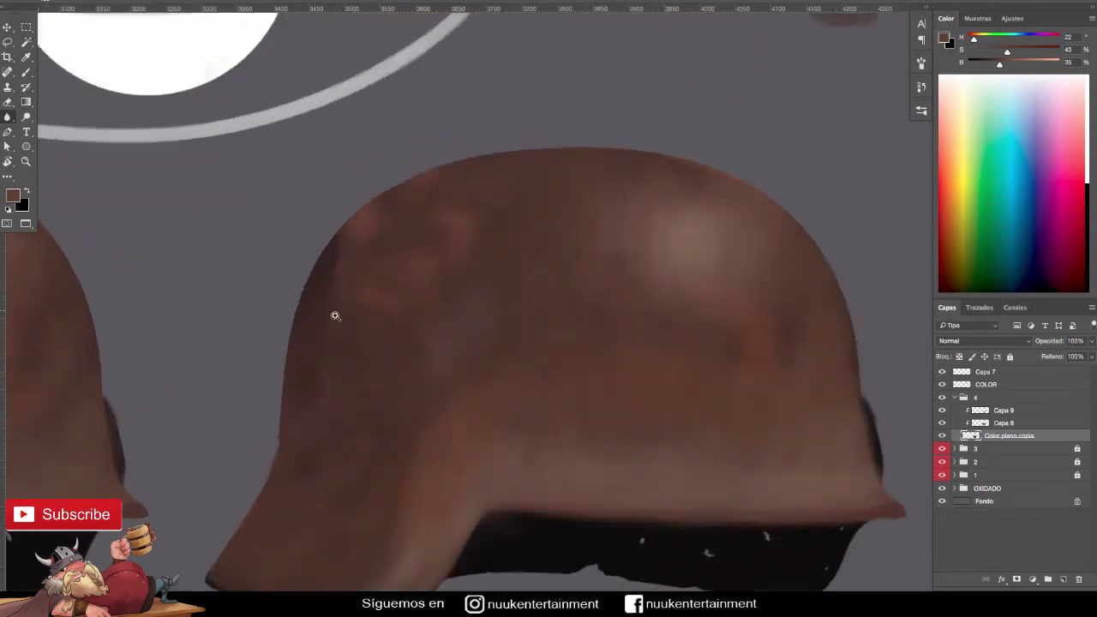
{"action": "scroll", "coordinate": [767, 198], "scroll_direction": "down", "scroll_amount": 2}
{"action": "scroll", "coordinate": [767, 198], "scroll_direction": "right", "scroll_amount": 1}
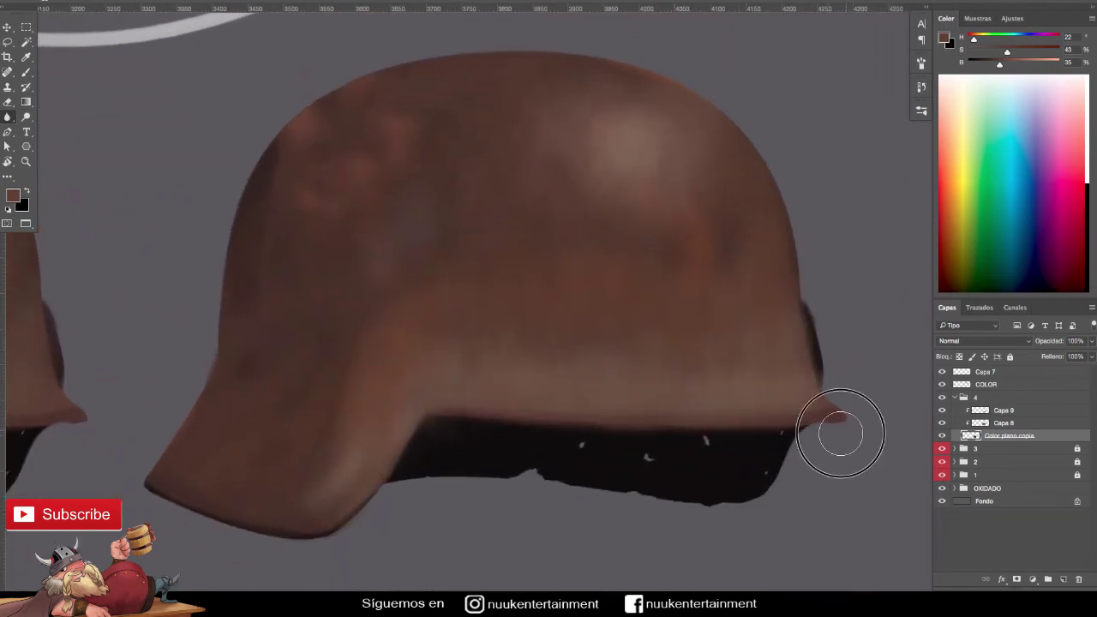
{"action": "scroll", "coordinate": [735, 480], "scroll_direction": "down", "scroll_amount": 2}
{"action": "scroll", "coordinate": [726, 412], "scroll_direction": "down", "scroll_amount": 1}
- Return to the brush on Capa 9 and sample a light peach from the reference photo
{"action": "key", "text": "b"}
{"action": "left_click", "coordinate": [986, 410]}
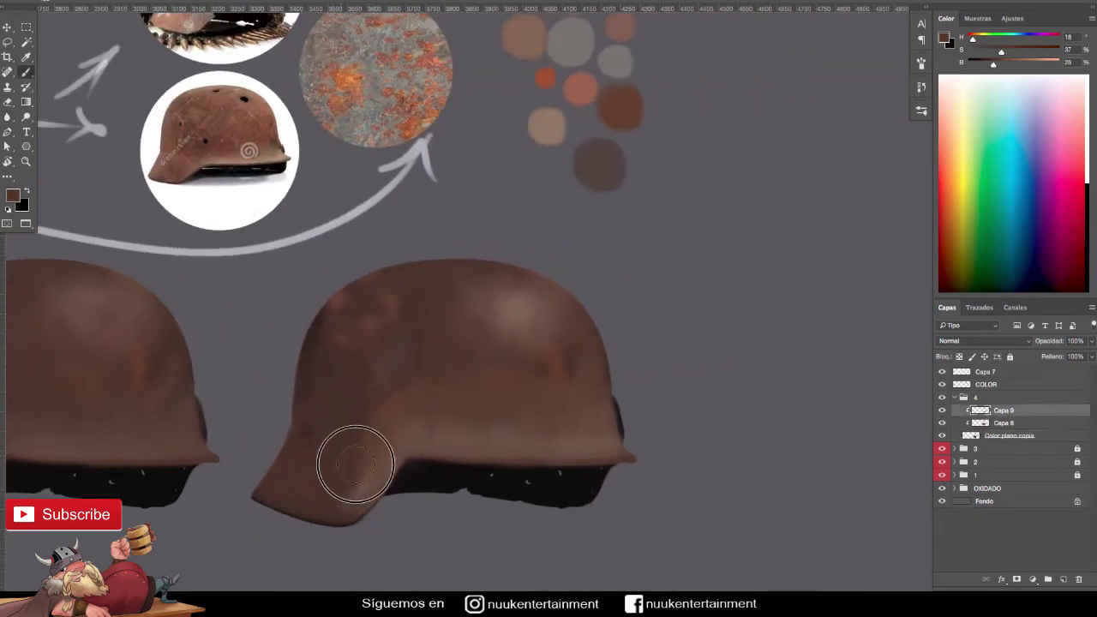
{"action": "left_click_drag", "start_coordinate": [261, 126], "coordinate": [265, 162]}
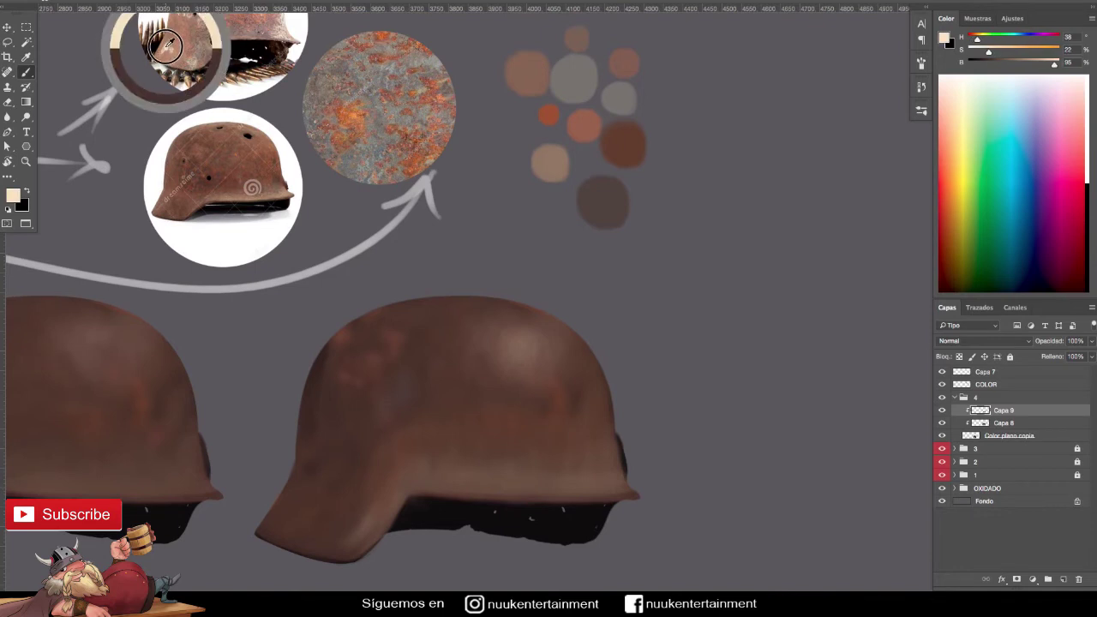
- Add a clipped layer above Capa 9 and paint a faint peach highlight on the helmet
{"action": "left_click", "coordinate": [1063, 579]}
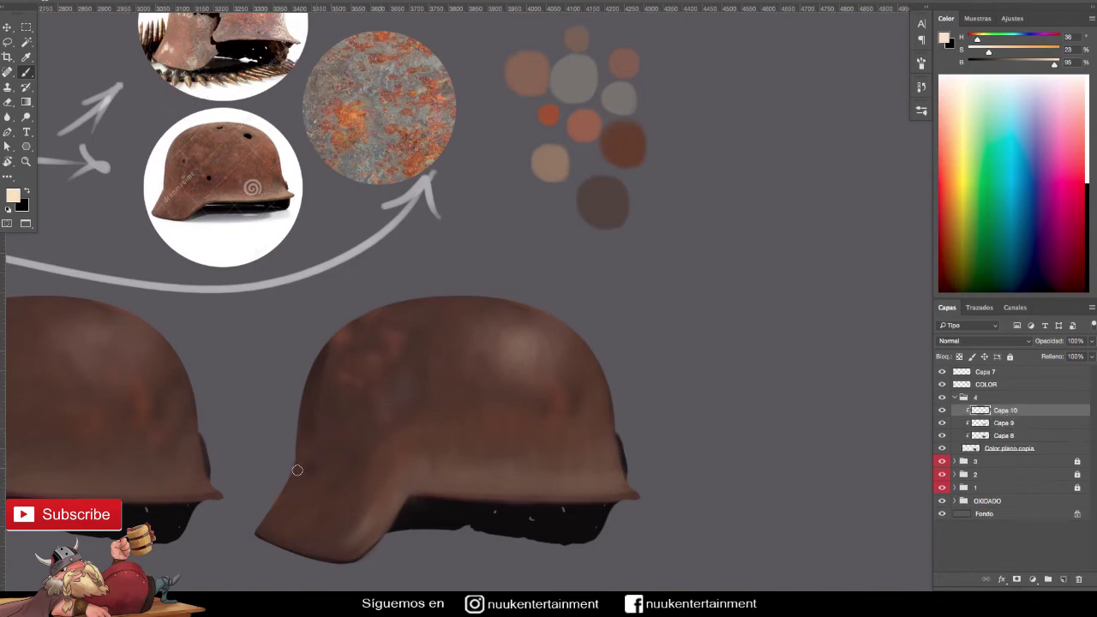
{"action": "left_click_drag", "start_coordinate": [300, 504], "coordinate": [310, 499]}
{"action": "key", "text": "F5"}
{"action": "key", "text": "F5"}
{"action": "left_click", "coordinate": [323, 471], "text": "alt"}
{"action": "left_click", "coordinate": [196, 59], "text": "alt"}
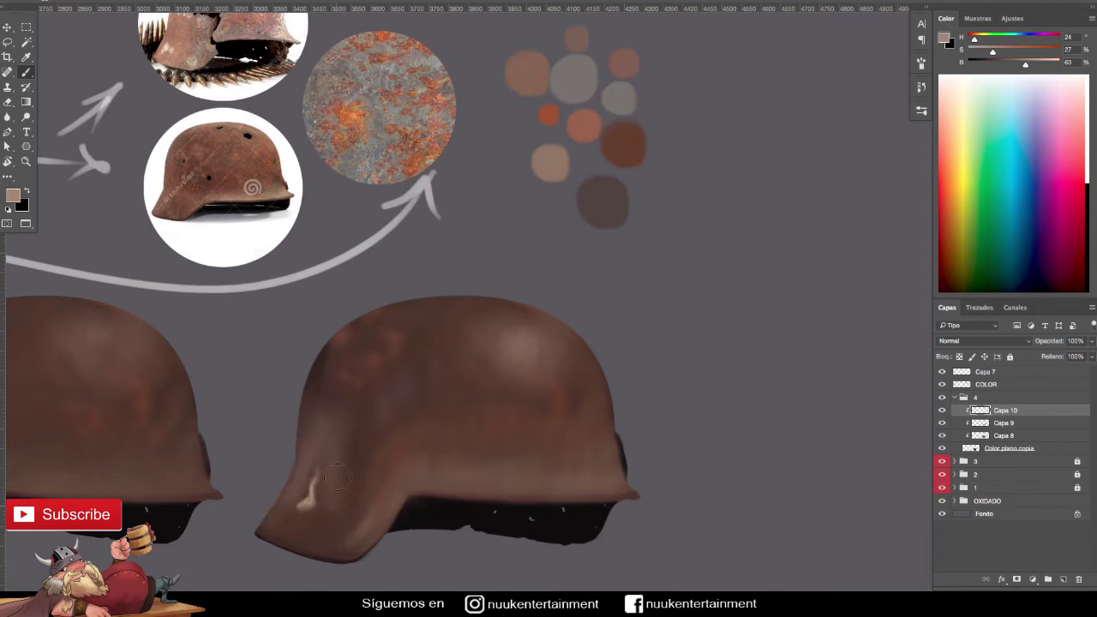
- Paint pale light strokes on the helmet's front and its lower front edge
{"action": "scroll", "coordinate": [346, 544], "scroll_direction": "down", "scroll_amount": 2}
{"action": "scroll", "coordinate": [346, 543], "scroll_direction": "down", "scroll_amount": 1}
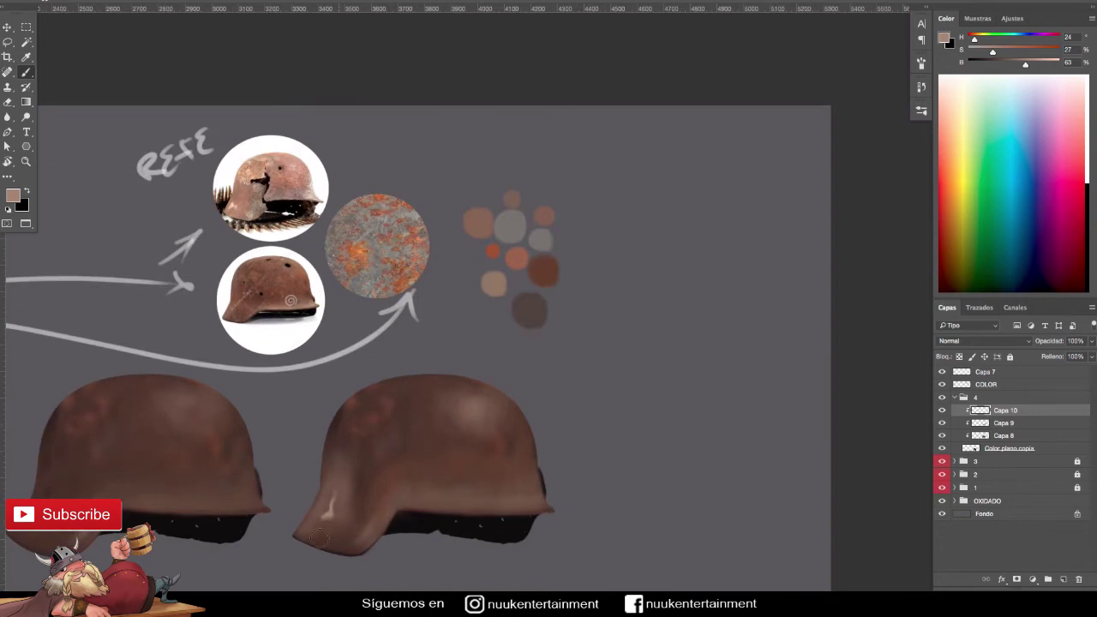
{"action": "left_click", "coordinate": [329, 512], "text": "alt"}
{"action": "left_click_drag", "start_coordinate": [328, 513], "coordinate": [351, 537]}
{"action": "left_click", "coordinate": [363, 521], "text": "alt"}
{"action": "left_click", "coordinate": [268, 202], "text": "alt"}
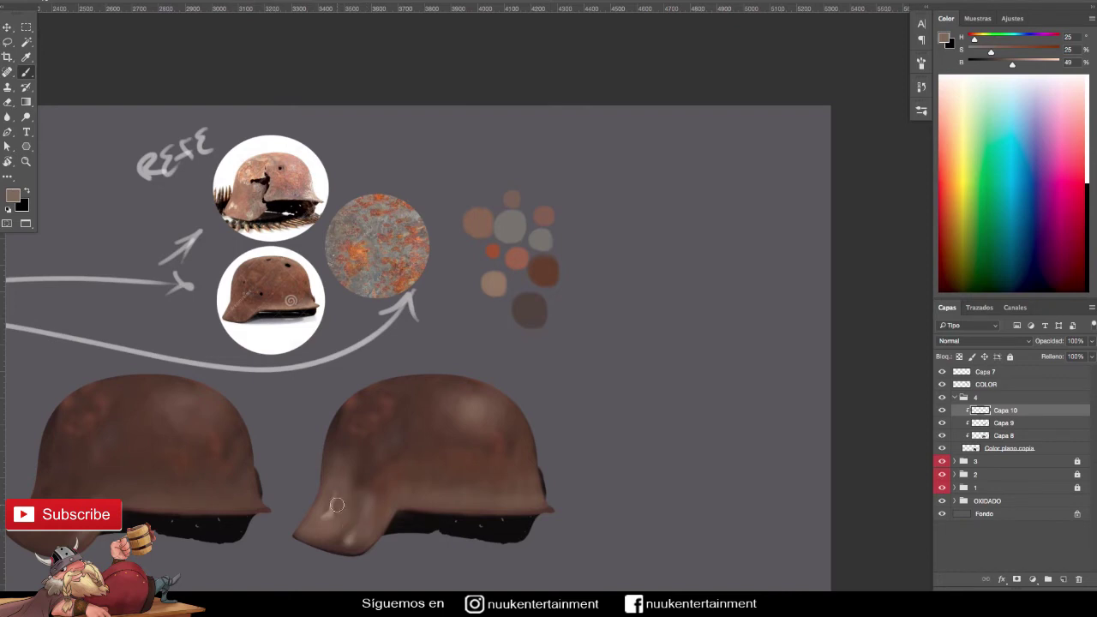
- Blend the lower front-edge highlight into the helmet with a mid brown
{"action": "scroll", "coordinate": [360, 502], "scroll_direction": "up", "scroll_amount": 2}
{"action": "left_click", "coordinate": [319, 510], "text": "alt"}
{"action": "mouse_move", "coordinate": [306, 506]}
{"action": "left_mouse_down"}
{"action": "mouse_move", "coordinate": [313, 495]}
{"action": "mouse_move", "coordinate": [302, 523]}
{"action": "left_mouse_up"}
{"action": "scroll", "coordinate": [301, 523], "scroll_direction": "down", "scroll_amount": 3}
{"action": "left_click", "coordinate": [299, 405], "text": "alt"}
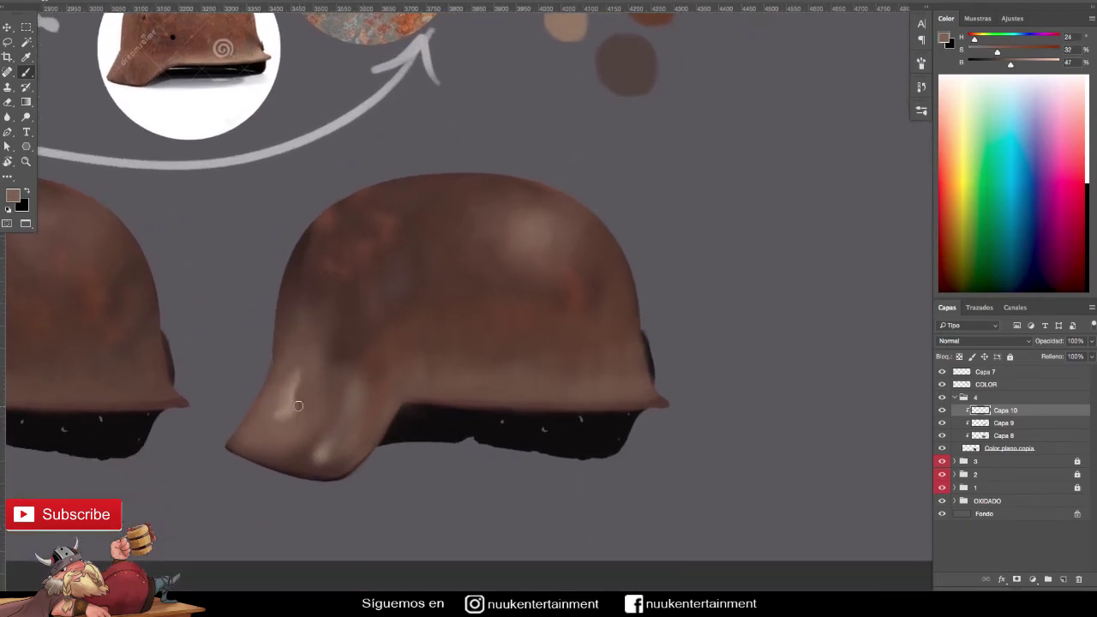
- Review the painting, zoom out to show both helmets and references, and move to Capa 10
{"action": "key", "text": "Tab"}
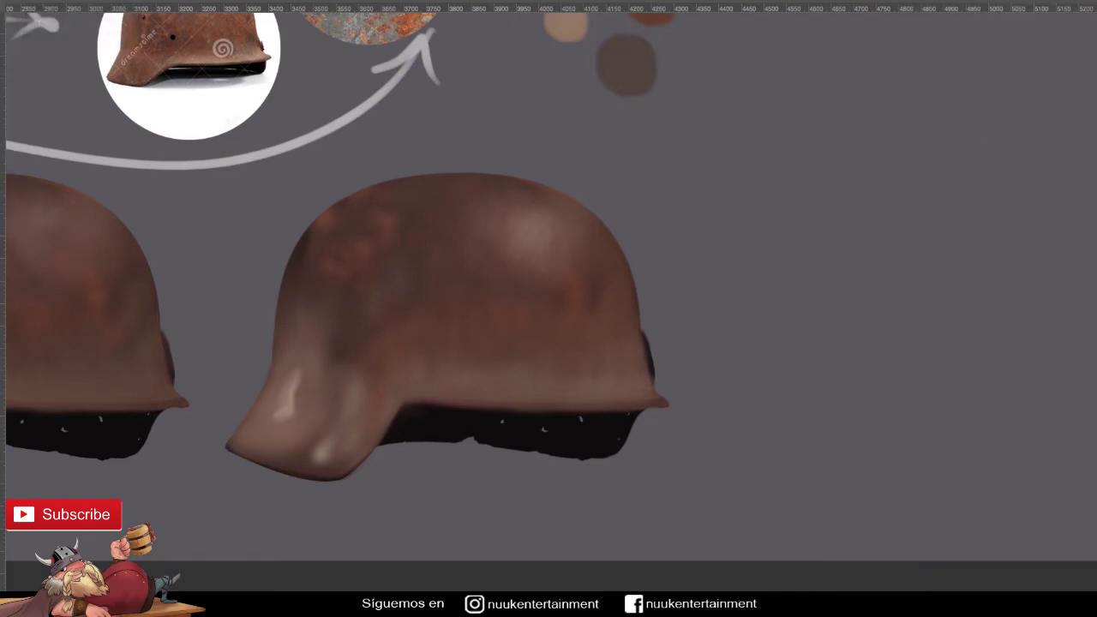
{"action": "key", "text": "Tab"}
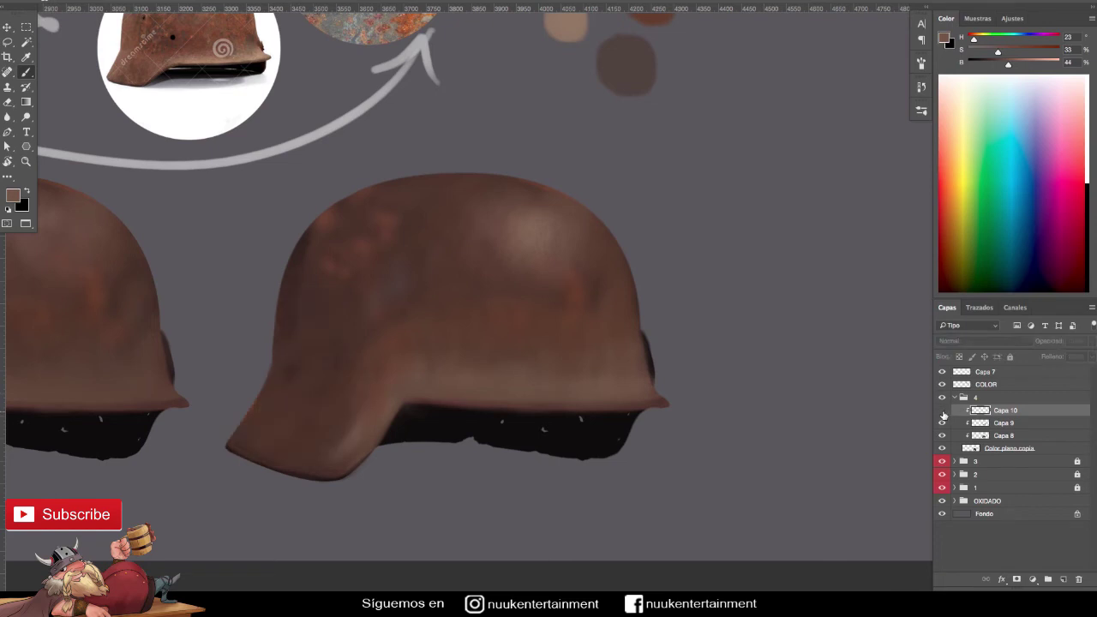
{"action": "key", "text": "alt+bracketleft"}
{"action": "key", "text": "alt+bracketleft"}
{"action": "key", "text": "alt+bracketleft"}
{"action": "key", "text": "e"}
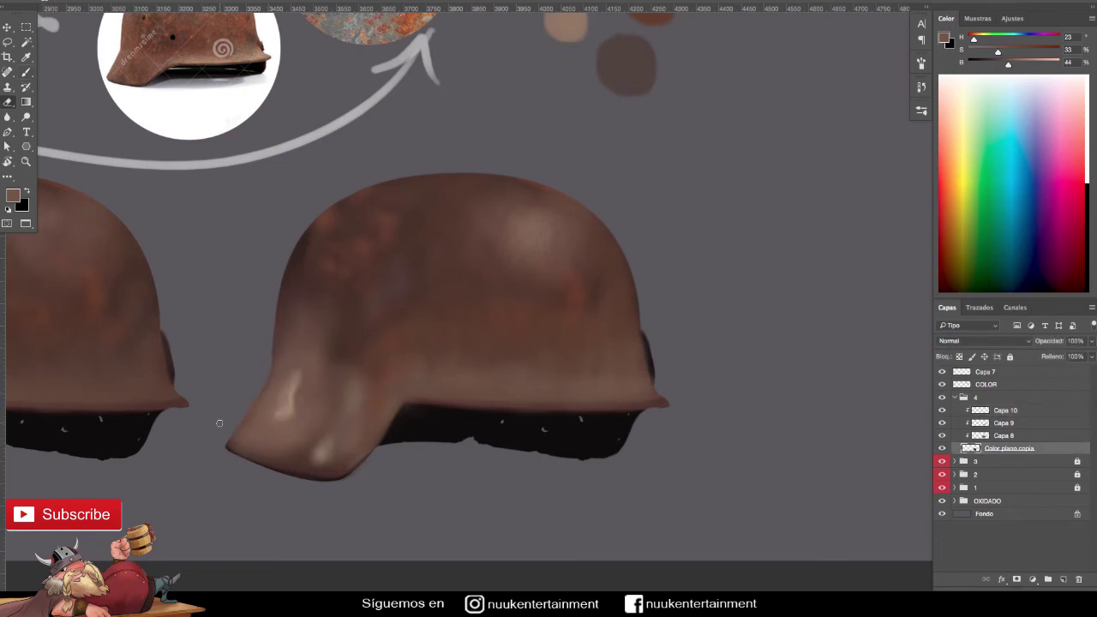
{"action": "key", "text": "ctrl+minus"}
{"action": "key", "text": "b"}
{"action": "left_click", "coordinate": [999, 411]}
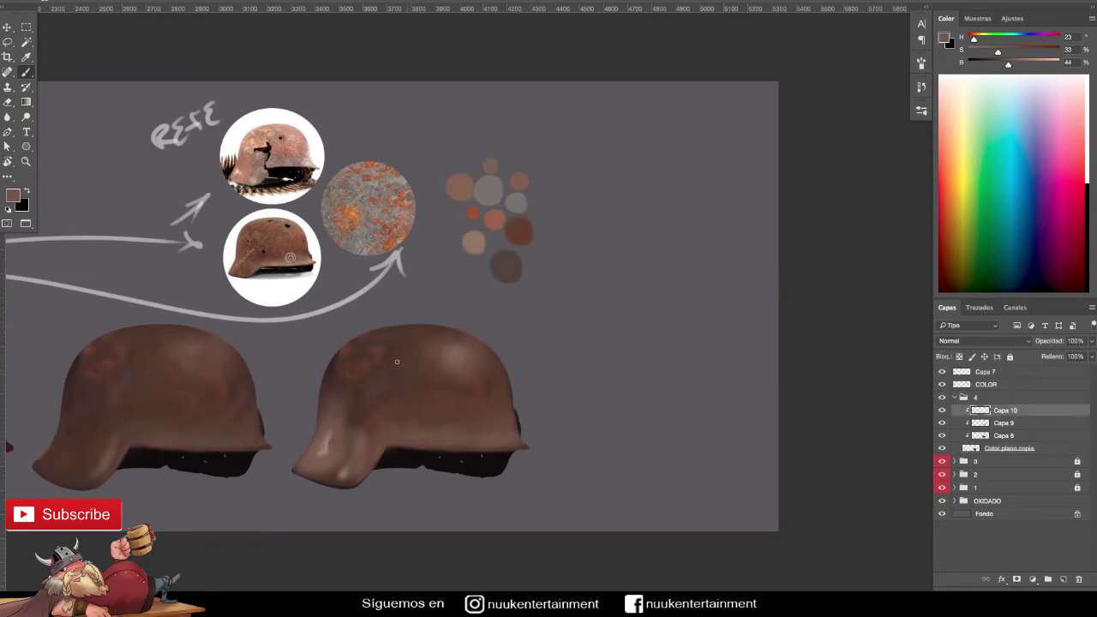
- Sample lighter, reddish and darker browns from the helmet for the next strokes
{"action": "left_click", "coordinate": [333, 433], "text": "alt"}
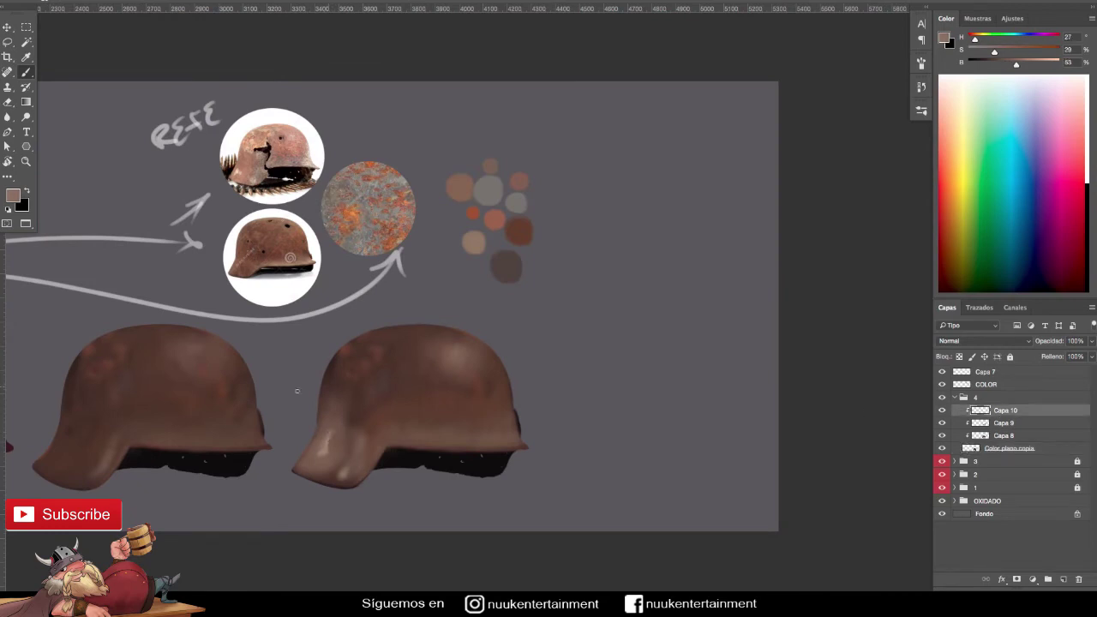
{"action": "scroll", "coordinate": [417, 400], "scroll_direction": "up", "scroll_amount": 2}
{"action": "left_click", "coordinate": [417, 360], "text": "alt"}
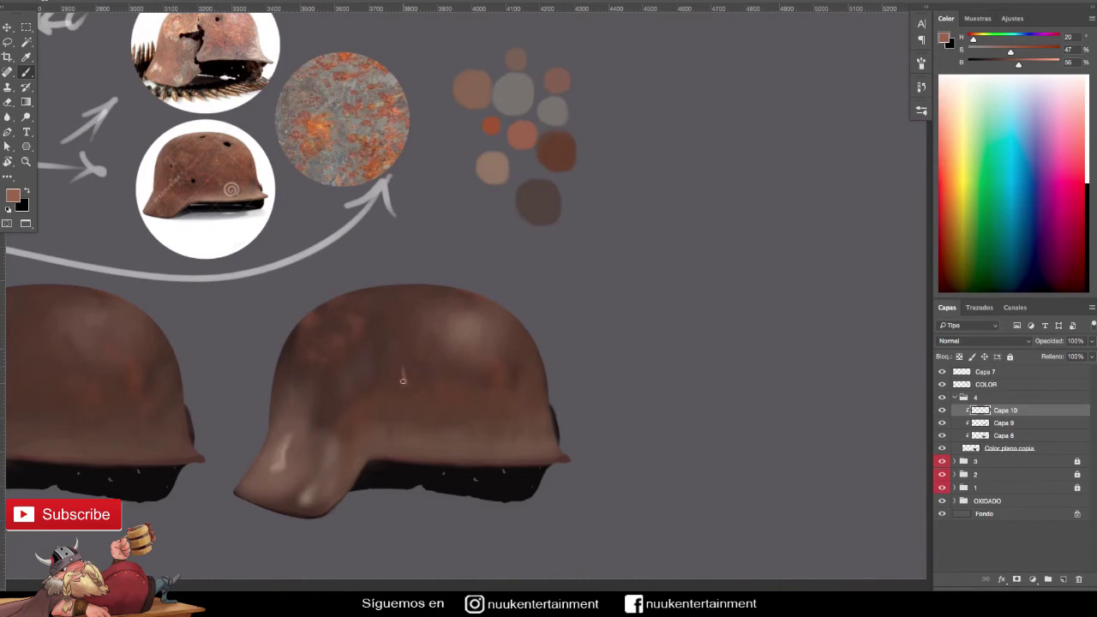
{"action": "left_click", "coordinate": [404, 381], "text": "alt"}
{"action": "left_click", "coordinate": [293, 452], "text": "alt"}
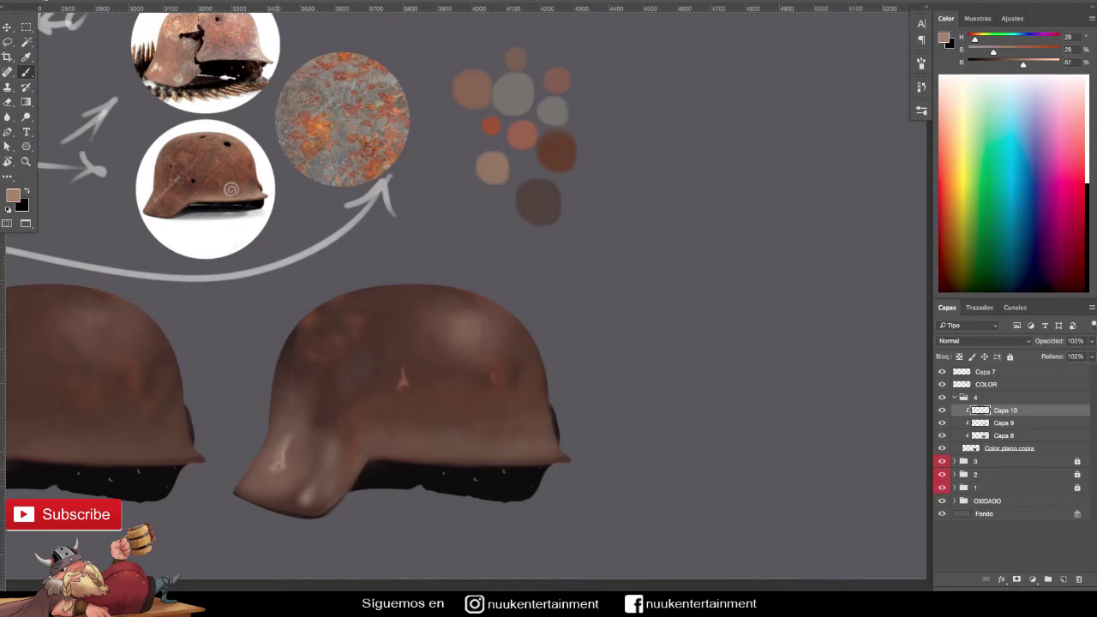
{"action": "left_click", "coordinate": [296, 451], "text": "alt"}
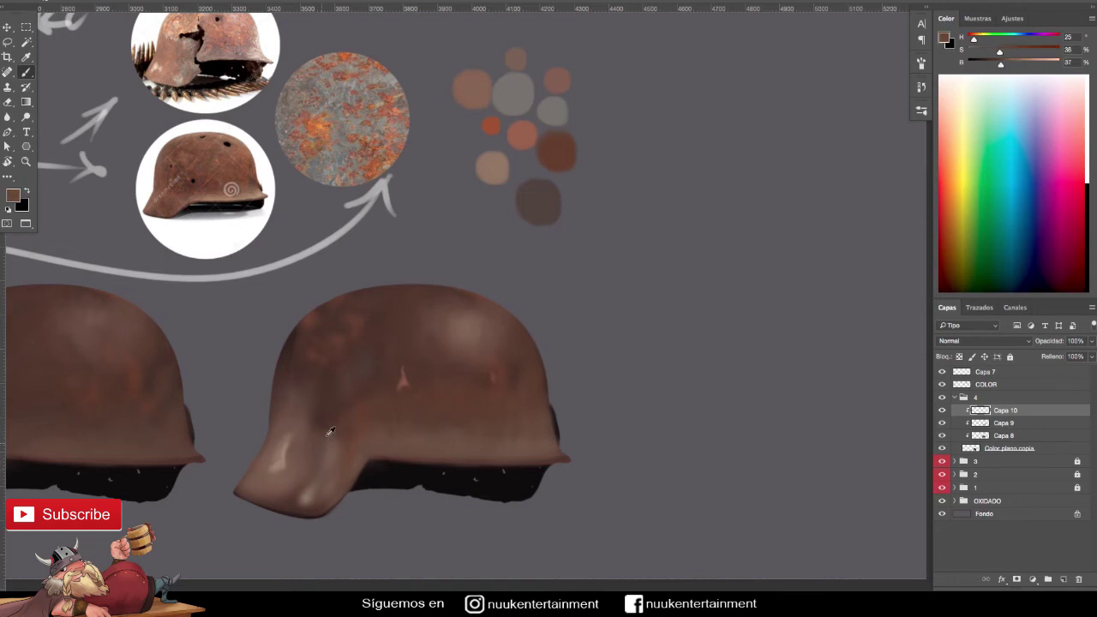
{"action": "key", "text": "F5"}
- Switch to a different brush tip and paint a light highlight on the lower-left brim
{"action": "left_click", "coordinate": [691, 94]}
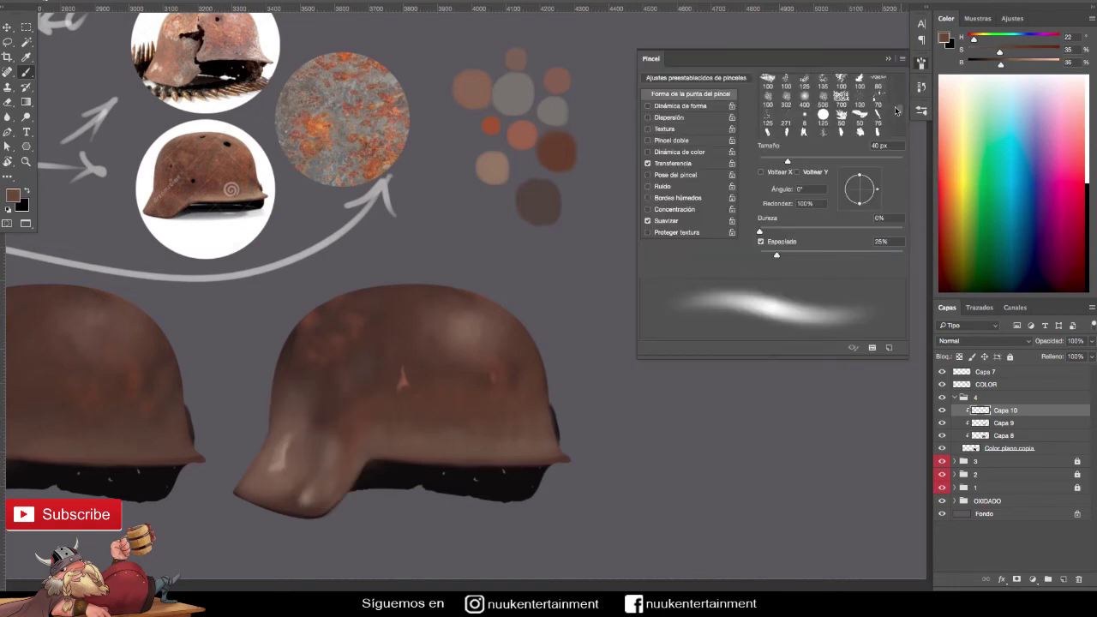
{"action": "left_click", "coordinate": [878, 104]}
{"action": "key", "text": "F5"}
{"action": "left_click", "coordinate": [285, 452], "text": "alt"}
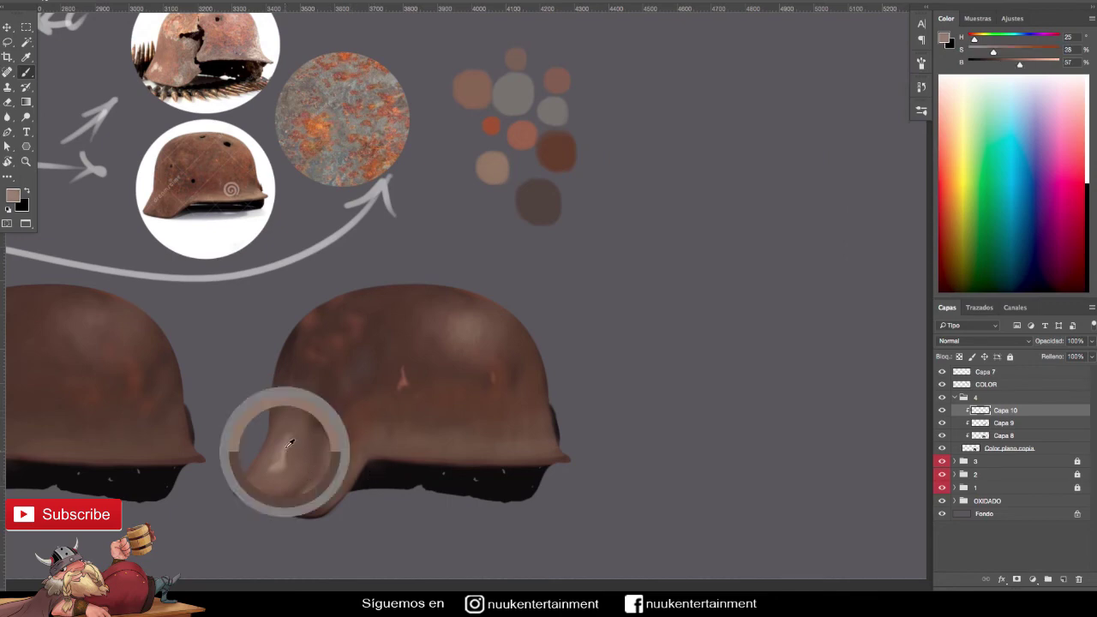
{"action": "left_click_drag", "start_coordinate": [305, 456], "coordinate": [322, 482]}
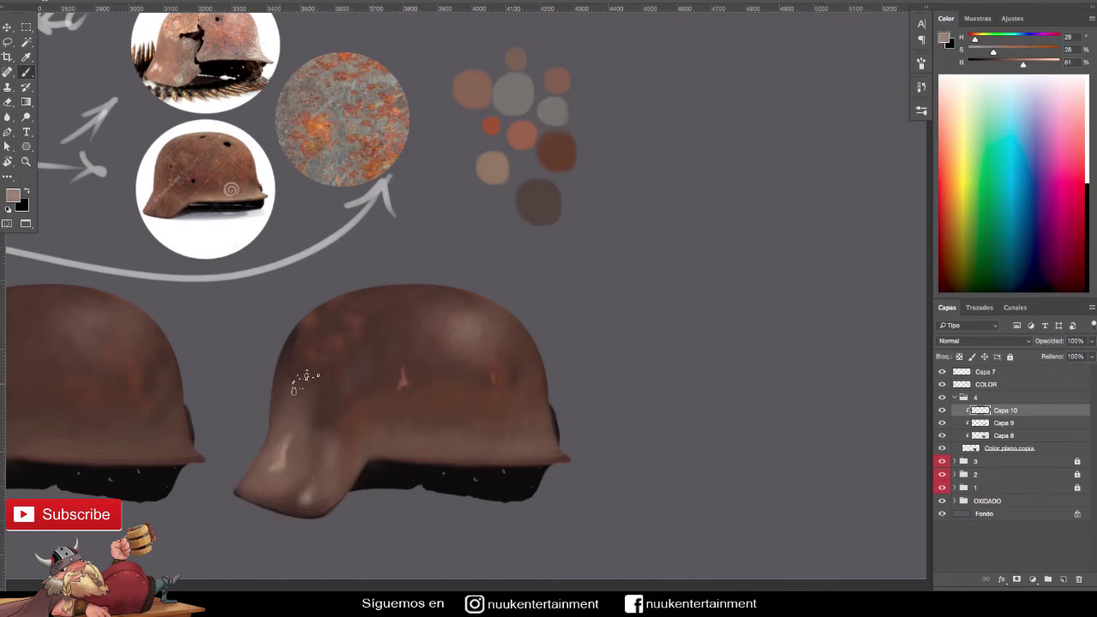
- On a new layer, dab white speckles upper-left and soften them with a small Gaussian Blur
{"action": "left_click", "coordinate": [1063, 580]}
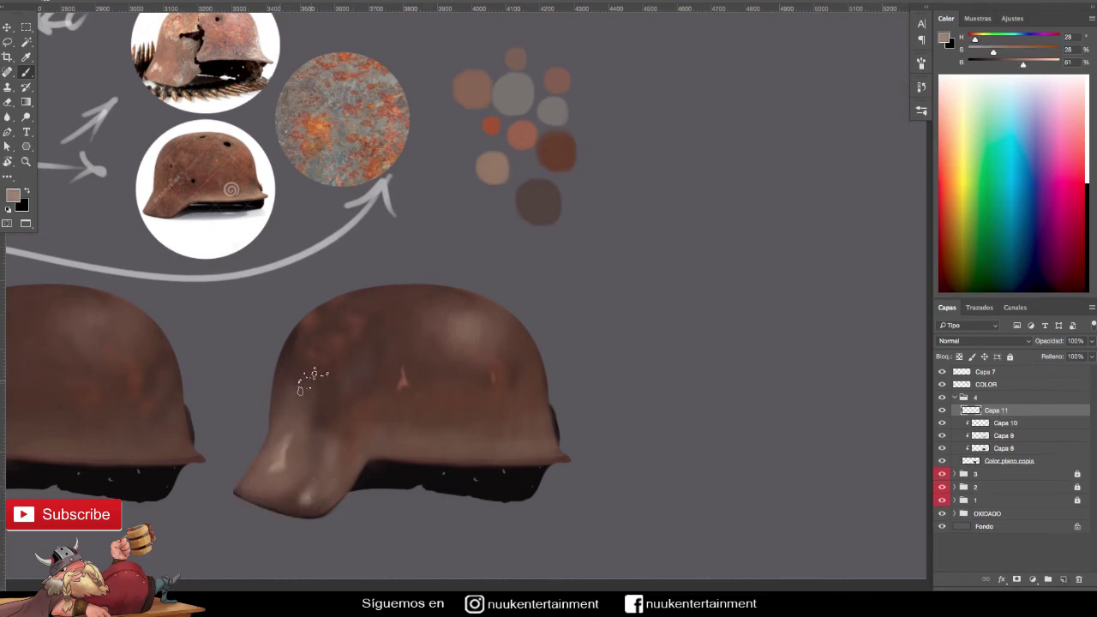
{"action": "mouse_move", "coordinate": [305, 333]}
{"action": "left_mouse_down"}
{"action": "mouse_move", "coordinate": [294, 352]}
{"action": "mouse_move", "coordinate": [352, 351]}
{"action": "left_mouse_up"}
{"action": "left_click", "coordinate": [330, 4]}
{"action": "mouse_move", "coordinate": [349, 113]}
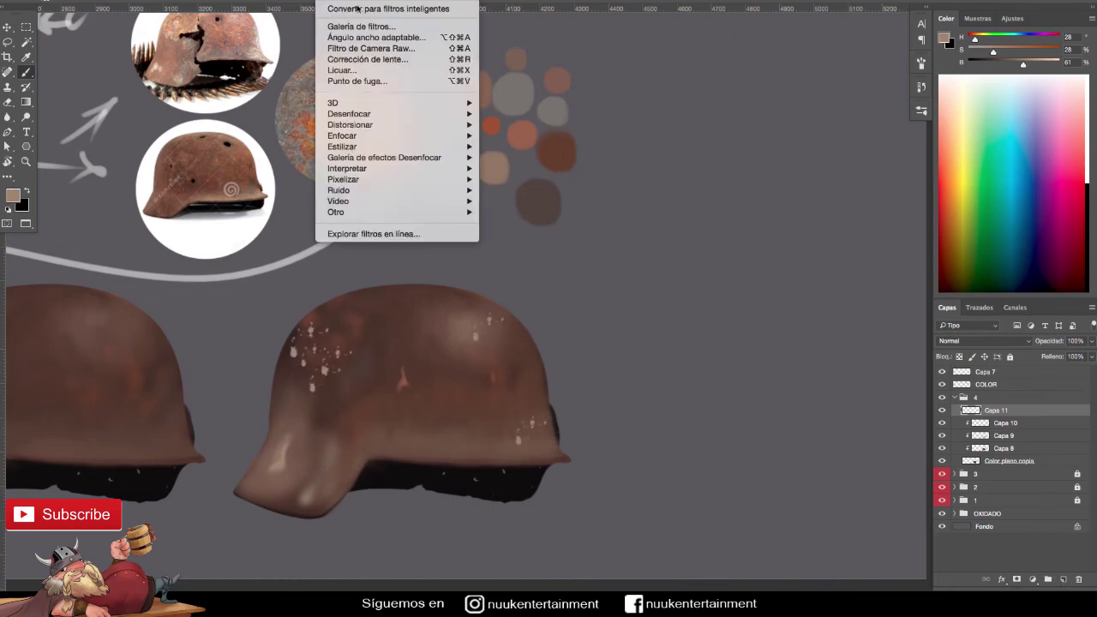
{"action": "left_click", "coordinate": [549, 188]}
{"action": "left_click_drag", "start_coordinate": [820, 250], "coordinate": [805, 251]}
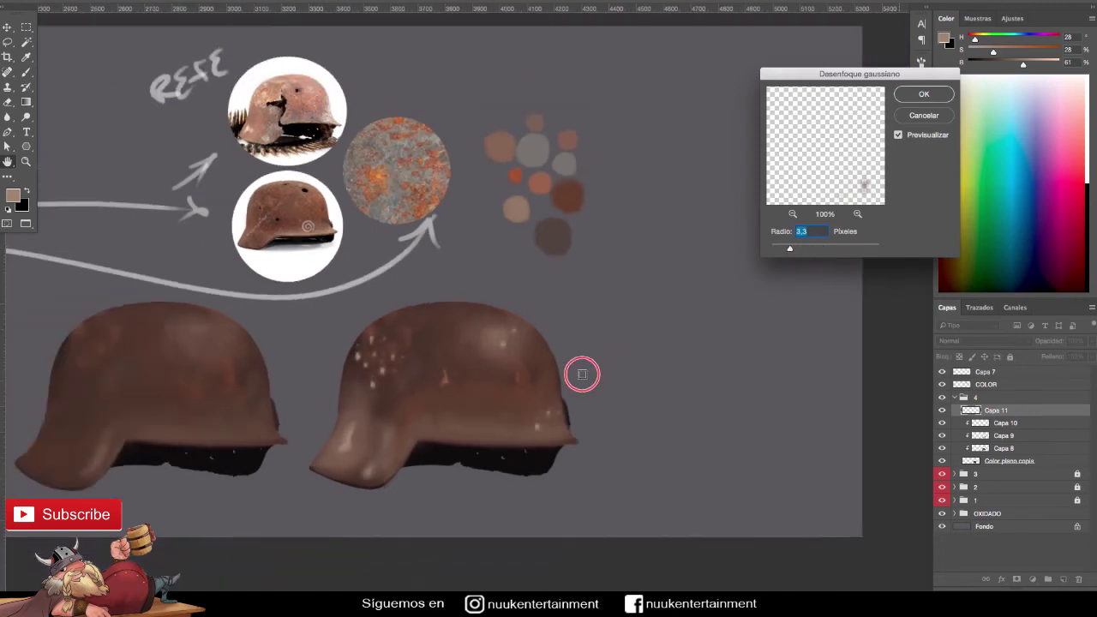
{"action": "key", "text": "Return"}
- Smudge the speckles upward across the helmet's front-left
{"action": "right_click", "coordinate": [8, 116]}
{"action": "left_click", "coordinate": [67, 137]}
{"action": "left_click_drag", "start_coordinate": [376, 412], "coordinate": [366, 377]}
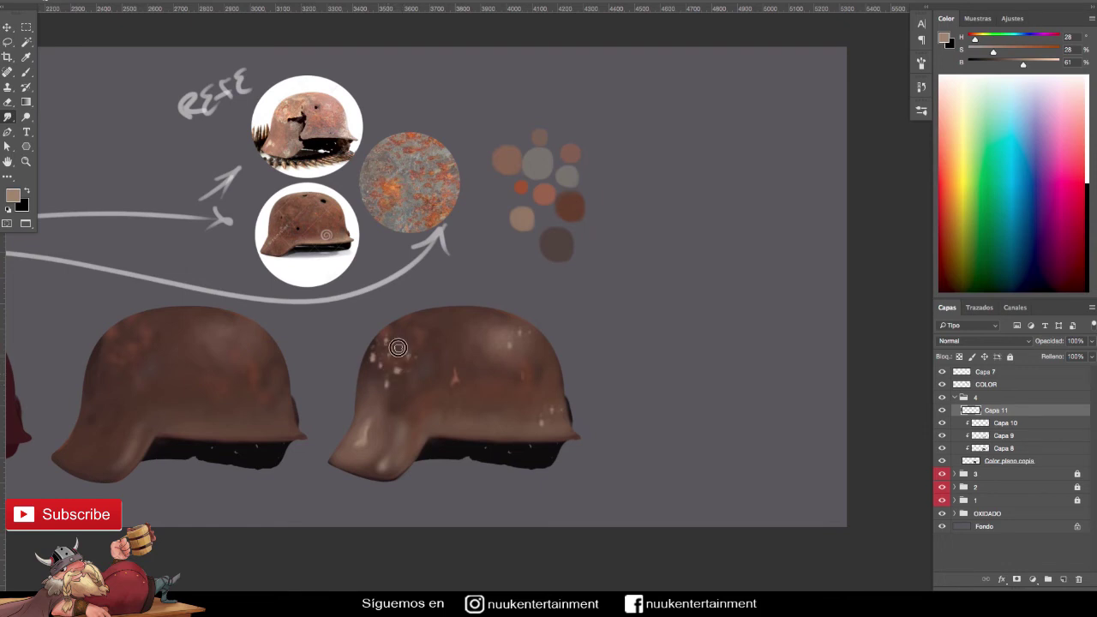
{"action": "scroll", "coordinate": [528, 392], "scroll_direction": "up", "scroll_amount": 2}
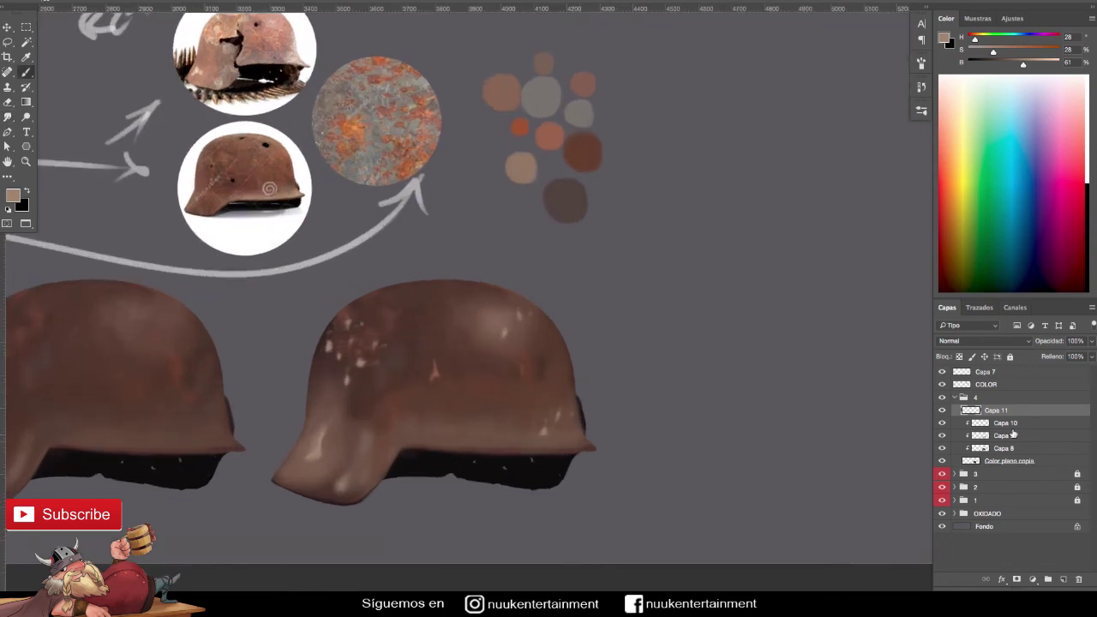
- Add another layer, adjust the brush texture, and paint a dark patch on the upper-left
{"action": "left_click", "coordinate": [1064, 580]}
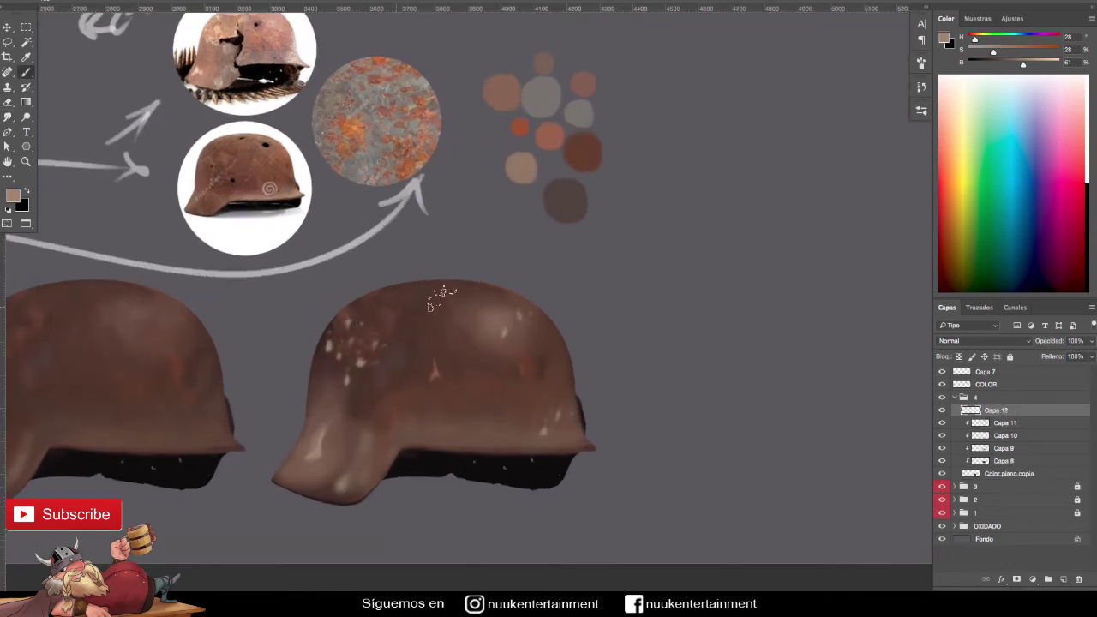
{"action": "left_click", "coordinate": [922, 114]}
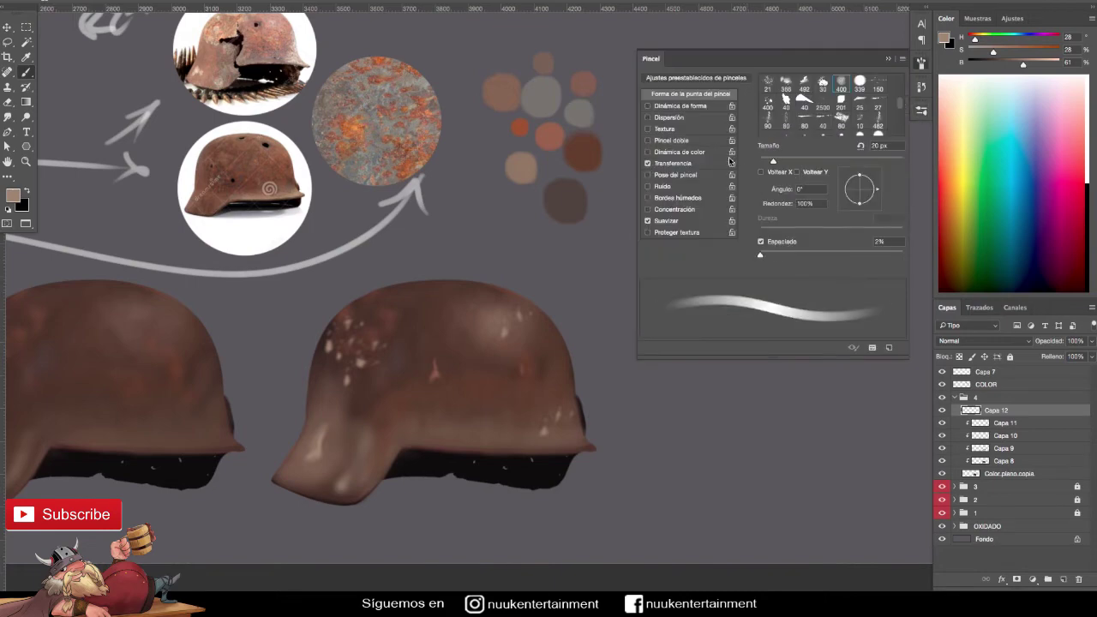
{"action": "left_click", "coordinate": [665, 128]}
{"action": "left_click", "coordinate": [797, 191]}
{"action": "left_click", "coordinate": [806, 124]}
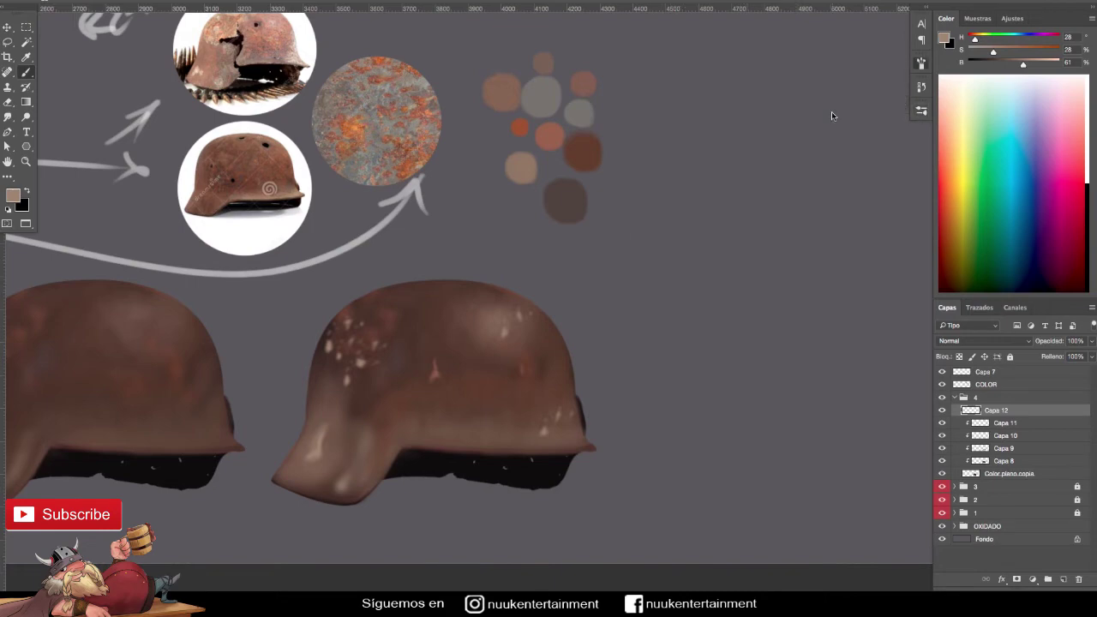
{"action": "scroll", "coordinate": [359, 361], "scroll_direction": "up", "scroll_amount": 1}
{"action": "left_click", "coordinate": [320, 343], "text": "alt"}
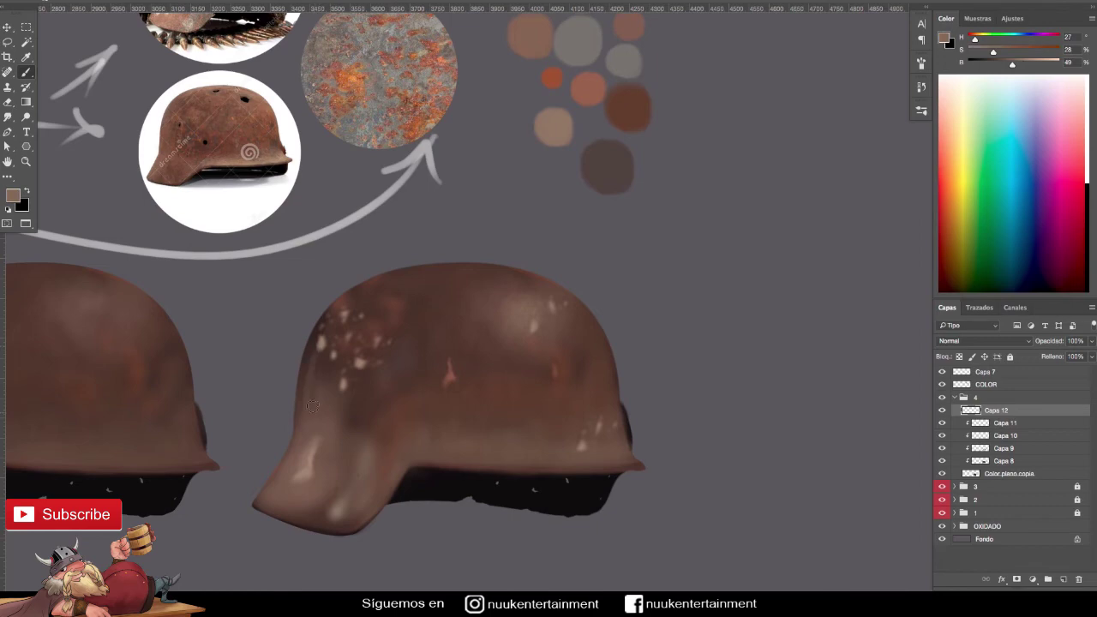
{"action": "left_click_drag", "start_coordinate": [367, 289], "coordinate": [316, 354]}
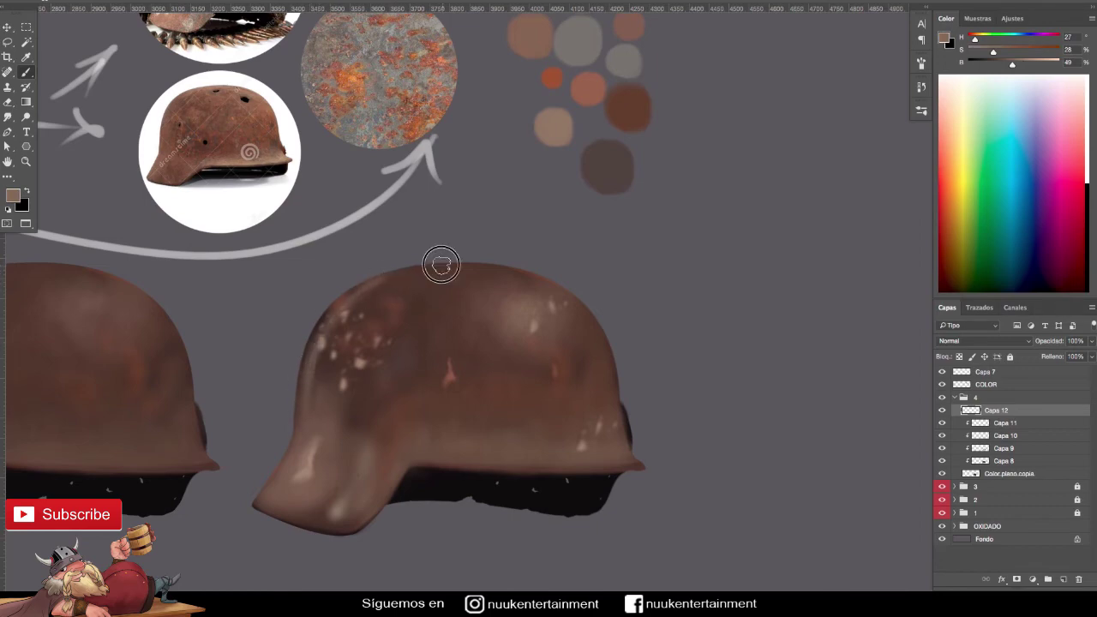
- Clip the layer to the speckles, darken the lower-front brim and paint light scratches upper-left
{"action": "scroll", "coordinate": [515, 343], "scroll_direction": "up", "scroll_amount": 3}
{"action": "scroll", "coordinate": [557, 334], "scroll_direction": "down", "scroll_amount": 2}
{"action": "left_click", "coordinate": [993, 417], "text": "alt"}
{"action": "left_click", "coordinate": [344, 396], "text": "alt"}
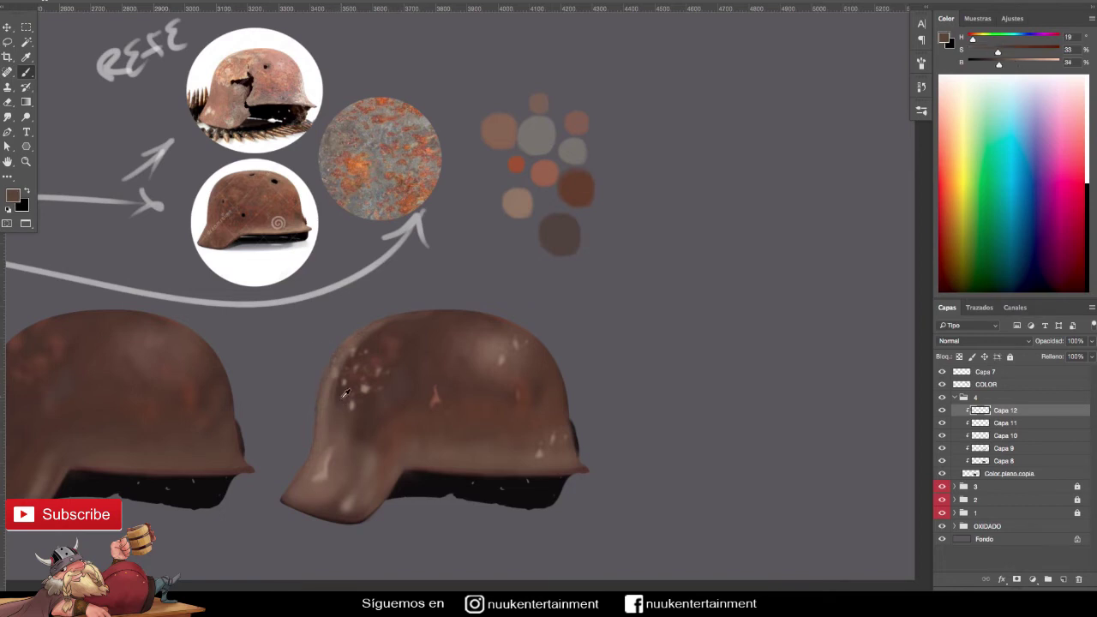
{"action": "mouse_move", "coordinate": [306, 458]}
{"action": "left_mouse_down"}
{"action": "mouse_move", "coordinate": [296, 493]}
{"action": "mouse_move", "coordinate": [345, 447]}
{"action": "left_mouse_up"}
{"action": "left_click", "coordinate": [378, 333], "text": "alt"}
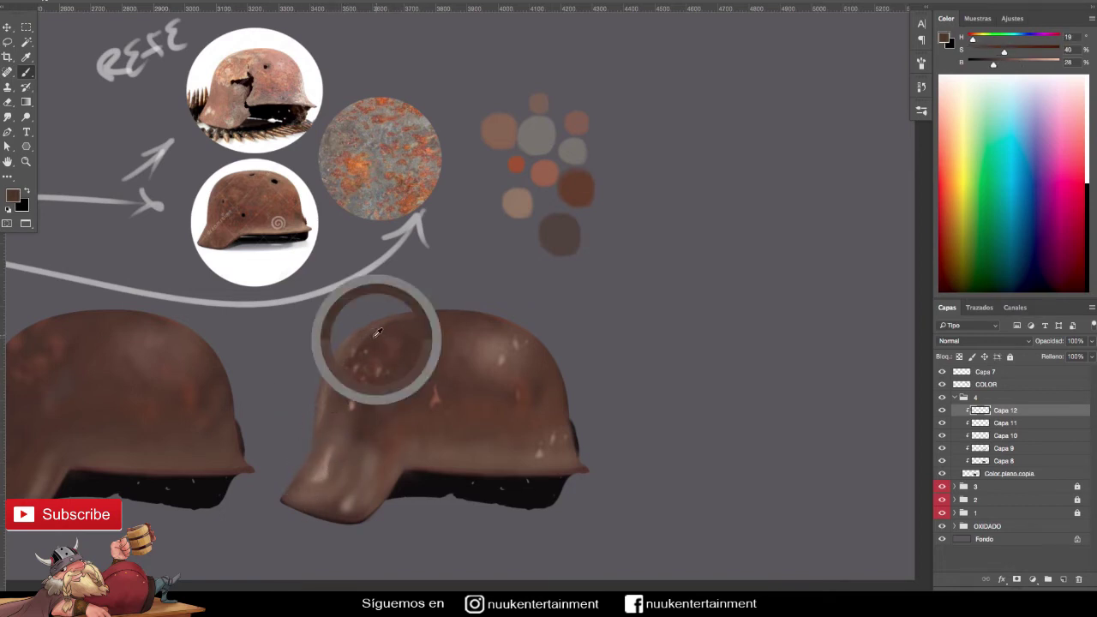
{"action": "left_click", "coordinate": [363, 389], "text": "alt"}
{"action": "left_click_drag", "start_coordinate": [352, 404], "coordinate": [380, 338]}
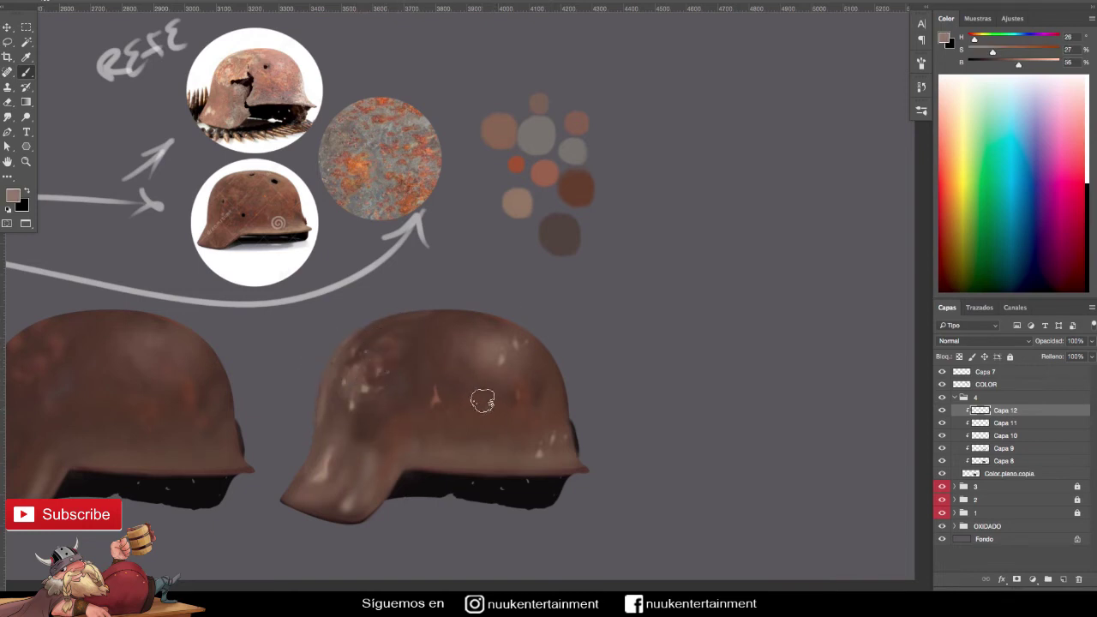
- Paint darker rust dabs across the helmet using sampled rustier browns
{"action": "left_click", "coordinate": [453, 395], "text": "alt"}
{"action": "left_click", "coordinate": [460, 382], "text": "alt"}
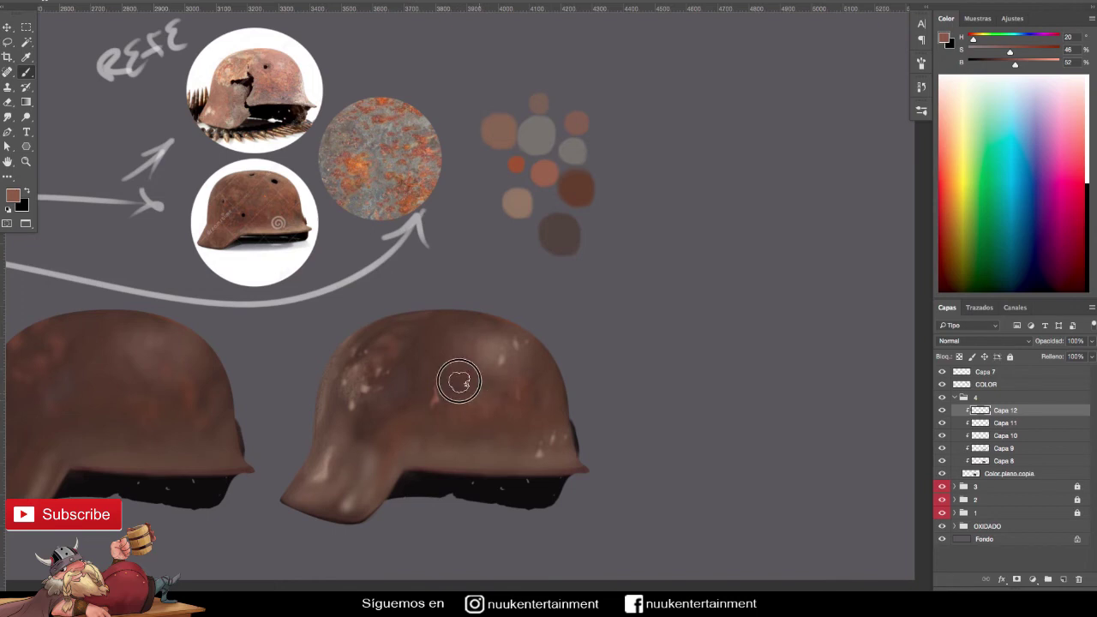
{"action": "left_click_drag", "start_coordinate": [551, 372], "coordinate": [495, 401]}
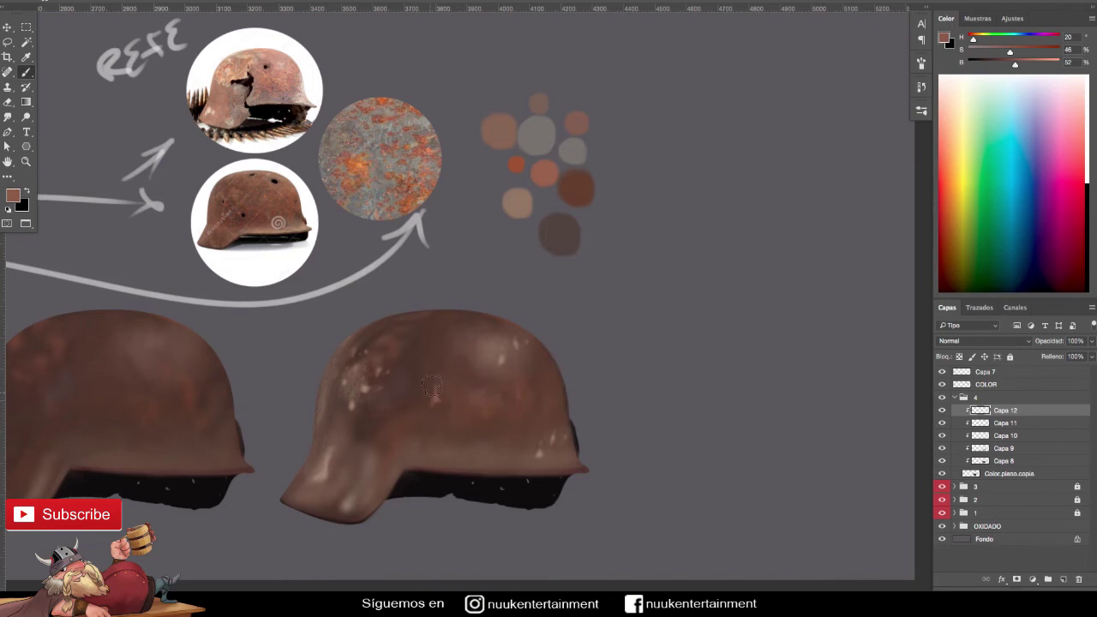
{"action": "left_click", "coordinate": [375, 473], "text": "alt"}
{"action": "left_click", "coordinate": [346, 506], "text": "alt"}
{"action": "left_click", "coordinate": [511, 320], "text": "alt"}
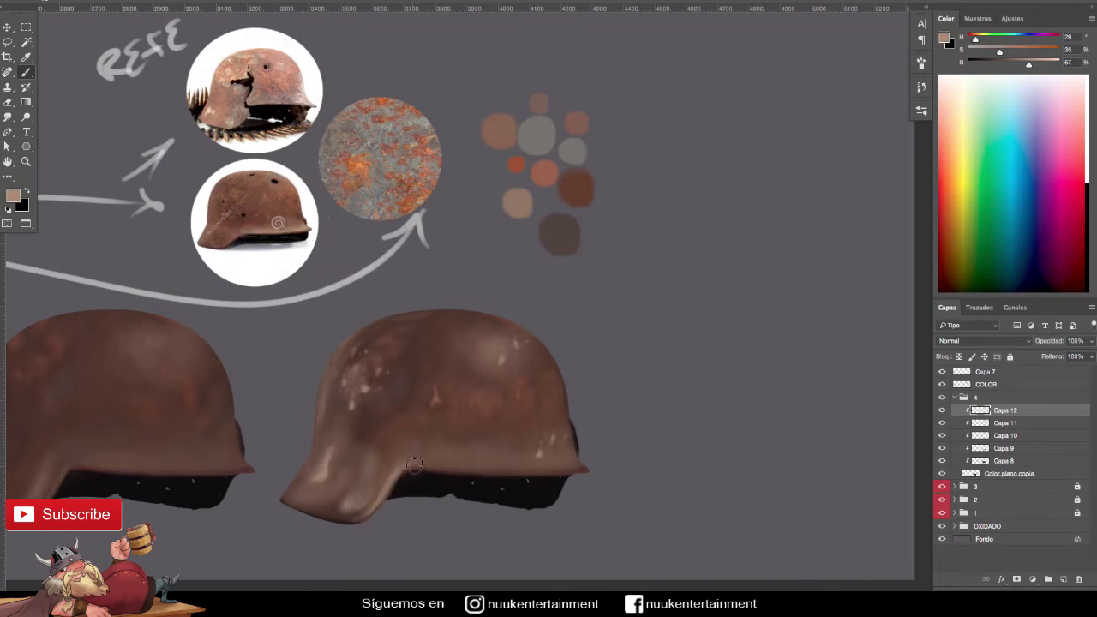
- Tilt the view about 30° and lighten and extend the brim tip and rear brim
{"action": "left_click", "coordinate": [429, 518]}
{"action": "key", "text": "r"}
{"action": "left_click_drag", "start_coordinate": [627, 497], "coordinate": [635, 381]}
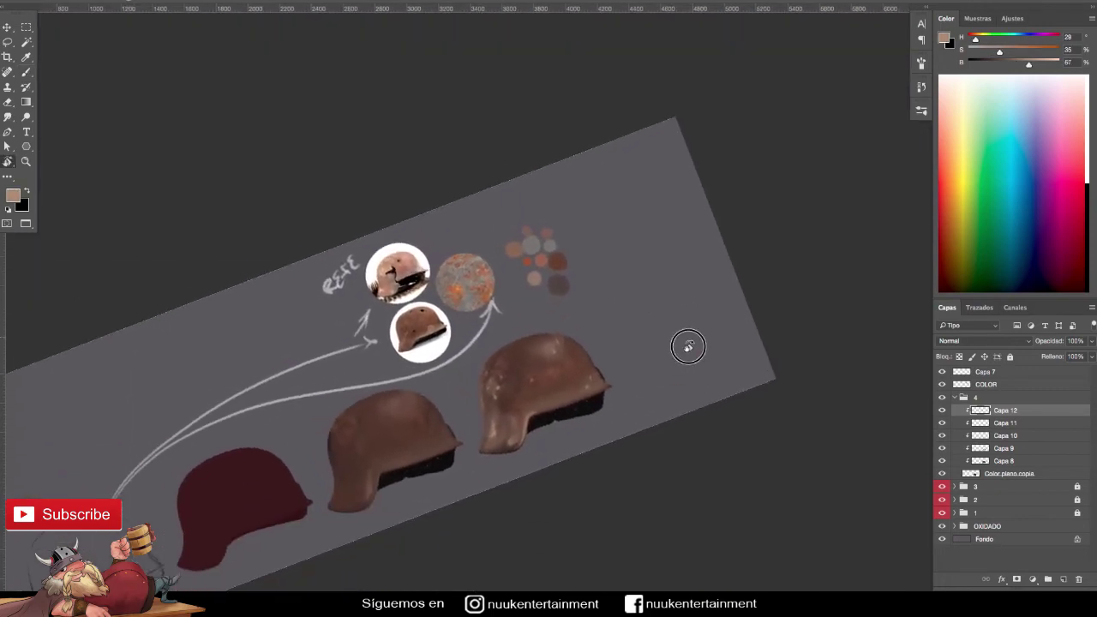
{"action": "key", "text": "b"}
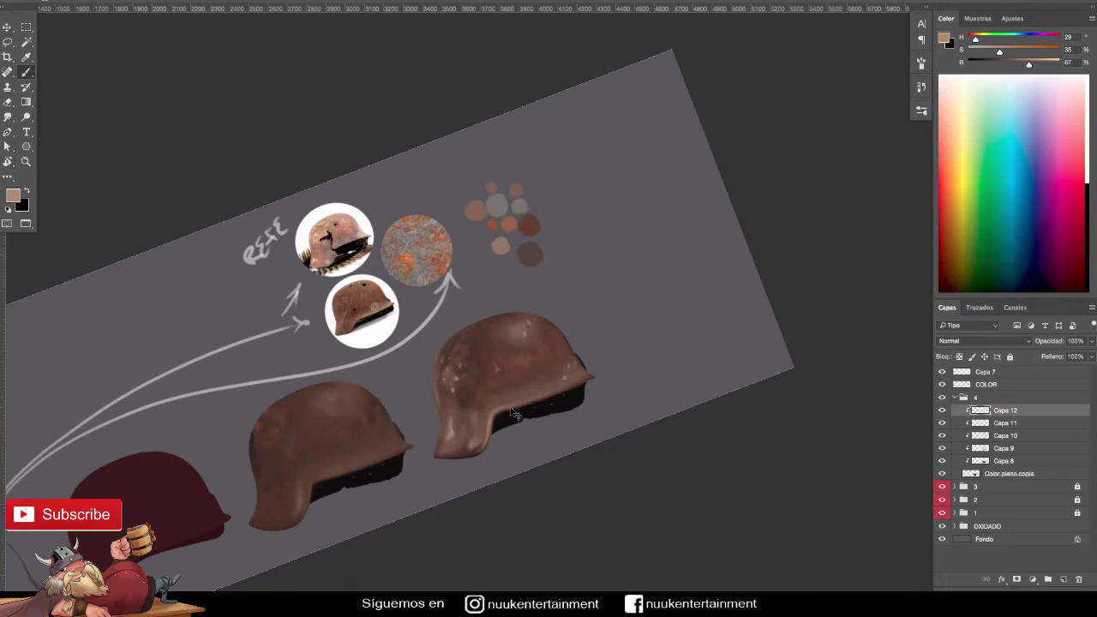
{"action": "left_click_drag", "start_coordinate": [586, 378], "coordinate": [593, 409]}
{"action": "scroll", "coordinate": [592, 409], "scroll_direction": "up", "scroll_amount": 2}
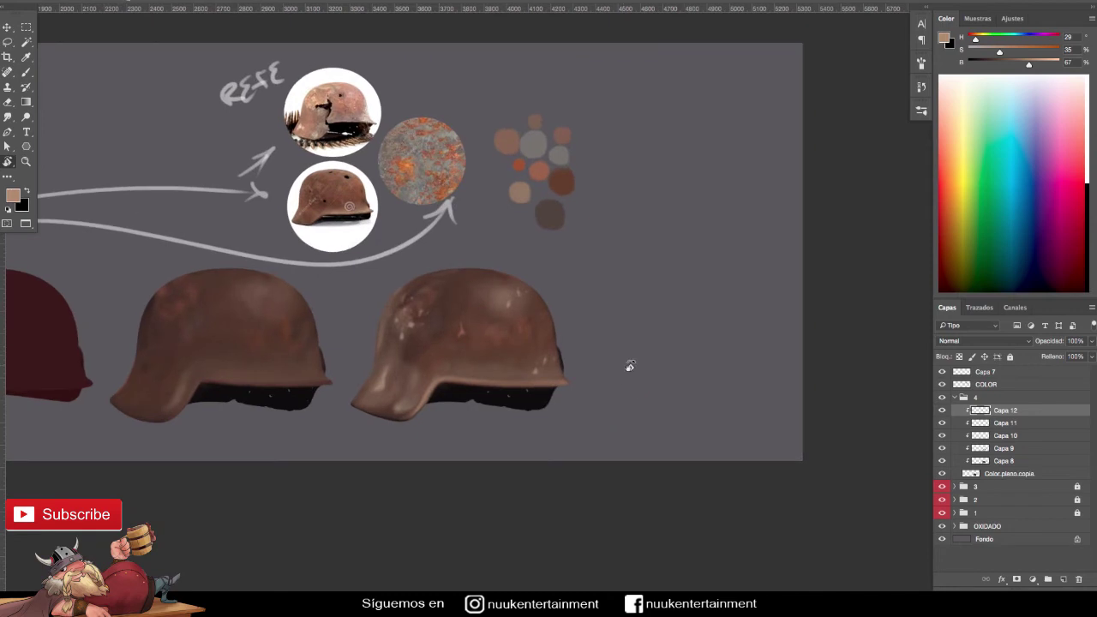
{"action": "left_click_drag", "start_coordinate": [556, 370], "coordinate": [562, 381]}
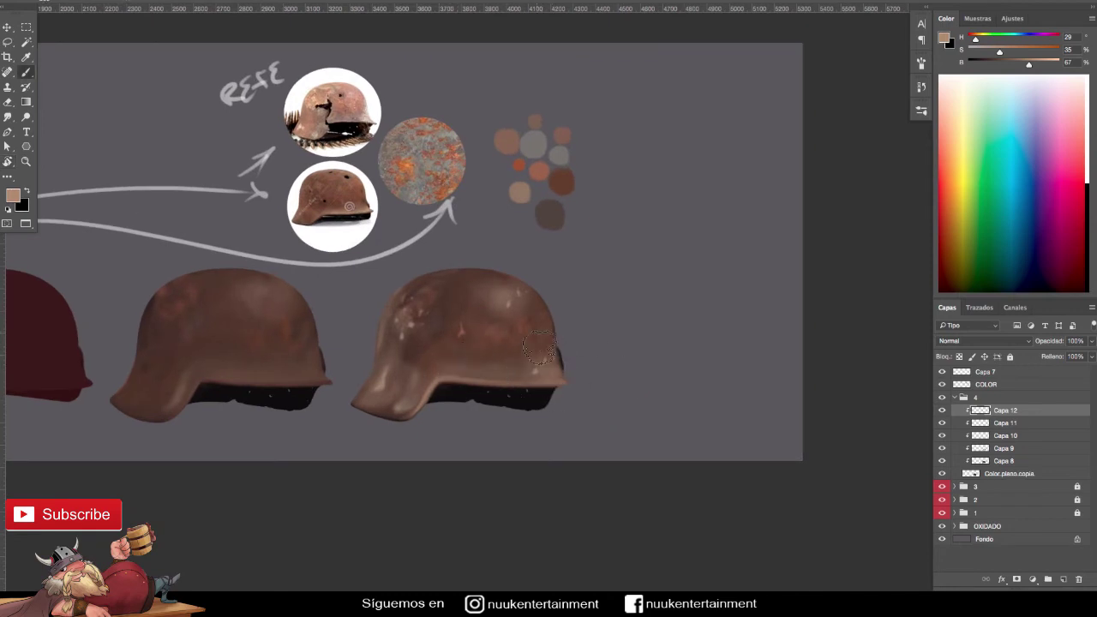
{"action": "left_click", "coordinate": [522, 347], "text": "alt"}
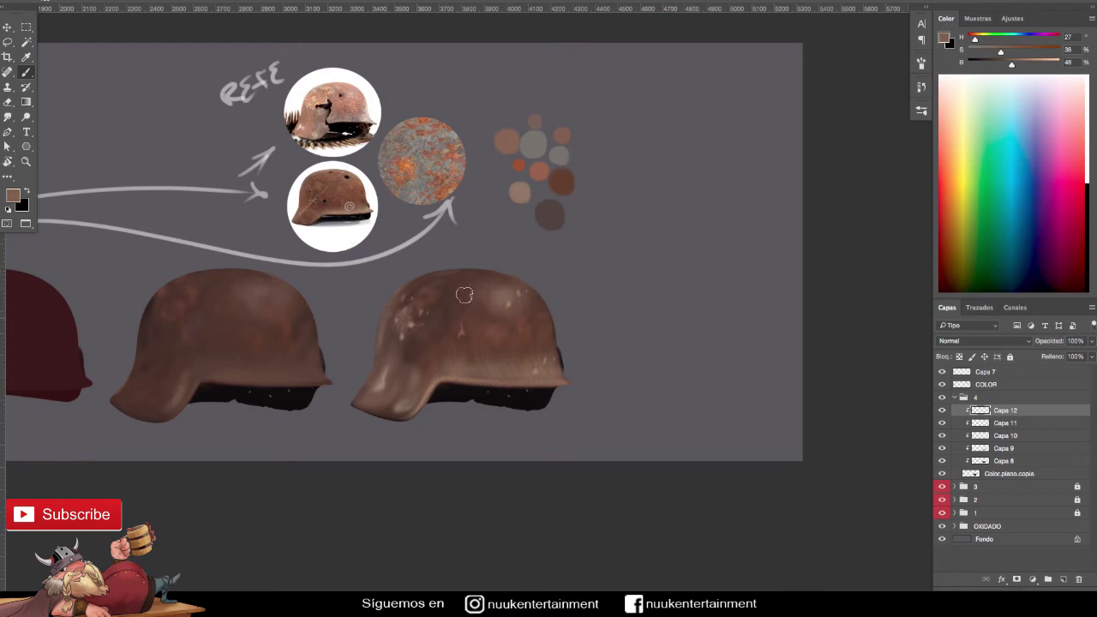
{"action": "left_click", "coordinate": [530, 158], "text": "alt"}
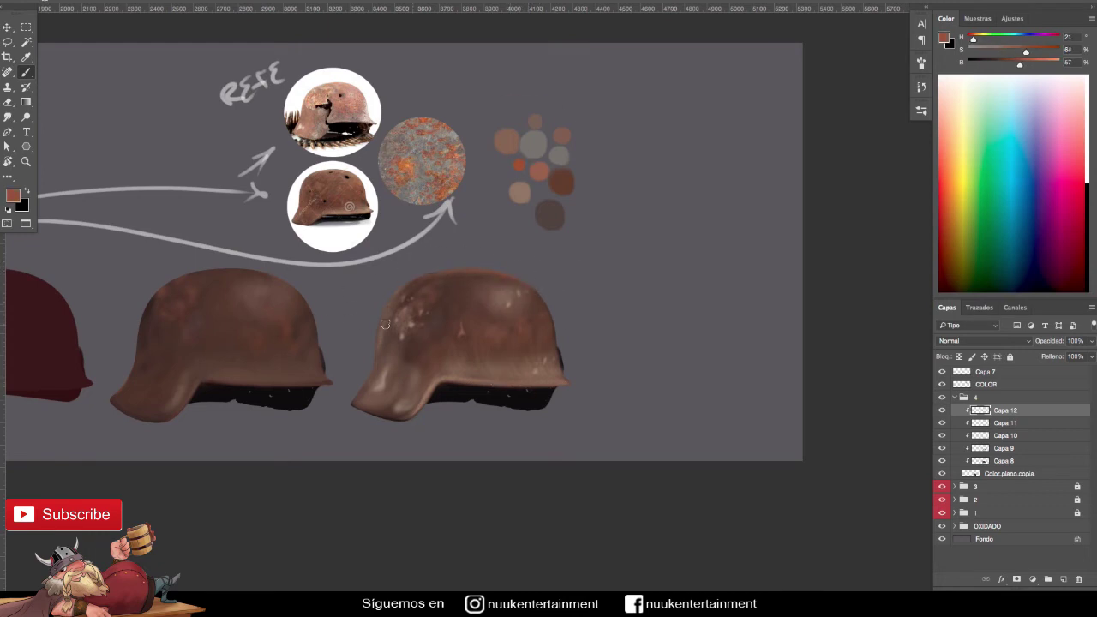
{"action": "left_click", "coordinate": [573, 407], "text": "alt"}
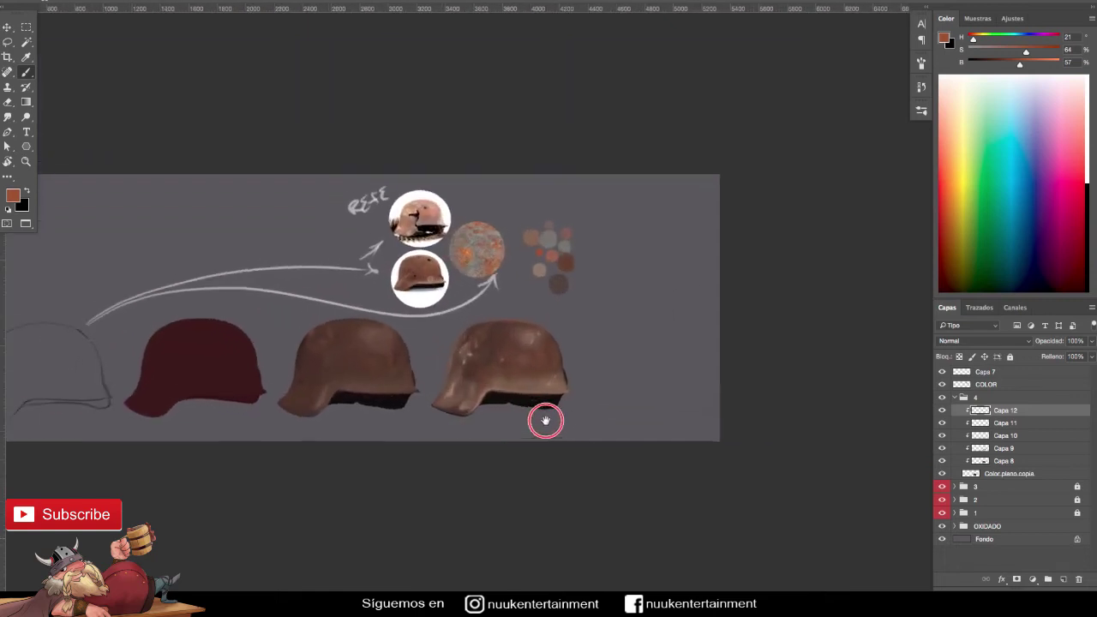
- Duplicate the finished helmet group and place the copy at the right end of the row
{"action": "key", "text": "Tab"}
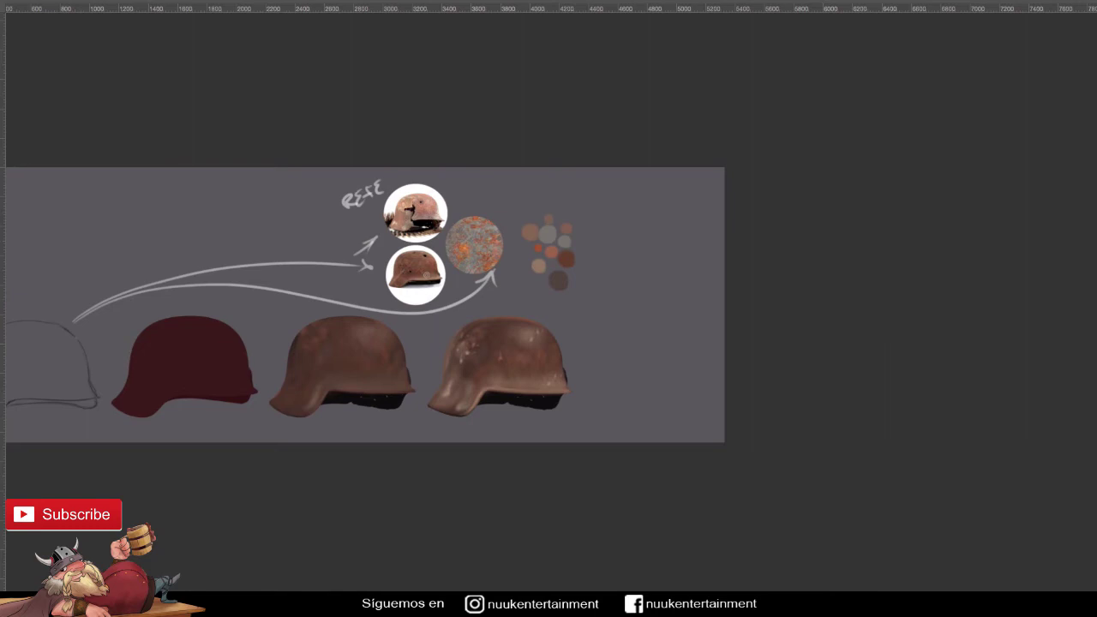
{"action": "key", "text": "Tab"}
{"action": "key", "text": "ctrl+j"}
{"action": "left_click_drag", "start_coordinate": [564, 377], "coordinate": [677, 377]}
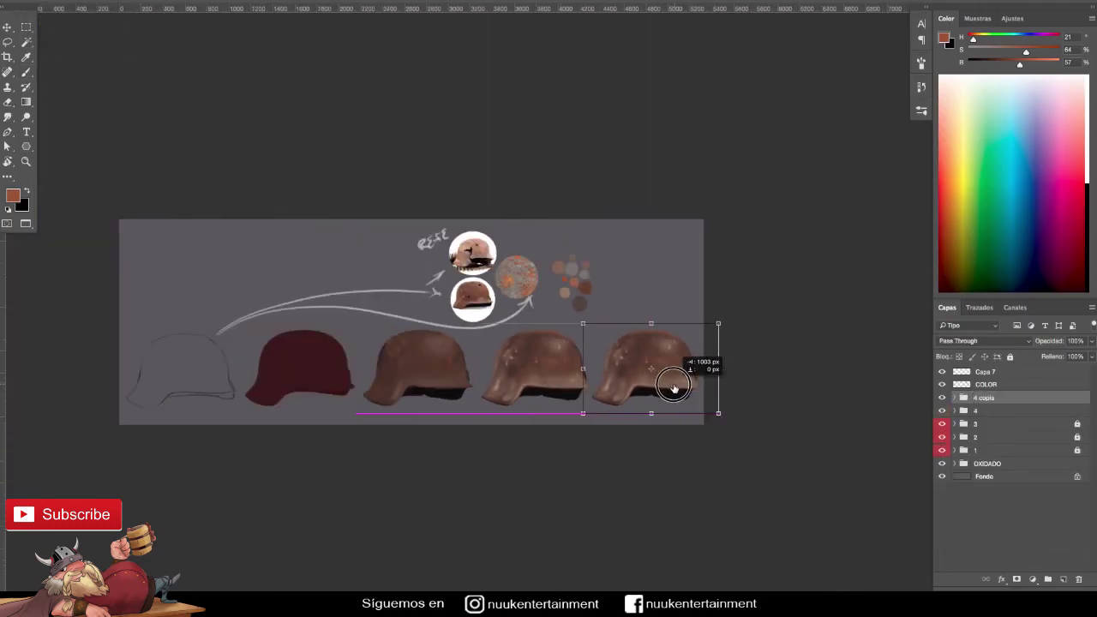
- Crop the canvas tightly around the row of helmets
{"action": "key", "text": "c"}
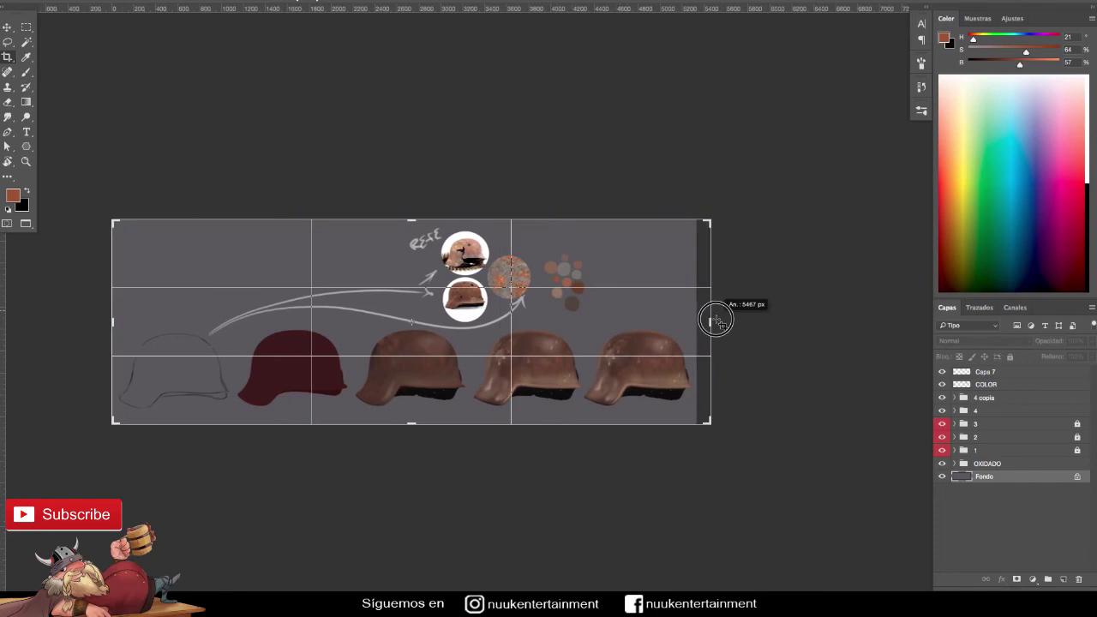
{"action": "left_click_drag", "start_coordinate": [710, 314], "coordinate": [760, 322]}
{"action": "key", "text": "Return"}
{"action": "left_click", "coordinate": [984, 477]}
{"action": "scroll", "coordinate": [838, 382], "scroll_direction": "up", "scroll_amount": 1}
{"action": "scroll", "coordinate": [838, 382], "scroll_direction": "up", "scroll_amount": 1}
- Rename the '4 copia' group to 5 and expand it to show its layers
{"action": "double_click", "coordinate": [985, 398]}
{"action": "type", "text": "5"}
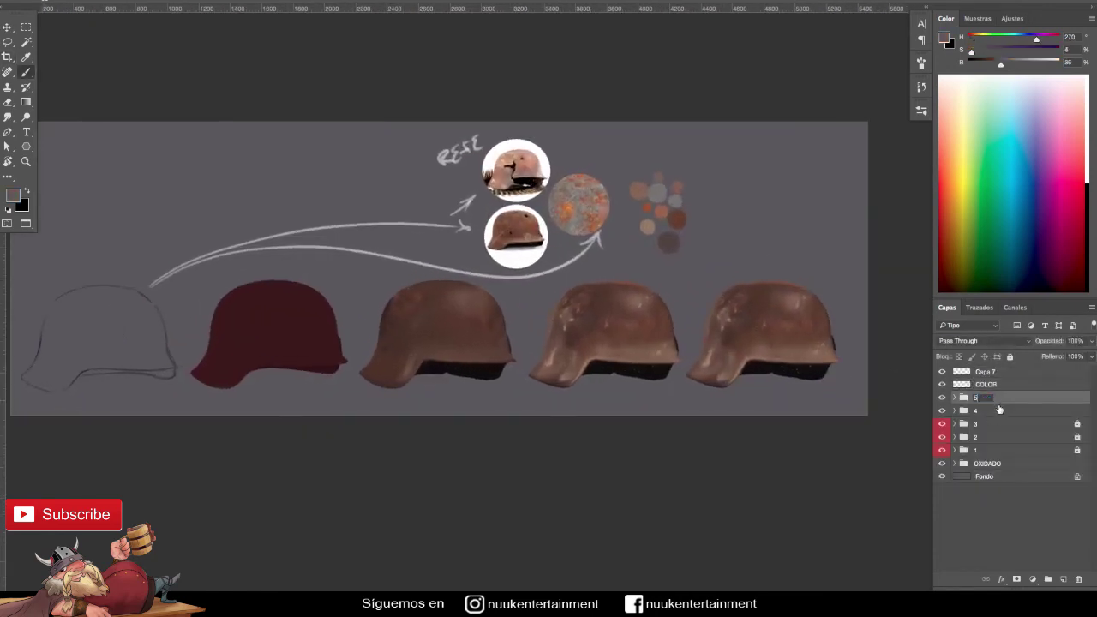
{"action": "key", "text": "Return"}
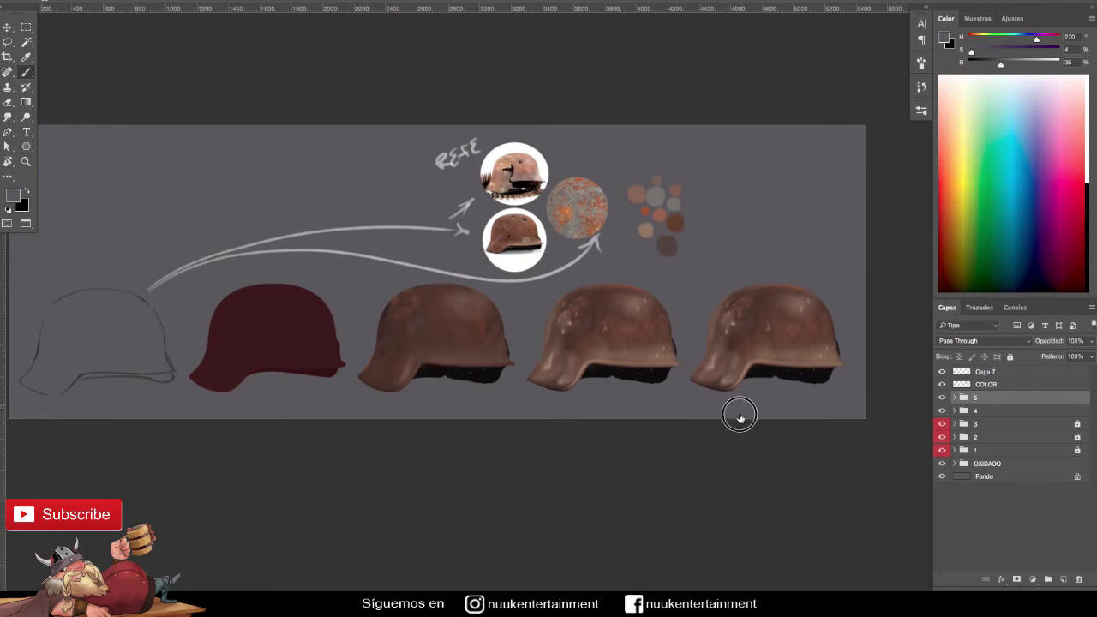
{"action": "left_click_drag", "start_coordinate": [734, 417], "coordinate": [613, 415]}
{"action": "scroll", "coordinate": [703, 392], "scroll_direction": "up", "scroll_amount": 2}
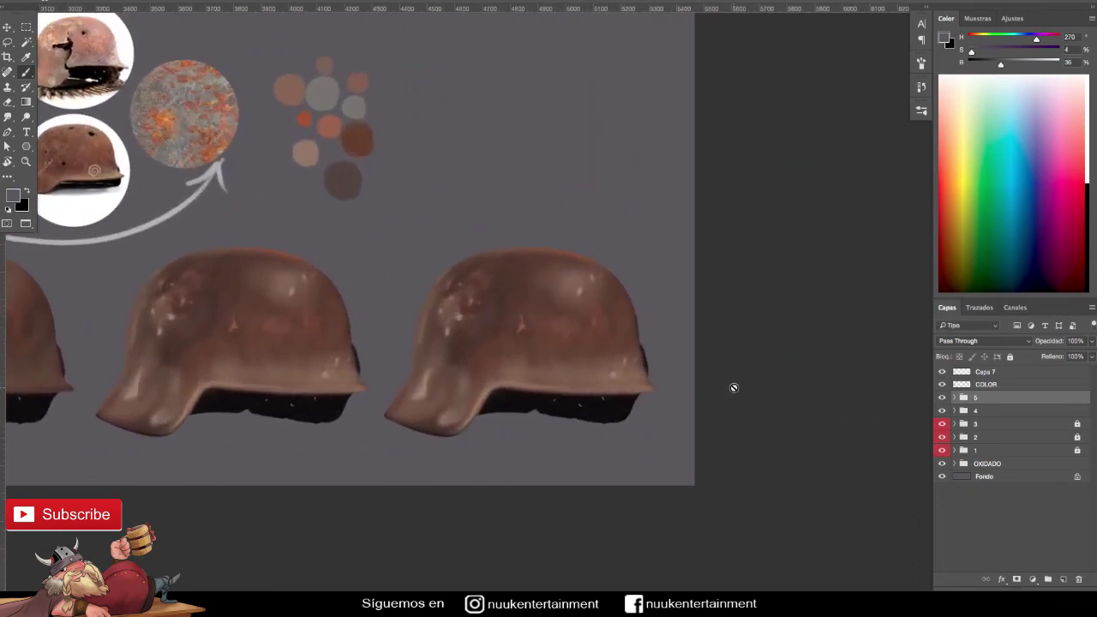
{"action": "left_click", "coordinate": [963, 399]}
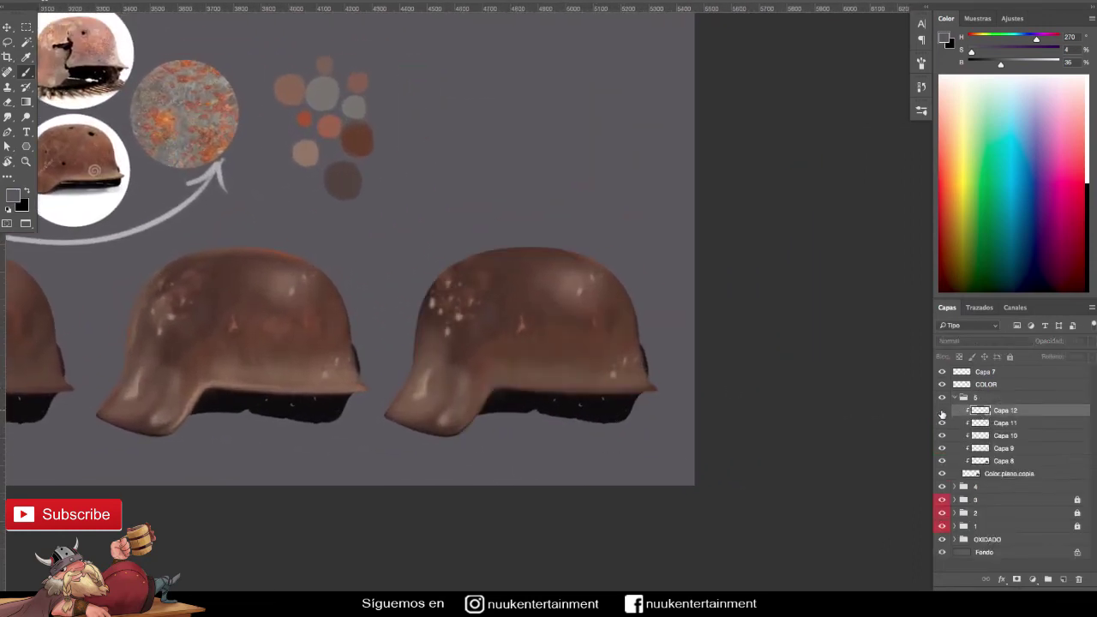
- Select the Capa 7 and COLOR layers and move the OXIDADO group up below COLOR
{"action": "left_click", "coordinate": [998, 411]}
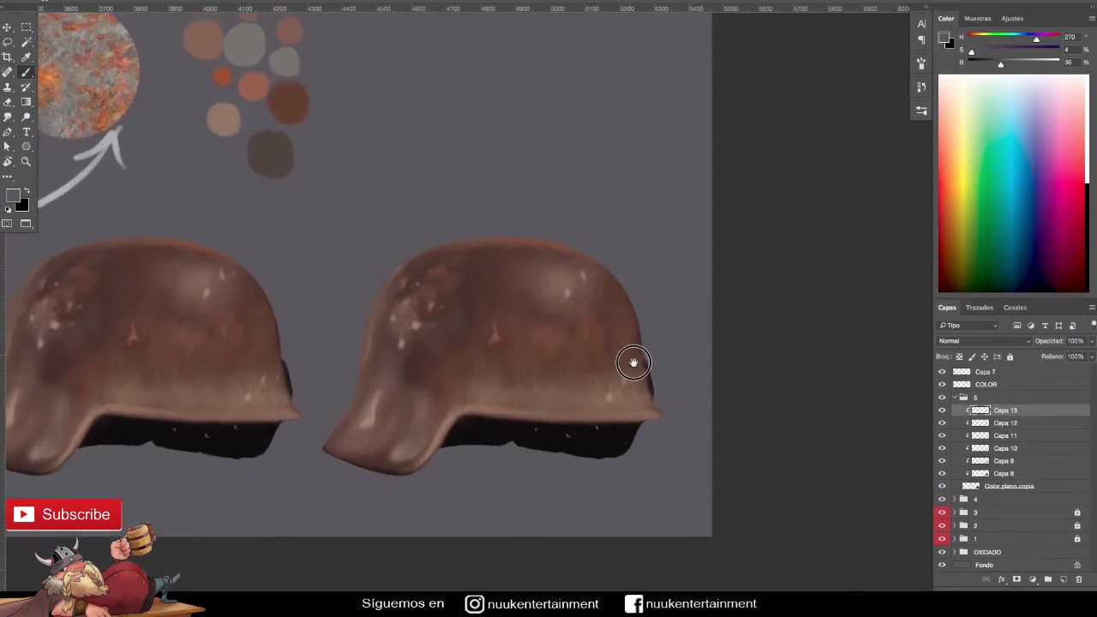
{"action": "scroll", "coordinate": [737, 342], "scroll_direction": "down", "scroll_amount": 2}
{"action": "left_click", "coordinate": [986, 384]}
{"action": "left_click", "coordinate": [985, 372], "text": "shift"}
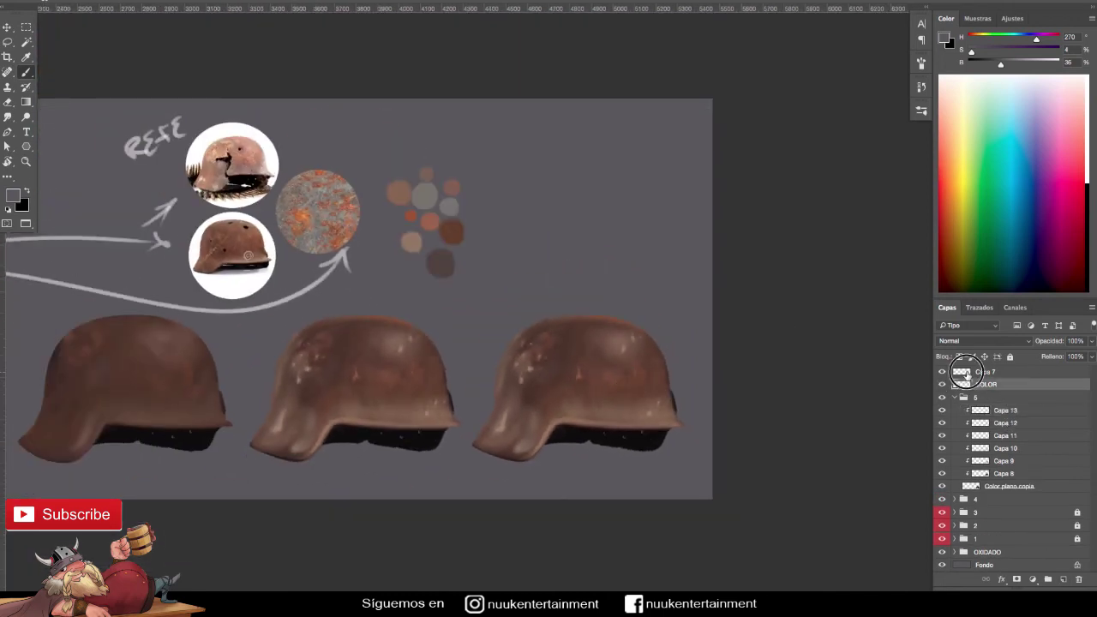
{"action": "key", "text": "ctrl+t"}
{"action": "scroll", "coordinate": [303, 344], "scroll_direction": "down", "scroll_amount": 2}
{"action": "key", "text": "Return"}
{"action": "left_click_drag", "start_coordinate": [987, 552], "coordinate": [995, 393]}
- Shift the Capa 7 and COLOR arrows and reference notes about 80 px right
{"action": "left_click", "coordinate": [986, 371]}
{"action": "left_click", "coordinate": [986, 384], "text": "shift"}
{"action": "key", "text": "ctrl+t"}
{"action": "left_click_drag", "start_coordinate": [310, 311], "coordinate": [378, 310]}
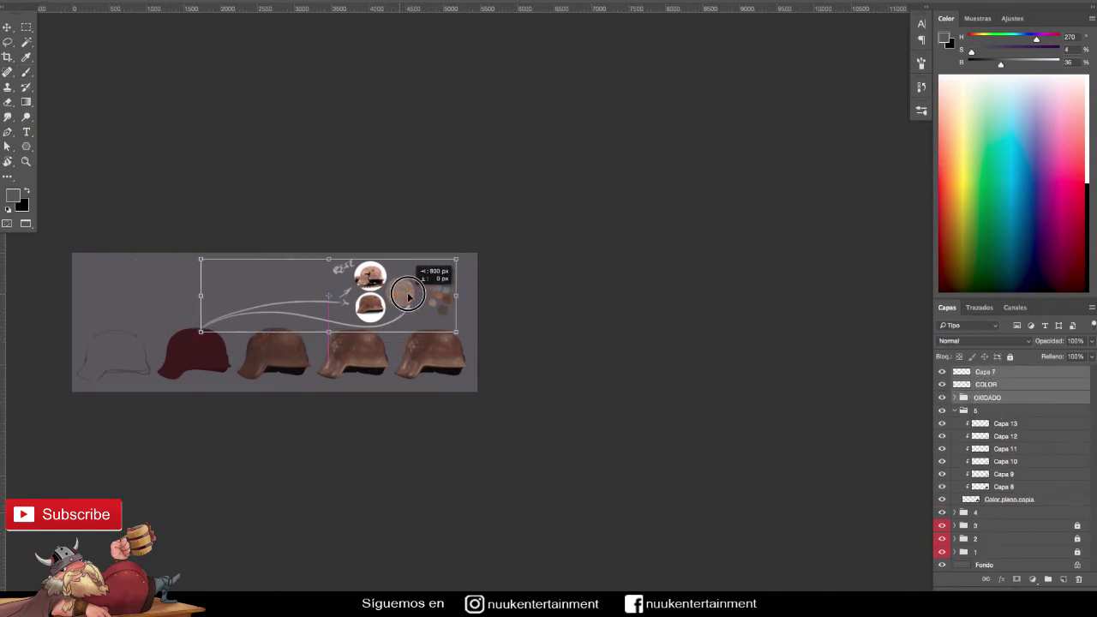
{"action": "key", "text": "Return"}
- On Capa 13, paint dark brown and greyish strokes under the last helmet's brim
{"action": "scroll", "coordinate": [441, 318], "scroll_direction": "up", "scroll_amount": 2}
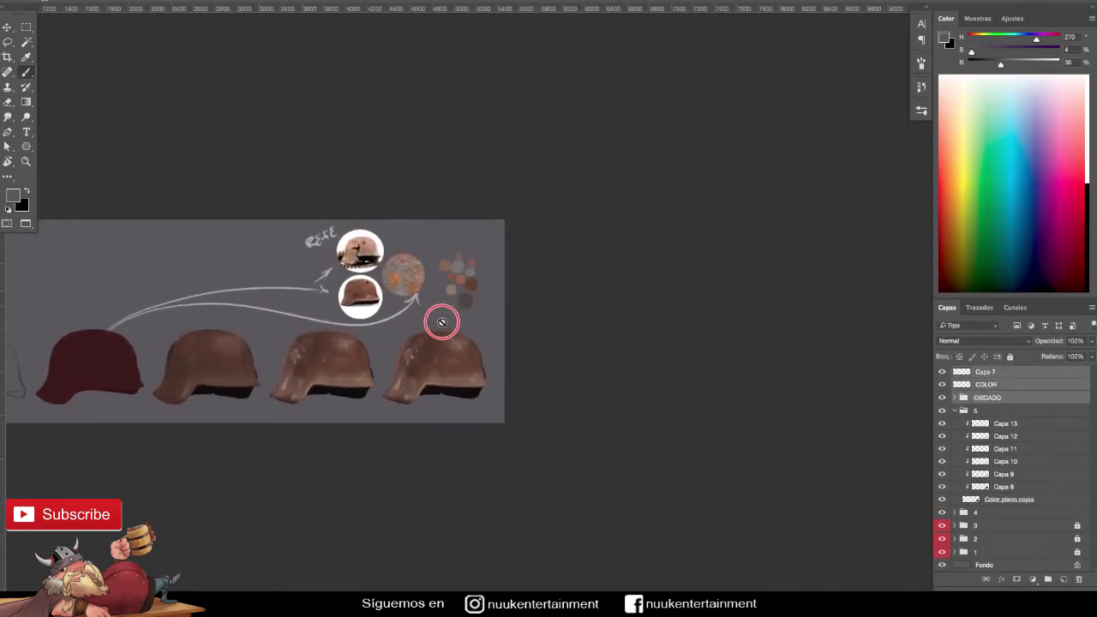
{"action": "scroll", "coordinate": [480, 321], "scroll_direction": "up", "scroll_amount": 3}
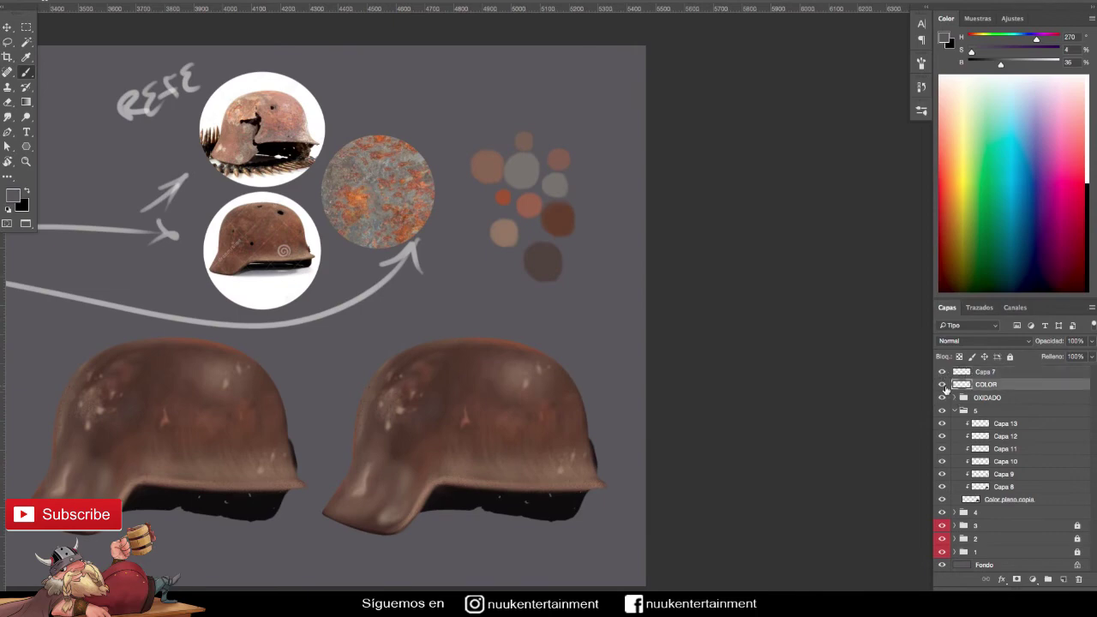
{"action": "left_click", "coordinate": [986, 424]}
{"action": "left_click", "coordinate": [557, 222], "text": "alt"}
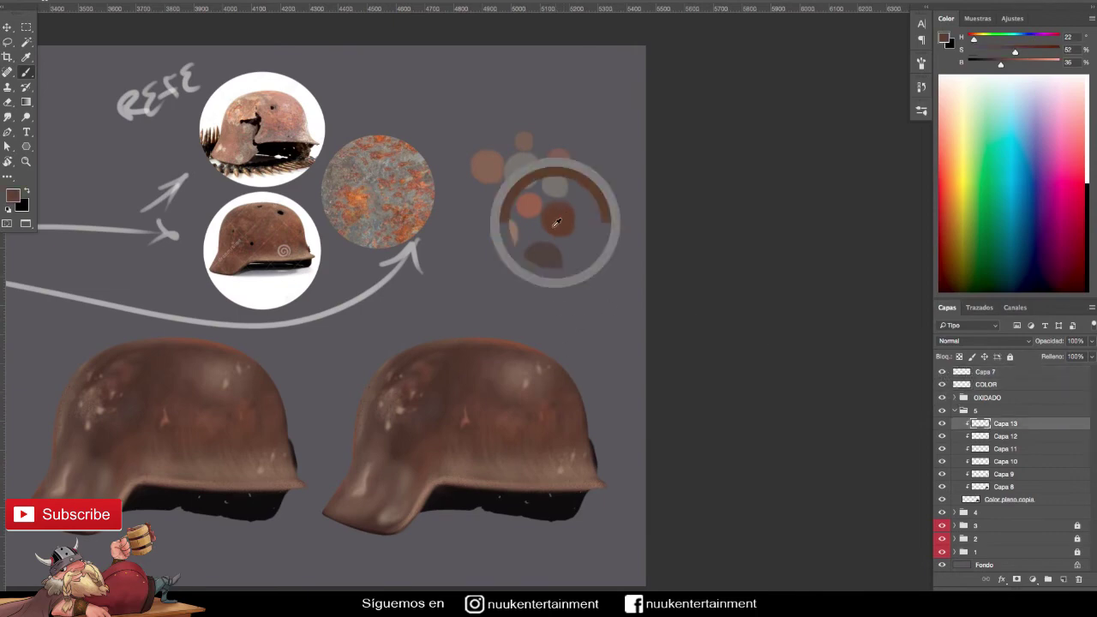
{"action": "left_click", "coordinate": [378, 490], "text": "alt"}
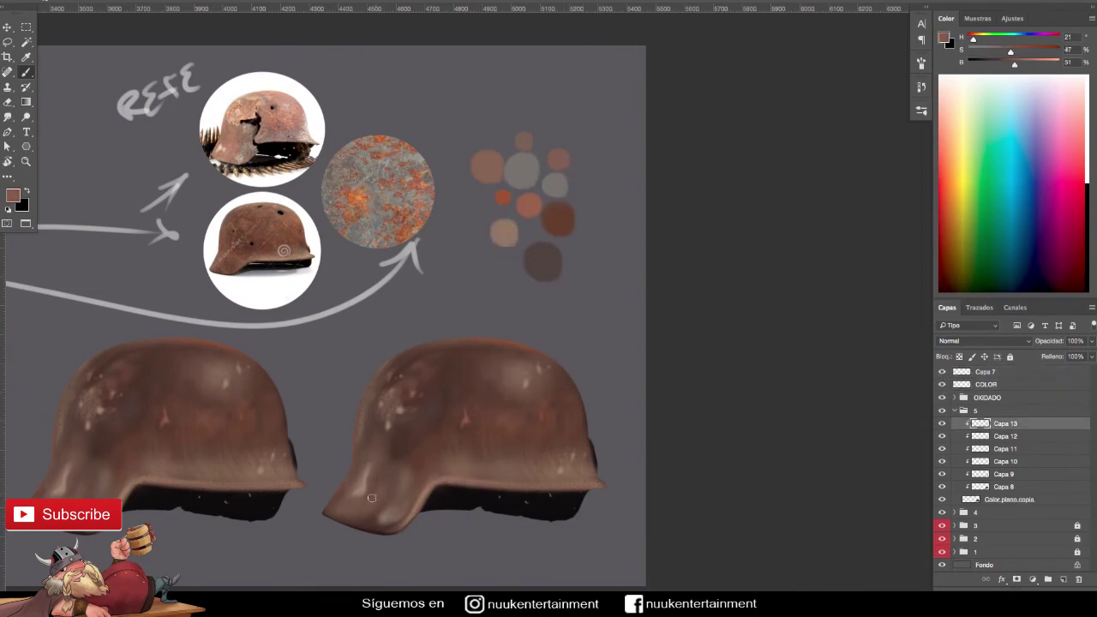
{"action": "key", "text": "bracketright"}
{"action": "key", "text": "bracketright"}
{"action": "key", "text": "bracketright"}
{"action": "left_click_drag", "start_coordinate": [466, 385], "coordinate": [450, 397]}
{"action": "key", "text": "bracketleft"}
{"action": "key", "text": "bracketleft"}
{"action": "key", "text": "bracketleft"}
{"action": "left_click_drag", "start_coordinate": [1015, 64], "coordinate": [981, 52]}
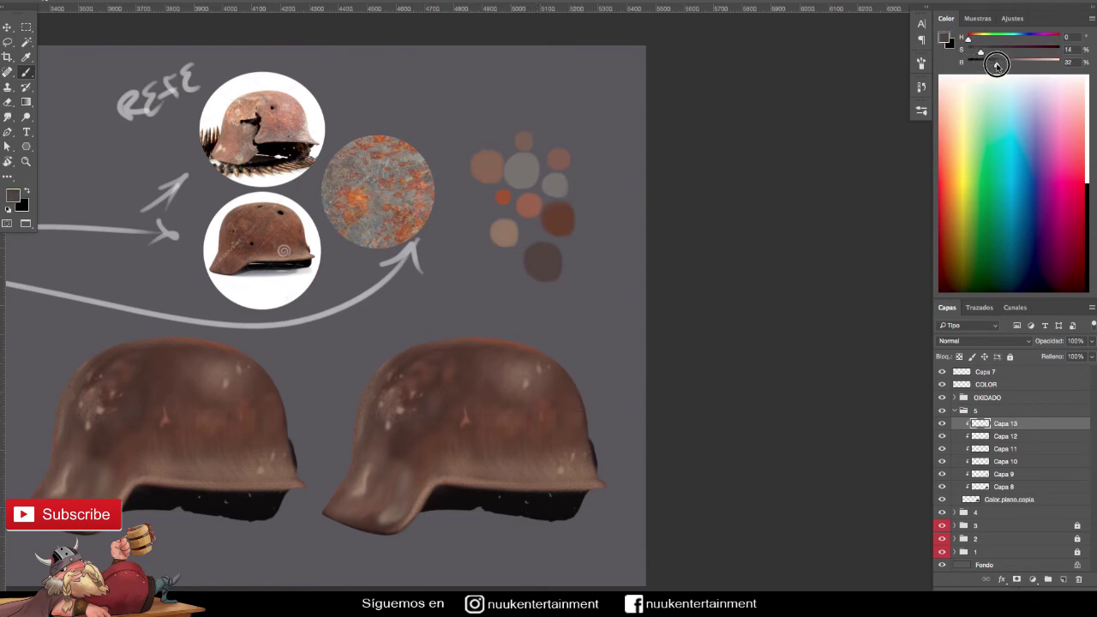
{"action": "mouse_move", "coordinate": [427, 509]}
{"action": "left_mouse_down"}
{"action": "mouse_move", "coordinate": [468, 502]}
{"action": "mouse_move", "coordinate": [452, 485]}
{"action": "mouse_move", "coordinate": [484, 508]}
{"action": "left_mouse_up"}
- Sample reddish, dull and pale browns from the helmet and review the painting
{"action": "left_click", "coordinate": [590, 455], "text": "alt"}
{"action": "left_click", "coordinate": [519, 343], "text": "alt"}
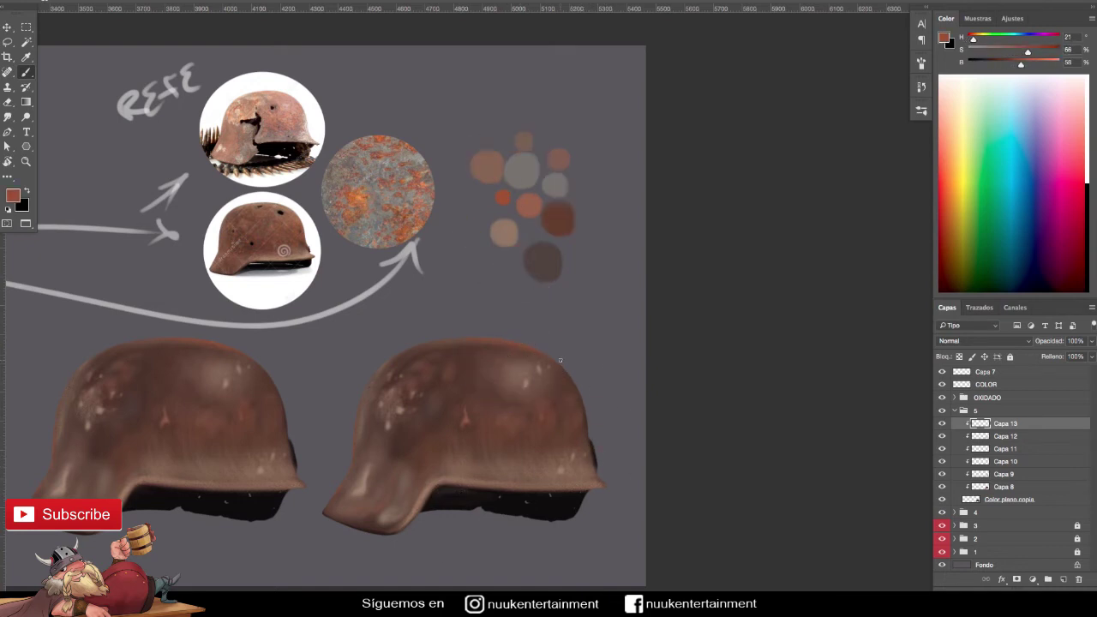
{"action": "left_click", "coordinate": [400, 409], "text": "alt"}
{"action": "left_click", "coordinate": [410, 406], "text": "alt"}
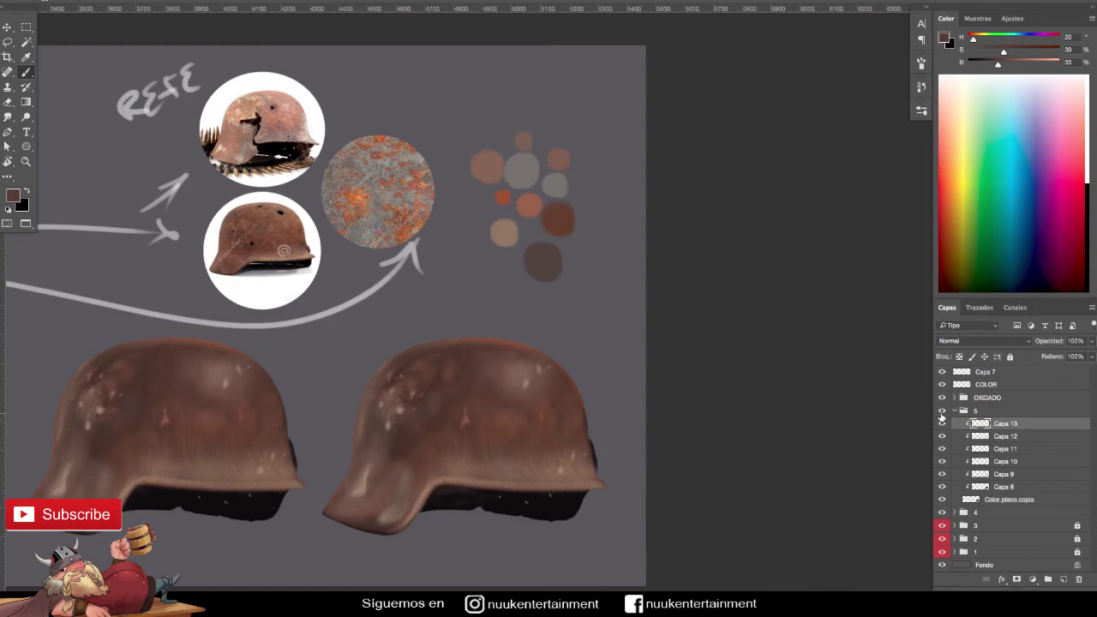
{"action": "key", "text": "Tab"}
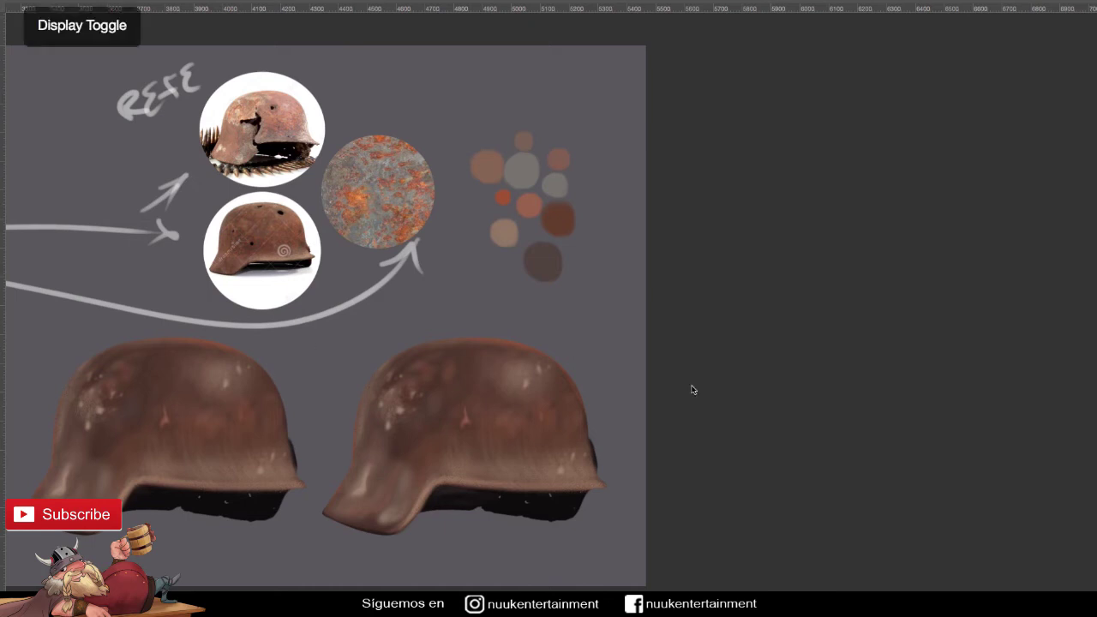
{"action": "key", "text": "Tab"}
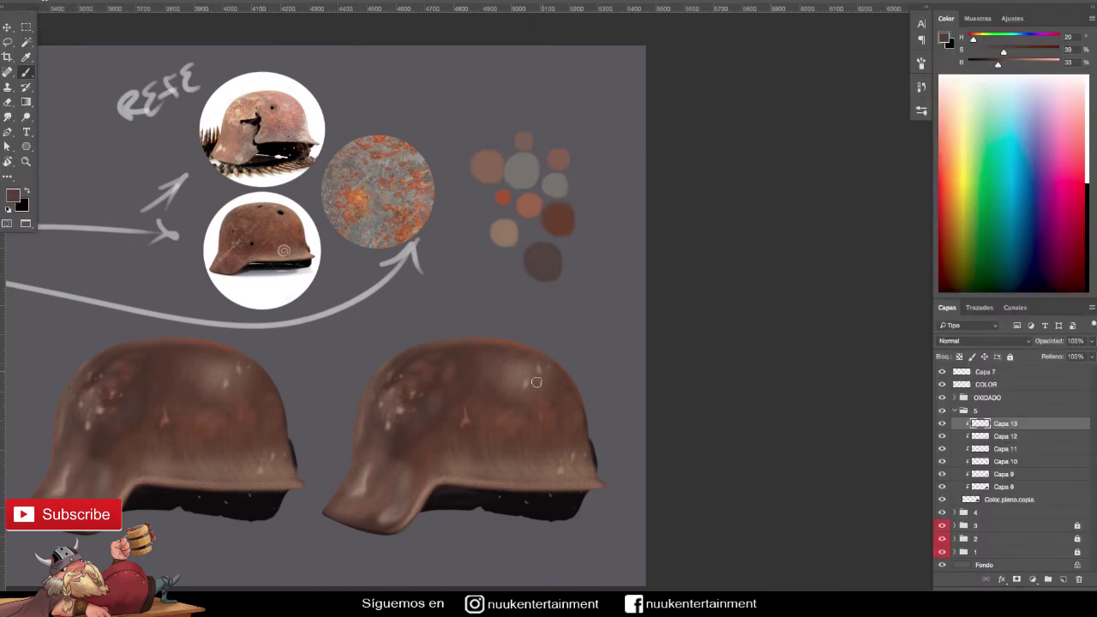
{"action": "left_click", "coordinate": [470, 472], "text": "alt"}
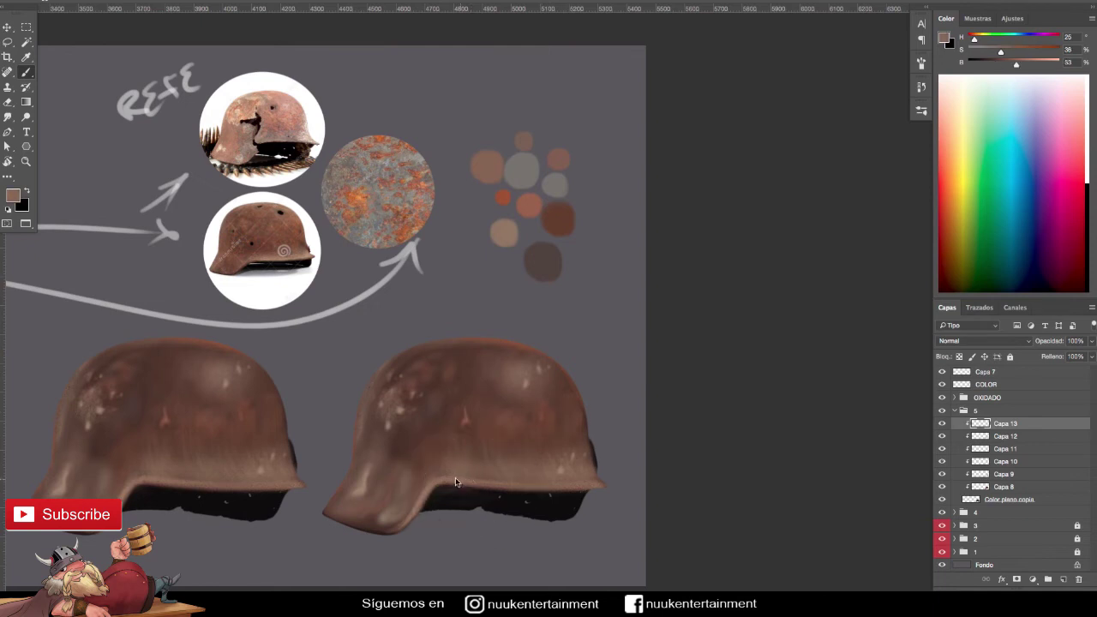
{"action": "left_click", "coordinate": [518, 478], "text": "alt"}
- In a rotated view, paint light highlights at brightness 78 and darken the helmet's lower edge
{"action": "key", "text": "r"}
{"action": "mouse_move", "coordinate": [554, 314]}
{"action": "left_mouse_down"}
{"action": "mouse_move", "coordinate": [391, 250]}
{"action": "mouse_move", "coordinate": [391, 296]}
{"action": "left_mouse_up"}
{"action": "key", "text": "F5"}
{"action": "key", "text": "F5"}
{"action": "left_click", "coordinate": [1039, 63]}
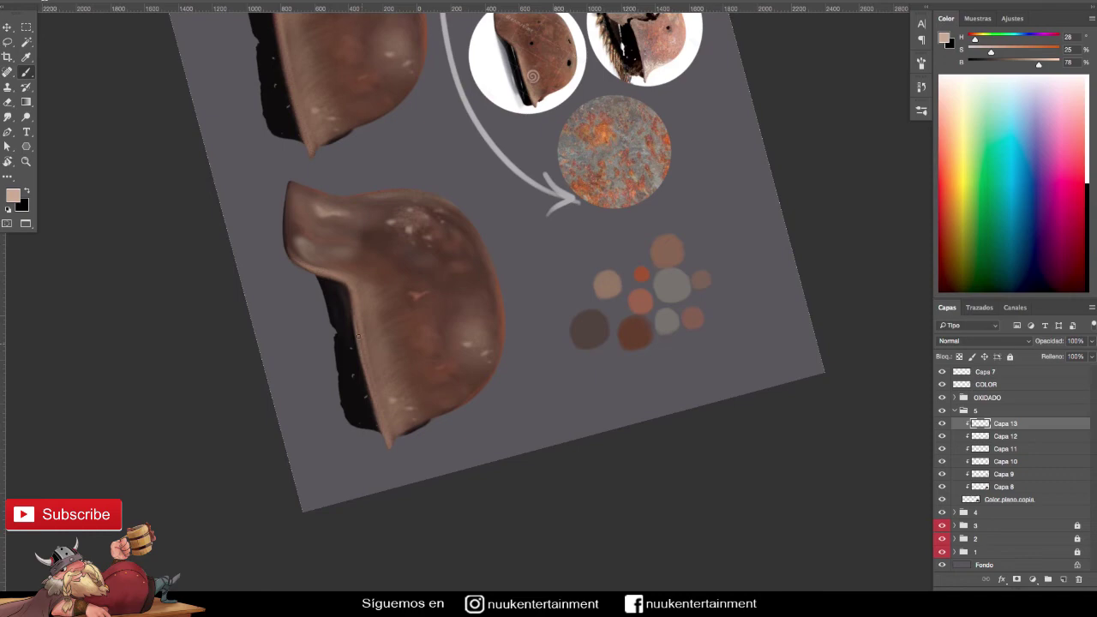
{"action": "left_click_drag", "start_coordinate": [301, 255], "coordinate": [285, 233]}
{"action": "left_click", "coordinate": [345, 286], "text": "alt"}
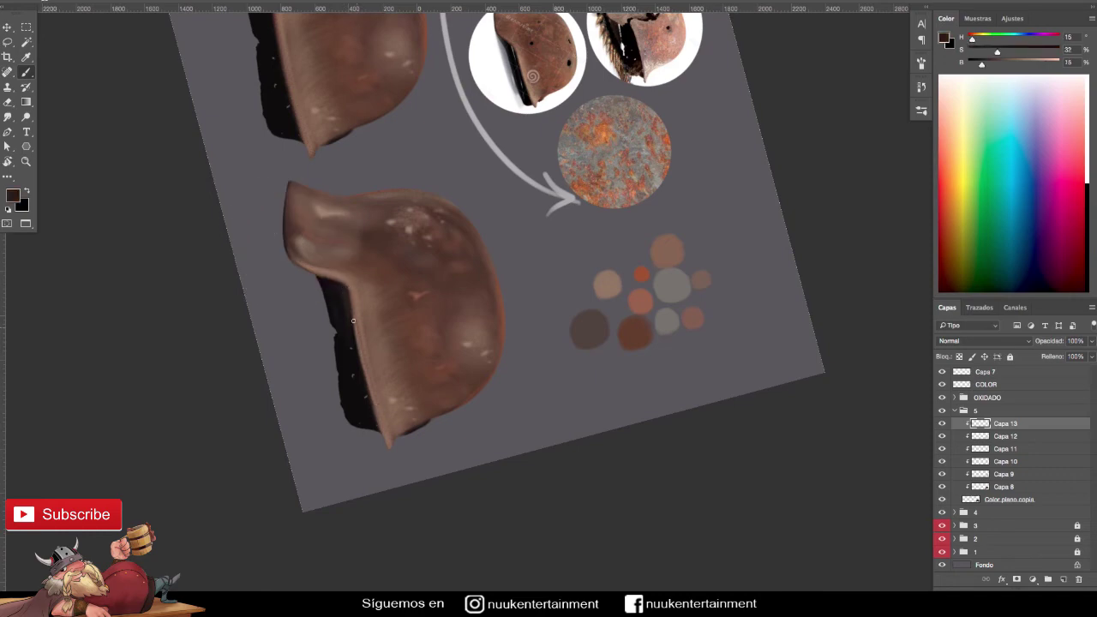
{"action": "mouse_move", "coordinate": [353, 321]}
{"action": "left_mouse_down"}
{"action": "mouse_move", "coordinate": [391, 448]}
{"action": "mouse_move", "coordinate": [627, 299]}
{"action": "mouse_move", "coordinate": [671, 318]}
{"action": "mouse_move", "coordinate": [708, 275]}
{"action": "left_mouse_up"}
{"action": "scroll", "coordinate": [403, 439], "scroll_direction": "down", "scroll_amount": 3}
{"action": "key", "text": "r"}
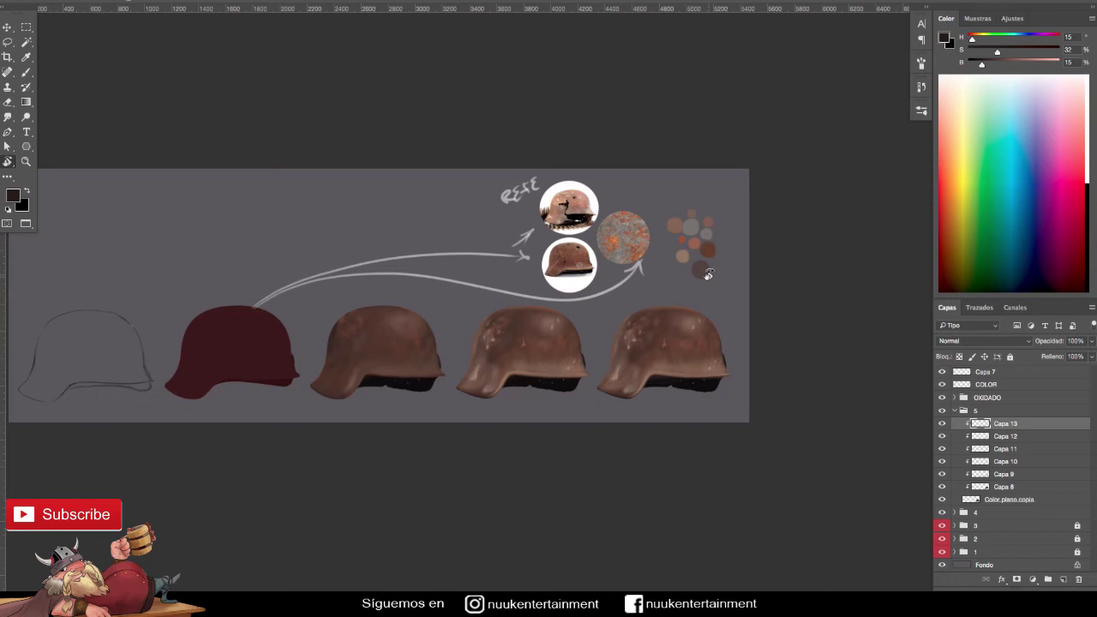
- Sample light, dark and orange-brown tones, then add a layer named Textura above Capa 13
{"action": "scroll", "coordinate": [709, 275], "scroll_direction": "up", "scroll_amount": 3}
{"action": "key", "text": "b"}
{"action": "scroll", "coordinate": [737, 326], "scroll_direction": "down", "scroll_amount": 1}
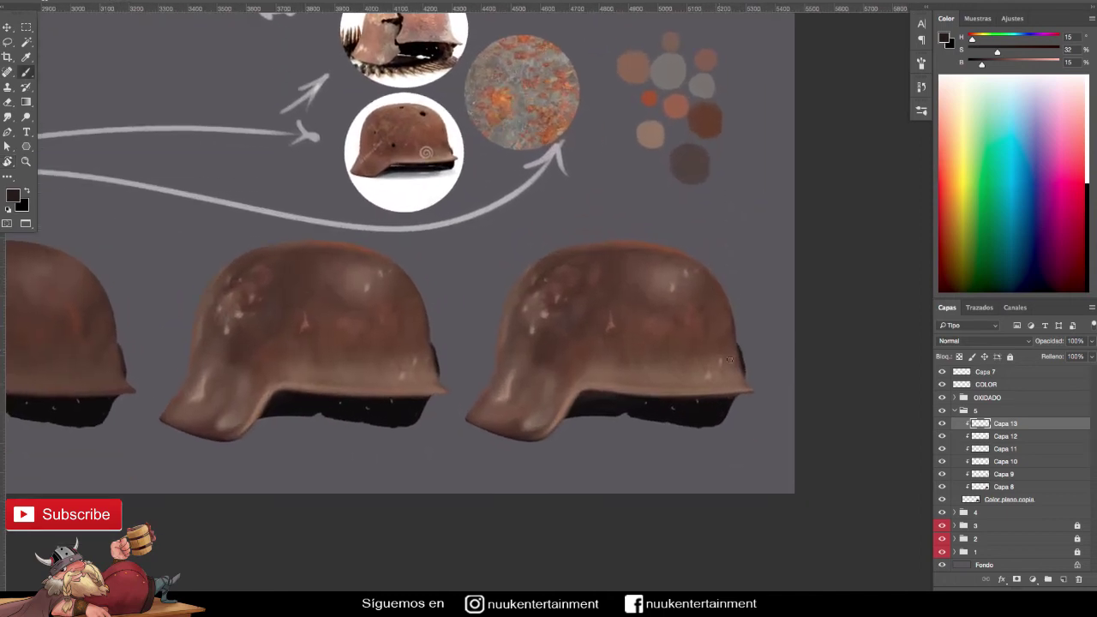
{"action": "left_click", "coordinate": [513, 381], "text": "alt"}
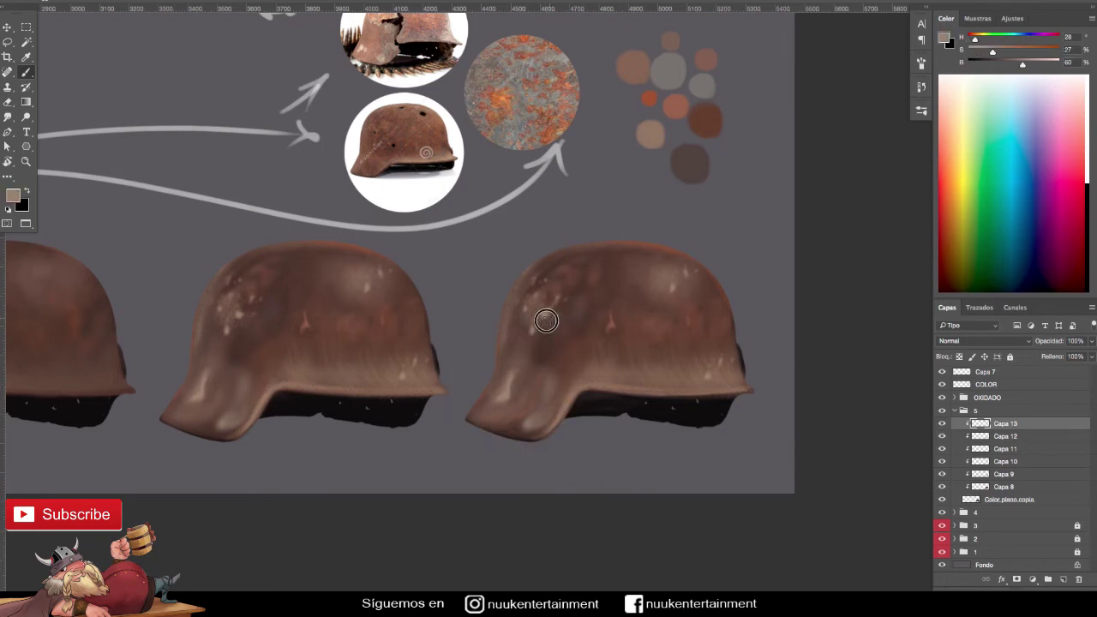
{"action": "scroll", "coordinate": [555, 350], "scroll_direction": "down", "scroll_amount": 1}
{"action": "left_click", "coordinate": [700, 351], "text": "alt"}
{"action": "left_click", "coordinate": [503, 150], "text": "alt"}
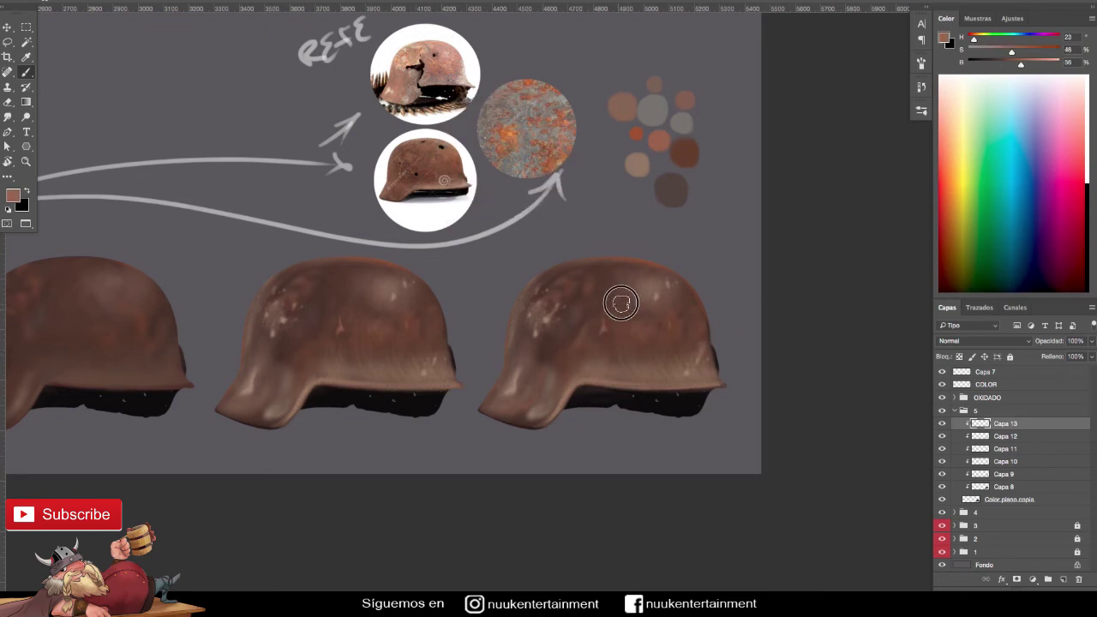
{"action": "scroll", "coordinate": [613, 318], "scroll_direction": "down", "scroll_amount": 1}
{"action": "scroll", "coordinate": [656, 399], "scroll_direction": "down", "scroll_amount": 1}
{"action": "scroll", "coordinate": [729, 364], "scroll_direction": "up", "scroll_amount": 1}
{"action": "left_click", "coordinate": [1063, 580]}
{"action": "double_click", "coordinate": [989, 424]}
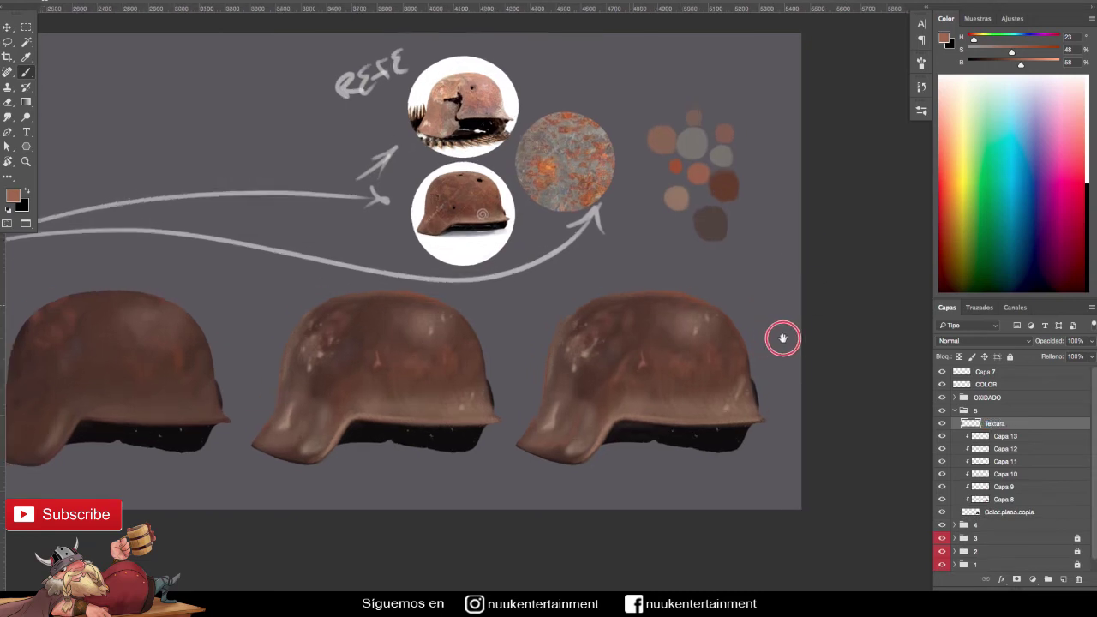
- Outline a crack rising from the last helmet's rim and fill it with black
{"action": "scroll", "coordinate": [779, 335], "scroll_direction": "up", "scroll_amount": 2}
{"action": "left_click_drag", "start_coordinate": [747, 371], "coordinate": [735, 361]}
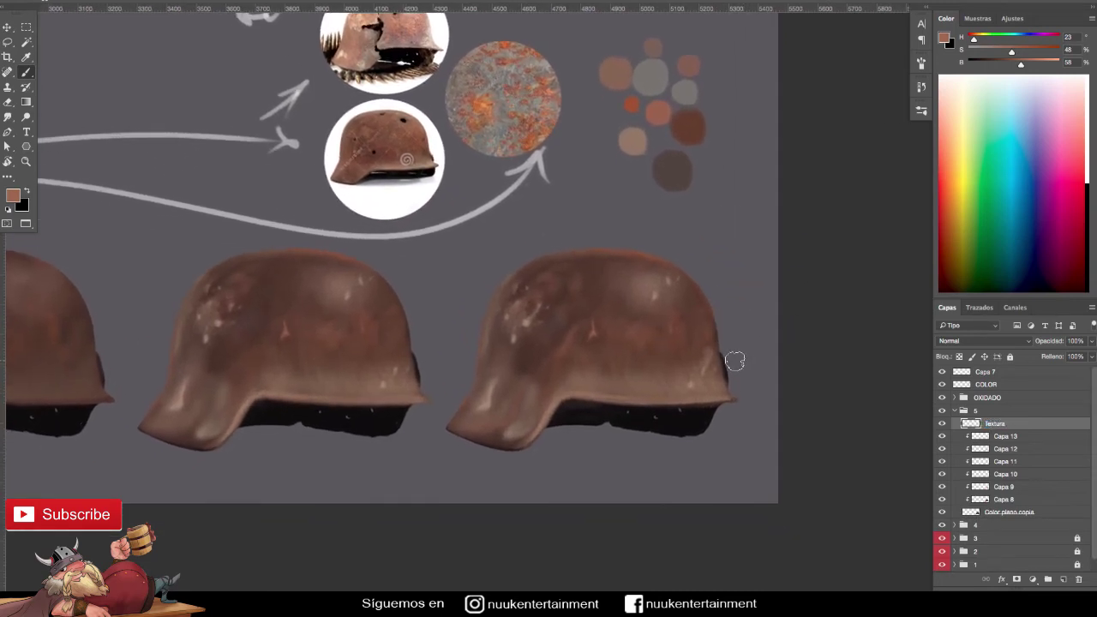
{"action": "key", "text": "Tab"}
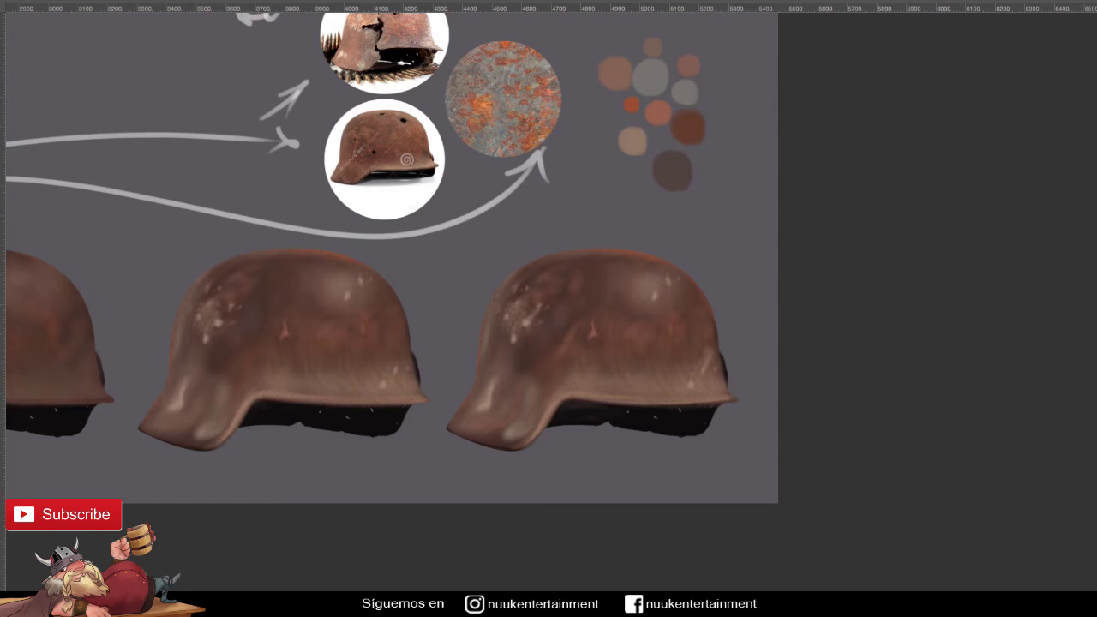
{"action": "key", "text": "Tab"}
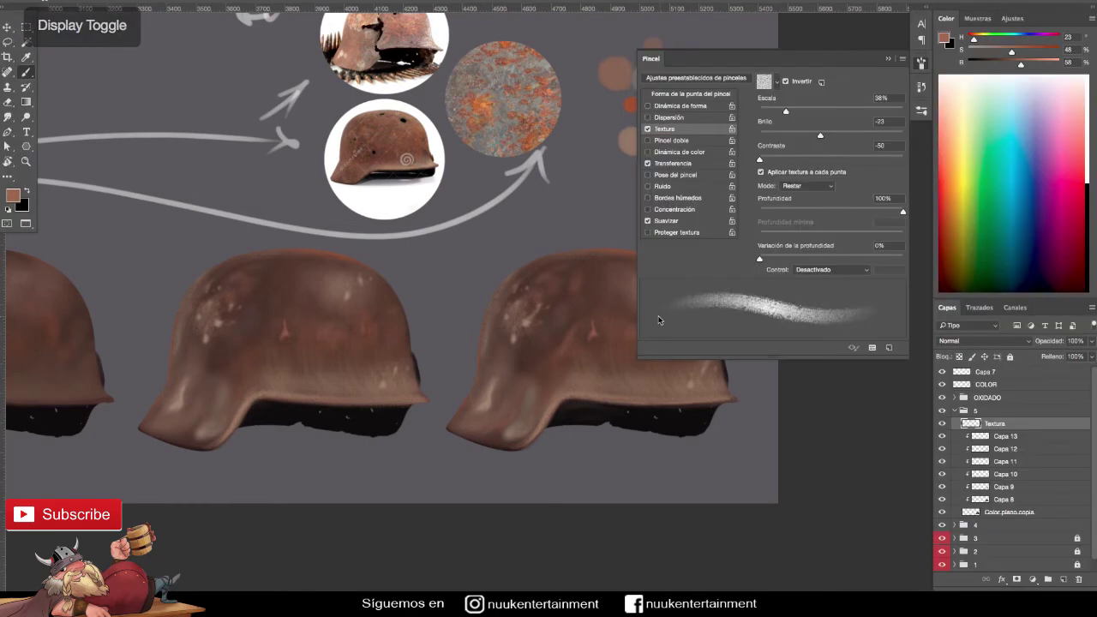
{"action": "left_click_drag", "start_coordinate": [558, 360], "coordinate": [434, 416]}
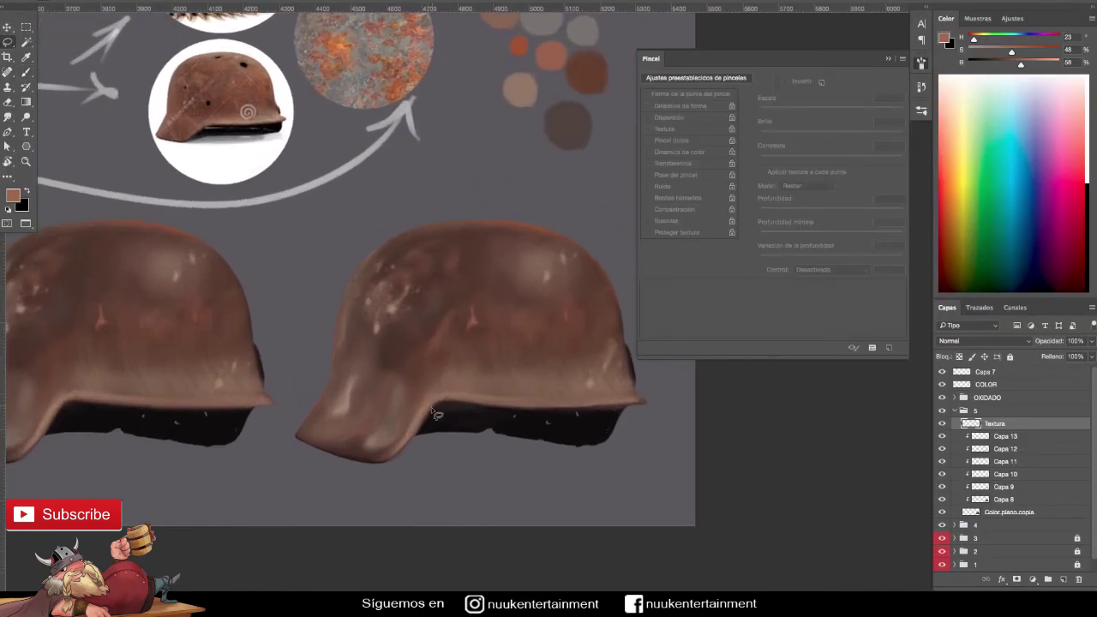
{"action": "mouse_move", "coordinate": [423, 403]}
{"action": "left_mouse_down"}
{"action": "mouse_move", "coordinate": [425, 334]}
{"action": "mouse_move", "coordinate": [427, 405]}
{"action": "mouse_move", "coordinate": [418, 393]}
{"action": "mouse_move", "coordinate": [539, 439]}
{"action": "left_mouse_up"}
{"action": "key", "text": "b"}
{"action": "scroll", "coordinate": [577, 464], "scroll_direction": "down", "scroll_amount": 2}
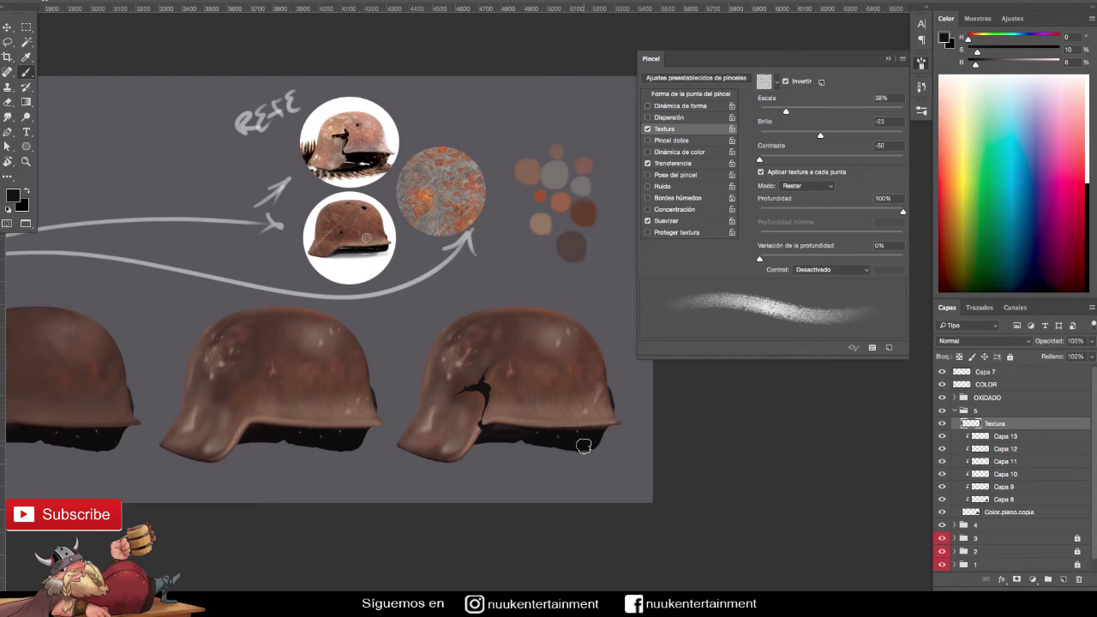
{"action": "scroll", "coordinate": [588, 380], "scroll_direction": "up", "scroll_amount": 2}
{"action": "scroll", "coordinate": [558, 343], "scroll_direction": "up", "scroll_amount": 2}
- Lasso a small patch near the top of the right helmet for the bullet hole
{"action": "key", "text": "l"}
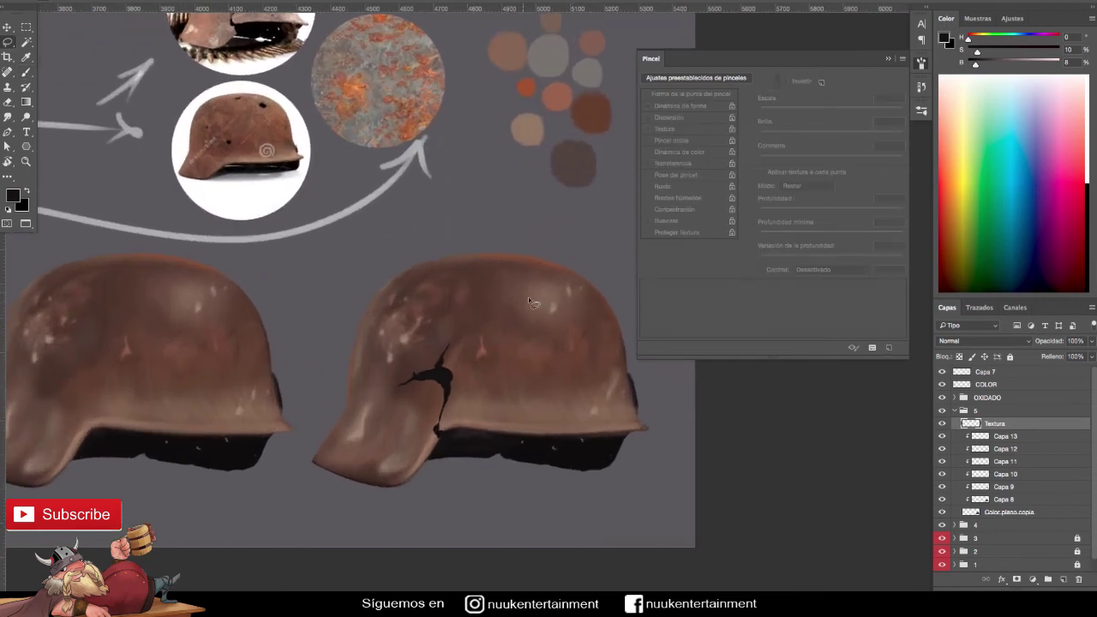
{"action": "left_click_drag", "start_coordinate": [519, 319], "coordinate": [525, 322]}
{"action": "left_click_drag", "start_coordinate": [589, 411], "coordinate": [556, 433]}
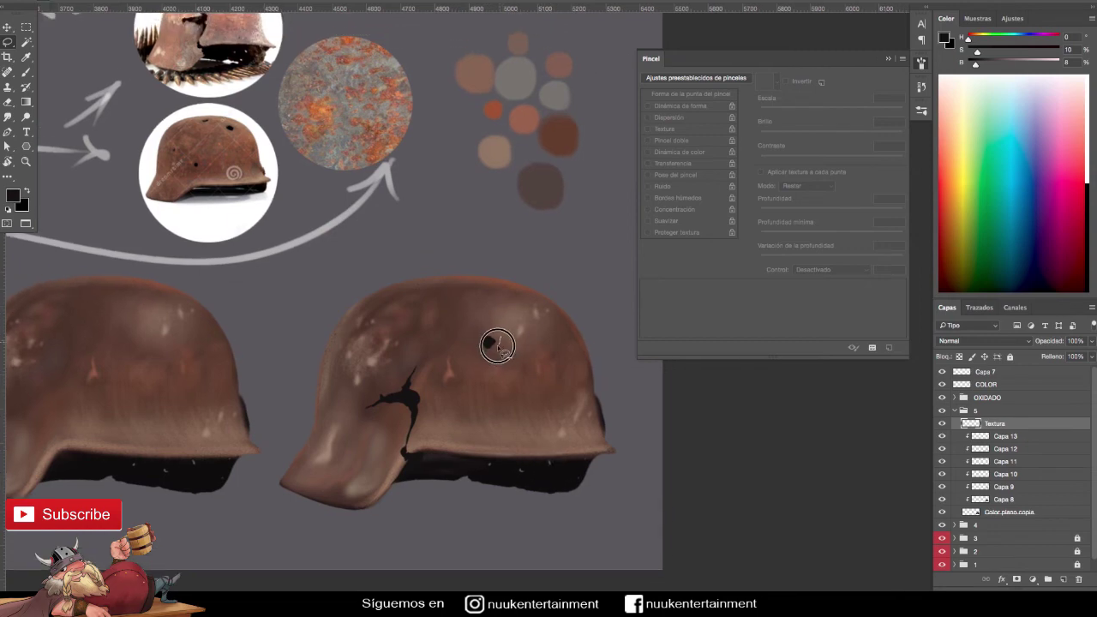
{"action": "left_click", "coordinate": [551, 434], "text": "alt"}
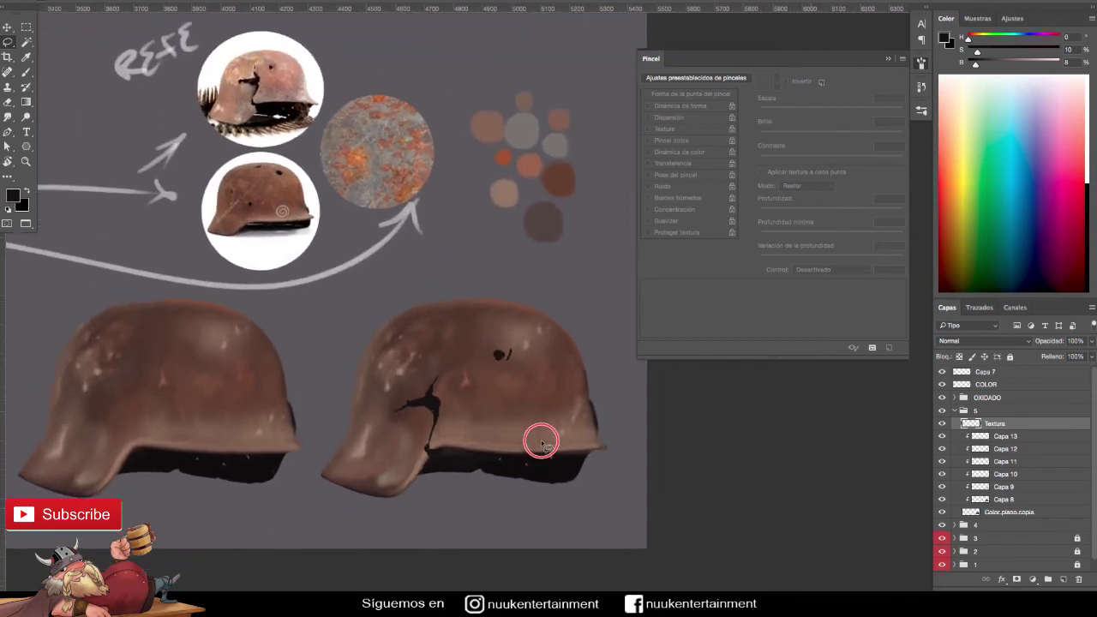
- Repaint rust around the crack and hole with sampled brown and a smooth tapered brush
{"action": "key", "text": "b"}
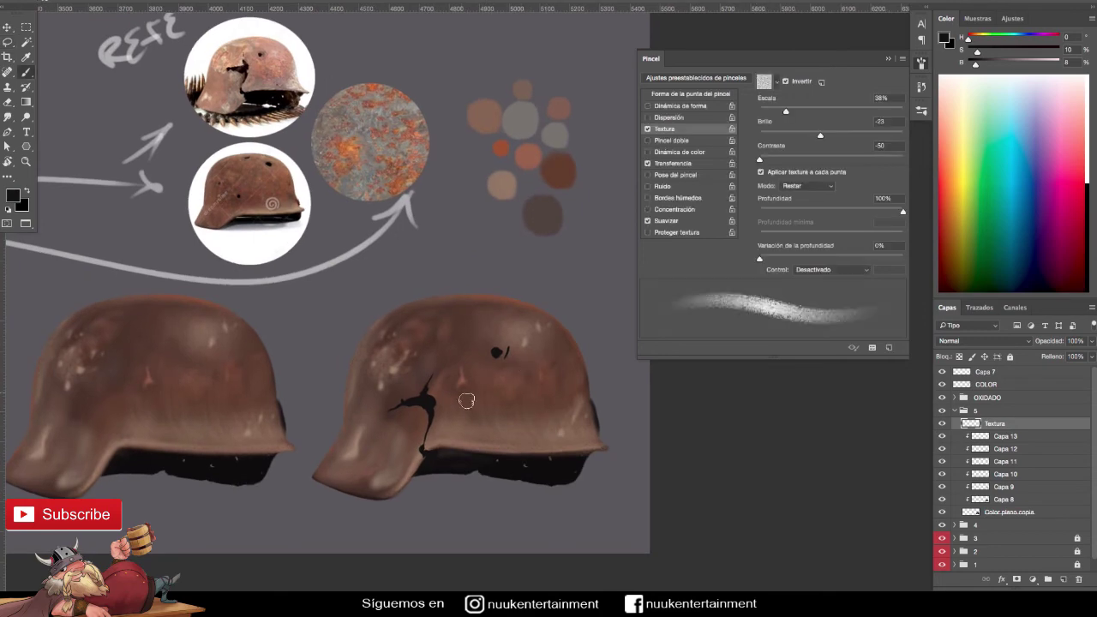
{"action": "left_click", "coordinate": [429, 390], "text": "alt"}
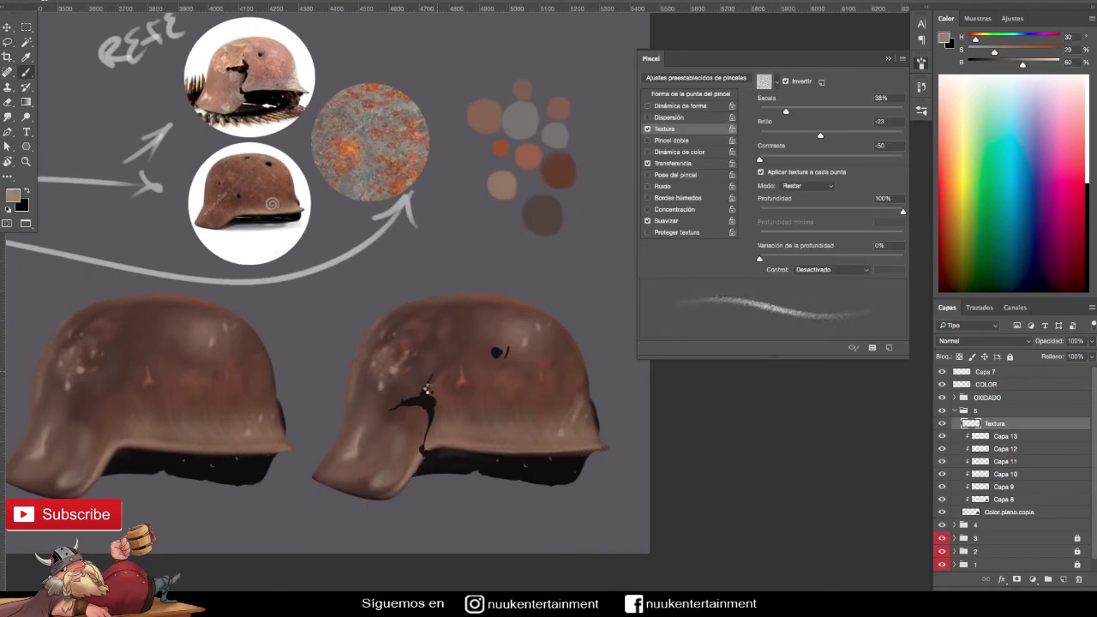
{"action": "key", "text": "e"}
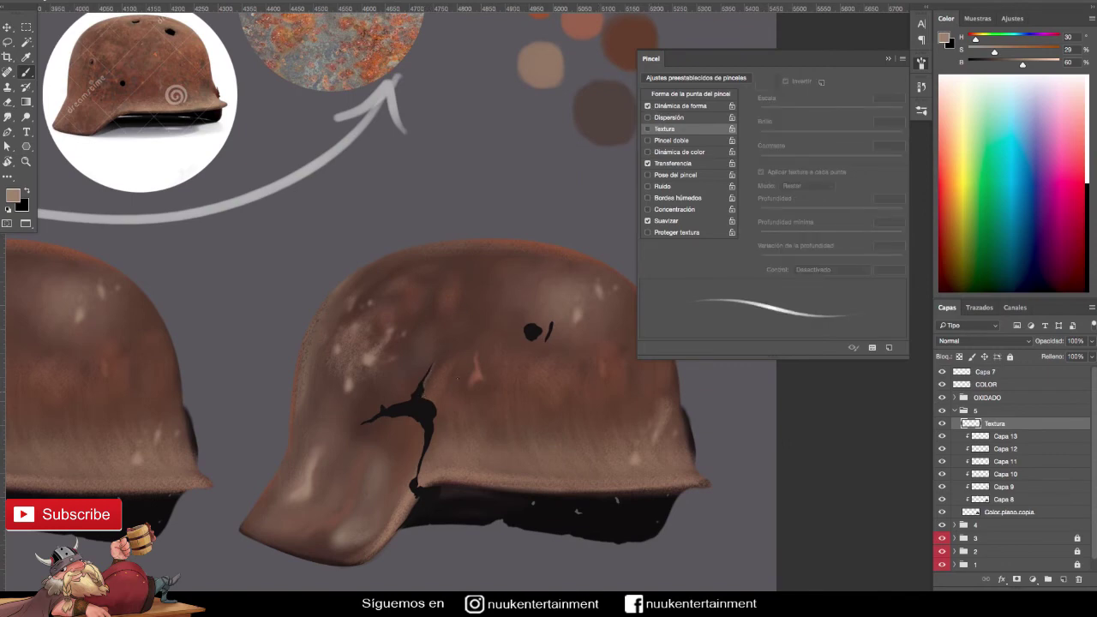
{"action": "scroll", "coordinate": [536, 340], "scroll_direction": "down", "scroll_amount": 1}
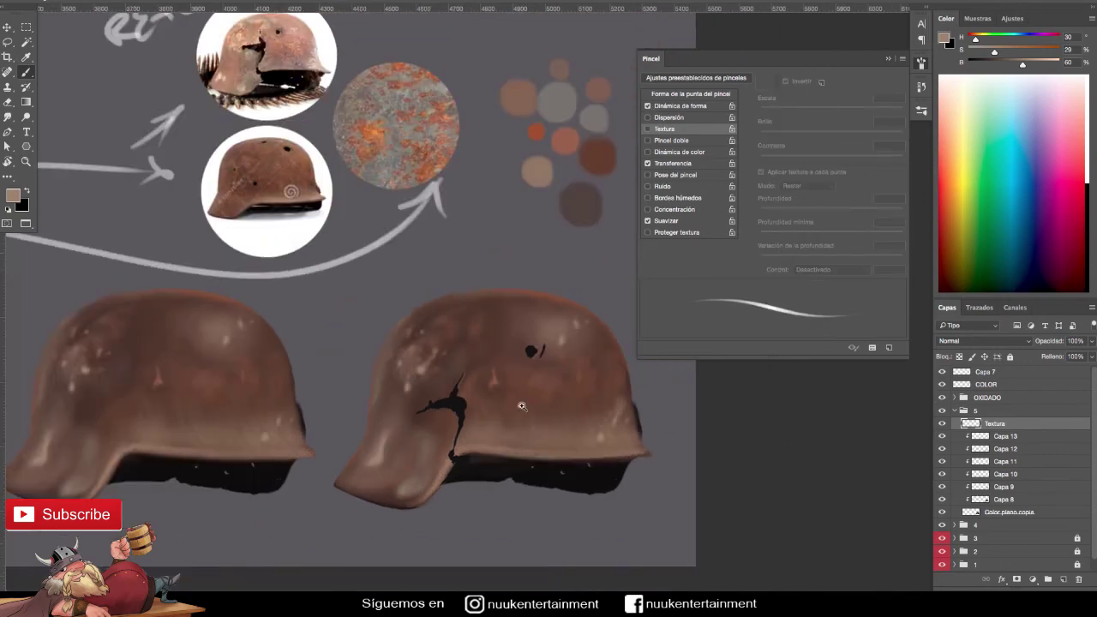
{"action": "left_click_drag", "start_coordinate": [533, 404], "coordinate": [460, 429]}
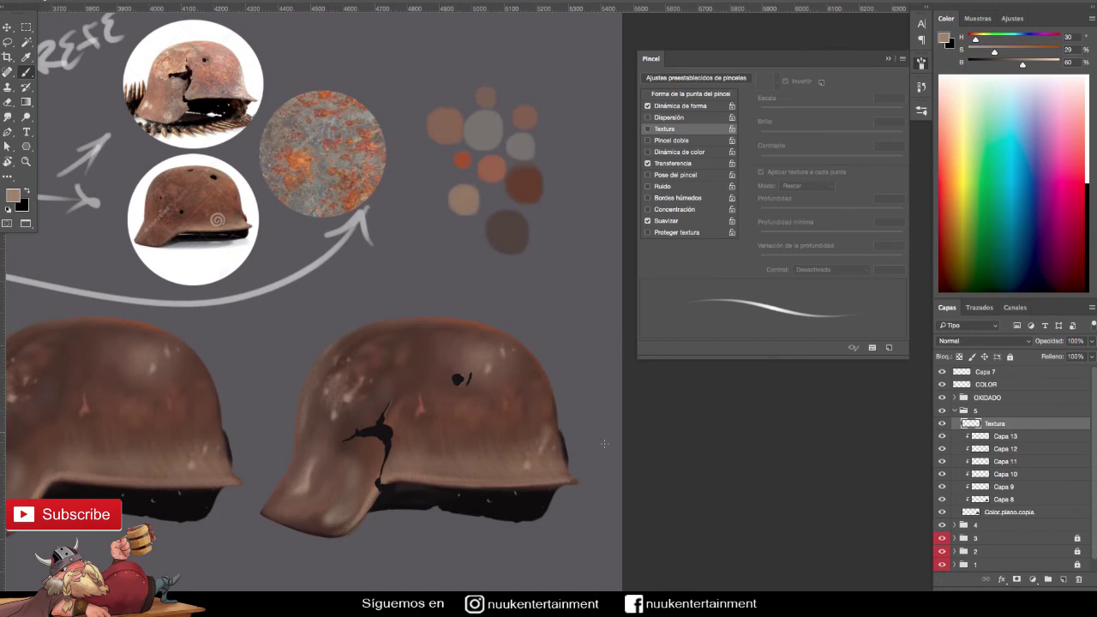
{"action": "mouse_move", "coordinate": [559, 489]}
{"action": "left_mouse_down"}
{"action": "mouse_move", "coordinate": [576, 499]}
{"action": "mouse_move", "coordinate": [590, 484]}
{"action": "left_mouse_up"}
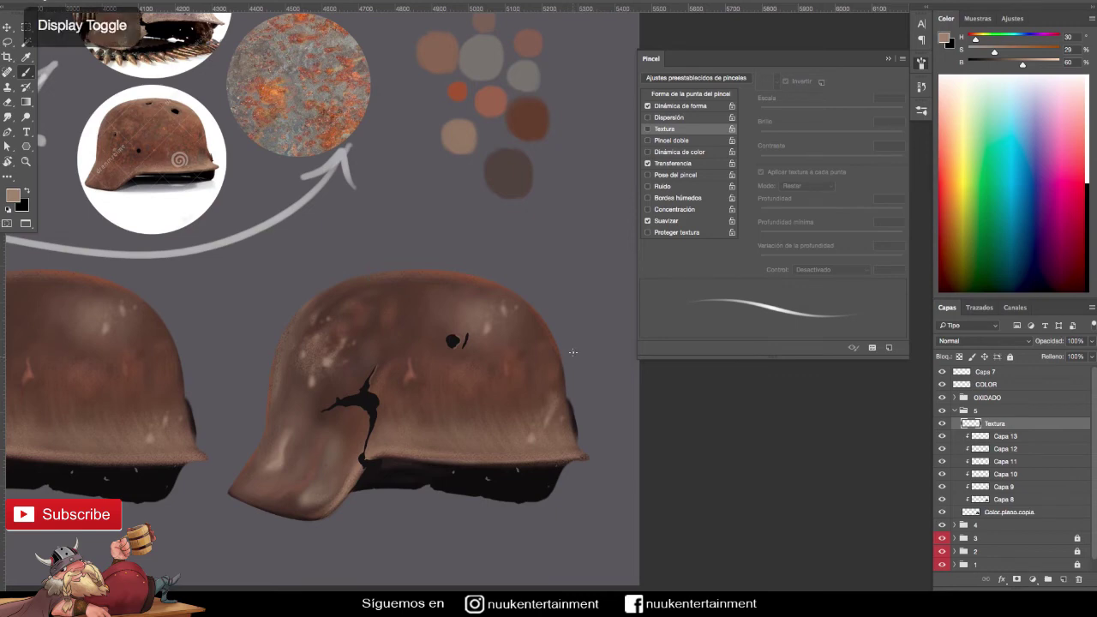
{"action": "scroll", "coordinate": [391, 393], "scroll_direction": "up", "scroll_amount": 1}
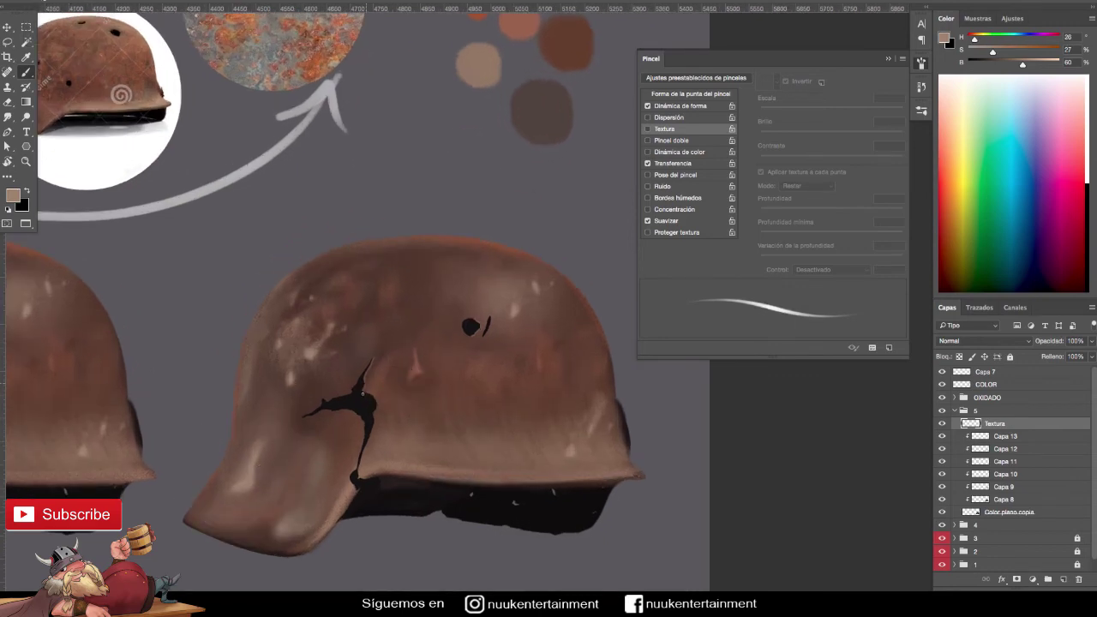
{"action": "key", "text": "bracketright"}
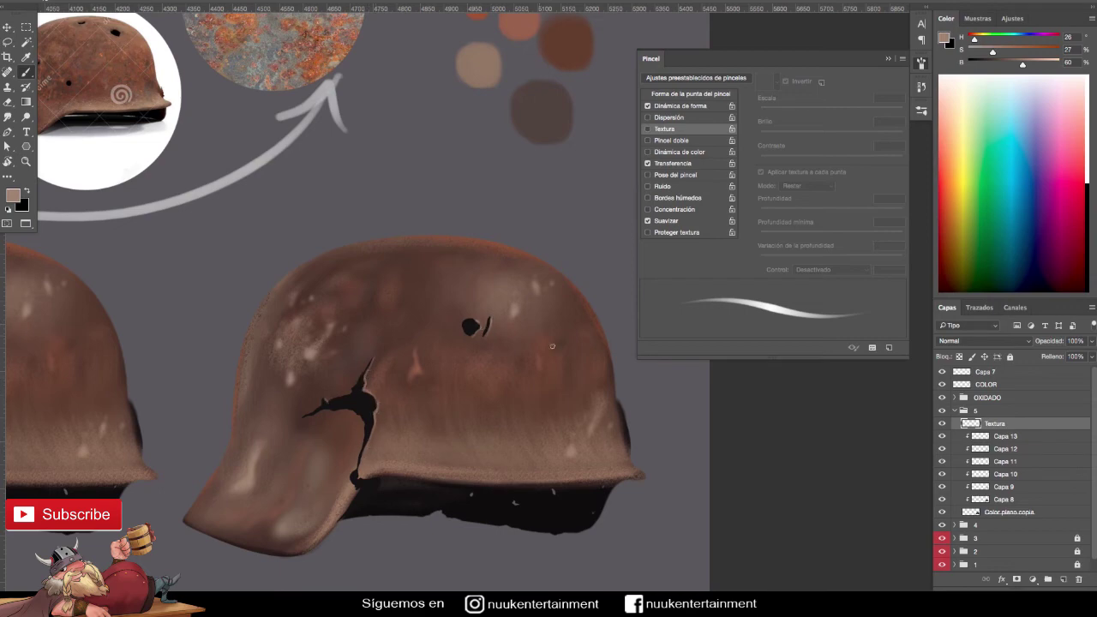
{"action": "mouse_move", "coordinate": [487, 336]}
{"action": "left_mouse_down"}
{"action": "mouse_move", "coordinate": [437, 399]}
{"action": "mouse_move", "coordinate": [454, 394]}
{"action": "left_mouse_up"}
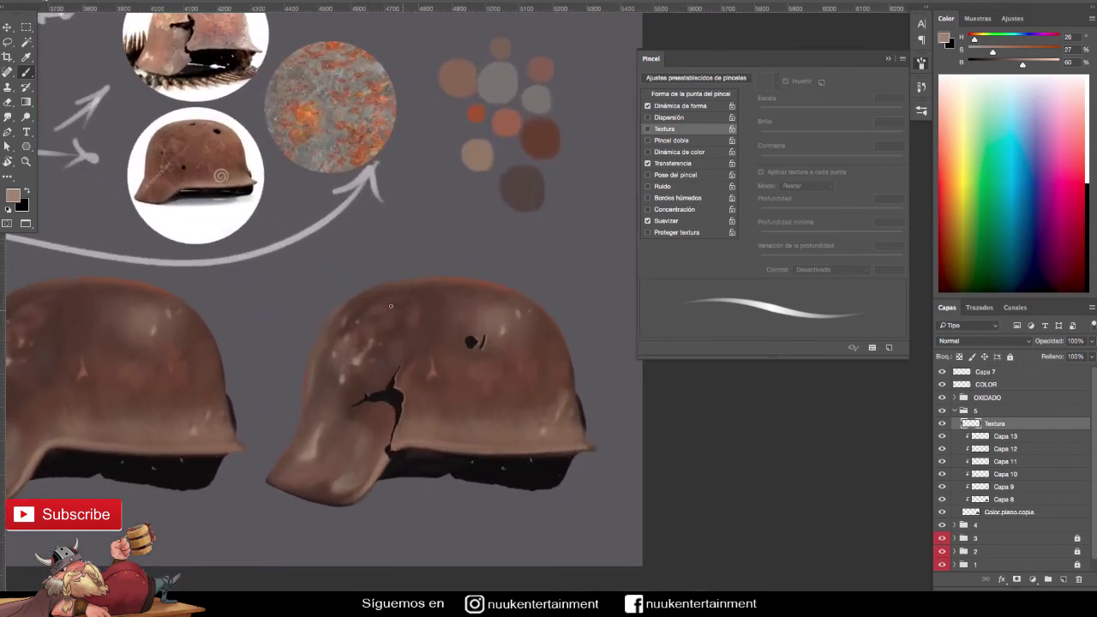
{"action": "key", "text": "Tab"}
{"action": "key", "text": "Tab"}
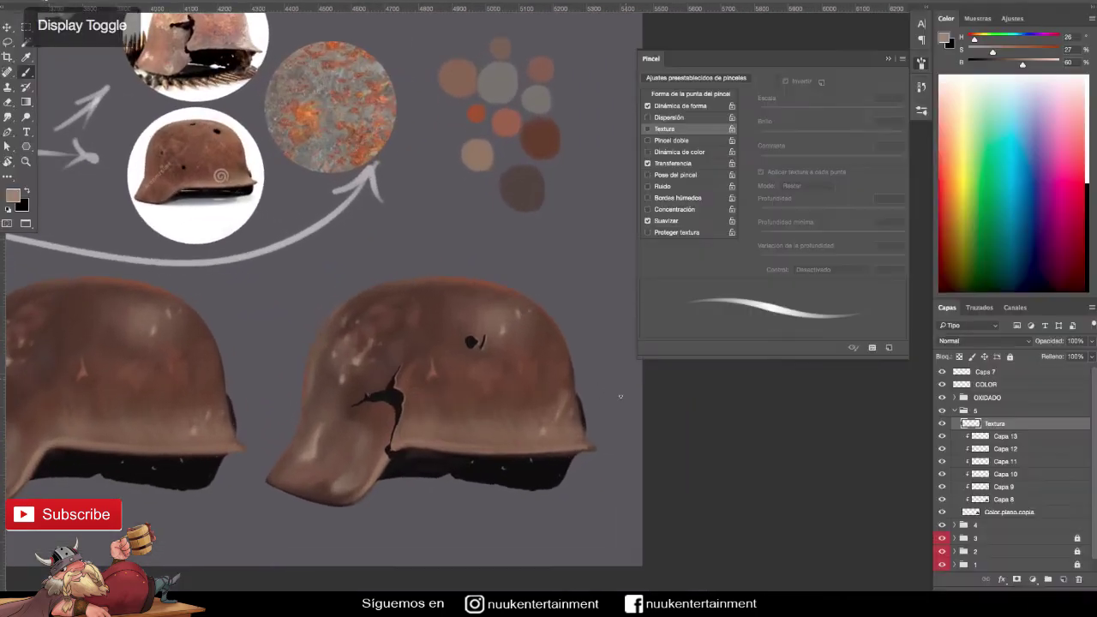
{"action": "key", "text": "Tab"}
{"action": "key", "text": "Tab"}
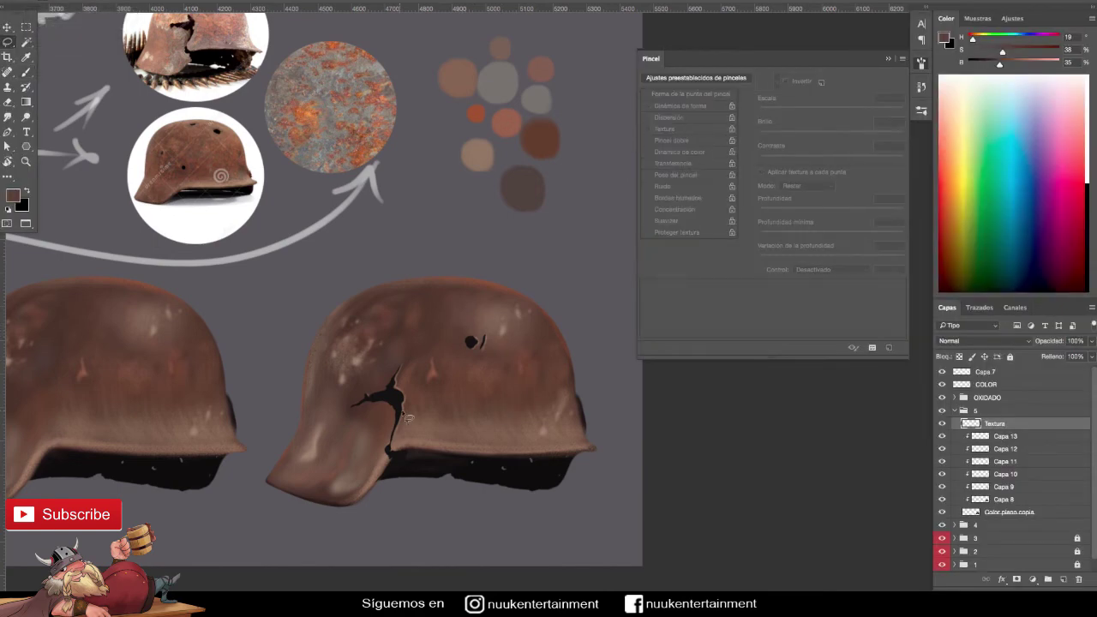
{"action": "key", "text": "F5"}
{"action": "key", "text": "F5"}
{"action": "key", "text": "F5"}
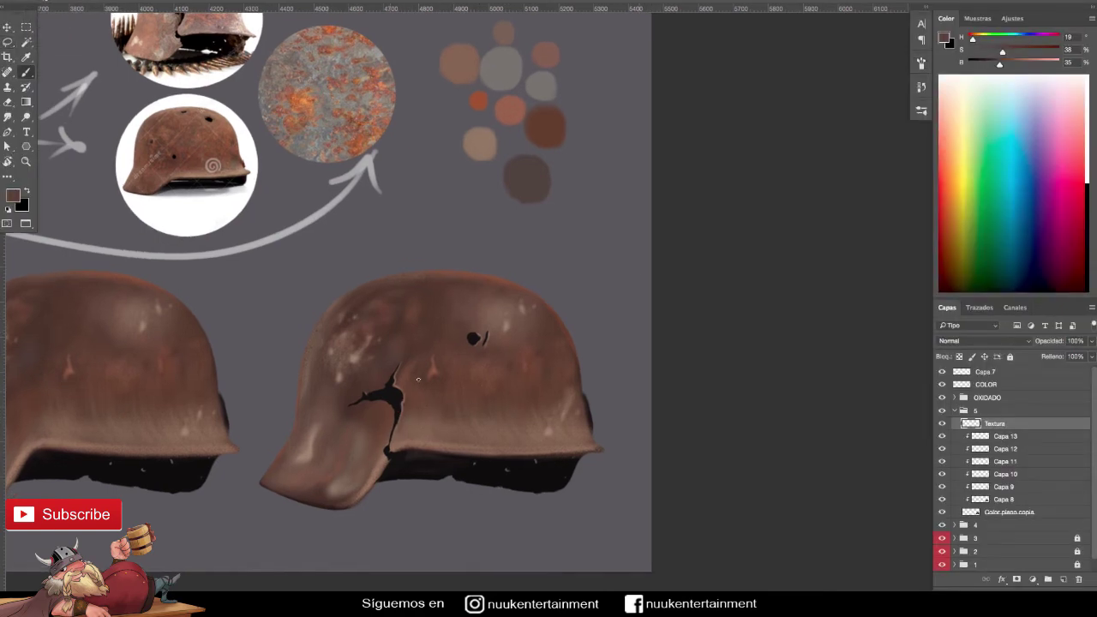
- Sample the dark crack colour and a light brown to paint a second hole near the crown
{"action": "scroll", "coordinate": [405, 406], "scroll_direction": "up", "scroll_amount": 1}
{"action": "left_click", "coordinate": [408, 408], "text": "alt"}
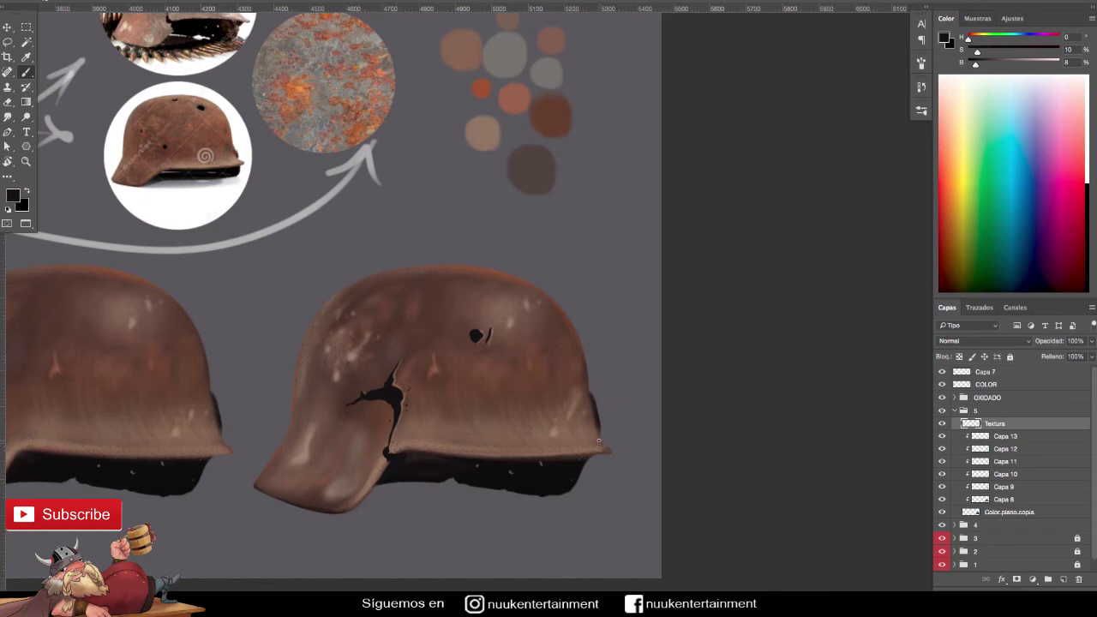
{"action": "left_click_drag", "start_coordinate": [549, 440], "coordinate": [563, 433]}
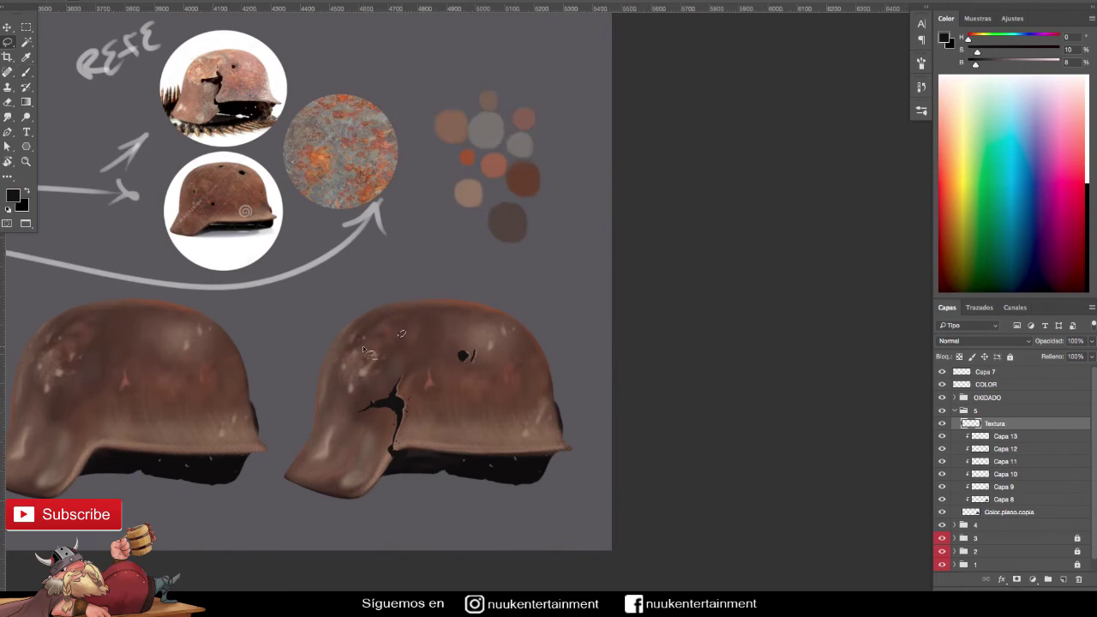
{"action": "key", "text": "b"}
{"action": "scroll", "coordinate": [457, 384], "scroll_direction": "up", "scroll_amount": 2}
{"action": "left_click", "coordinate": [379, 315], "text": "alt"}
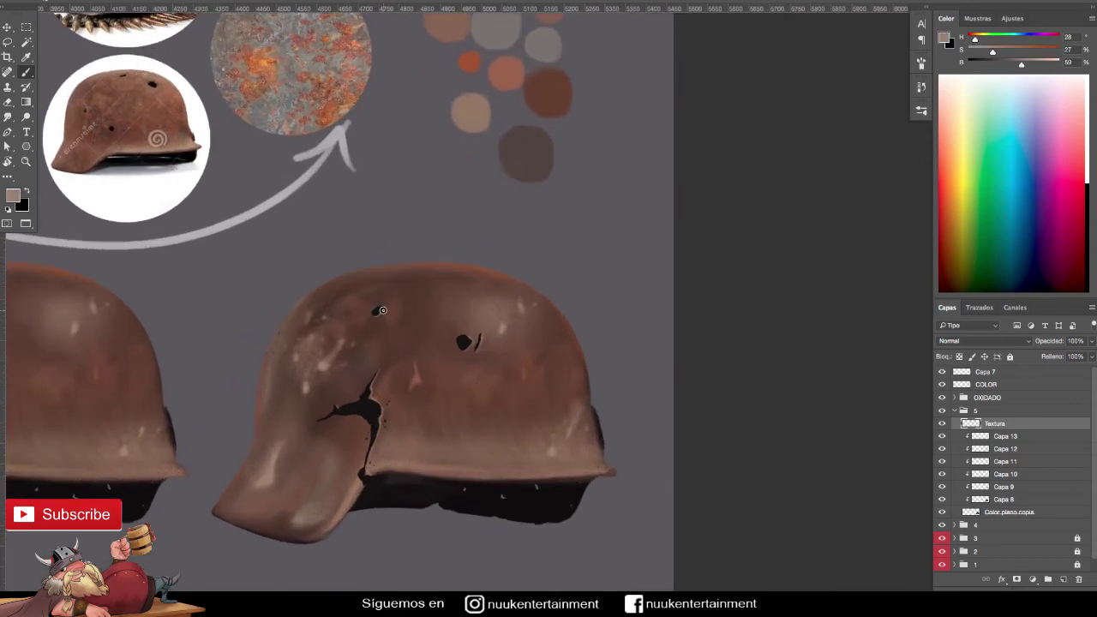
- Zoom around the helmet's dome and review the second hole with panels hidden
{"action": "scroll", "coordinate": [393, 432], "scroll_direction": "up", "scroll_amount": 2}
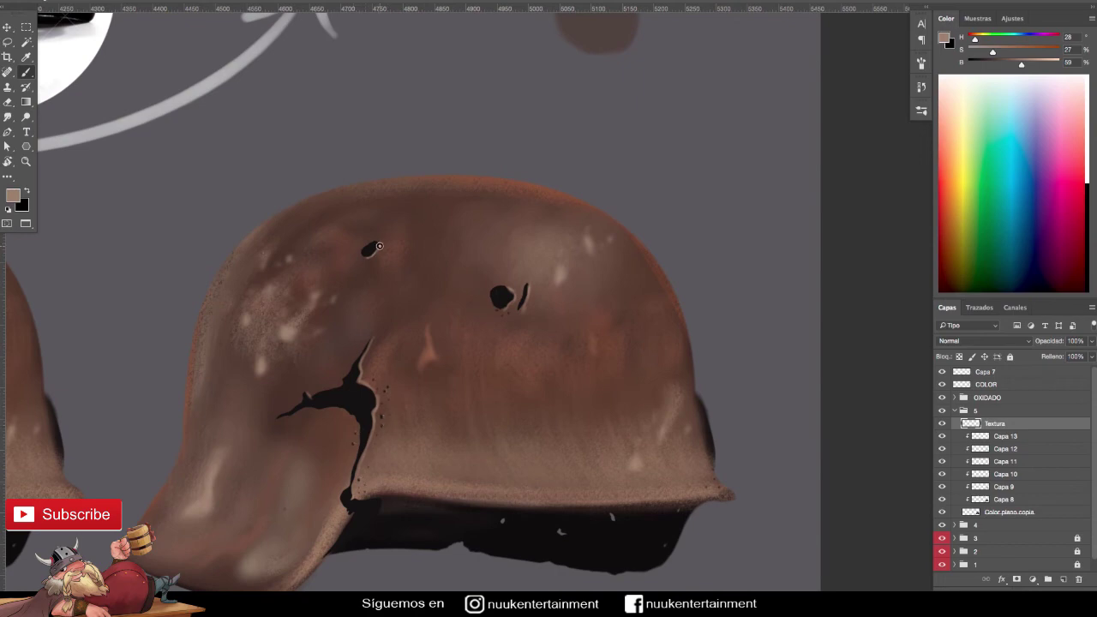
{"action": "scroll", "coordinate": [378, 247], "scroll_direction": "down", "scroll_amount": 3}
{"action": "scroll", "coordinate": [498, 411], "scroll_direction": "down", "scroll_amount": 1}
{"action": "scroll", "coordinate": [576, 385], "scroll_direction": "up", "scroll_amount": 1}
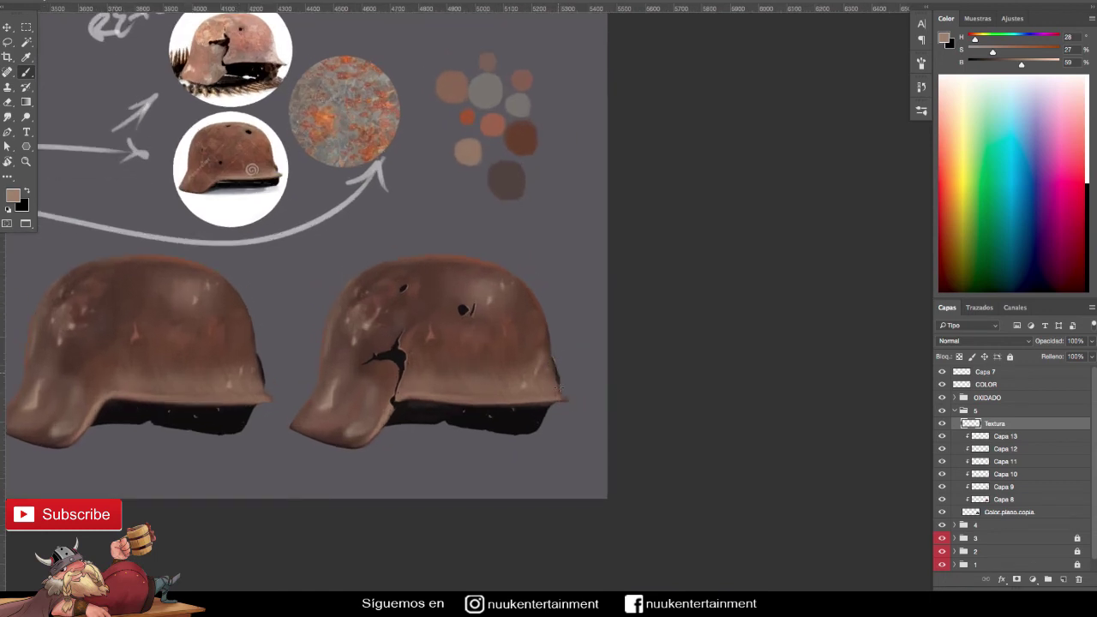
{"action": "scroll", "coordinate": [530, 441], "scroll_direction": "down", "scroll_amount": 2}
{"action": "scroll", "coordinate": [531, 441], "scroll_direction": "up", "scroll_amount": 2}
{"action": "scroll", "coordinate": [489, 385], "scroll_direction": "up", "scroll_amount": 1}
{"action": "key", "text": "F5"}
{"action": "key", "text": "F5"}
{"action": "key", "text": "Tab"}
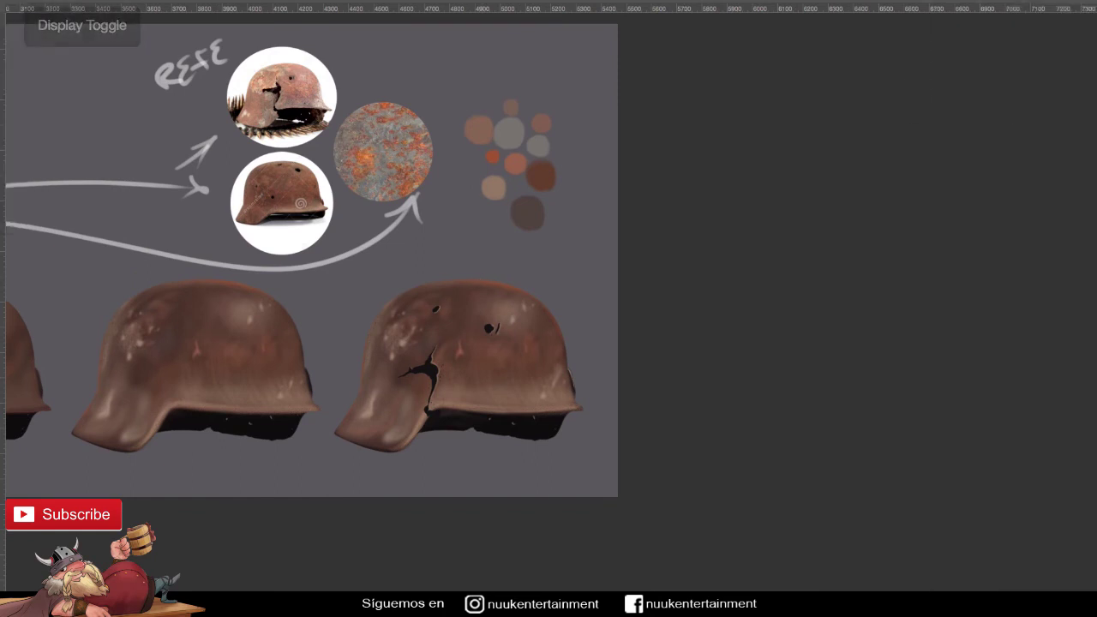
{"action": "key", "text": "Tab"}
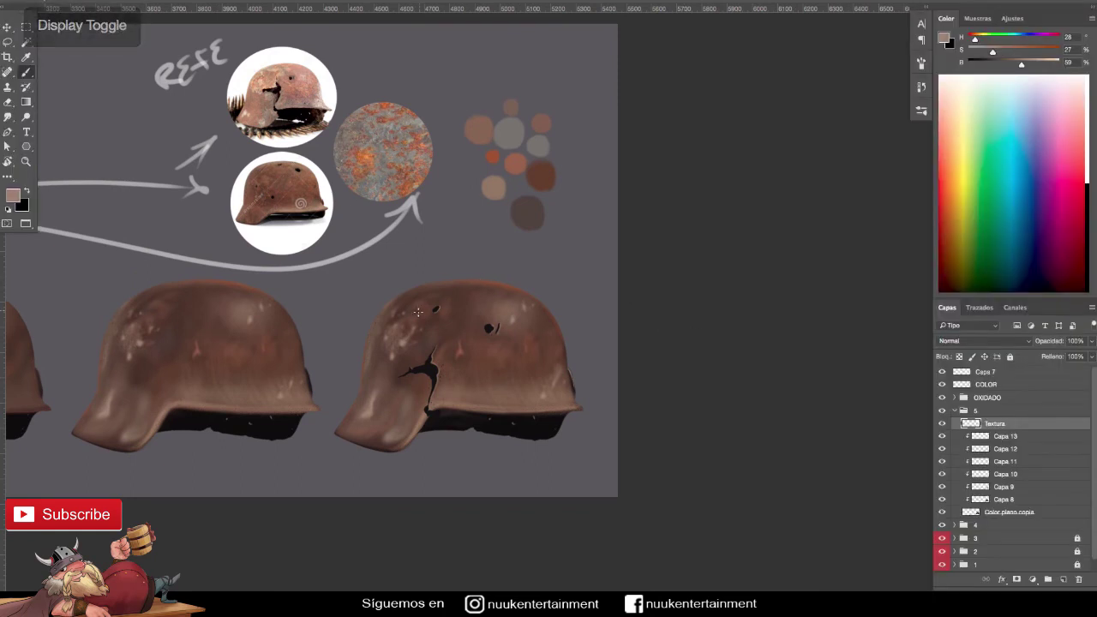
- Clip the Textura layer to the layer below and re-centre on the helmet row
{"action": "left_click", "coordinate": [995, 431], "text": "alt"}
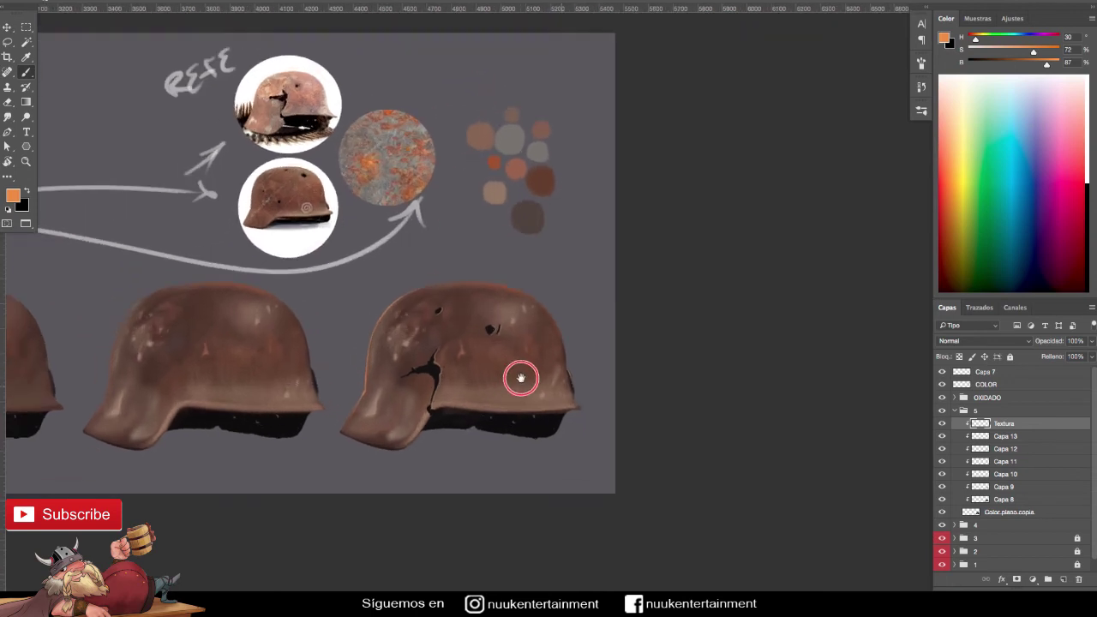
{"action": "scroll", "coordinate": [519, 380], "scroll_direction": "up", "scroll_amount": 1}
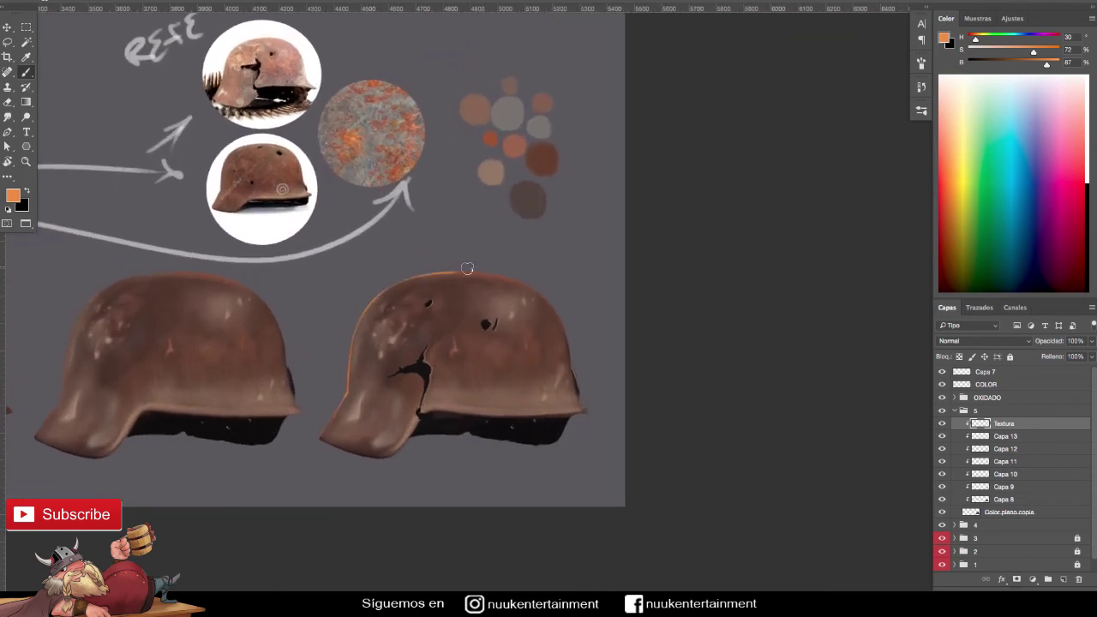
{"action": "mouse_move", "coordinate": [574, 284]}
{"action": "left_mouse_down"}
{"action": "mouse_move", "coordinate": [523, 331]}
{"action": "mouse_move", "coordinate": [535, 324]}
{"action": "left_mouse_up"}
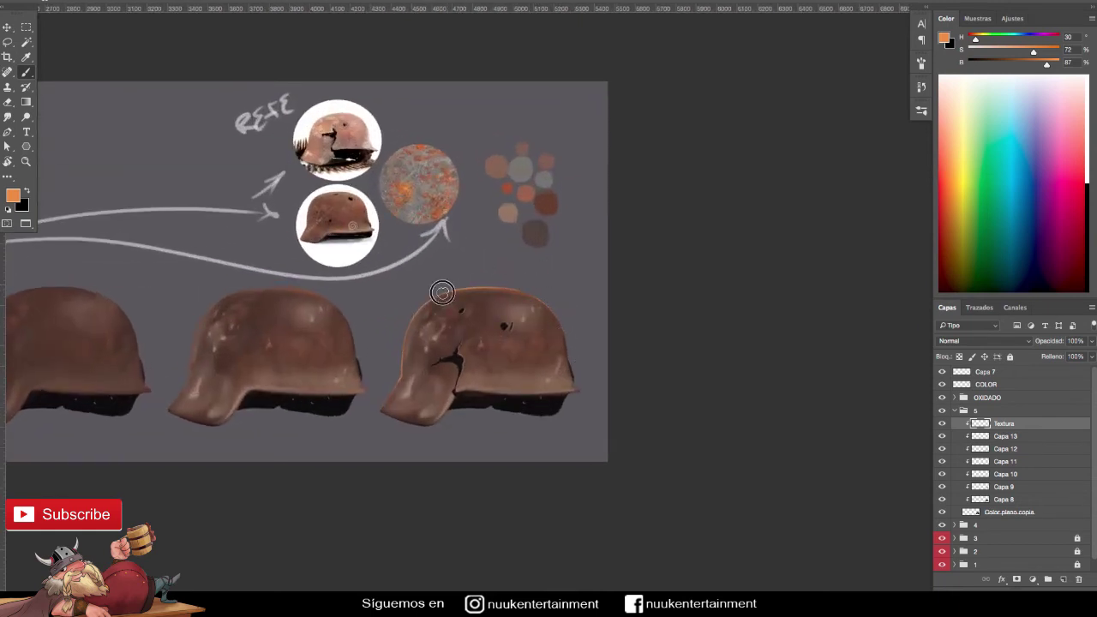
{"action": "left_click_drag", "start_coordinate": [515, 431], "coordinate": [518, 429]}
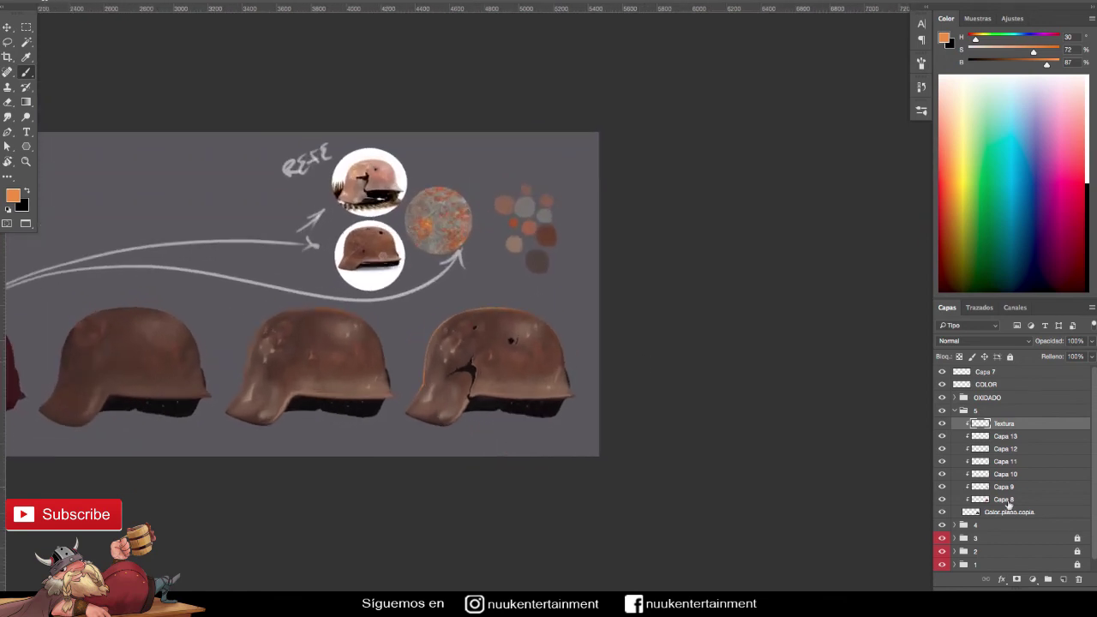
- Add a Sombra layer below Color plano copia and paint a near-black shadow under the right helmet
{"action": "key", "text": "ctrl+shift+alt+n"}
{"action": "key", "text": "Return"}
{"action": "key", "text": "F5"}
- Adjust the shadow with brush and eraser, darkening it along the right helmet's brim
{"action": "key", "text": "F5"}
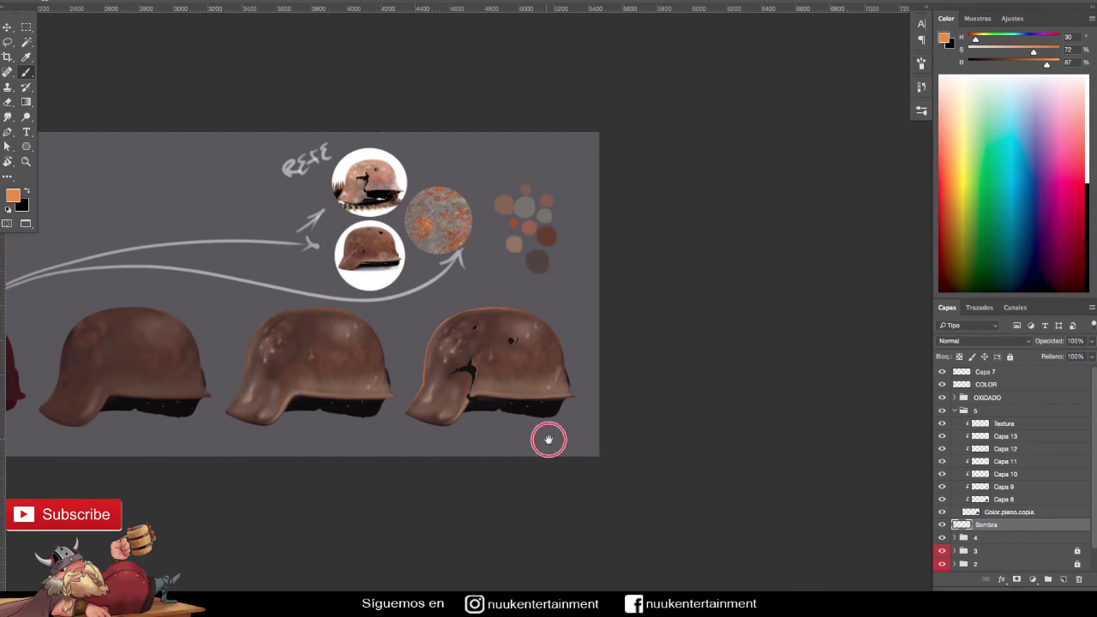
{"action": "left_click_drag", "start_coordinate": [549, 440], "coordinate": [451, 411]}
{"action": "left_click", "coordinate": [502, 404], "text": "alt"}
{"action": "left_click_drag", "start_coordinate": [424, 411], "coordinate": [513, 409]}
{"action": "key", "text": "e"}
{"action": "key", "text": "F5"}
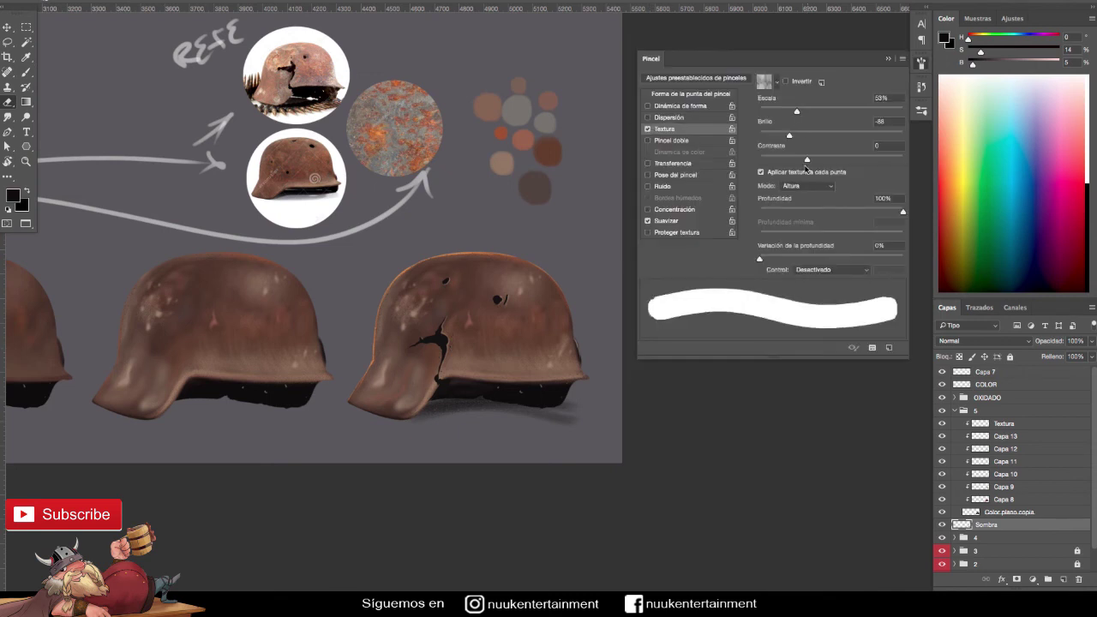
{"action": "key", "text": "F5"}
{"action": "scroll", "coordinate": [600, 424], "scroll_direction": "up", "scroll_amount": 1}
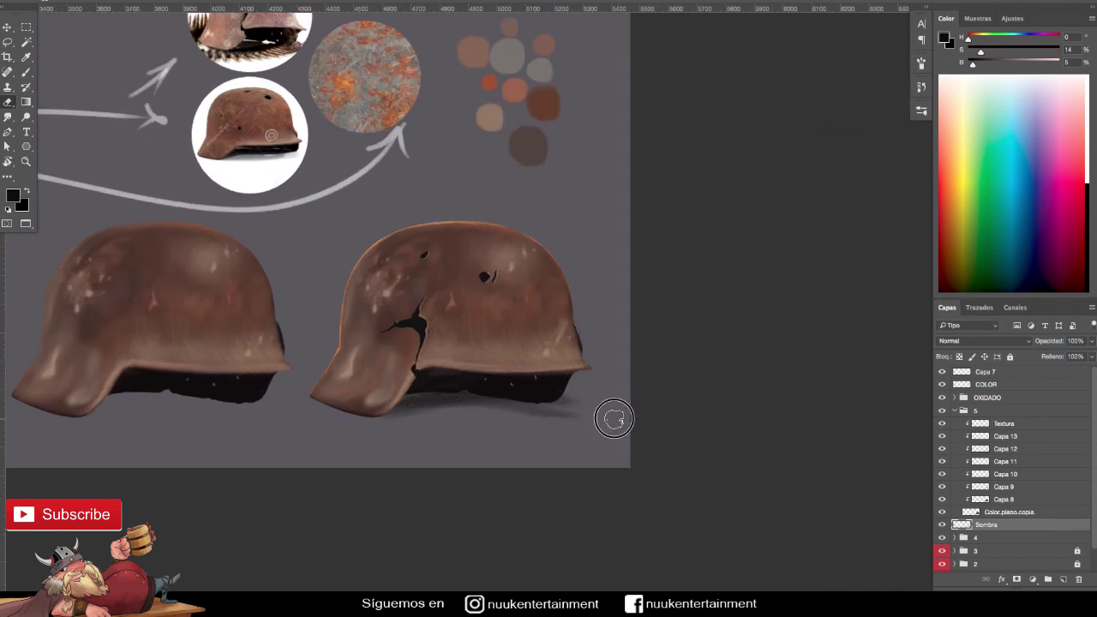
{"action": "scroll", "coordinate": [514, 420], "scroll_direction": "down", "scroll_amount": 2}
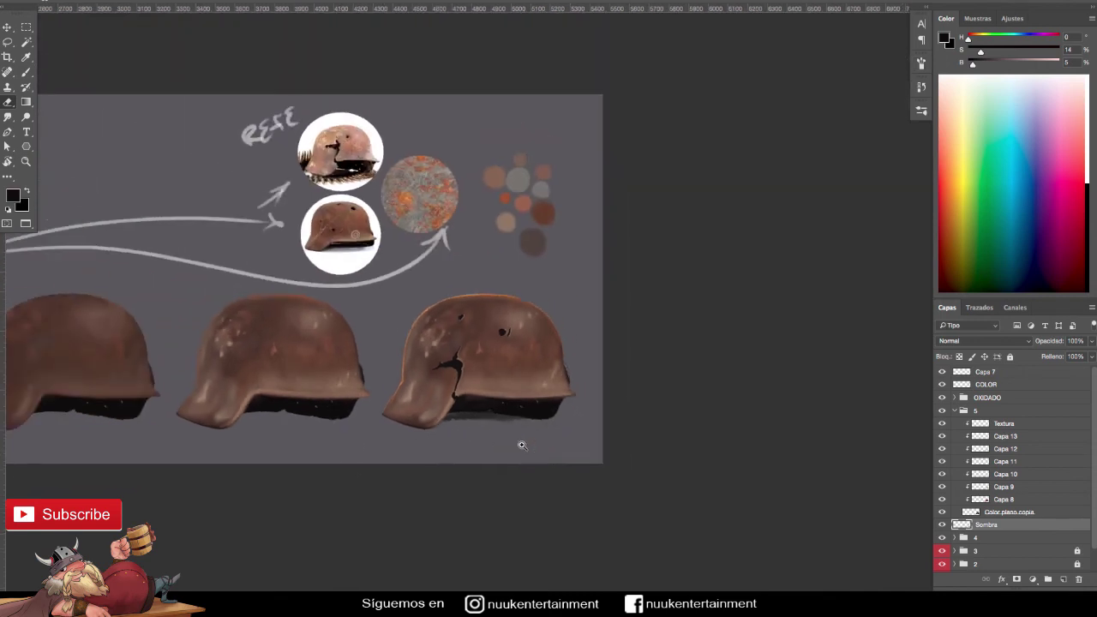
{"action": "key", "text": "b"}
{"action": "key", "text": "e"}
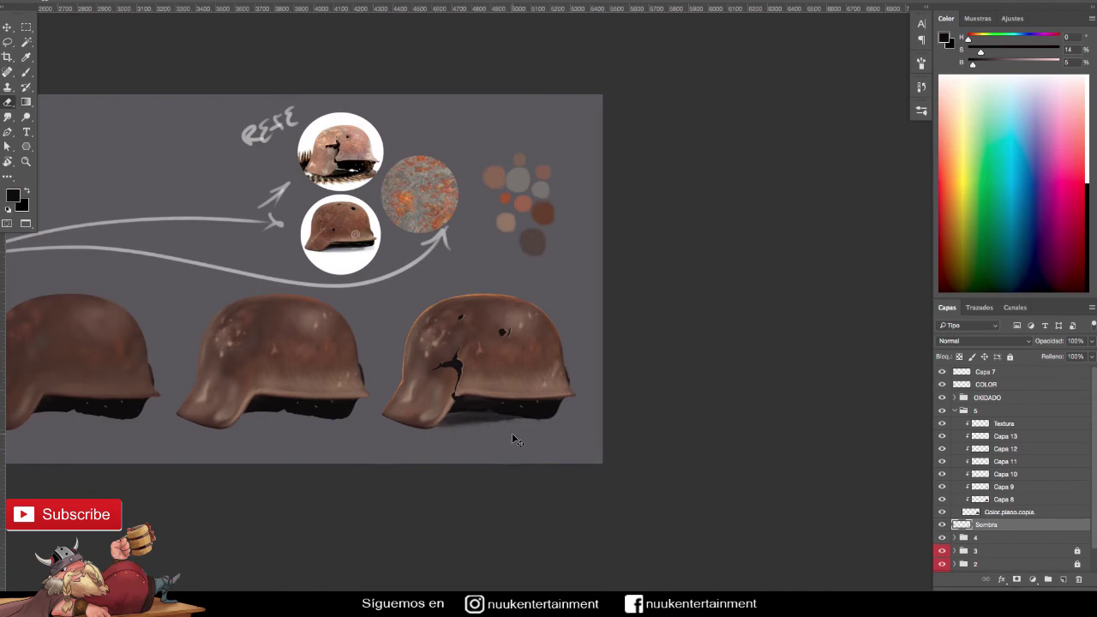
{"action": "scroll", "coordinate": [578, 441], "scroll_direction": "up", "scroll_amount": 1}
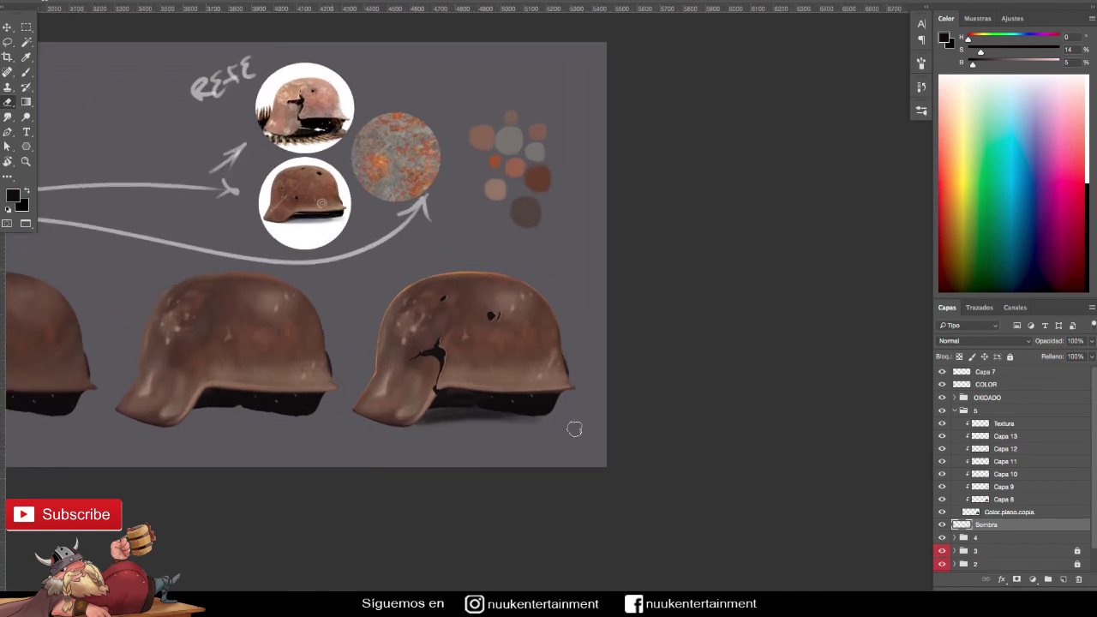
{"action": "key", "text": "b"}
{"action": "left_click_drag", "start_coordinate": [419, 428], "coordinate": [541, 422]}
- Review the artwork with panels hidden, then select the Textura layer in group 5
{"action": "scroll", "coordinate": [554, 446], "scroll_direction": "down", "scroll_amount": 1}
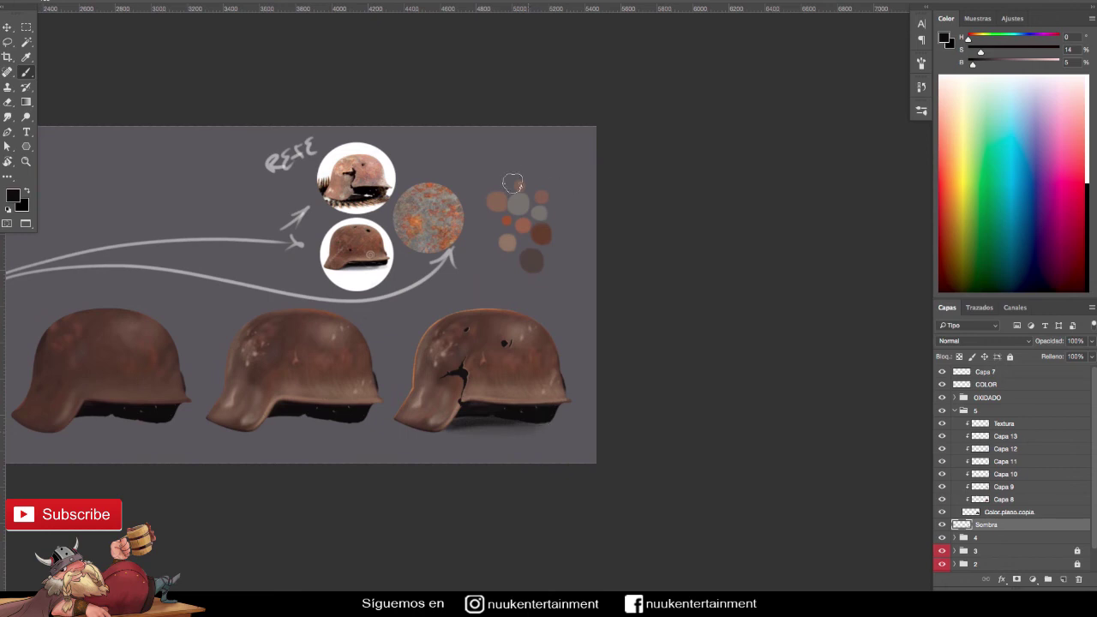
{"action": "scroll", "coordinate": [558, 363], "scroll_direction": "up", "scroll_amount": 1}
{"action": "key", "text": "Tab"}
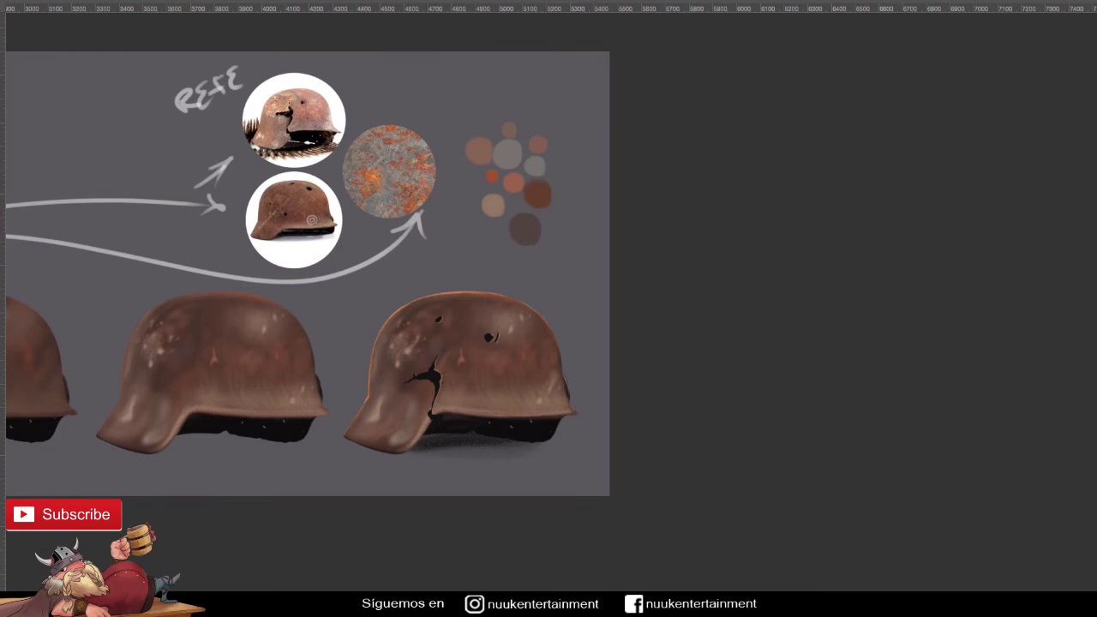
{"action": "key", "text": "Tab"}
{"action": "scroll", "coordinate": [772, 314], "scroll_direction": "up", "scroll_amount": 1}
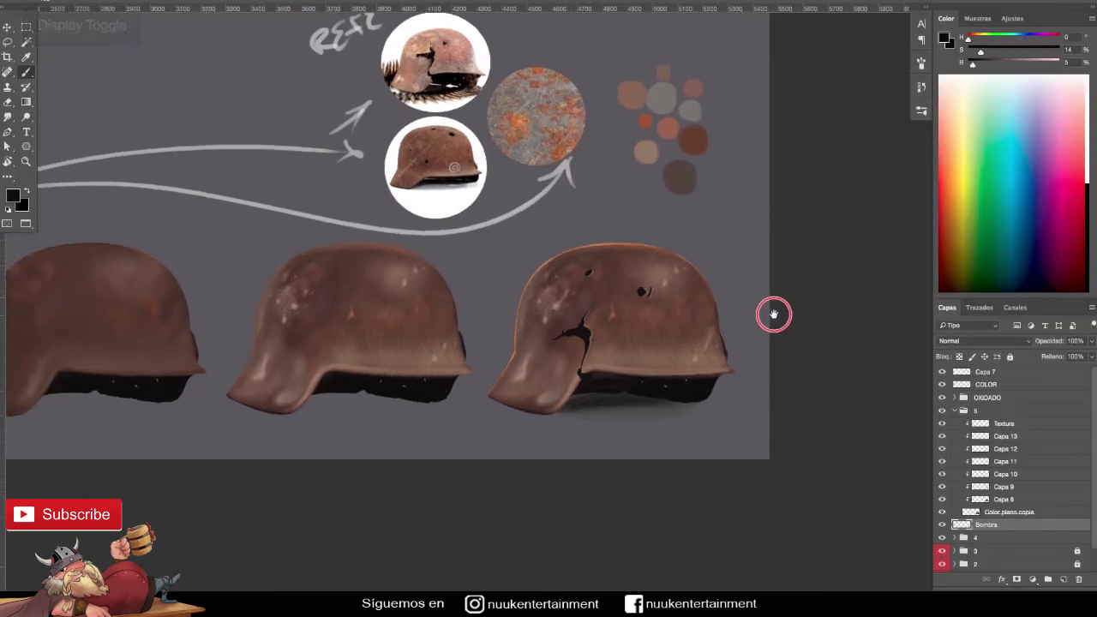
{"action": "scroll", "coordinate": [715, 311], "scroll_direction": "up", "scroll_amount": 1}
{"action": "left_click", "coordinate": [993, 426]}
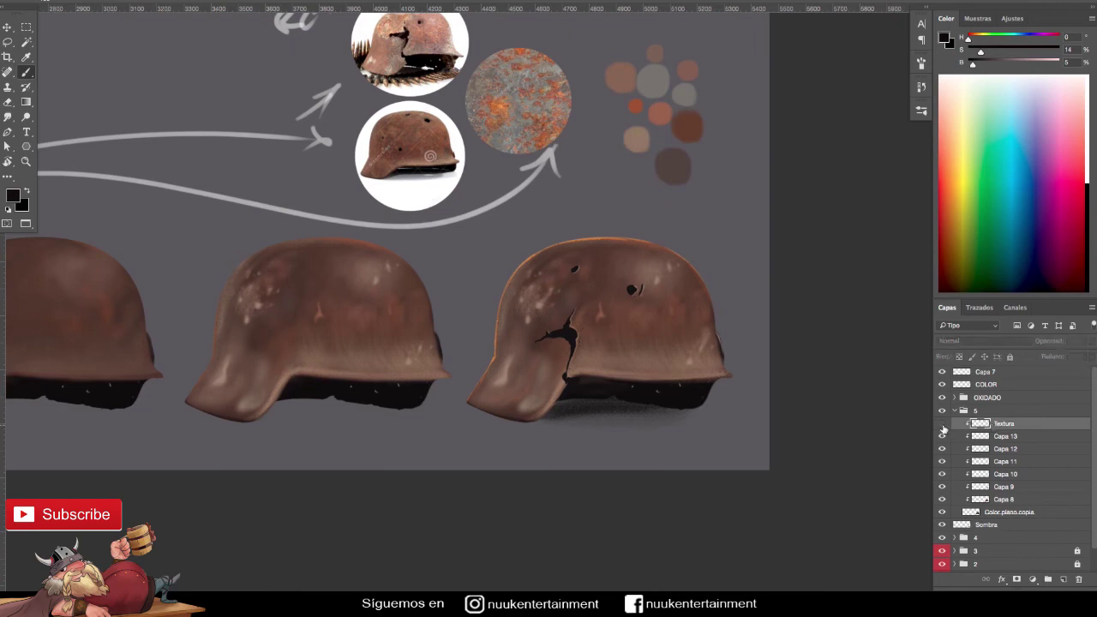
- Add a Superponer layer and paint a rust-coloured glow along the helmet's top and left edge
{"action": "left_click", "coordinate": [1065, 581]}
{"action": "left_click", "coordinate": [982, 341]}
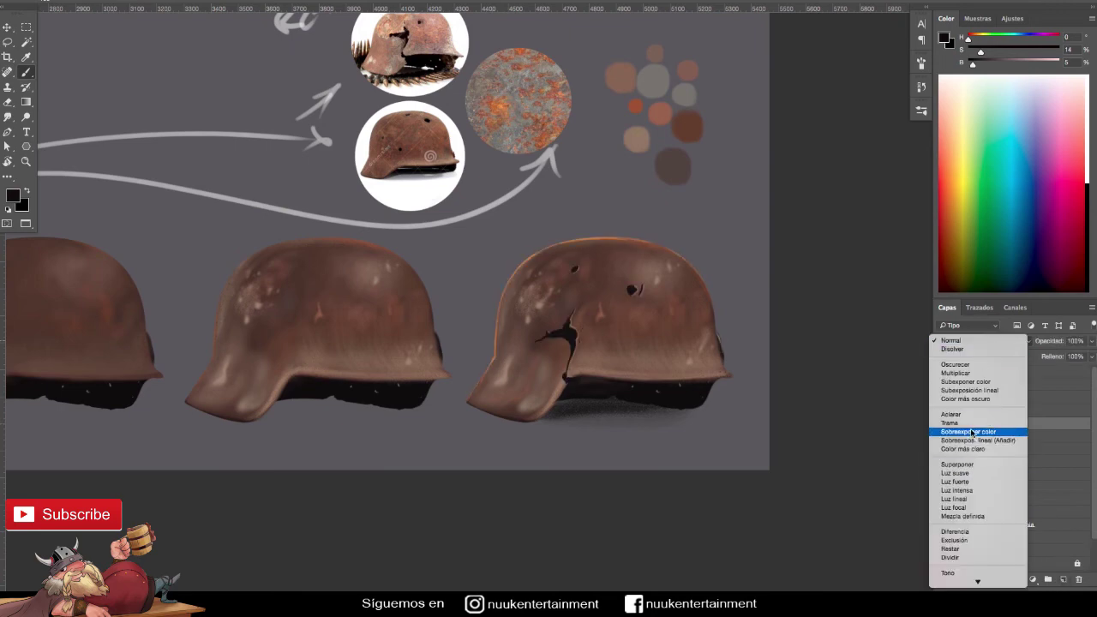
{"action": "left_click", "coordinate": [968, 434]}
{"action": "left_click", "coordinate": [610, 240], "text": "alt"}
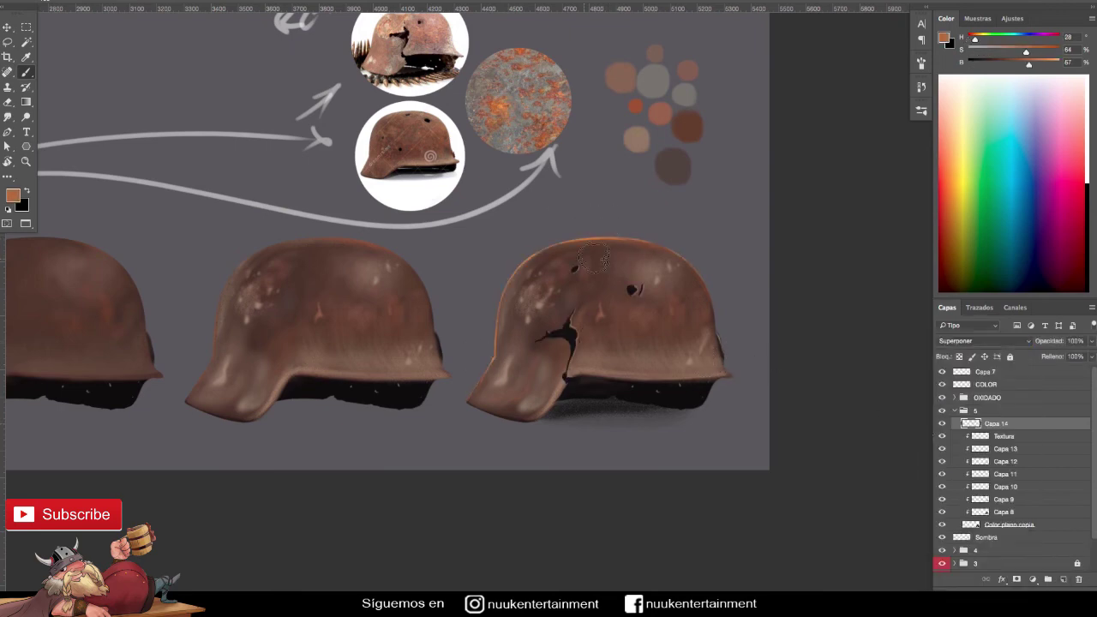
{"action": "left_click_drag", "start_coordinate": [489, 364], "coordinate": [632, 245]}
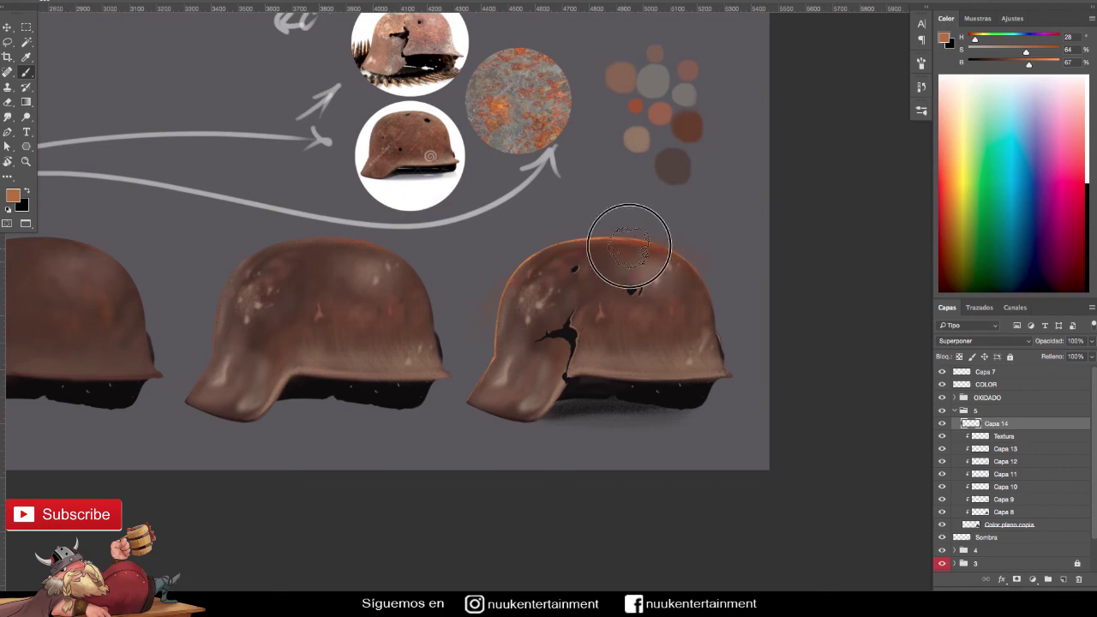
- Switch the glow layer to Sobreexponer color and clip it to the helmet below
{"action": "left_click", "coordinate": [978, 347]}
{"action": "left_click", "coordinate": [978, 313]}
{"action": "key", "text": "ctrl+z"}
{"action": "left_click", "coordinate": [986, 437]}
{"action": "left_click", "coordinate": [981, 340]}
{"action": "left_click", "coordinate": [969, 431]}
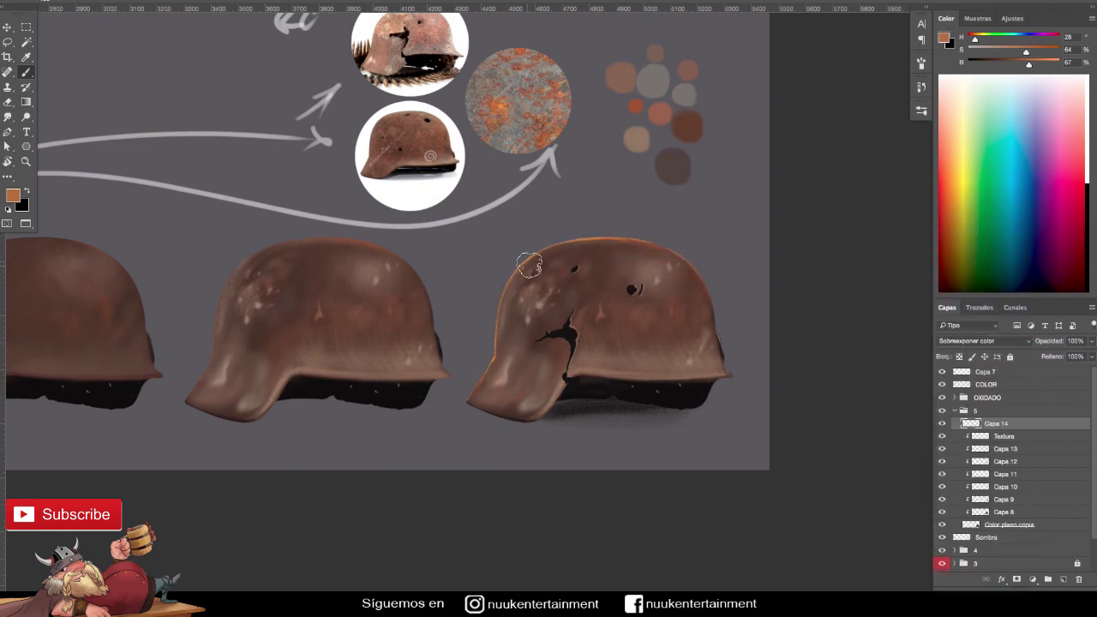
{"action": "key", "text": "F5"}
{"action": "key", "text": "F5"}
{"action": "key", "text": "ctrl+alt+g"}
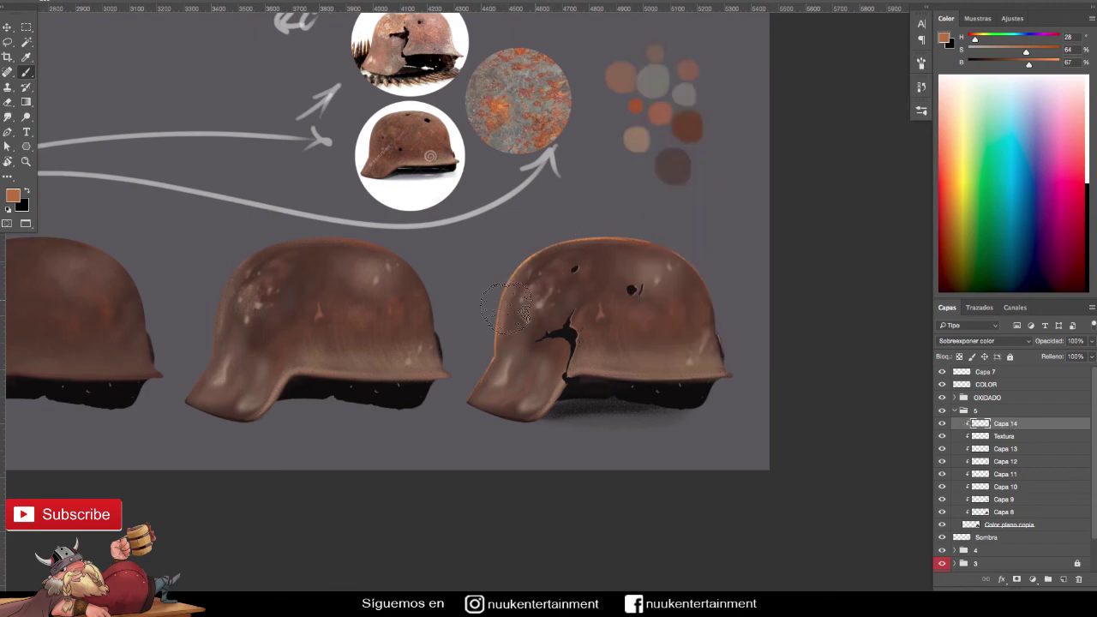
- Lay a white gradient over the right helmet, then add a new layer above Sombra
{"action": "key", "text": "bracketright"}
{"action": "key", "text": "bracketright"}
{"action": "key", "text": "bracketright"}
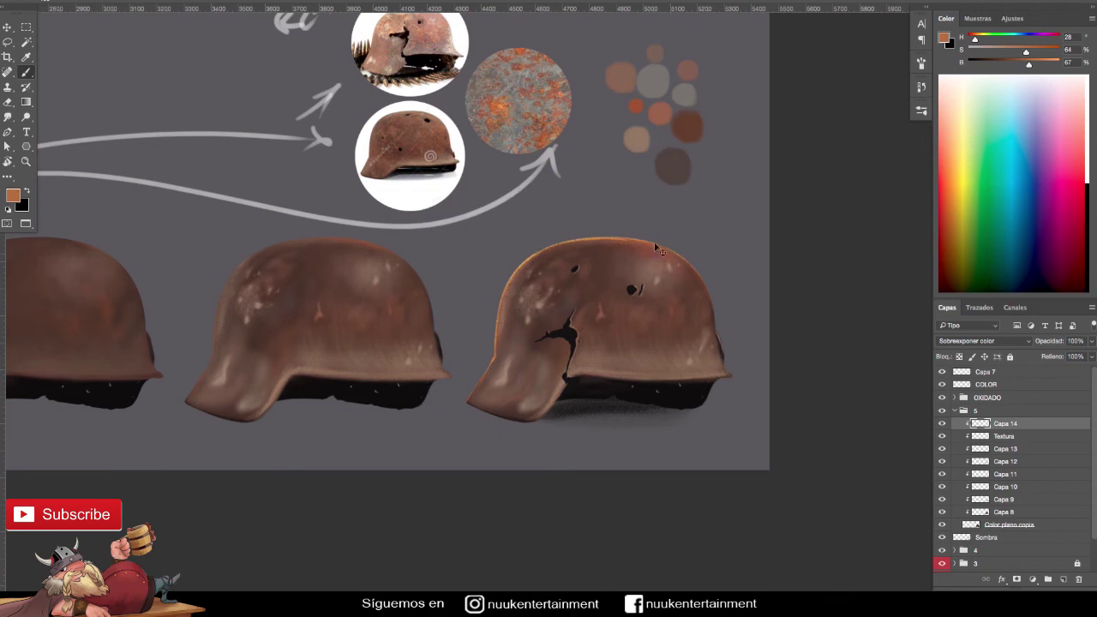
{"action": "scroll", "coordinate": [700, 411], "scroll_direction": "down", "scroll_amount": 2}
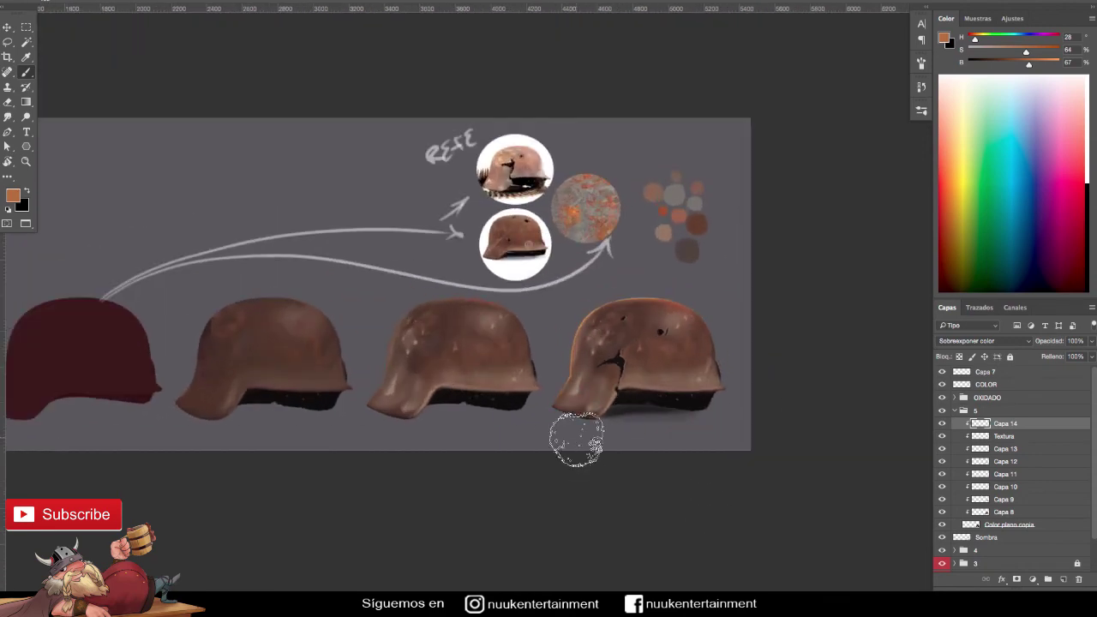
{"action": "key", "text": "bracketleft"}
{"action": "key", "text": "bracketleft"}
{"action": "key", "text": "bracketleft"}
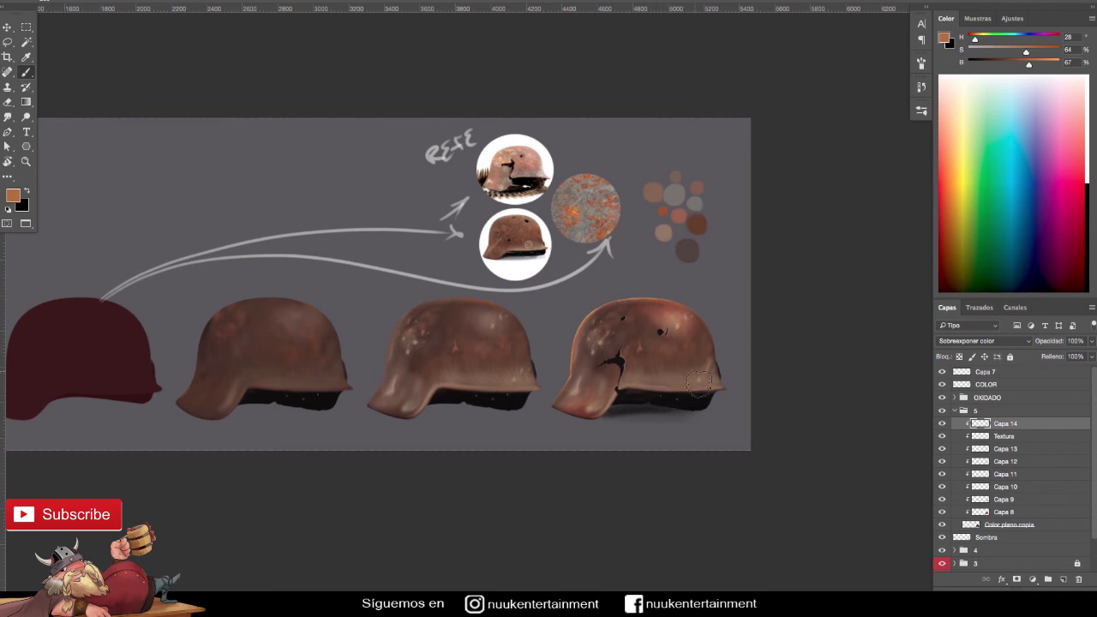
{"action": "scroll", "coordinate": [716, 375], "scroll_direction": "up", "scroll_amount": 1}
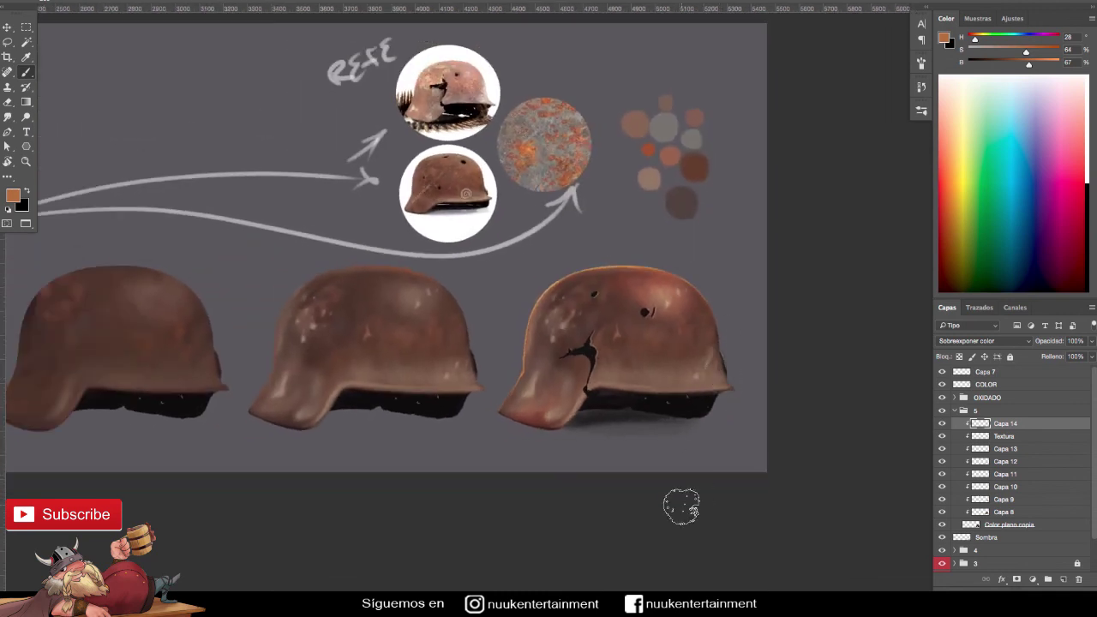
{"action": "key", "text": "l"}
{"action": "key", "text": "g"}
{"action": "key", "text": "d"}
{"action": "key", "text": "x"}
{"action": "left_click_drag", "start_coordinate": [652, 419], "coordinate": [638, 384]}
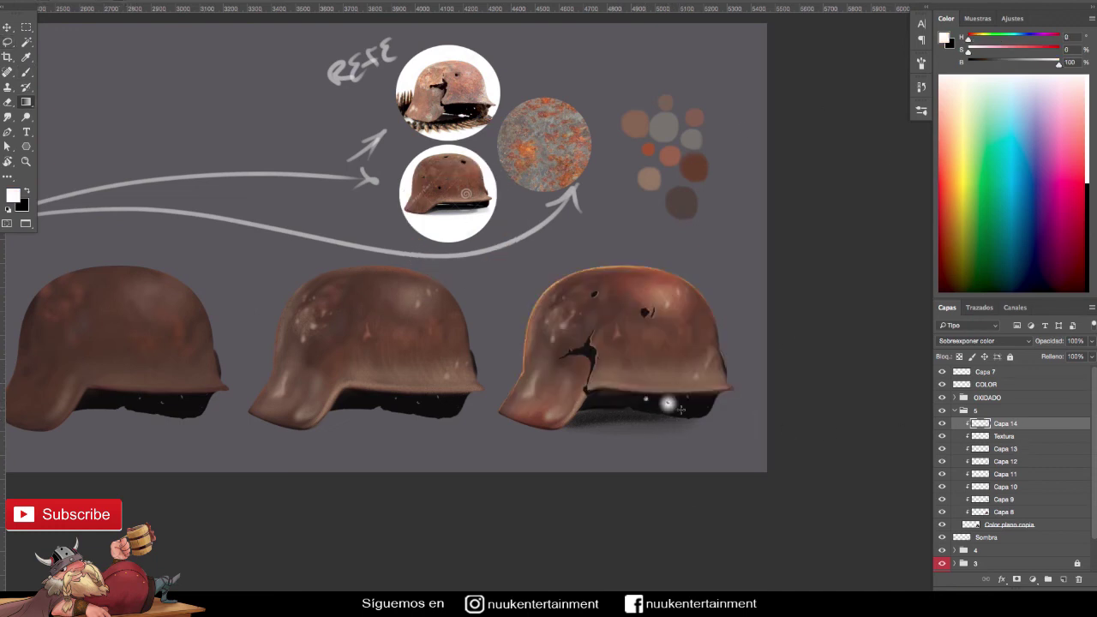
{"action": "left_click", "coordinate": [986, 537]}
{"action": "left_click", "coordinate": [1063, 579]}
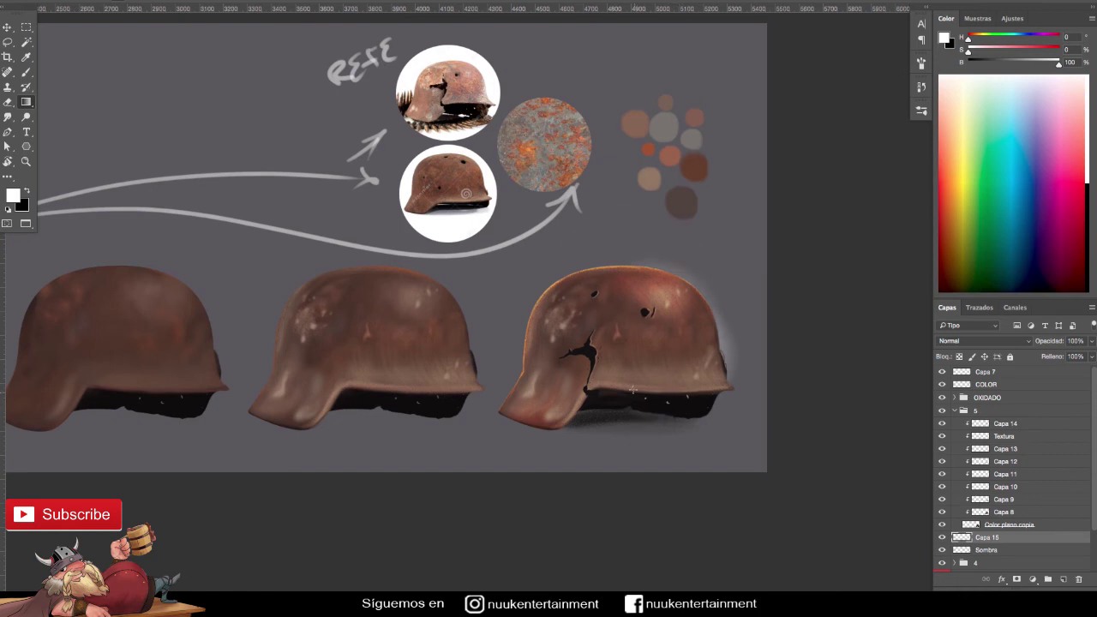
- Paint a soft white glow around the right helmet's top, sides and visor
{"action": "key", "text": "b"}
{"action": "key", "text": "F5"}
{"action": "left_click", "coordinate": [696, 78]}
{"action": "left_click", "coordinate": [686, 176]}
{"action": "left_click", "coordinate": [648, 163]}
{"action": "key", "text": "F5"}
{"action": "mouse_move", "coordinate": [564, 298]}
{"action": "left_mouse_down"}
{"action": "mouse_move", "coordinate": [641, 289]}
{"action": "mouse_move", "coordinate": [711, 342]}
{"action": "mouse_move", "coordinate": [694, 392]}
{"action": "left_mouse_up"}
{"action": "mouse_move", "coordinate": [630, 294]}
{"action": "left_mouse_down"}
{"action": "mouse_move", "coordinate": [527, 380]}
{"action": "mouse_move", "coordinate": [558, 377]}
{"action": "left_mouse_up"}
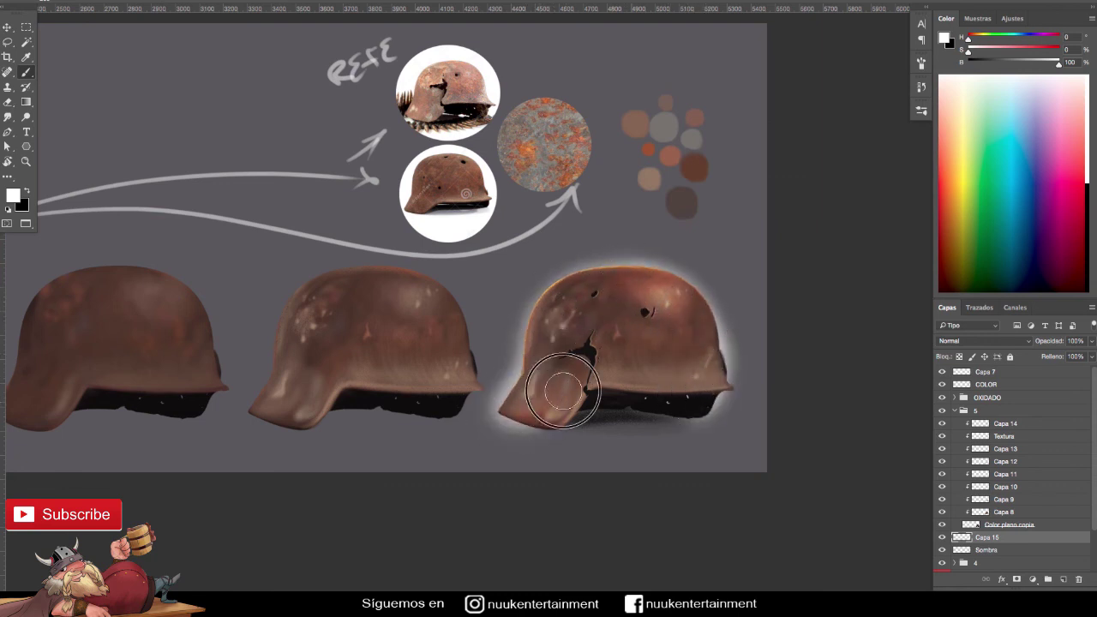
- Set the glow layer to Sobreexponer color and pick a darker red-brown paint colour
{"action": "key", "text": "e"}
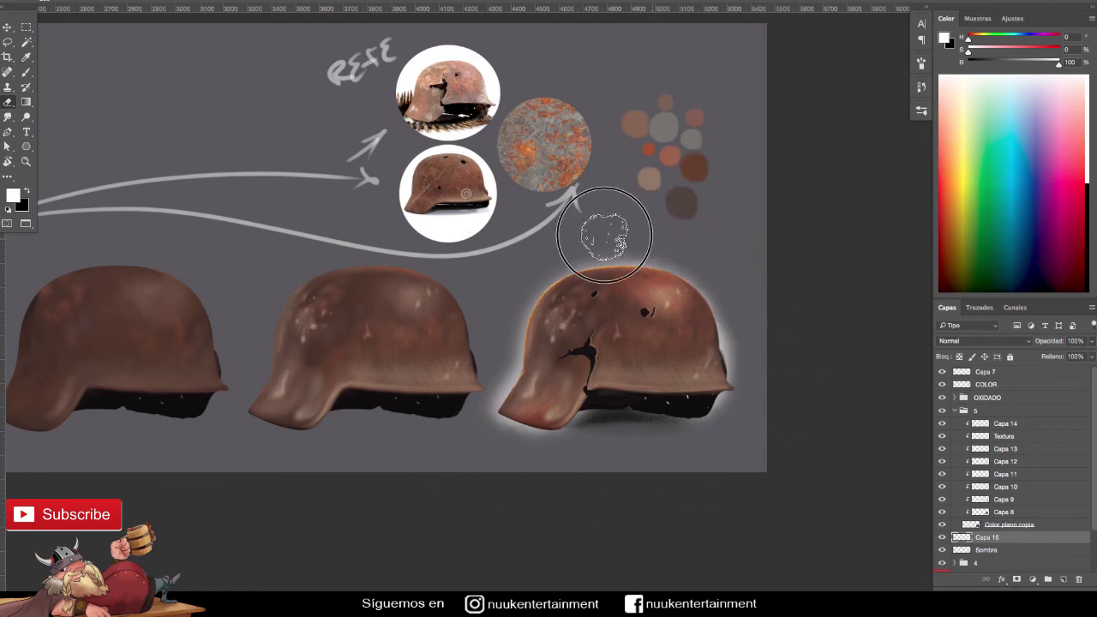
{"action": "left_click", "coordinate": [981, 343]}
{"action": "left_click", "coordinate": [969, 432]}
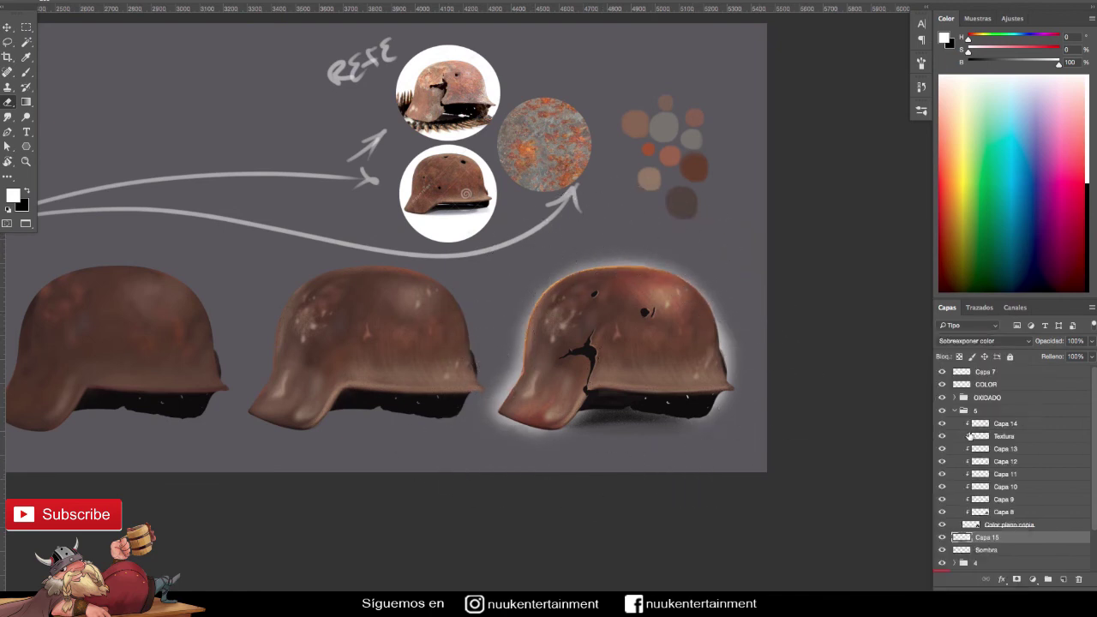
{"action": "left_click", "coordinate": [981, 344]}
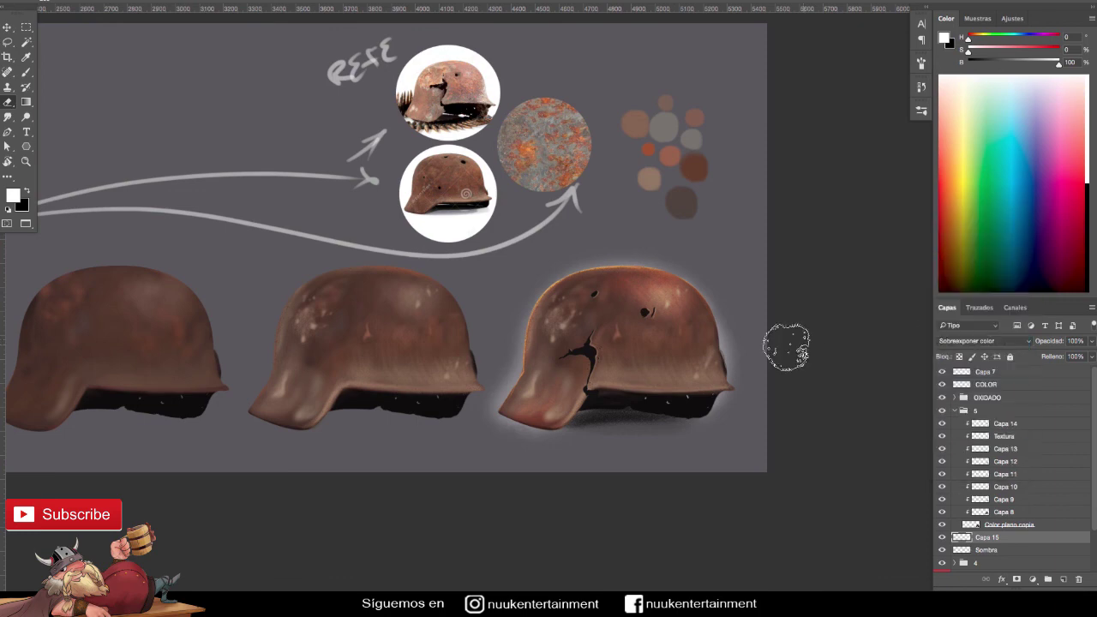
{"action": "key", "text": "b"}
{"action": "left_click", "coordinate": [533, 153], "text": "alt"}
{"action": "left_click", "coordinate": [529, 152], "text": "alt"}
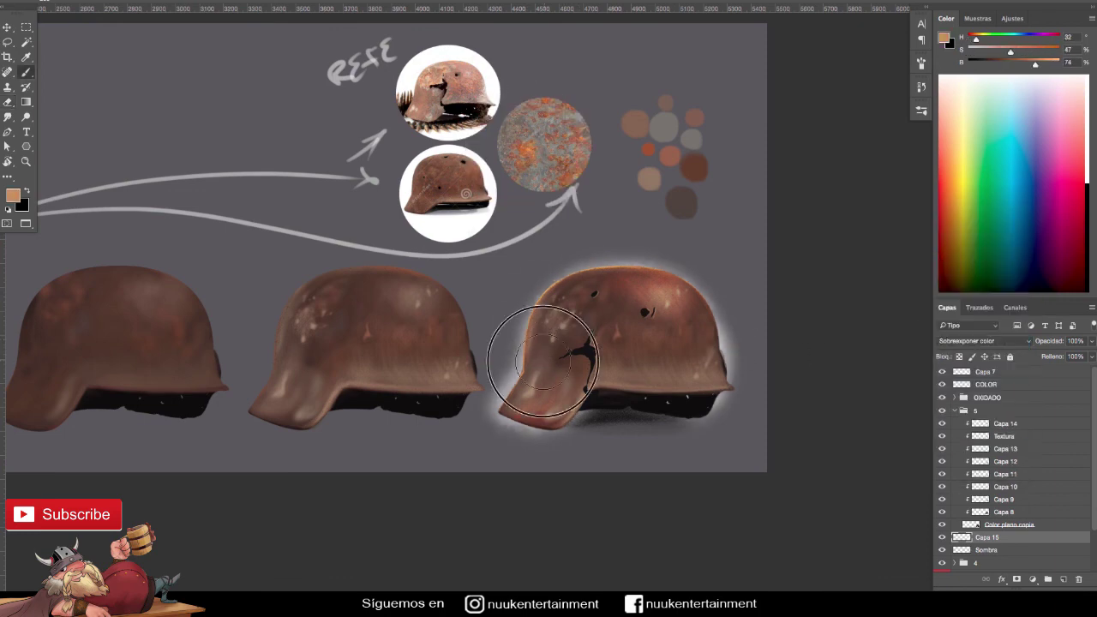
{"action": "key", "text": "F5"}
{"action": "key", "text": "F5"}
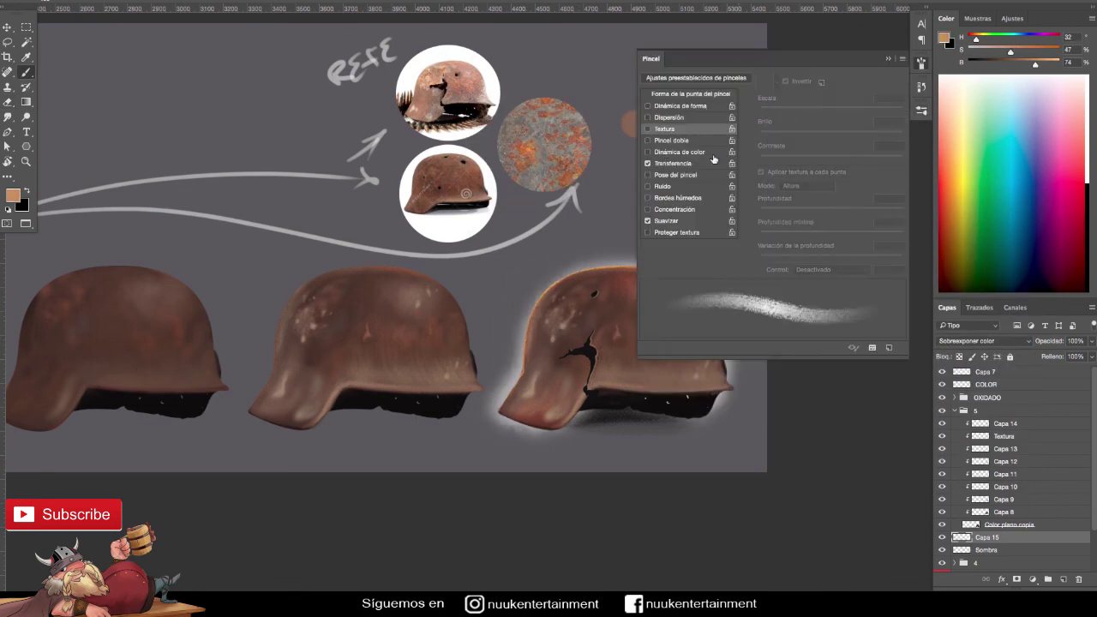
{"action": "left_click", "coordinate": [651, 151], "text": "alt"}
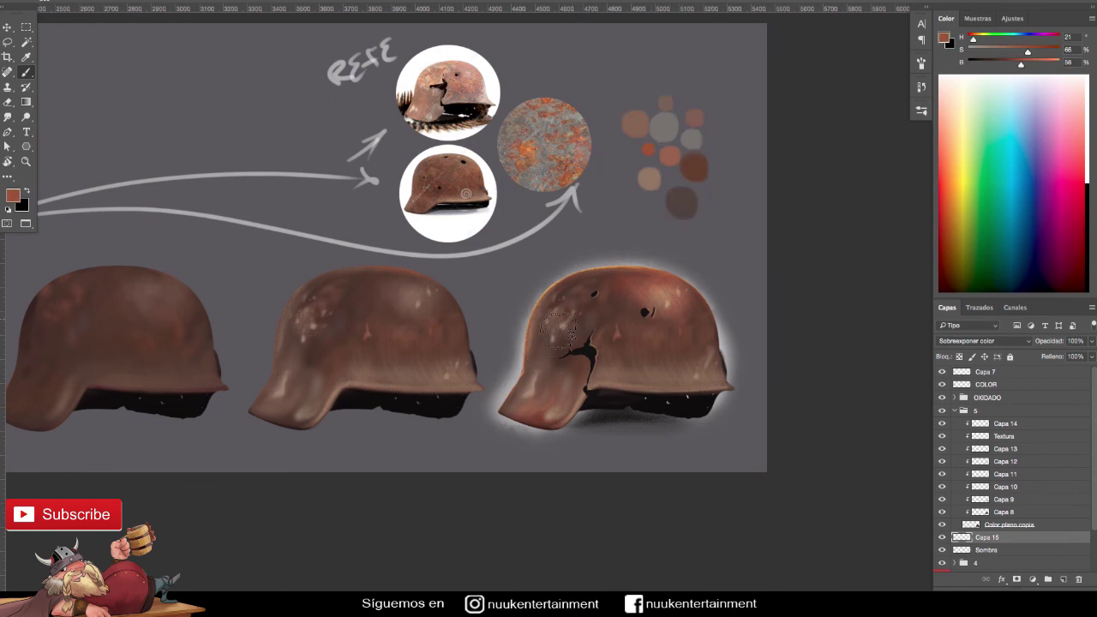
- Select Capa 14, preview the artwork without panels, and add a clipped layer above it
{"action": "left_click", "coordinate": [987, 425]}
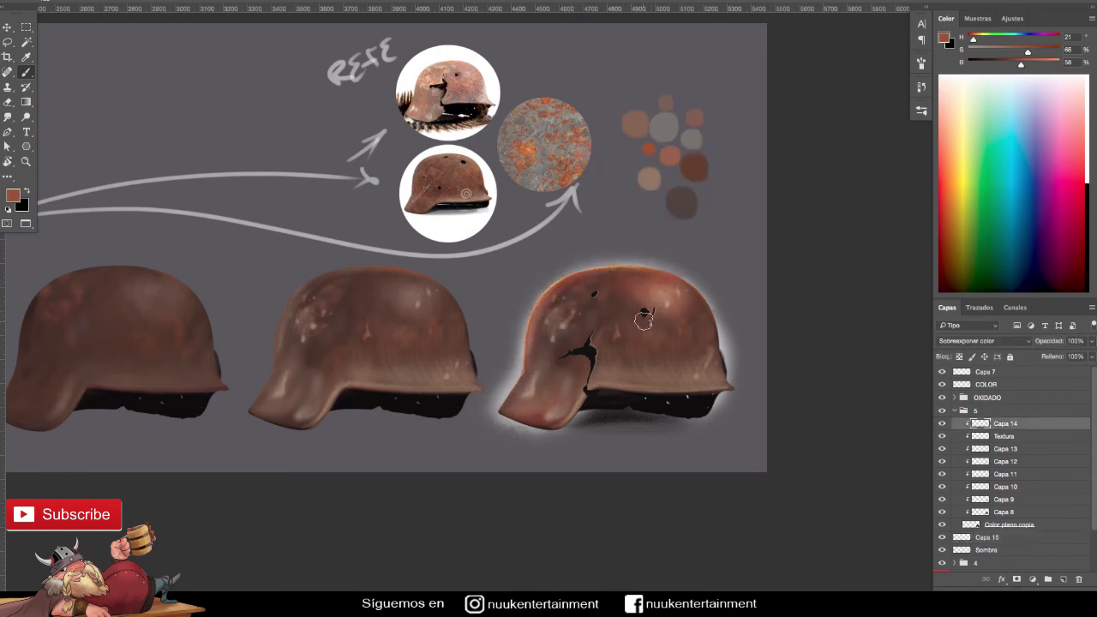
{"action": "scroll", "coordinate": [645, 317], "scroll_direction": "up", "scroll_amount": 2}
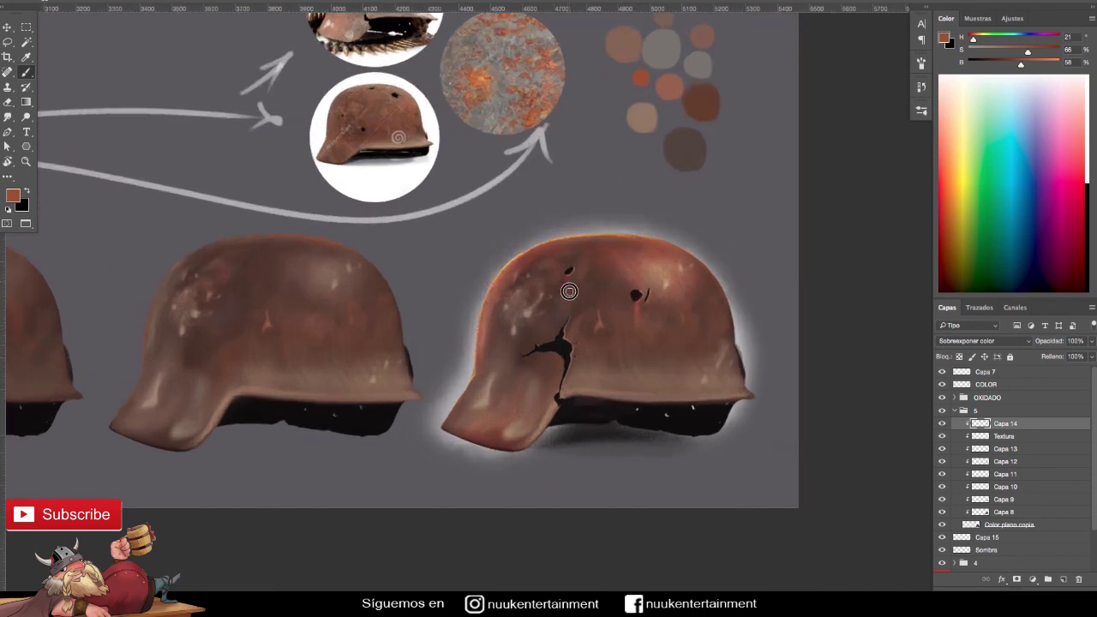
{"action": "key", "text": "Tab"}
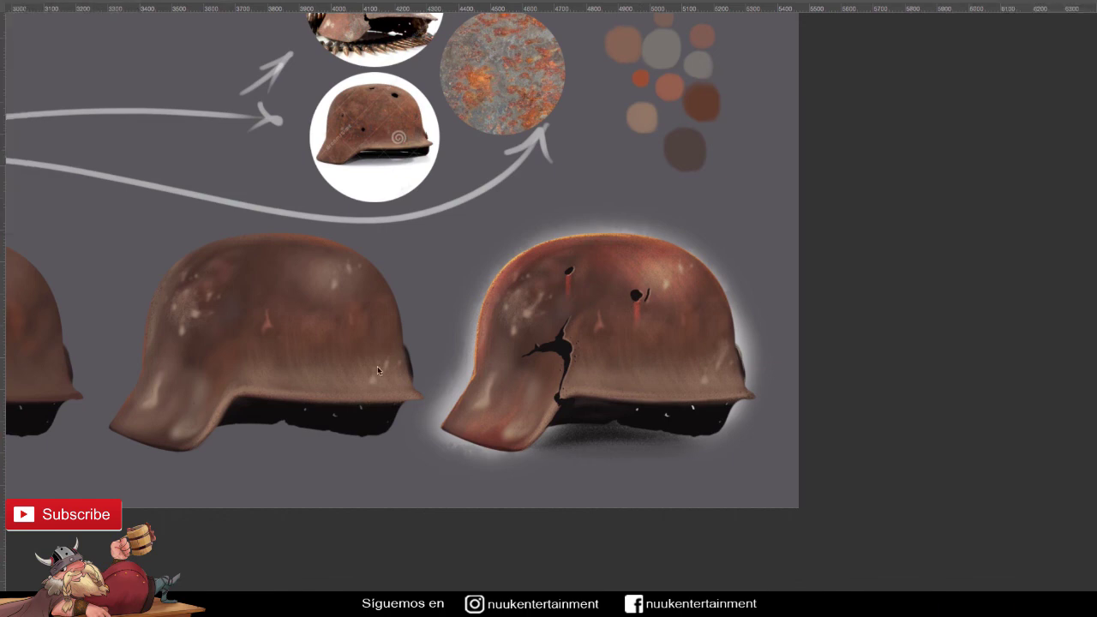
{"action": "key", "text": "Tab"}
{"action": "left_click", "coordinate": [1063, 580]}
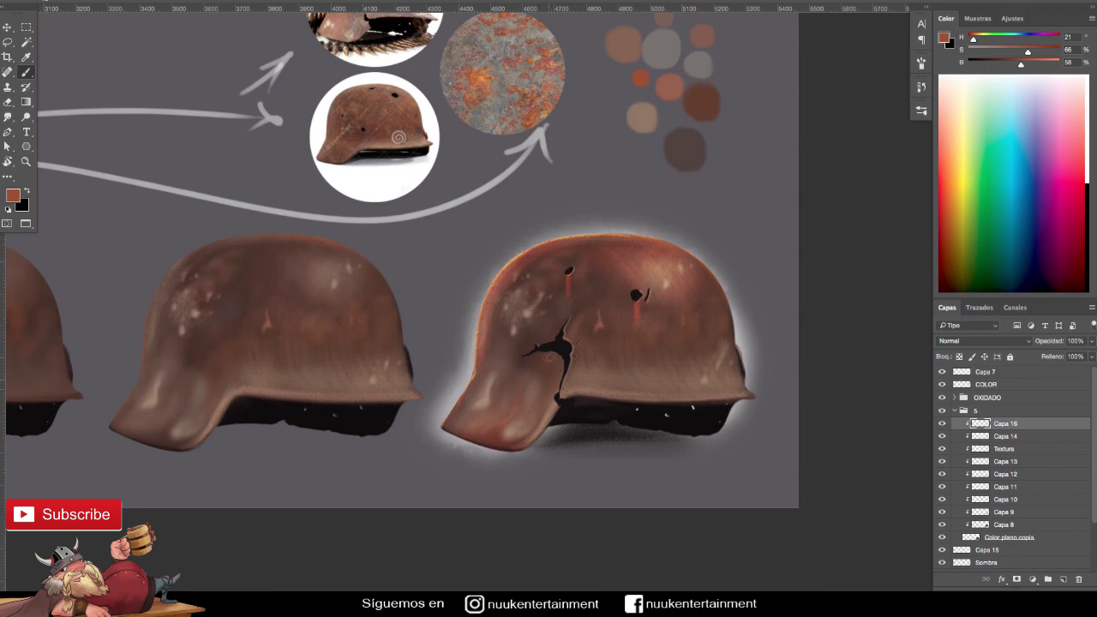
{"action": "left_click_drag", "start_coordinate": [652, 307], "coordinate": [635, 306]}
{"action": "scroll", "coordinate": [725, 381], "scroll_direction": "down", "scroll_amount": 2}
{"action": "scroll", "coordinate": [703, 386], "scroll_direction": "down", "scroll_amount": 1}
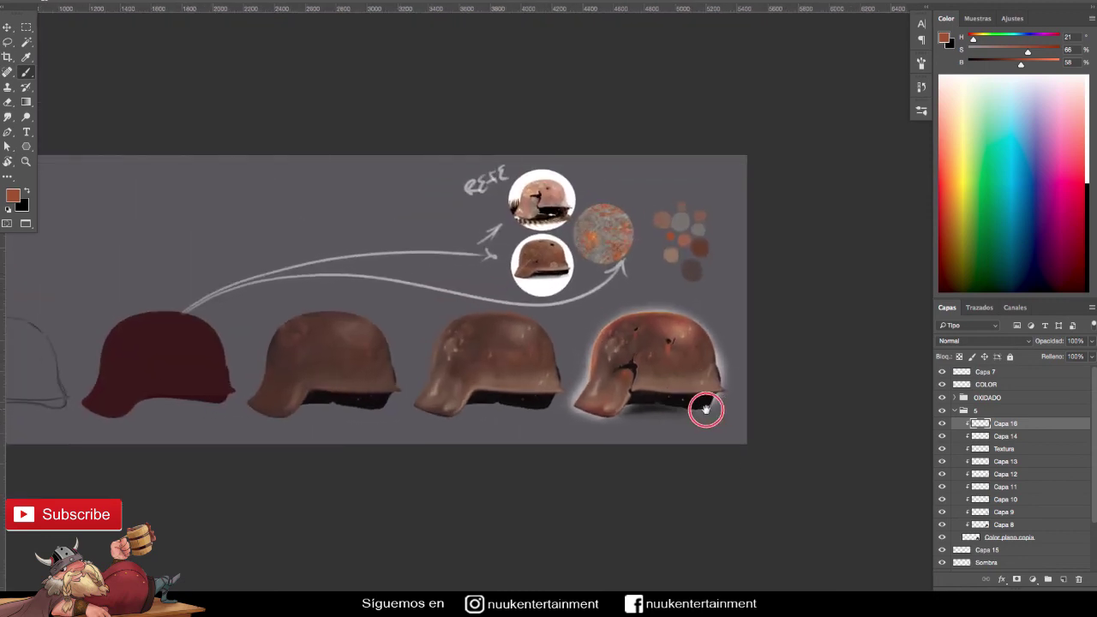
{"action": "scroll", "coordinate": [711, 411], "scroll_direction": "up", "scroll_amount": 2}
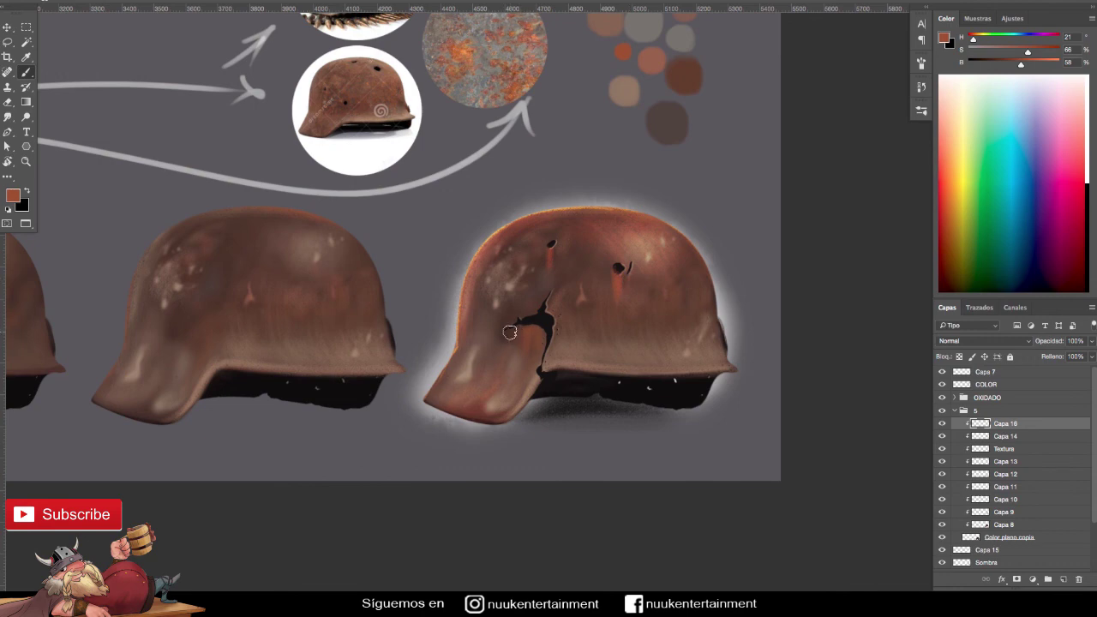
{"action": "left_click_drag", "start_coordinate": [511, 333], "coordinate": [507, 345]}
{"action": "left_click", "coordinate": [942, 448]}
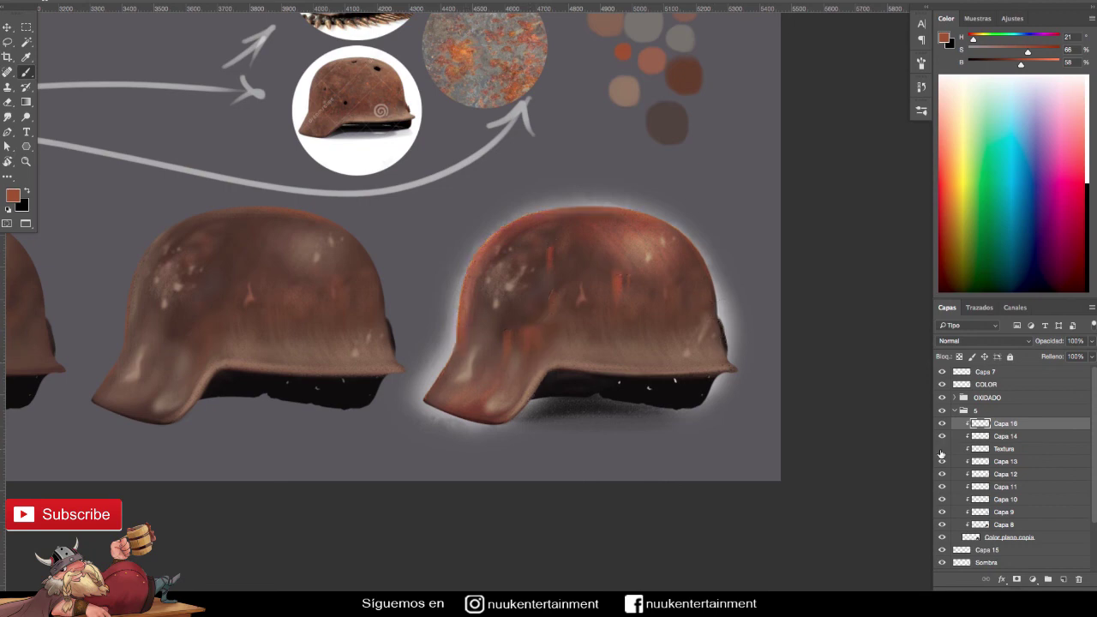
{"action": "left_click", "coordinate": [942, 436]}
{"action": "left_click", "coordinate": [942, 436]}
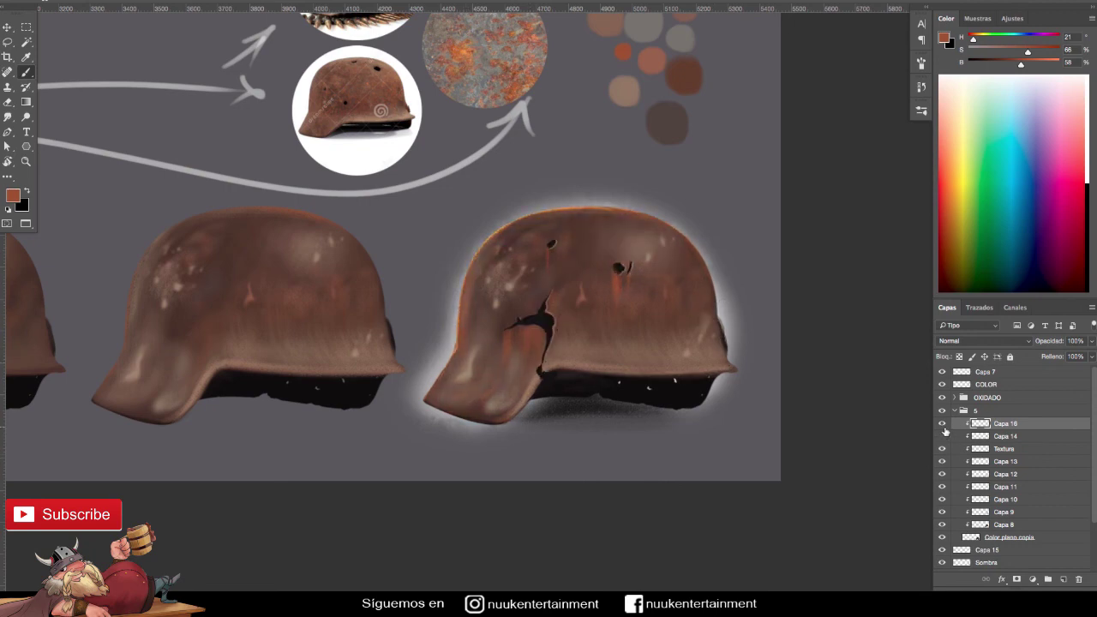
{"action": "left_click", "coordinate": [942, 437]}
{"action": "left_click", "coordinate": [943, 436]}
{"action": "scroll", "coordinate": [661, 434], "scroll_direction": "down", "scroll_amount": 3}
{"action": "scroll", "coordinate": [678, 437], "scroll_direction": "up", "scroll_amount": 1}
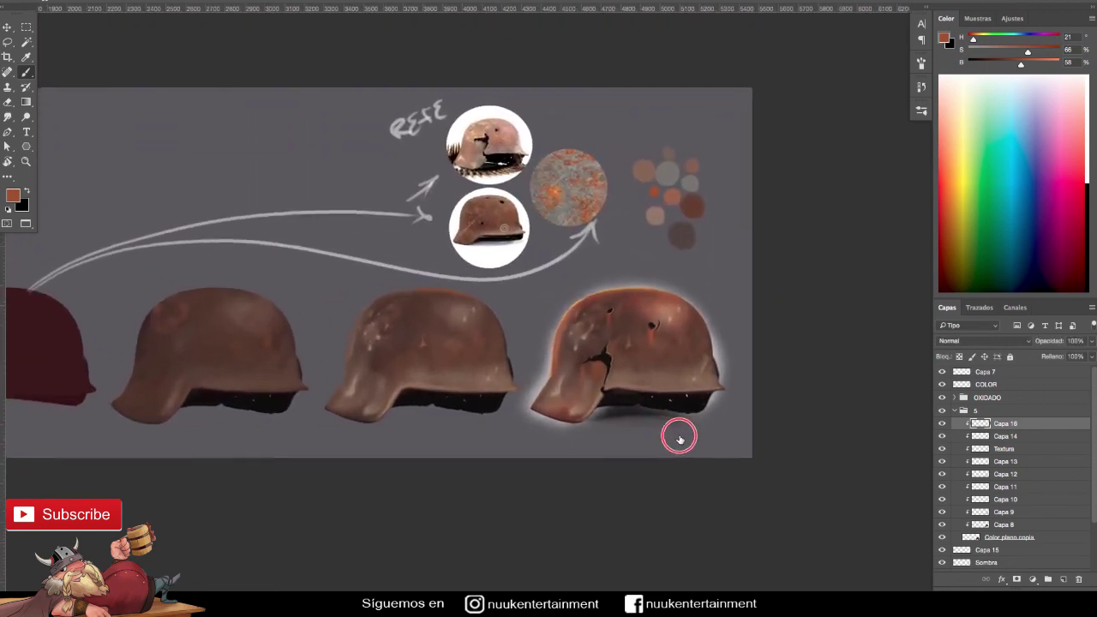
{"action": "left_click", "coordinate": [950, 553]}
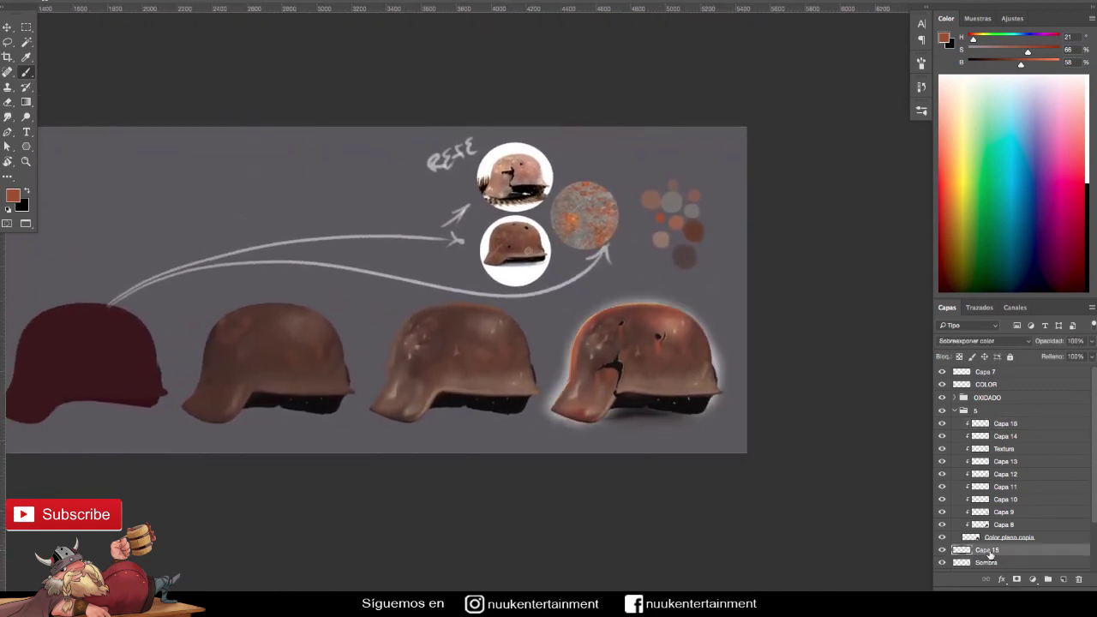
- Apply a Gaussian blur with radius 47,2 to the glow layer
{"action": "left_click", "coordinate": [330, 2]}
{"action": "left_click", "coordinate": [540, 208]}
{"action": "left_click_drag", "start_coordinate": [825, 249], "coordinate": [830, 249]}
{"action": "key", "text": "Return"}
{"action": "scroll", "coordinate": [742, 330], "scroll_direction": "up", "scroll_amount": 2}
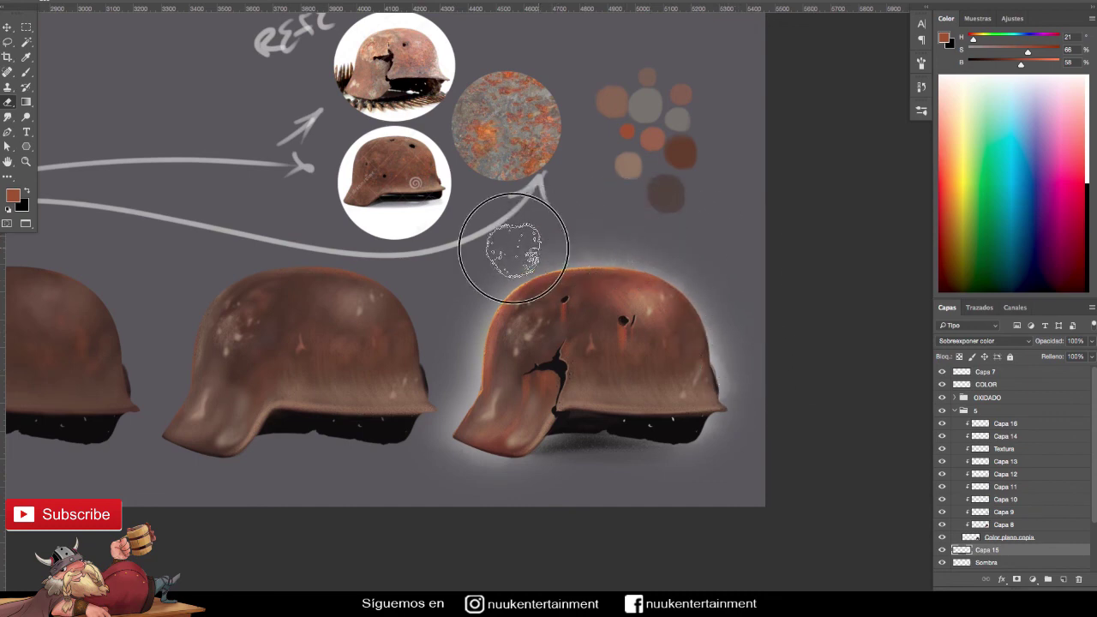
- Choose a deep orange colour and add a new Sobreexponer color layer for extra glow
{"action": "mouse_move", "coordinate": [973, 38]}
{"action": "left_mouse_down"}
{"action": "mouse_move", "coordinate": [1059, 64]}
{"action": "mouse_move", "coordinate": [984, 39]}
{"action": "left_mouse_up"}
{"action": "left_click", "coordinate": [1031, 65]}
{"action": "key", "text": "b"}
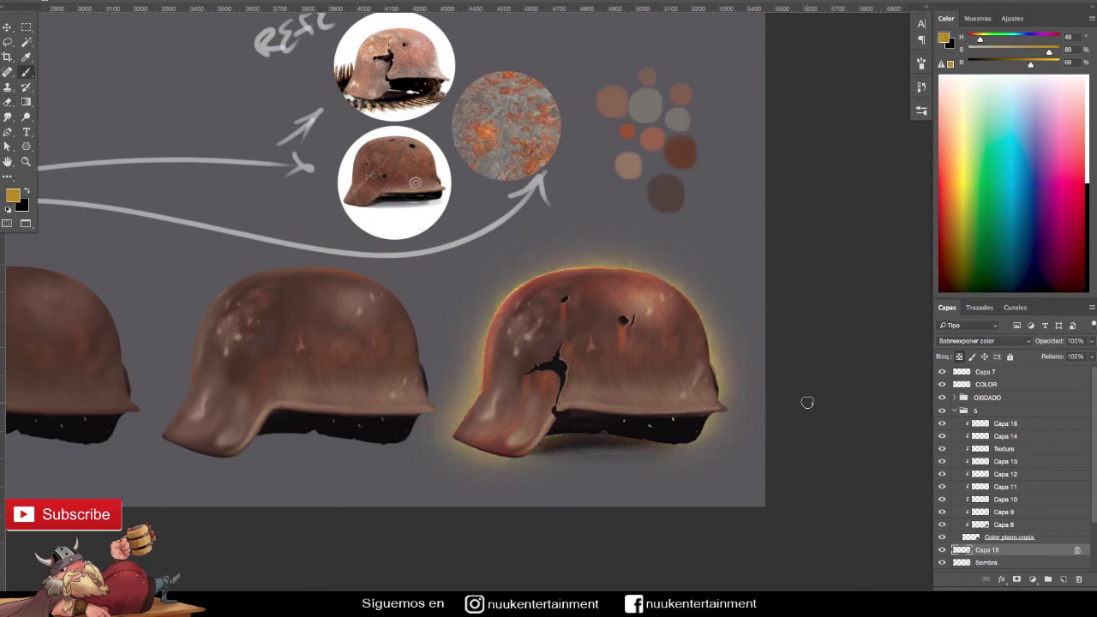
{"action": "left_click", "coordinate": [922, 112]}
{"action": "left_click", "coordinate": [921, 111]}
{"action": "left_click", "coordinate": [1063, 580]}
{"action": "left_click", "coordinate": [983, 340]}
{"action": "left_click", "coordinate": [969, 435]}
- Paint orange glow on the helmet's left side, brim, upper right and top edge
{"action": "left_click", "coordinate": [628, 133], "text": "alt"}
{"action": "mouse_move", "coordinate": [502, 379]}
{"action": "left_mouse_down"}
{"action": "mouse_move", "coordinate": [521, 299]}
{"action": "mouse_move", "coordinate": [701, 324]}
{"action": "left_mouse_up"}
{"action": "mouse_move", "coordinate": [499, 370]}
{"action": "left_mouse_down"}
{"action": "mouse_move", "coordinate": [465, 394]}
{"action": "mouse_move", "coordinate": [433, 459]}
{"action": "left_mouse_up"}
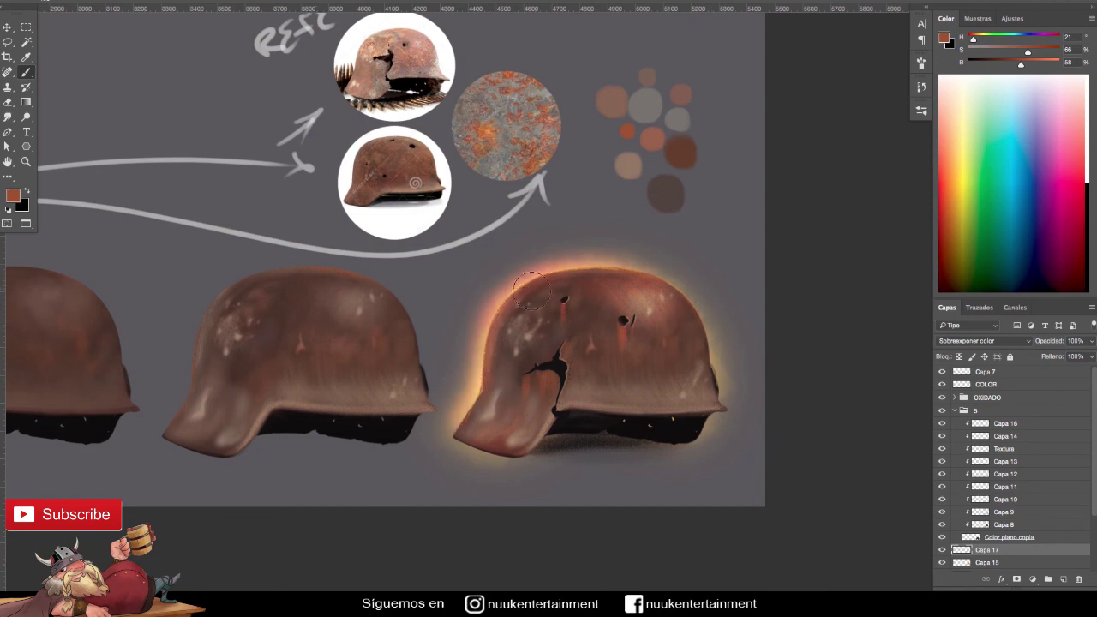
{"action": "left_click_drag", "start_coordinate": [559, 288], "coordinate": [679, 336]}
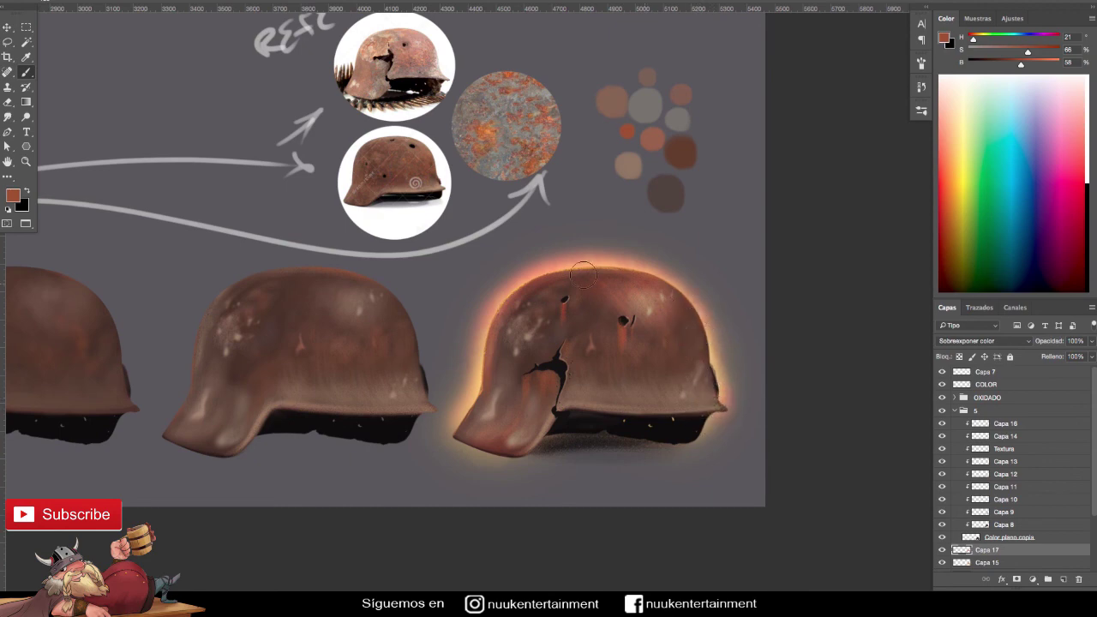
{"action": "scroll", "coordinate": [661, 385], "scroll_direction": "down", "scroll_amount": 5}
{"action": "scroll", "coordinate": [660, 394], "scroll_direction": "up", "scroll_amount": 5}
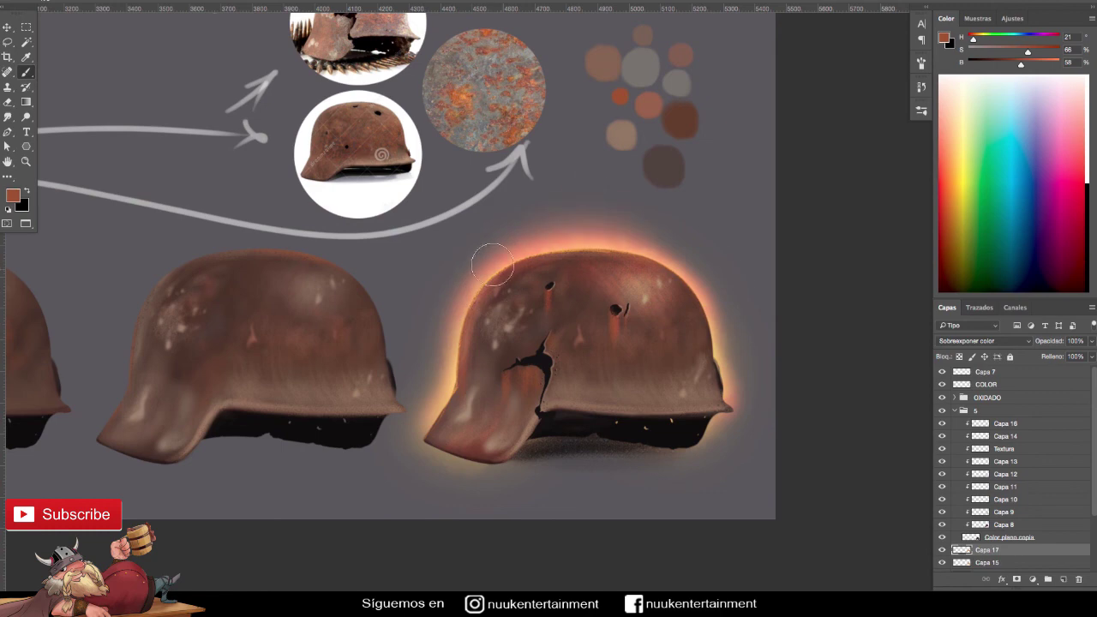
{"action": "key", "text": "bracketright"}
{"action": "key", "text": "bracketright"}
{"action": "key", "text": "bracketright"}
{"action": "left_click_drag", "start_coordinate": [453, 404], "coordinate": [709, 319]}
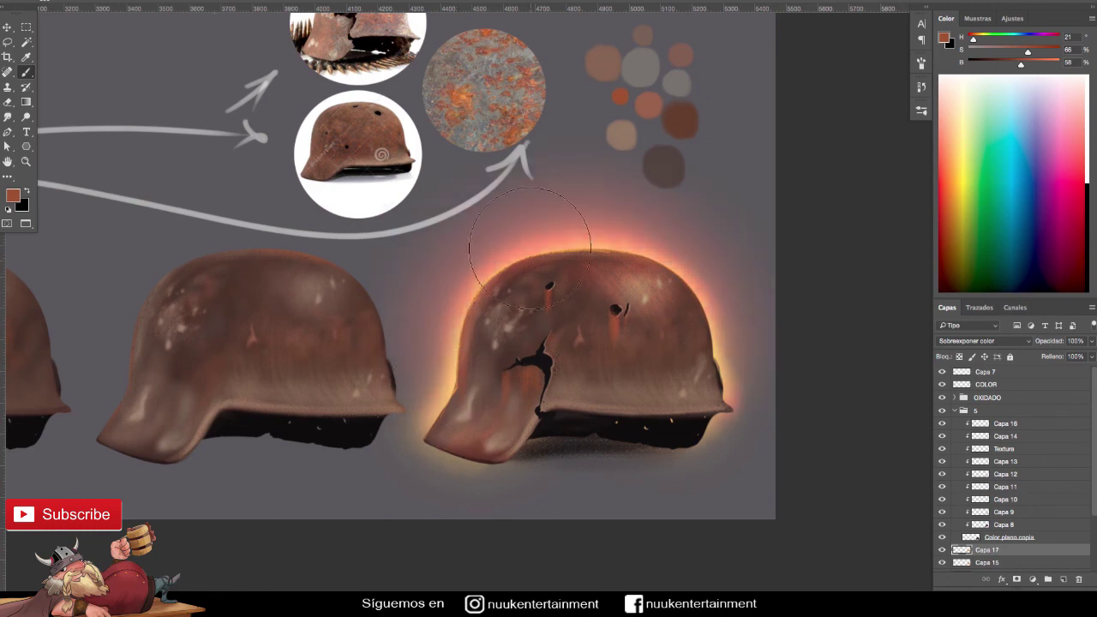
{"action": "key", "text": "bracketleft"}
{"action": "key", "text": "bracketleft"}
{"action": "scroll", "coordinate": [701, 407], "scroll_direction": "down", "scroll_amount": 2}
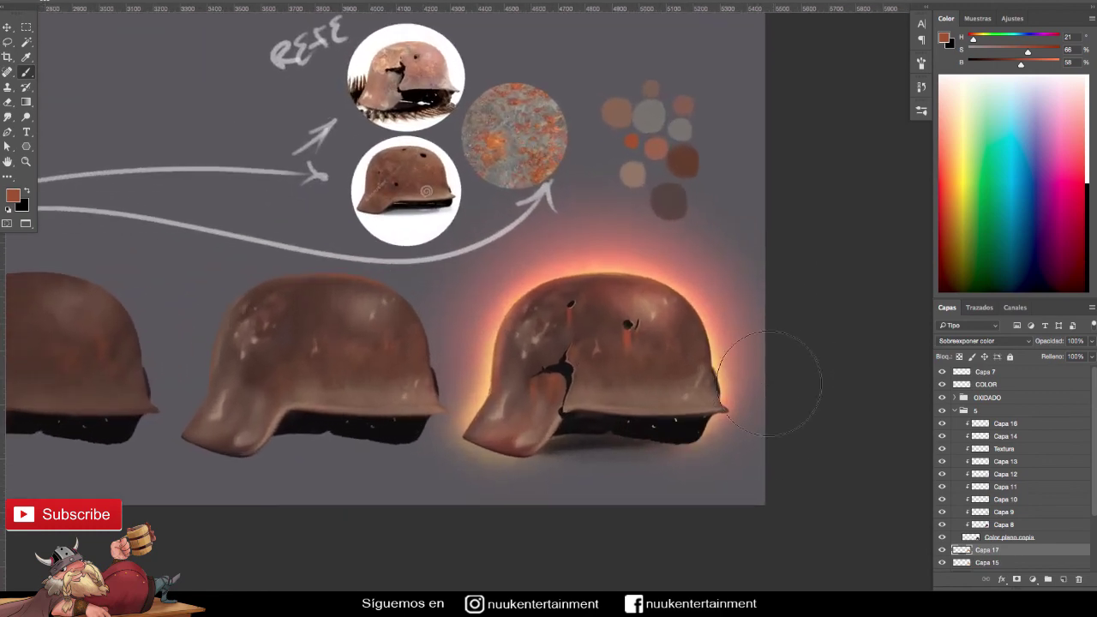
{"action": "left_click", "coordinate": [978, 424]}
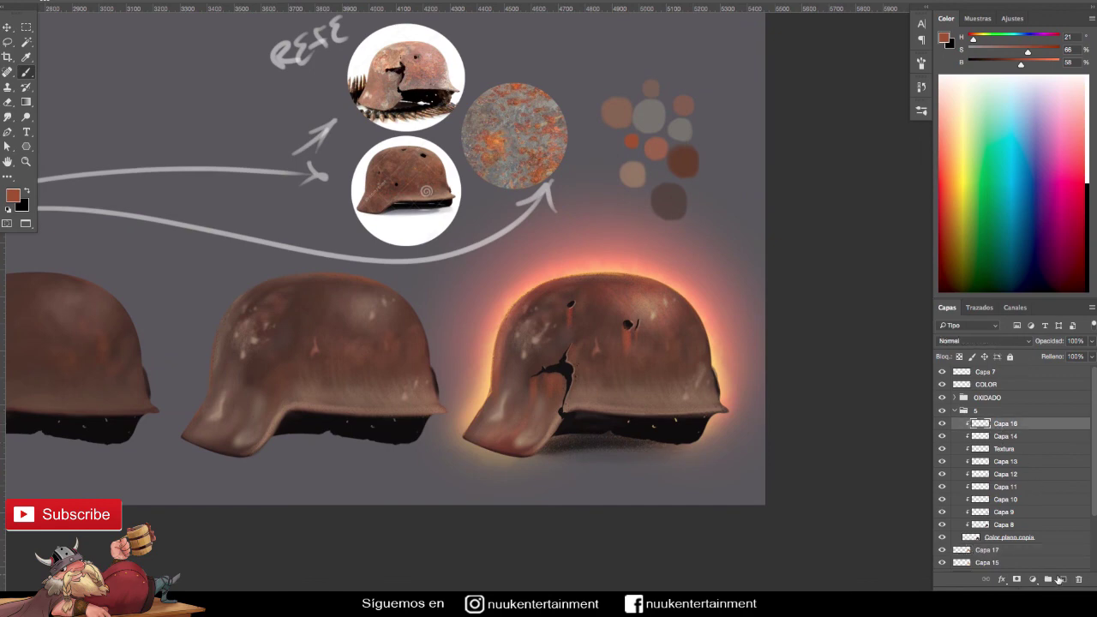
- Add an Efecto layer with an outer glow effect and set white as the paint colour
{"action": "left_click", "coordinate": [1062, 580]}
{"action": "type", "text": "Efecto"}
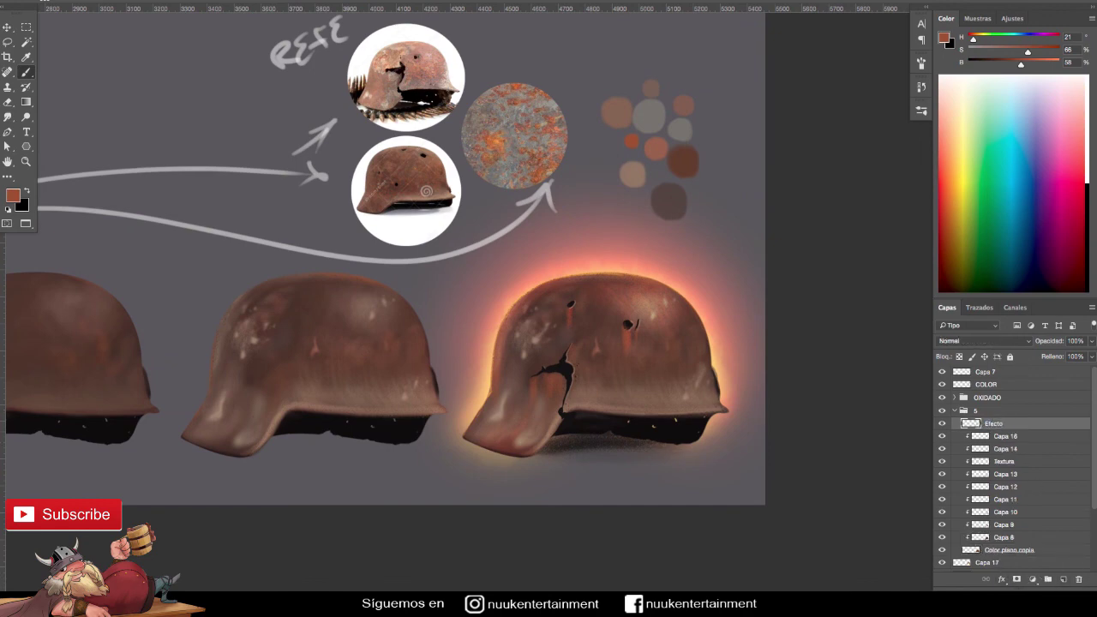
{"action": "left_click", "coordinate": [1004, 581]}
{"action": "left_click", "coordinate": [960, 575]}
{"action": "left_click", "coordinate": [1026, 274]}
{"action": "left_click", "coordinate": [943, 79]}
{"action": "key", "text": "F5"}
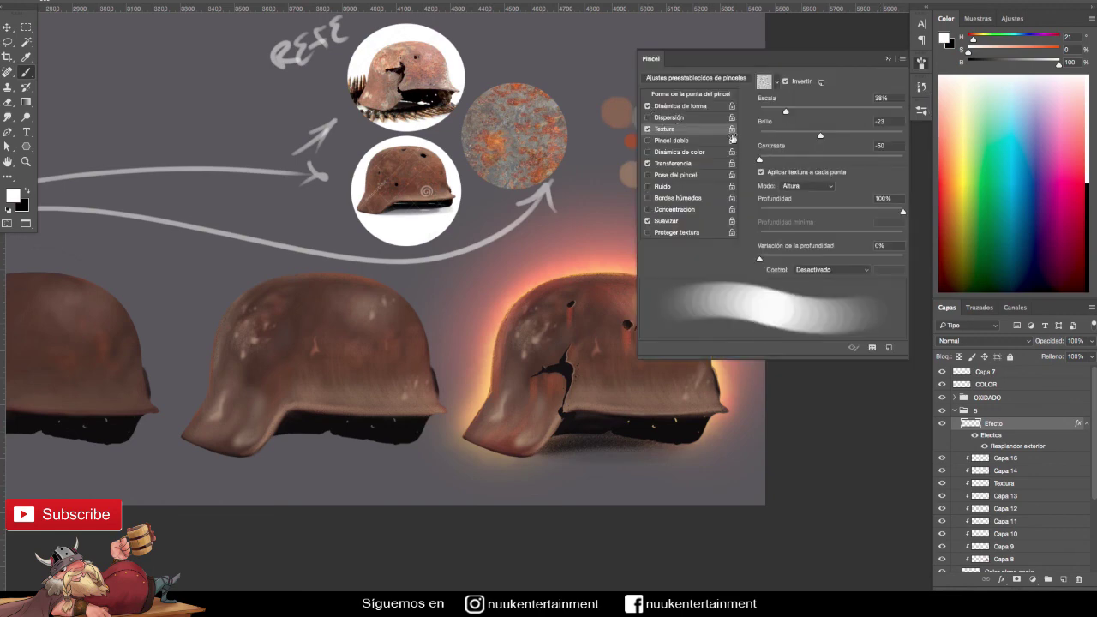
{"action": "key", "text": "F5"}
{"action": "key", "text": "F5"}
{"action": "key", "text": "F5"}
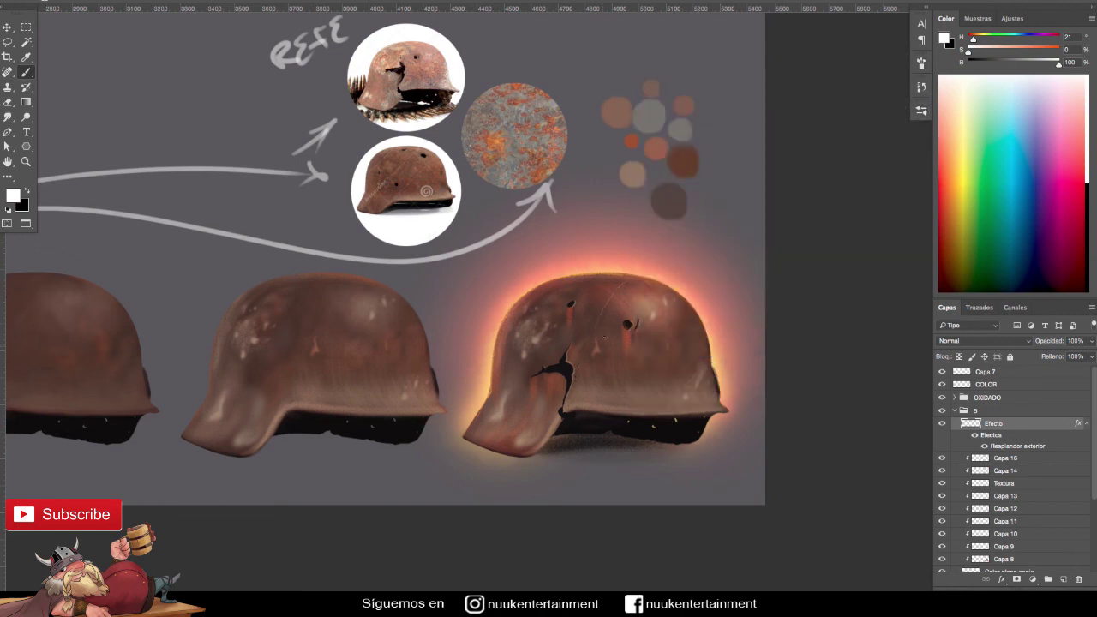
- Paint a new dark hole into the last helmet
{"action": "scroll", "coordinate": [602, 297], "scroll_direction": "up", "scroll_amount": 2}
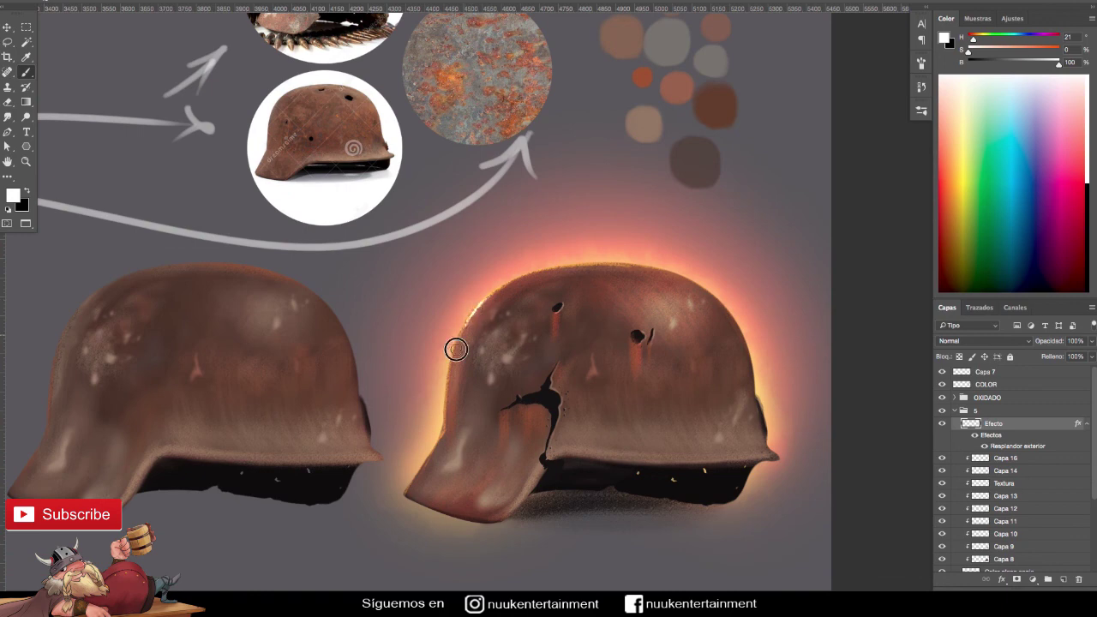
{"action": "scroll", "coordinate": [581, 331], "scroll_direction": "down", "scroll_amount": 1}
{"action": "scroll", "coordinate": [580, 331], "scroll_direction": "down", "scroll_amount": 2}
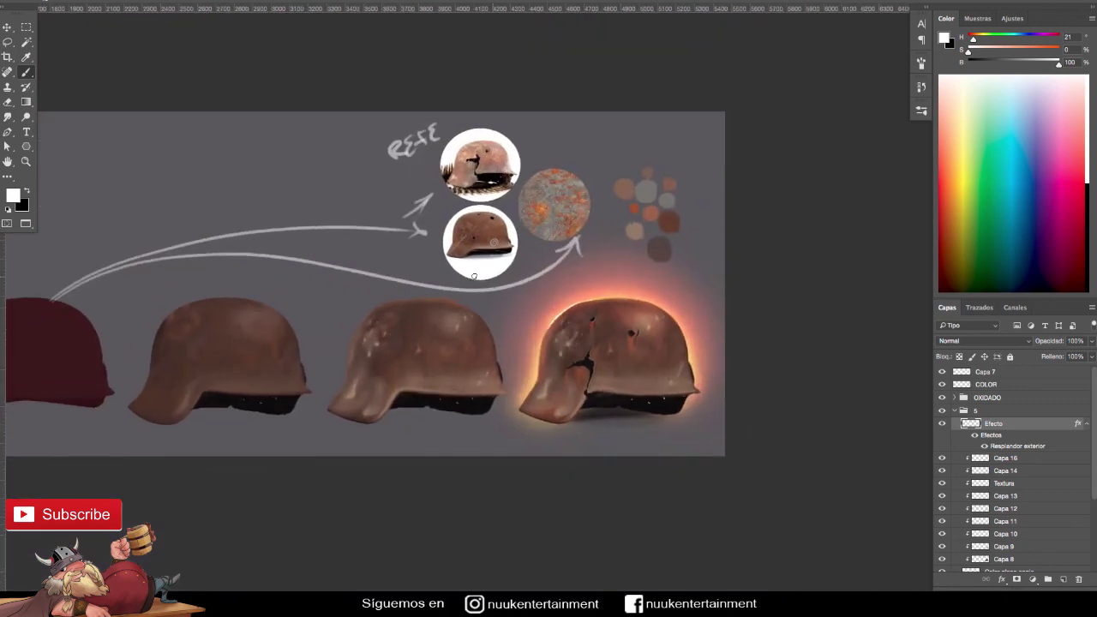
{"action": "key", "text": "Tab"}
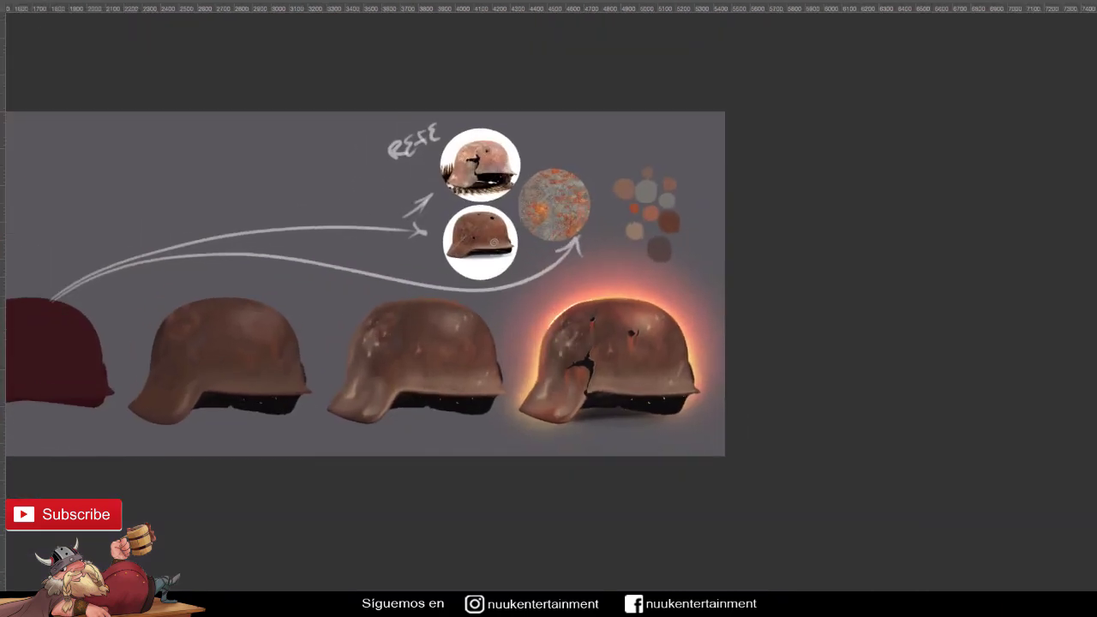
{"action": "key", "text": "Tab"}
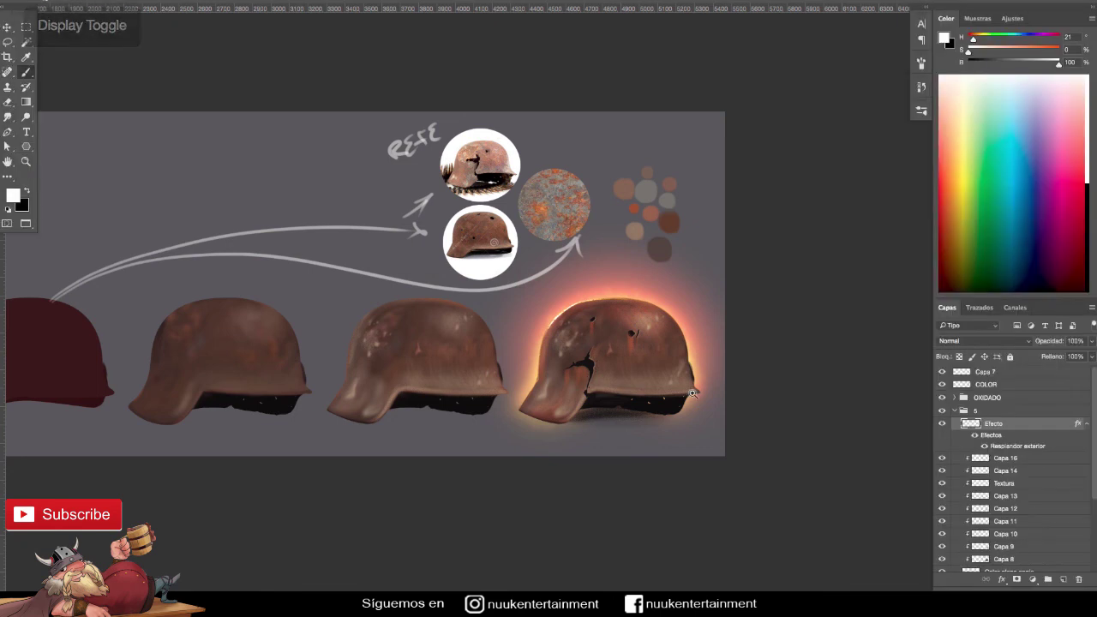
{"action": "scroll", "coordinate": [698, 393], "scroll_direction": "up", "scroll_amount": 2}
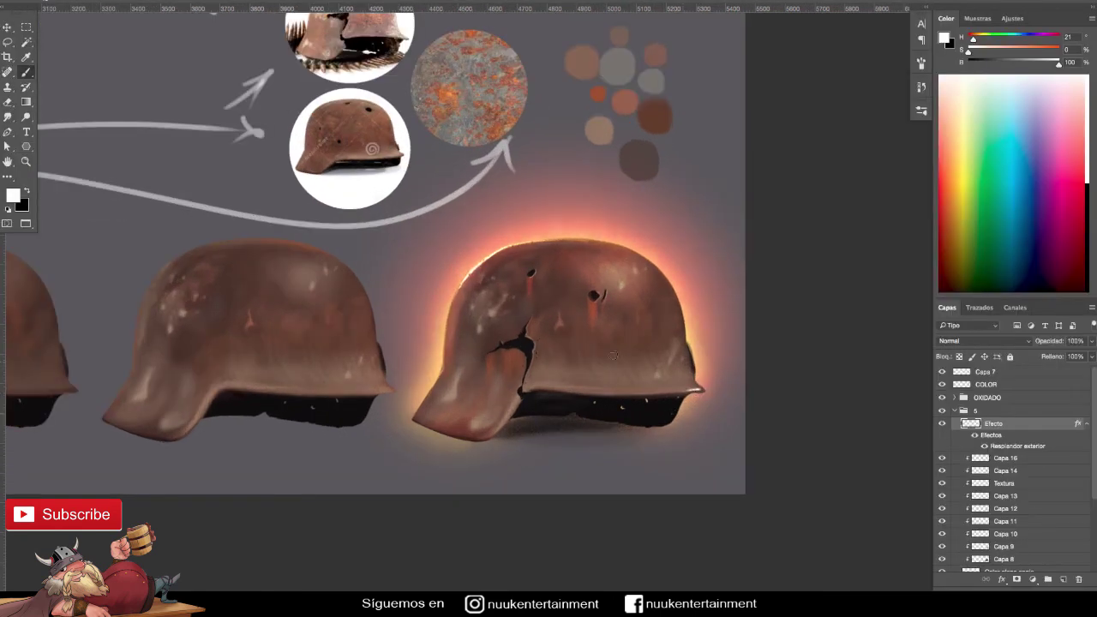
{"action": "left_click", "coordinate": [533, 275]}
{"action": "scroll", "coordinate": [572, 286], "scroll_direction": "up", "scroll_amount": 1}
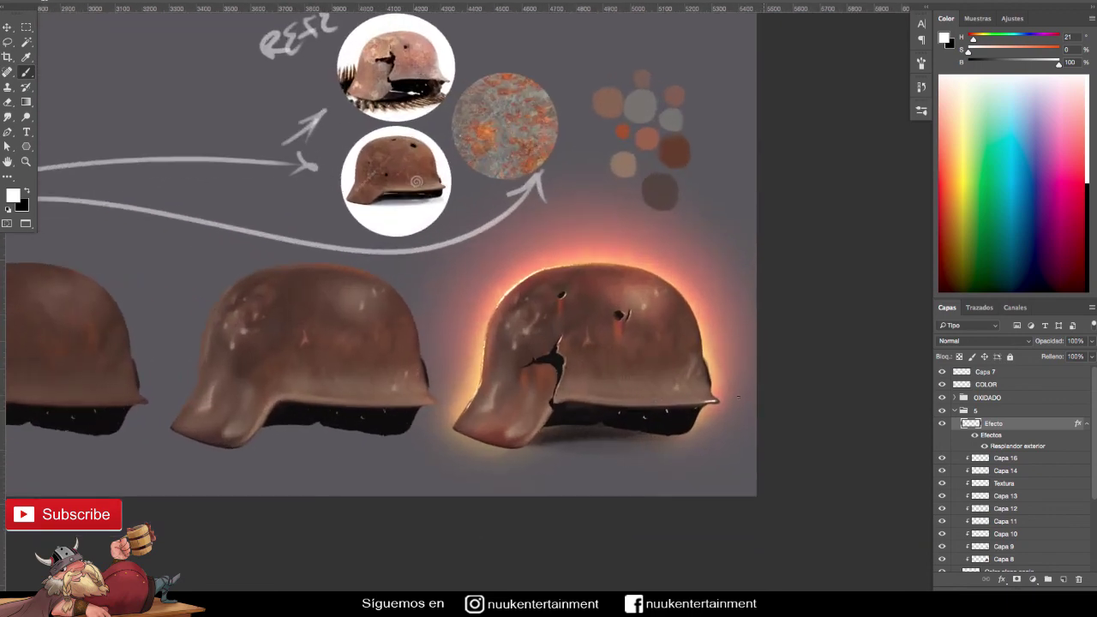
- Erase the glow along the helmet's left edge in a tilted view, then start a white halo ring
{"action": "key", "text": "r"}
{"action": "left_click_drag", "start_coordinate": [711, 440], "coordinate": [703, 385]}
{"action": "scroll", "coordinate": [703, 386], "scroll_direction": "up", "scroll_amount": 1}
{"action": "key", "text": "b"}
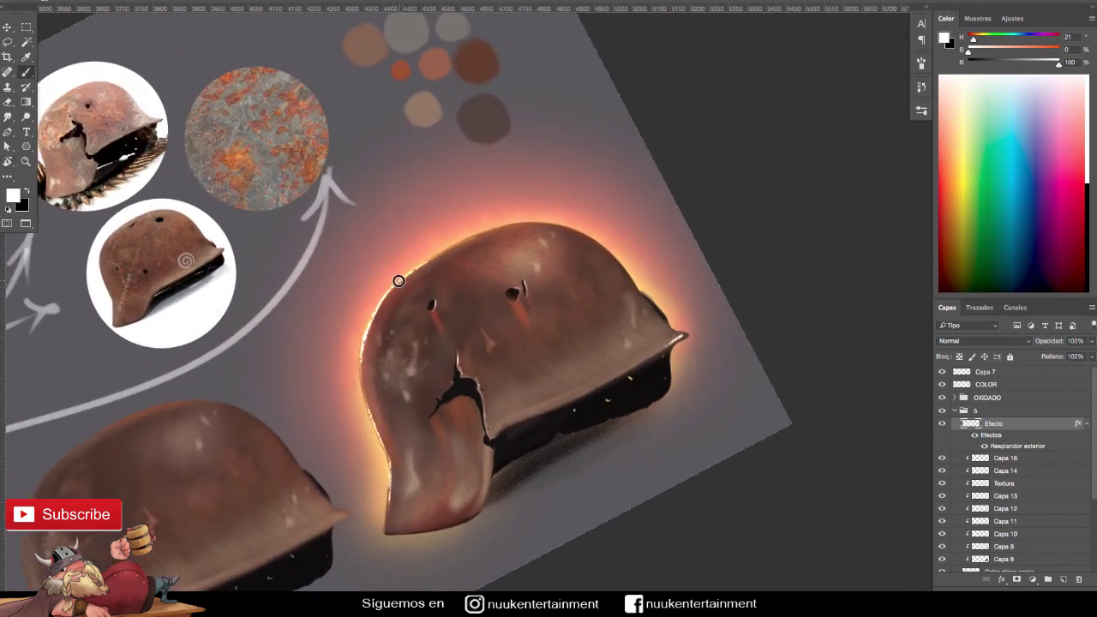
{"action": "key", "text": "e"}
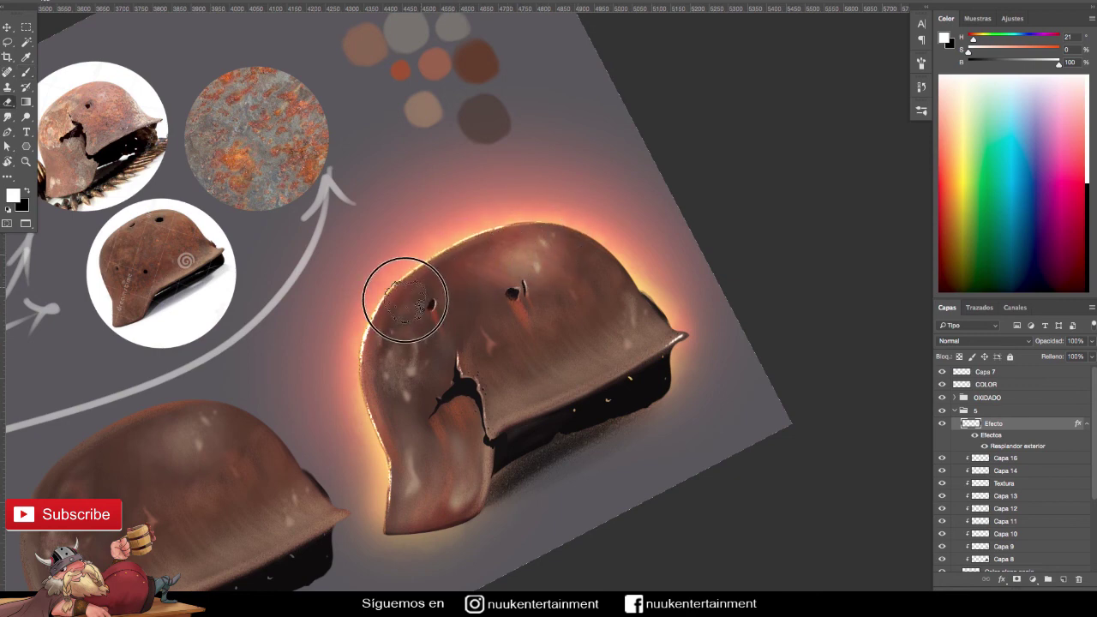
{"action": "left_click_drag", "start_coordinate": [470, 257], "coordinate": [405, 439]}
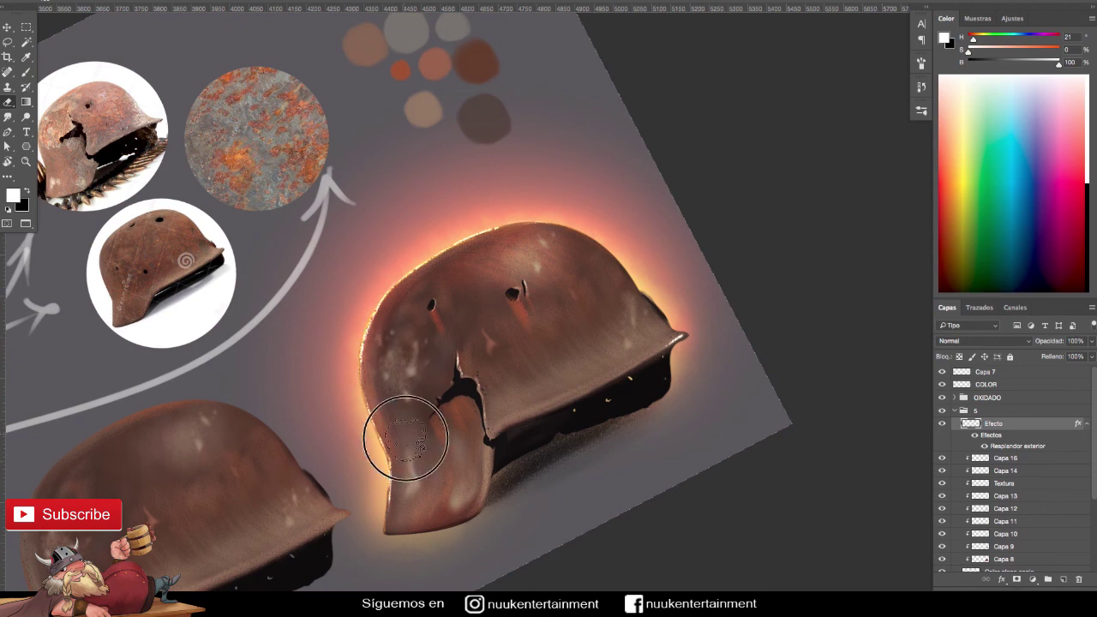
{"action": "key", "text": "ctrl+minus"}
{"action": "key", "text": "r"}
{"action": "left_click_drag", "start_coordinate": [627, 375], "coordinate": [566, 466]}
{"action": "key", "text": "b"}
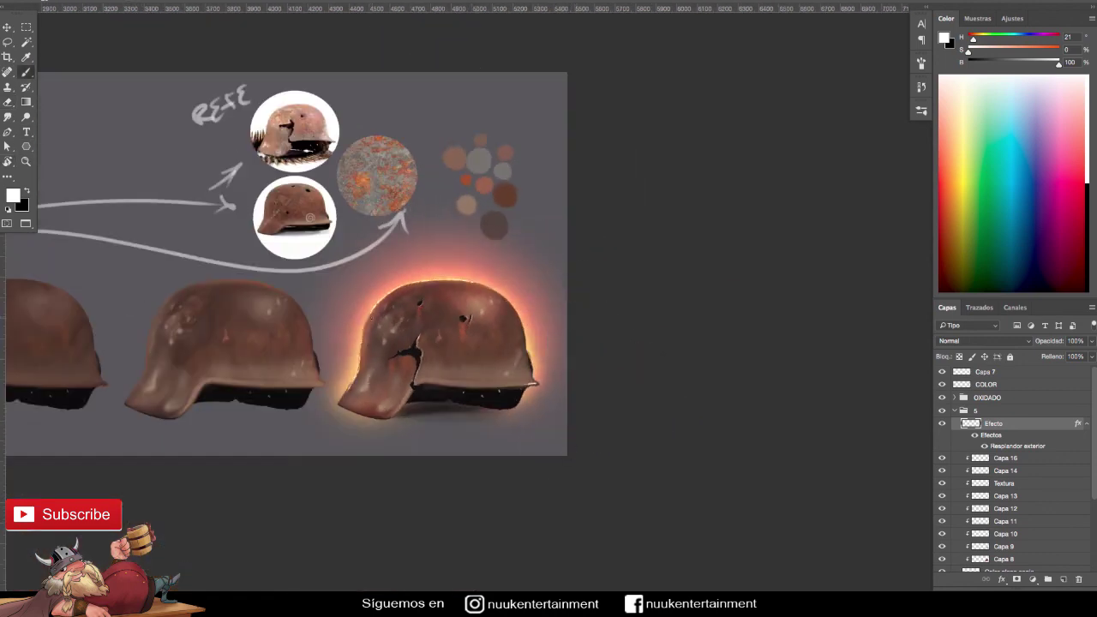
{"action": "left_click_drag", "start_coordinate": [365, 305], "coordinate": [532, 291]}
- Redraw the white halo ring further left and erase its upper-left part
{"action": "key", "text": "ctrl+z"}
{"action": "left_click_drag", "start_coordinate": [337, 294], "coordinate": [530, 261]}
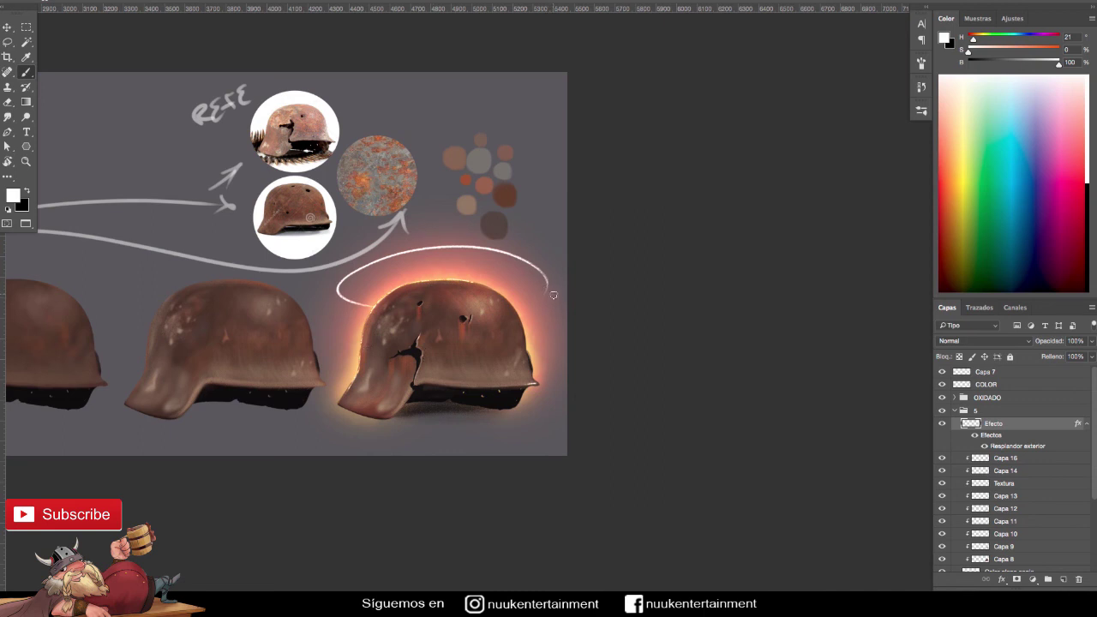
{"action": "key", "text": "e"}
{"action": "left_click_drag", "start_coordinate": [367, 281], "coordinate": [508, 254]}
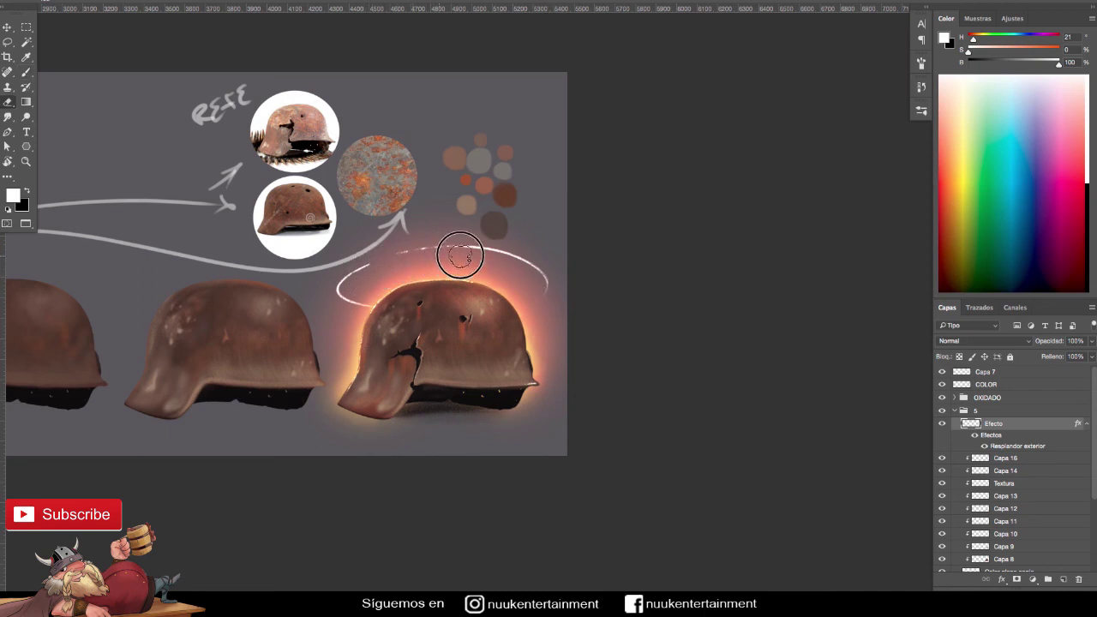
- Hide the reference images and swatches to check the finished helmet
{"action": "scroll", "coordinate": [549, 341], "scroll_direction": "up", "scroll_amount": 2}
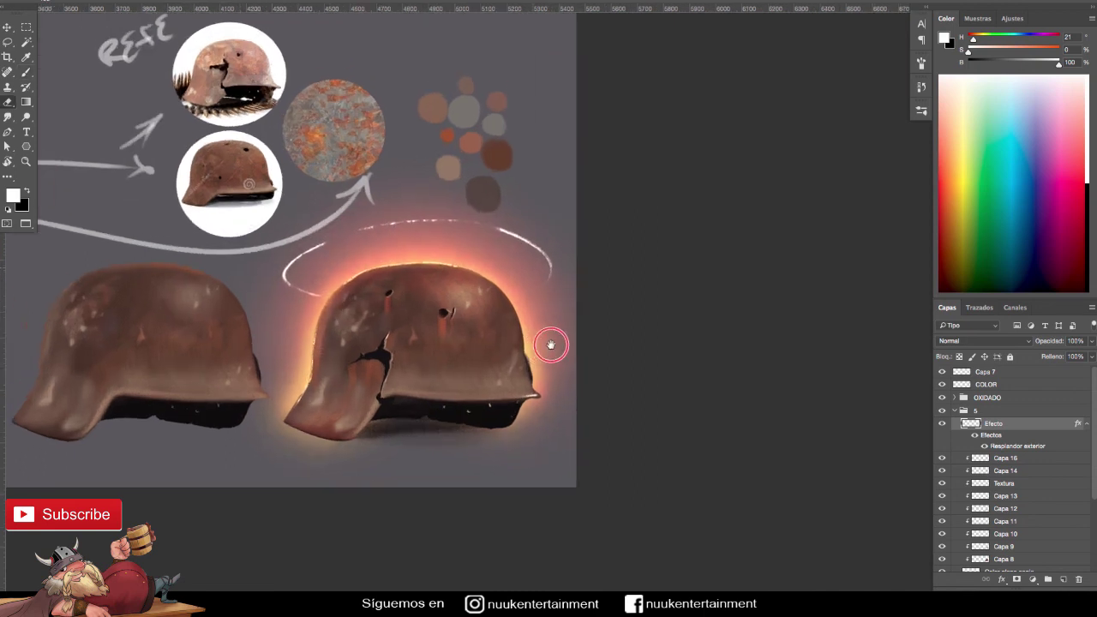
{"action": "scroll", "coordinate": [562, 334], "scroll_direction": "down", "scroll_amount": 1}
{"action": "mouse_move", "coordinate": [942, 372]}
{"action": "left_mouse_down"}
{"action": "mouse_move", "coordinate": [944, 397]}
{"action": "mouse_move", "coordinate": [942, 371]}
{"action": "left_mouse_up"}
{"action": "scroll", "coordinate": [758, 417], "scroll_direction": "left", "scroll_amount": 3}
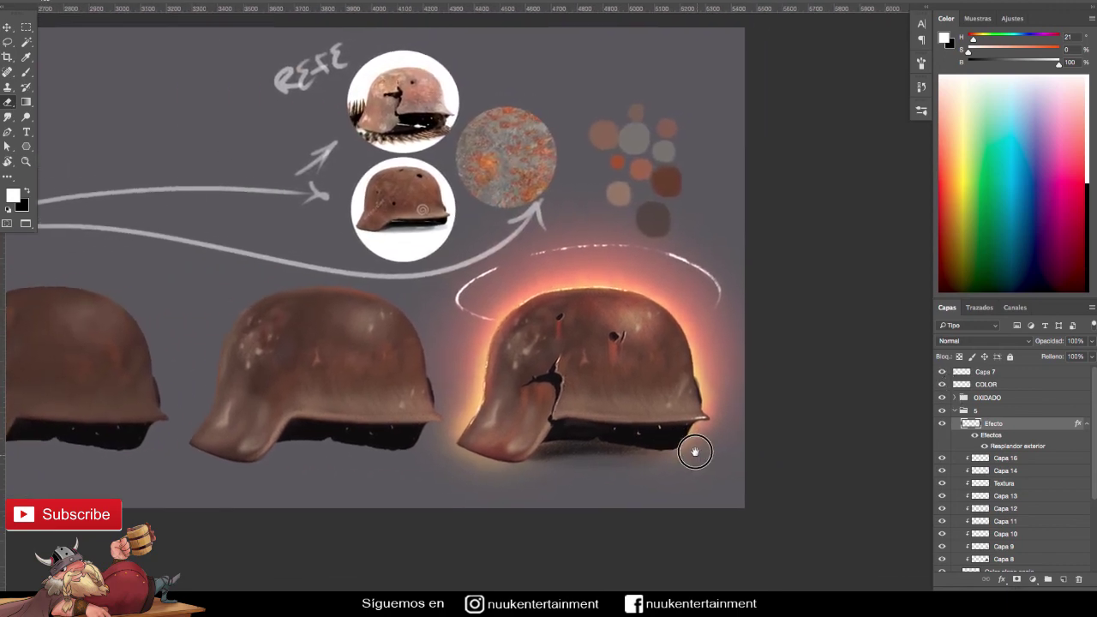